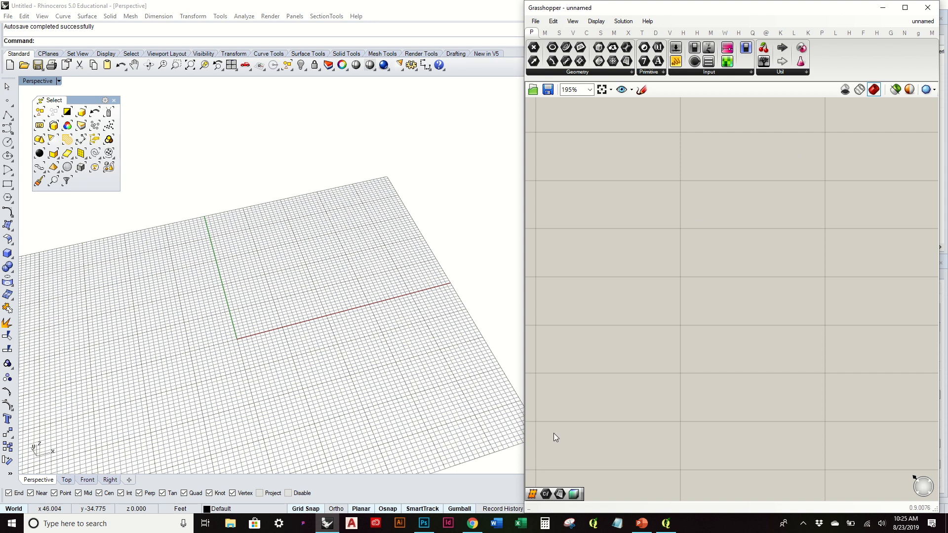
# - Switch to the browser's TNM Download page and select Elevation Products (3DEP) with the 1/3 arc-second DEM subcategory
pyautogui.click(472, 523)
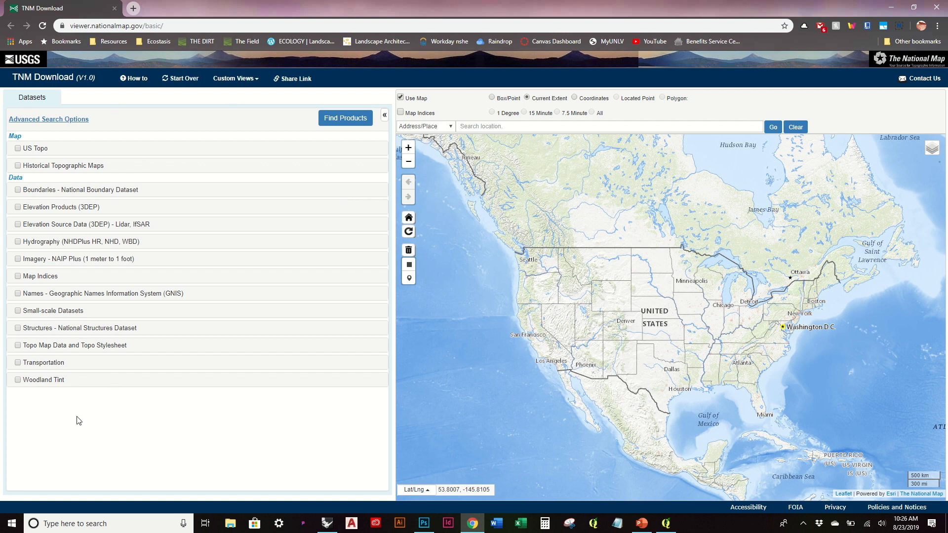
pyautogui.click(18, 207)
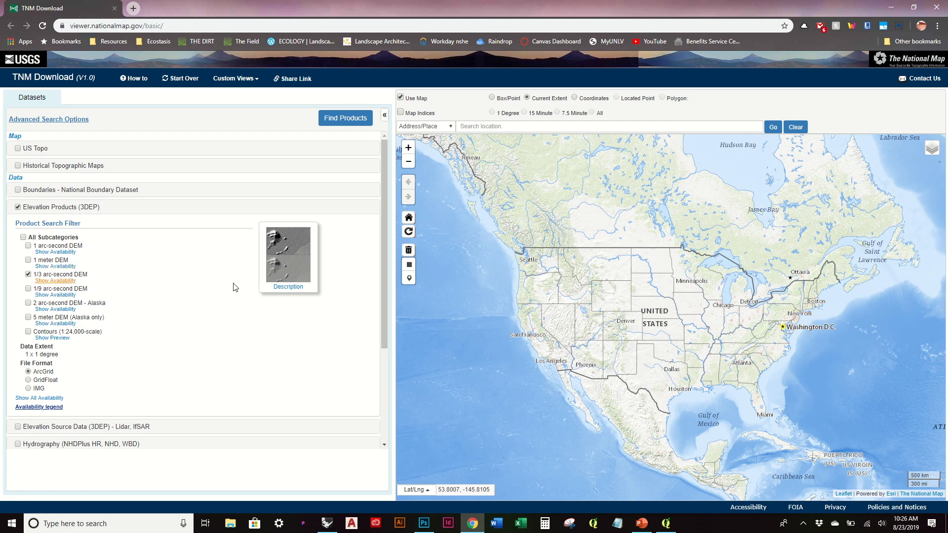
# - Open the 3DEP product description, read the Standard DEMs section on the resolution options, and close the page
pyautogui.click(292, 288)
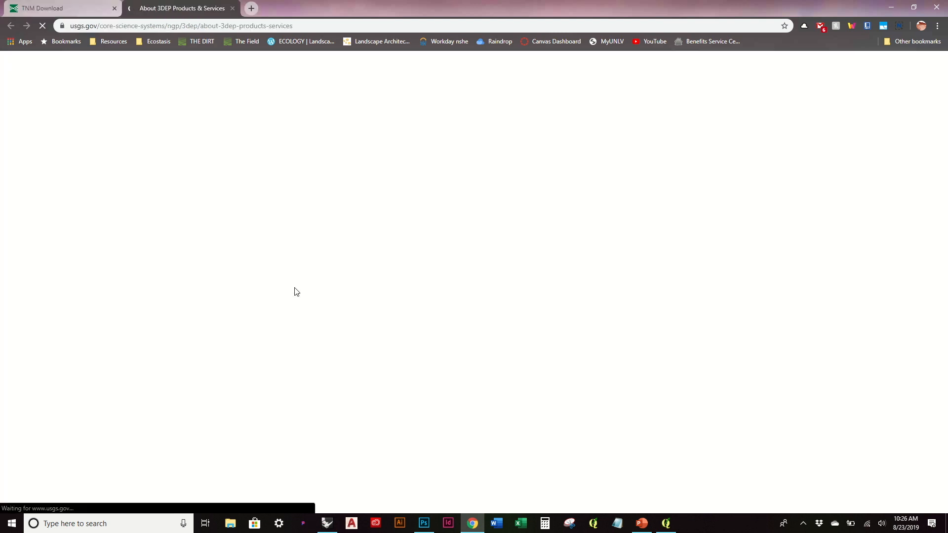
pyautogui.scroll(-6, 335, 192)
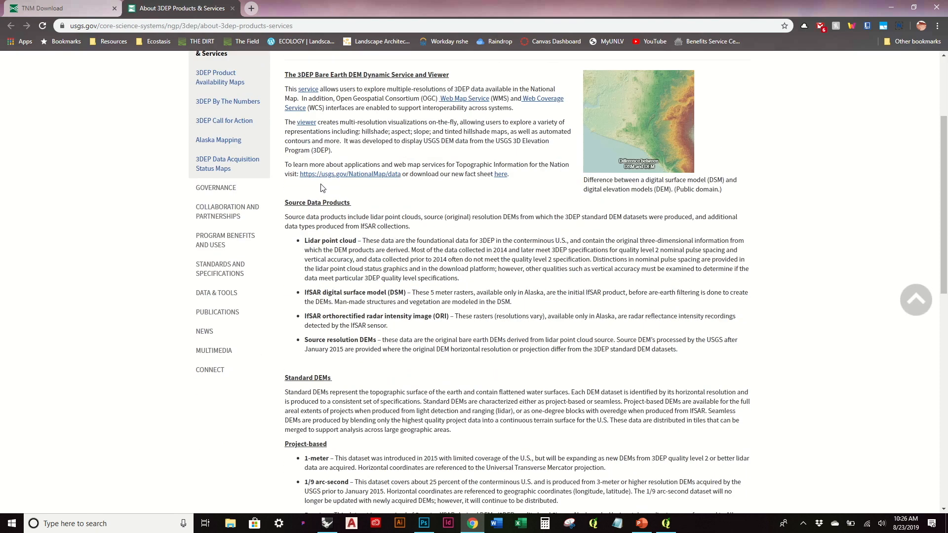
pyautogui.scroll(-2, 370, 336)
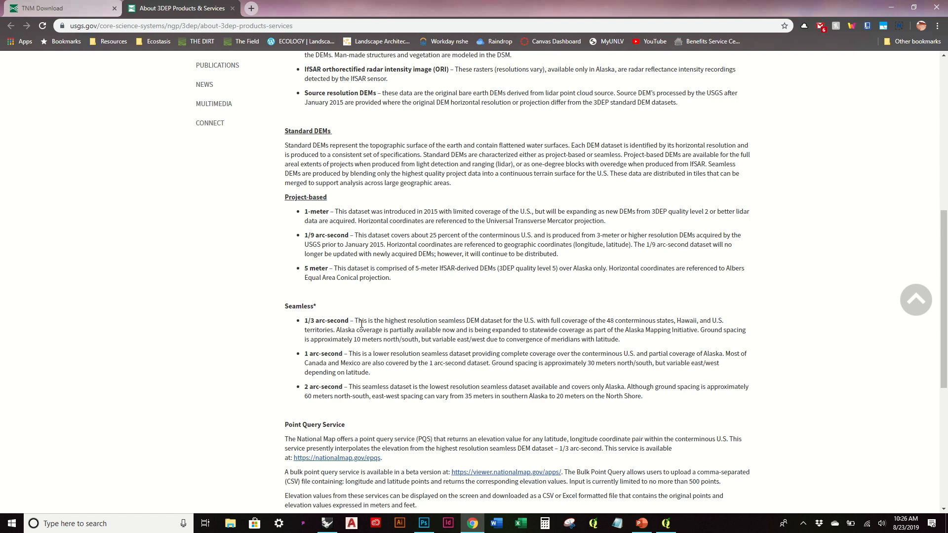
pyautogui.click(232, 8)
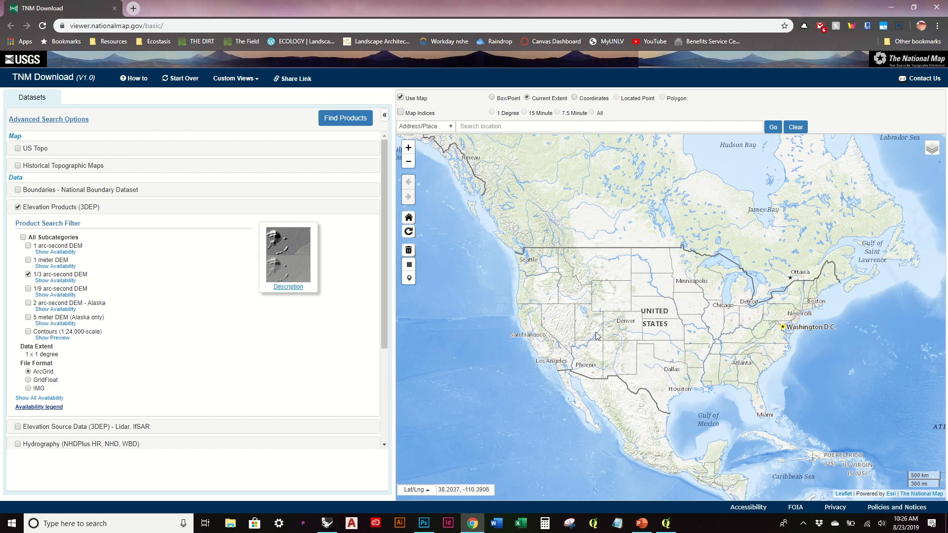
# - Draw a rectangular search area on the map around the Las Vegas valley, from west of the city to Lake Mead
pyautogui.scroll(3, 562, 342)
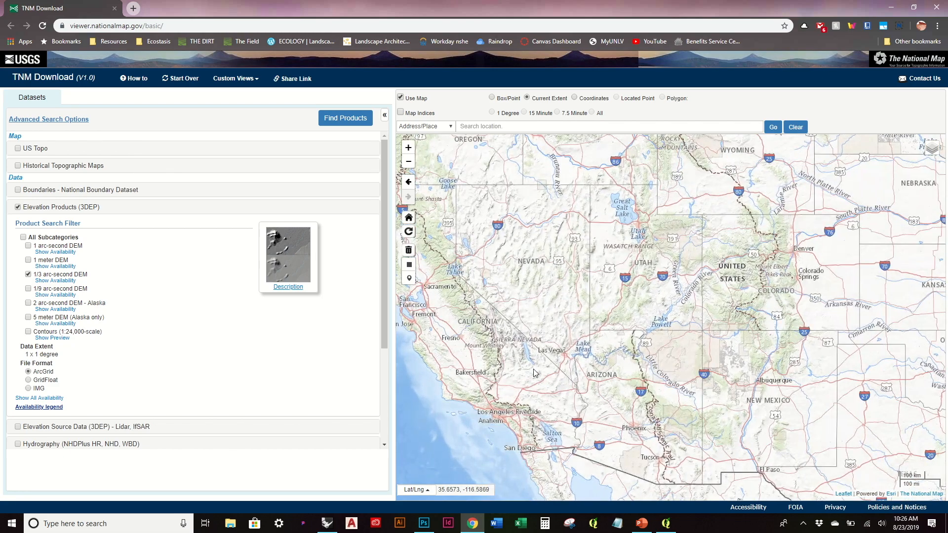
pyautogui.scroll(2, 609, 361)
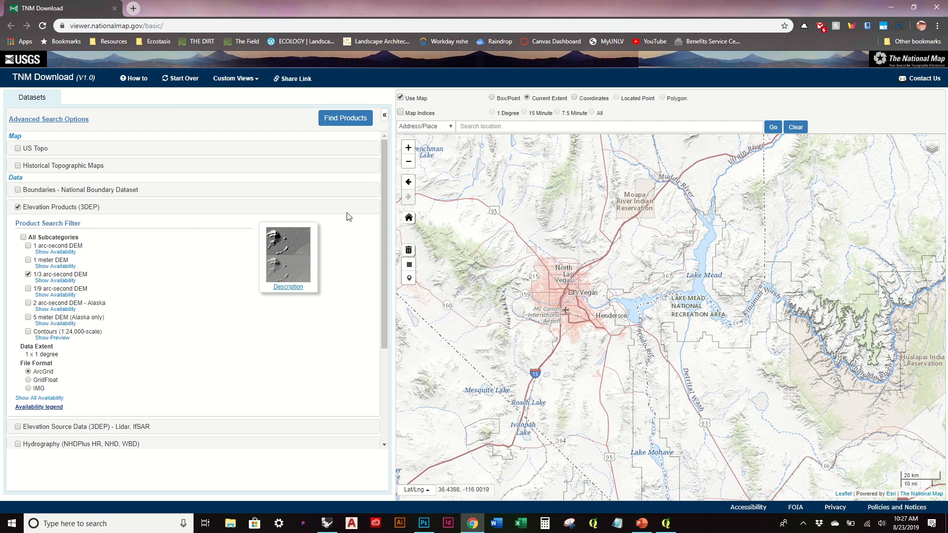
pyautogui.click(409, 266)
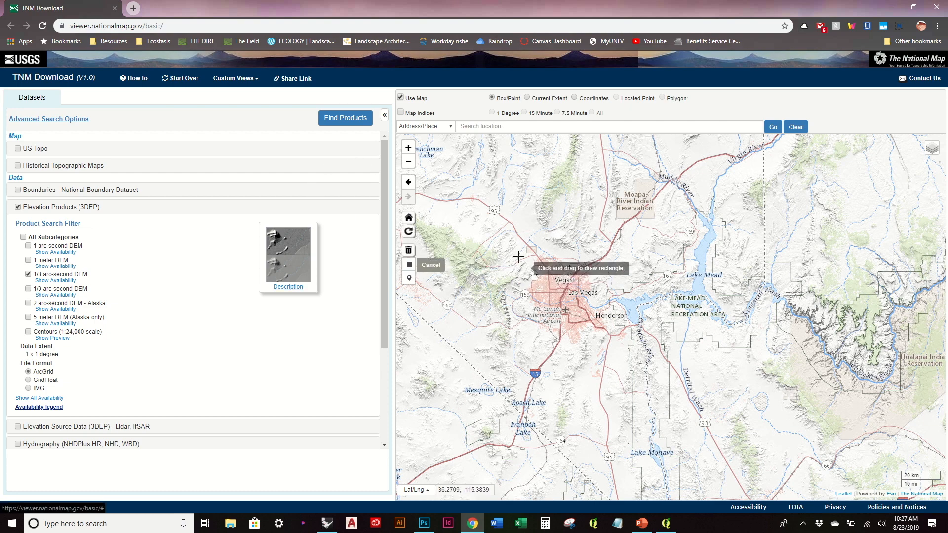
pyautogui.moveTo(494, 223); pyautogui.dragTo(655, 371)
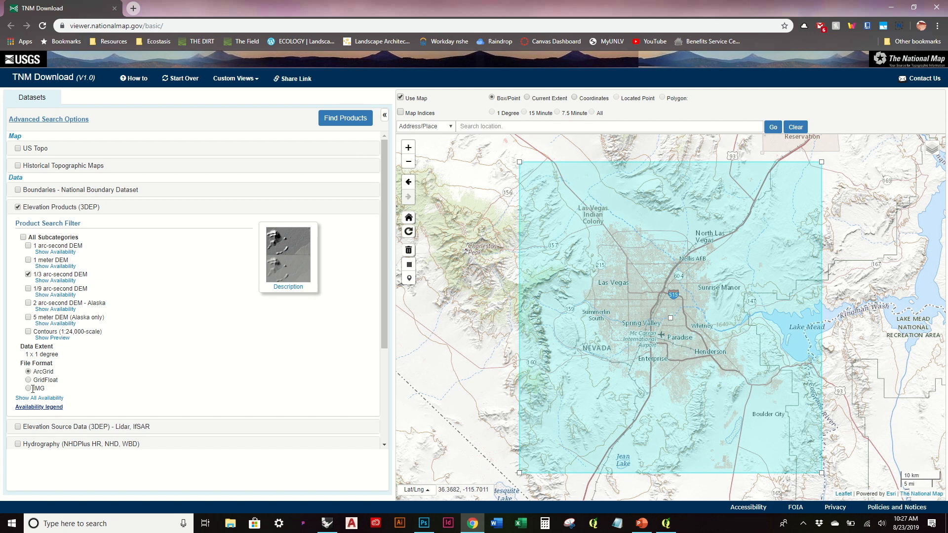
# - Set the file format to IMG, search for products in the drawn area, and review the available DEM tiles
pyautogui.click(29, 389)
pyautogui.click(341, 118)
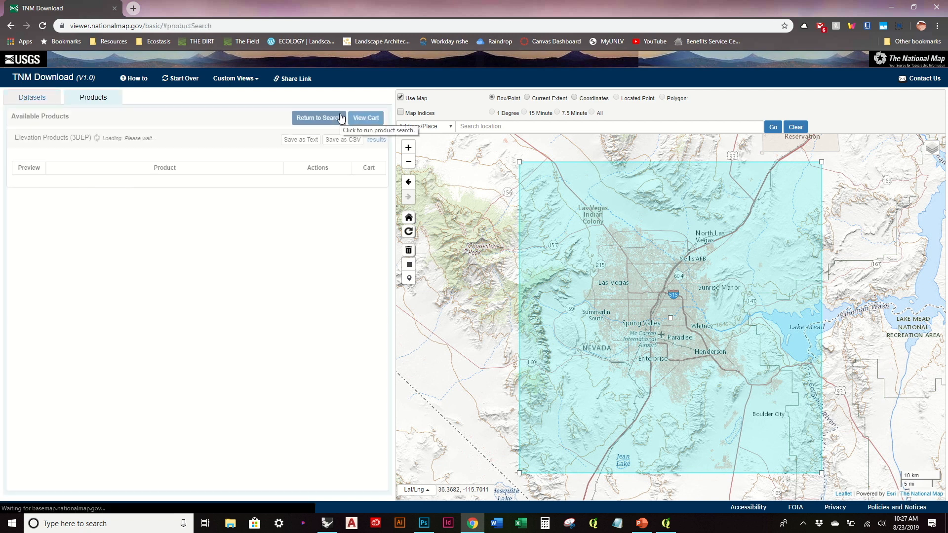
pyautogui.scroll(-1, 173, 249)
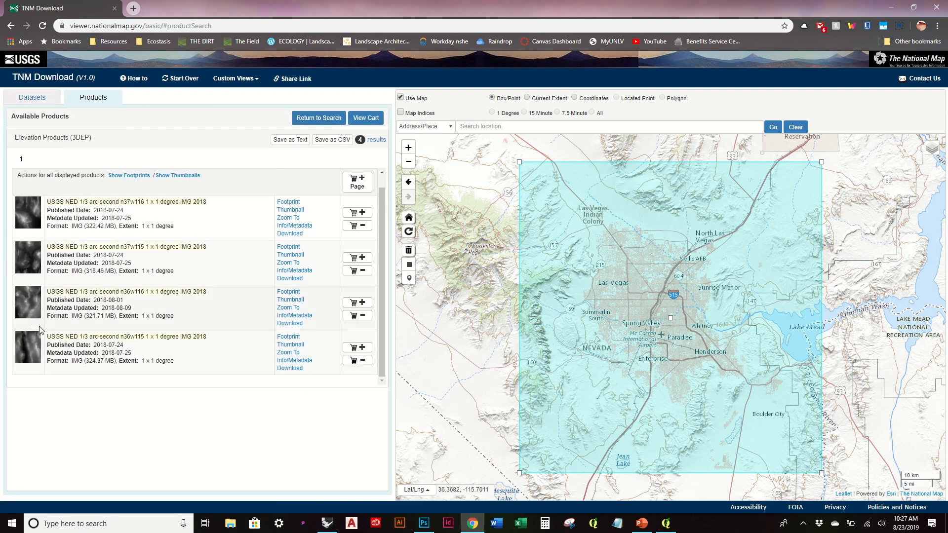
pyautogui.scroll(1, 134, 351)
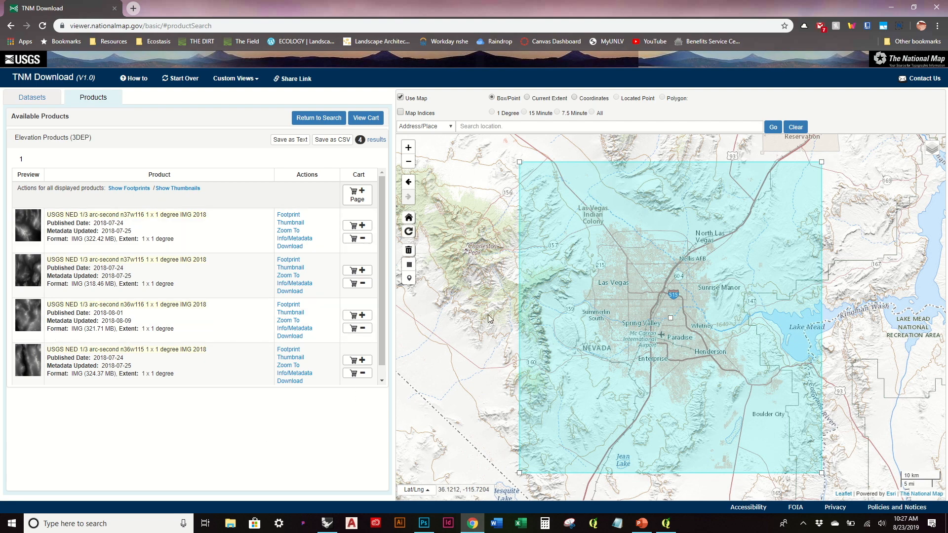
# - Switch to QGIS, expand the DEMs group, and toggle the n37w116 and n36w115 tiles off and on to check their coverage
pyautogui.click(665, 524)
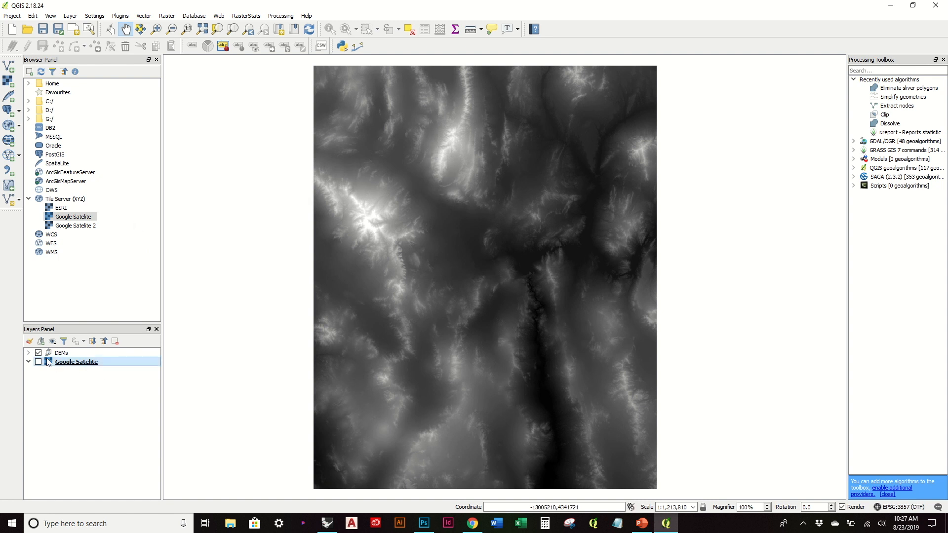
pyautogui.click(29, 352)
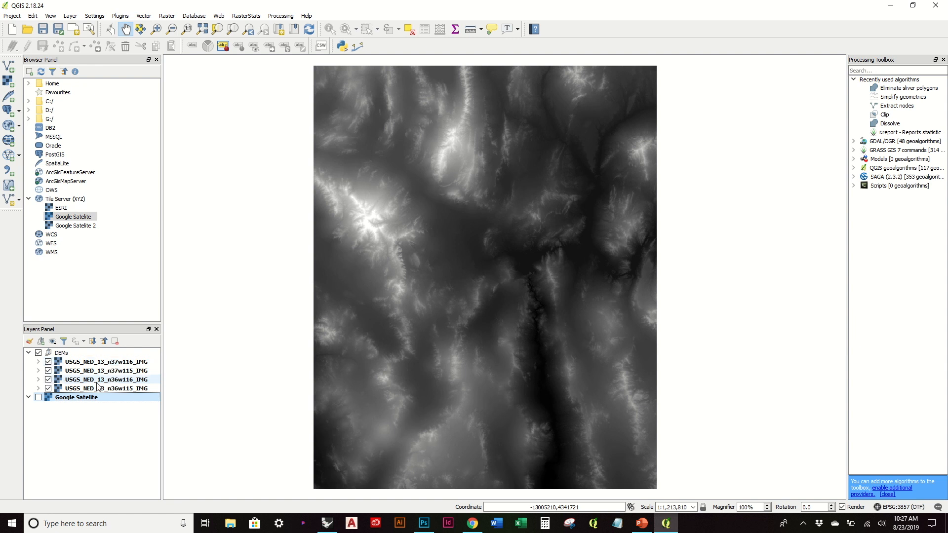
pyautogui.click(48, 362)
pyautogui.click(48, 362)
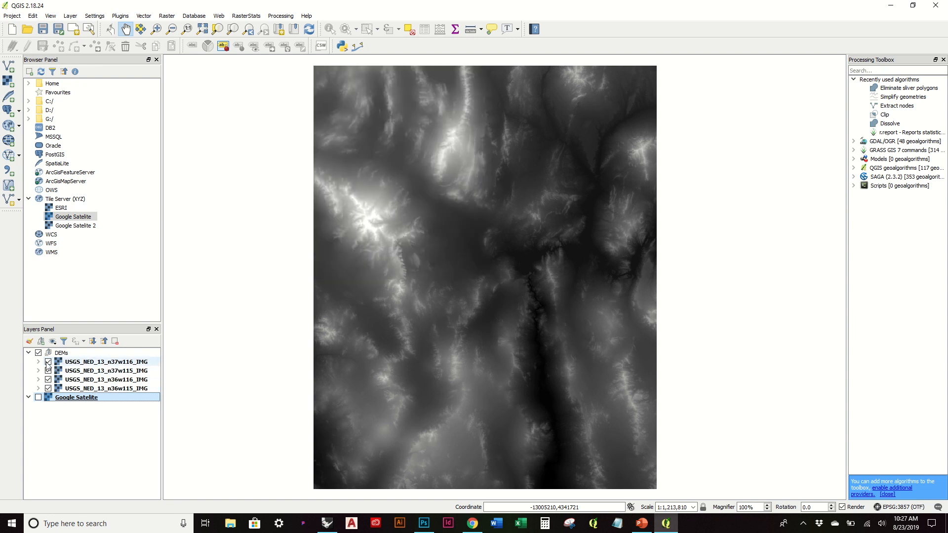
pyautogui.click(48, 388)
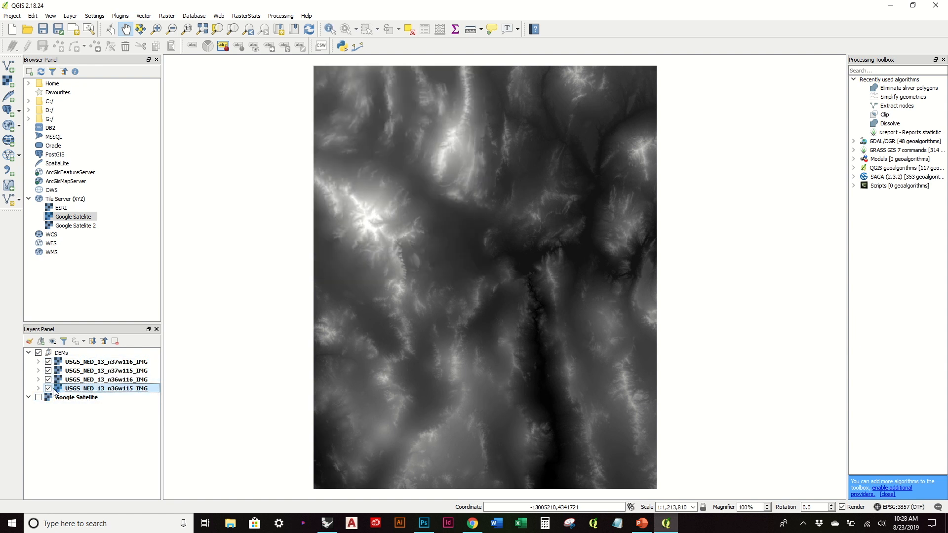
pyautogui.click(48, 389)
# - Expand the legends of all four DEM layers to compare their minimum and maximum elevation values
pyautogui.click(38, 363)
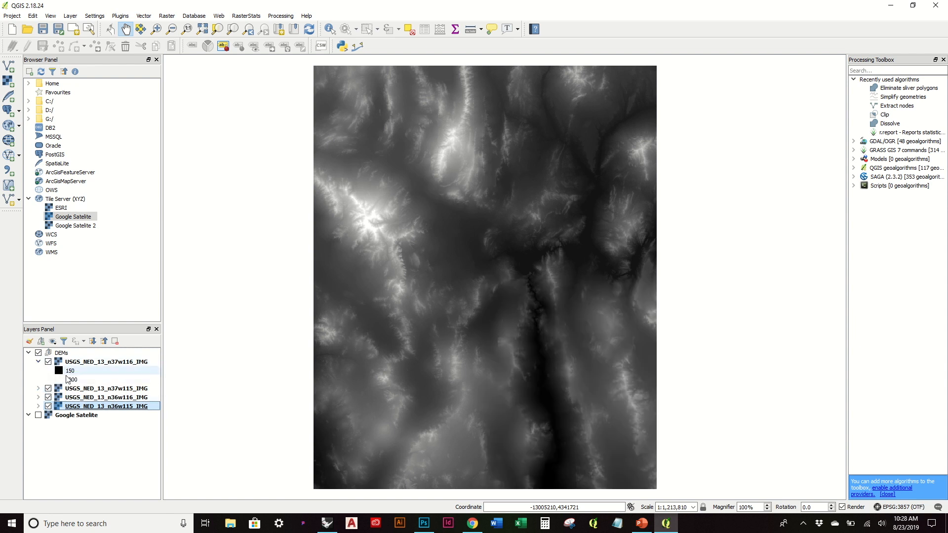
pyautogui.click(38, 388)
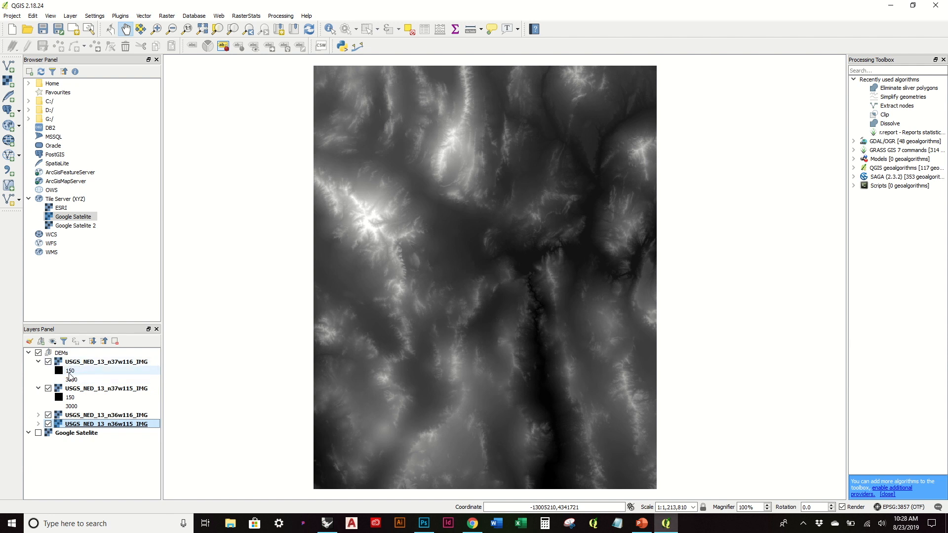
pyautogui.click(39, 415)
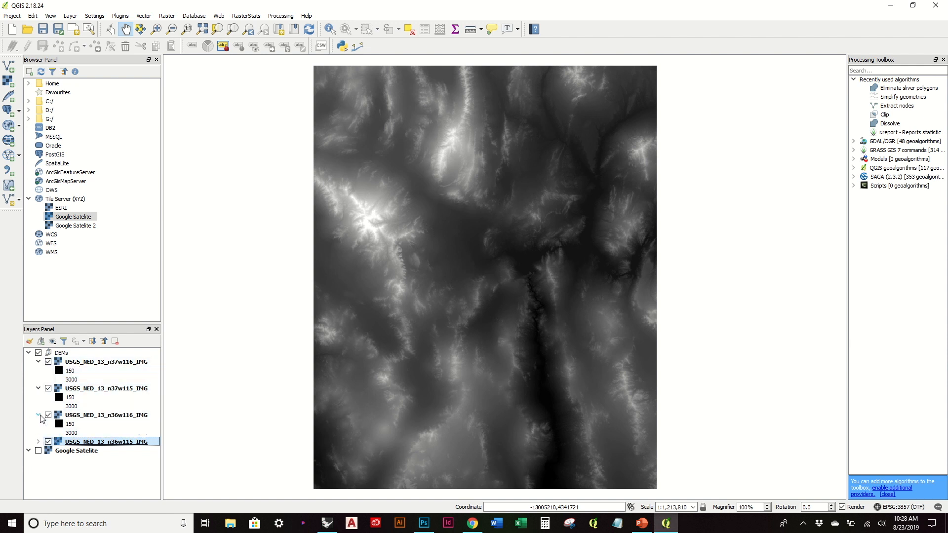
pyautogui.click(39, 442)
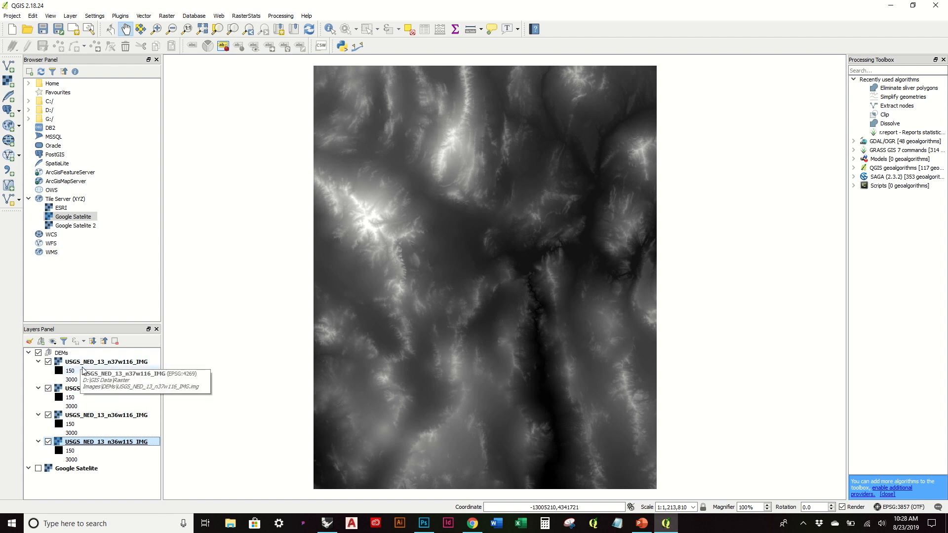
# - Inspect the general and style properties of the USGS_NED_13_n37w116_IMG layer, including its min/max values, and close them without changes
pyautogui.click(90, 364)
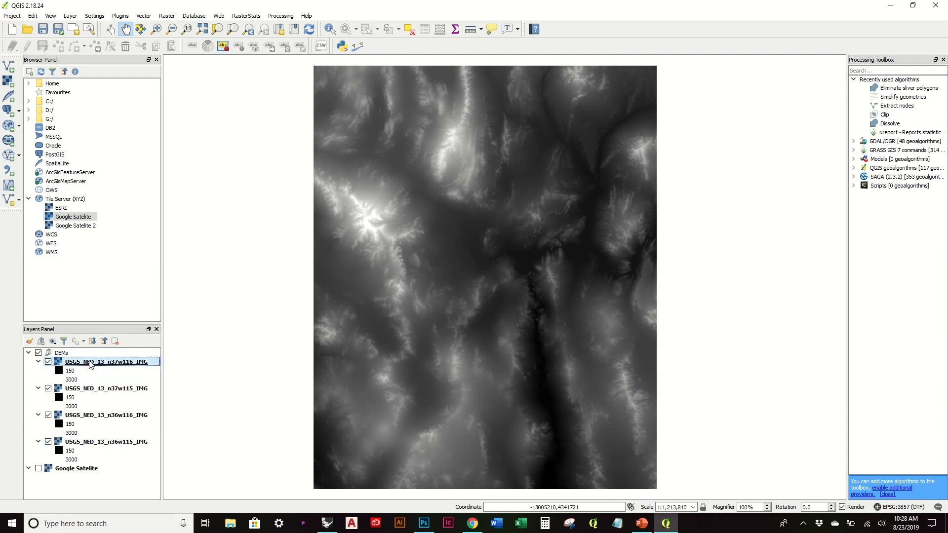
pyautogui.doubleClick(90, 364)
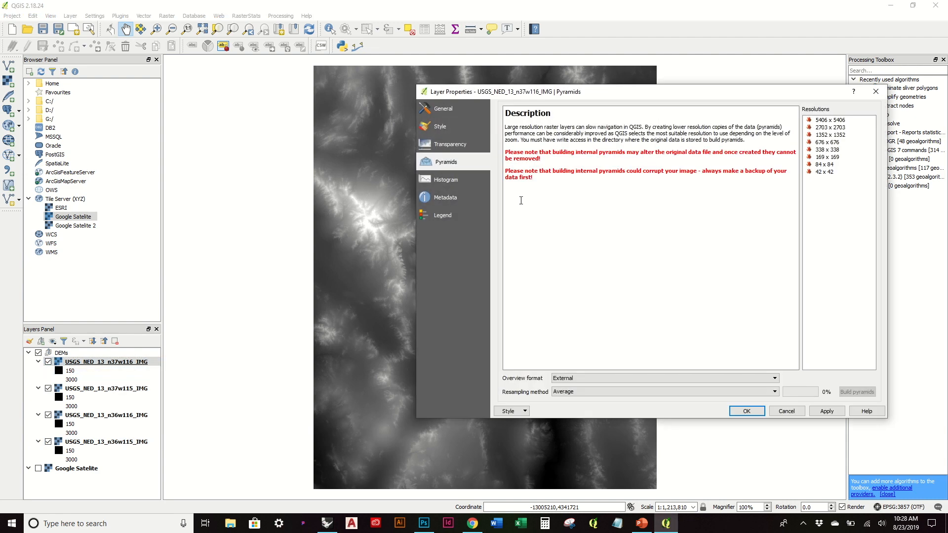
pyautogui.click(470, 110)
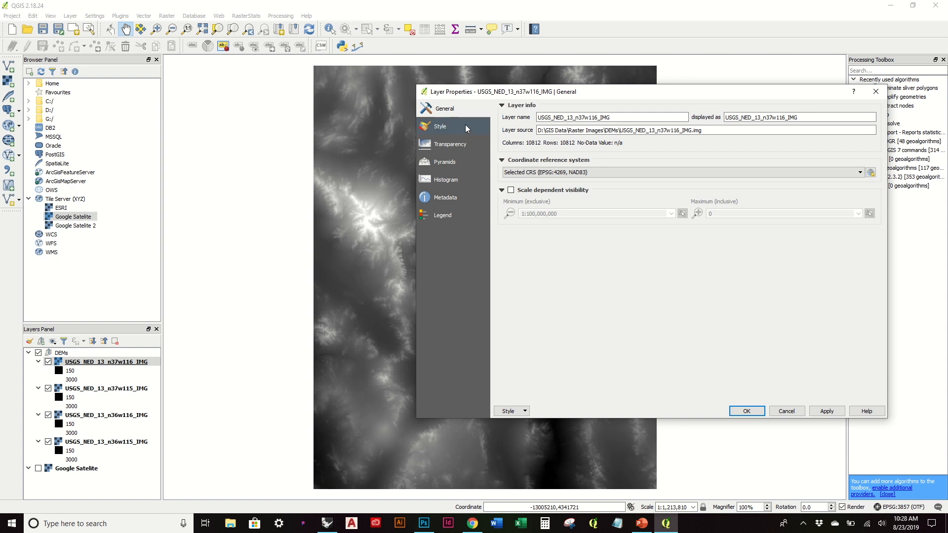
pyautogui.click(467, 127)
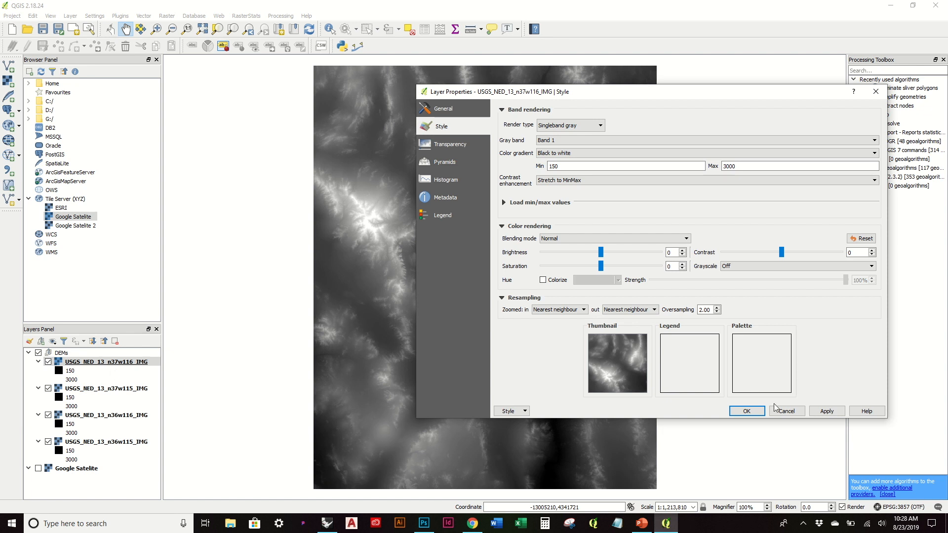
pyautogui.click(801, 414)
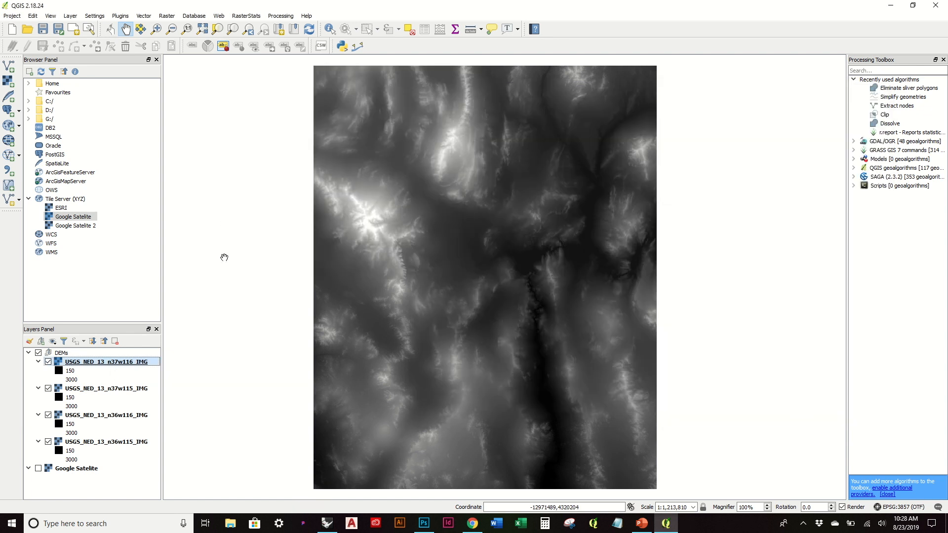
# - Open the heightfield print composer and review its composition page size and export resolution settings
pyautogui.click(89, 30)
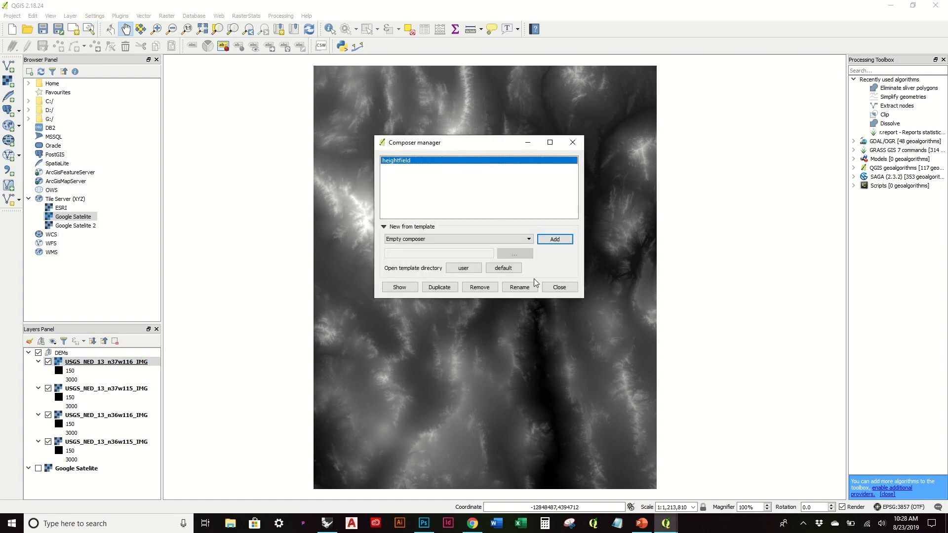
pyautogui.click(399, 287)
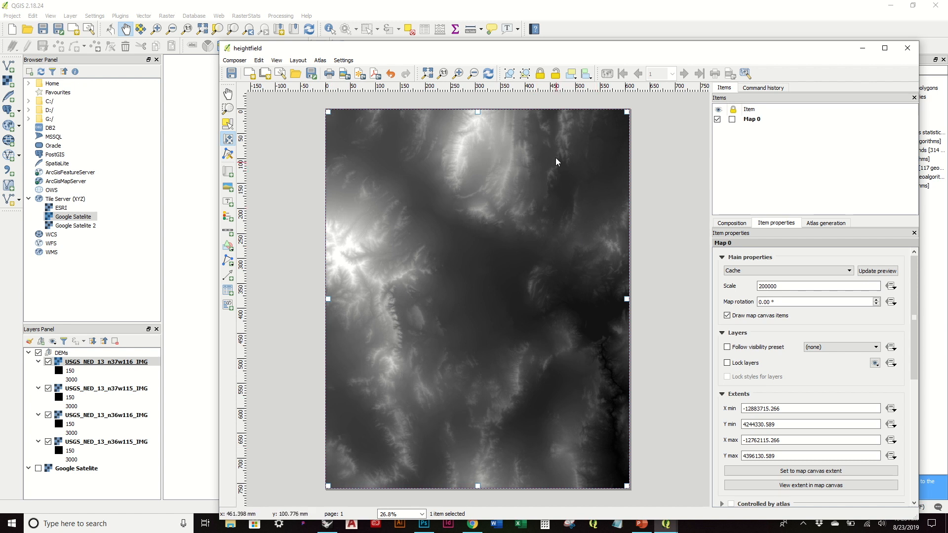
pyautogui.click(747, 223)
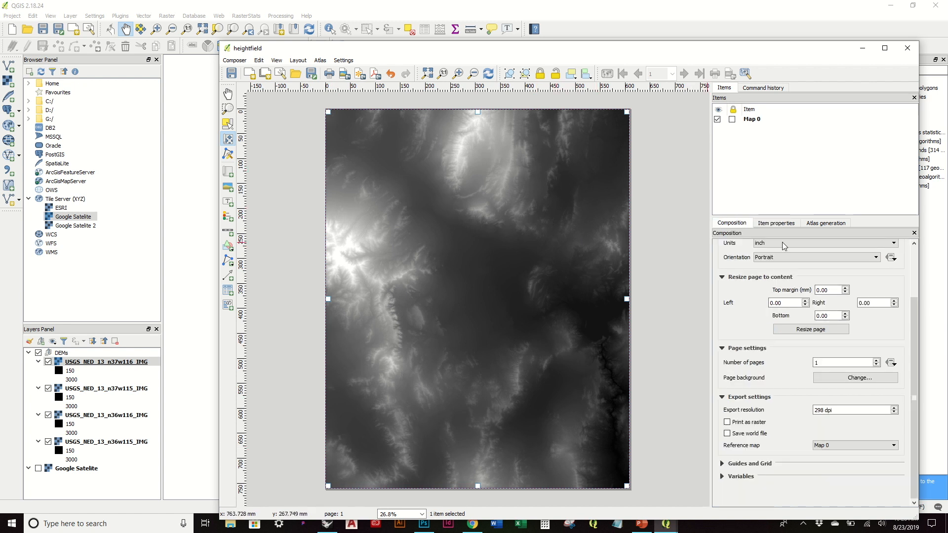
pyautogui.scroll(3, 802, 330)
pyautogui.scroll(3, 838, 301)
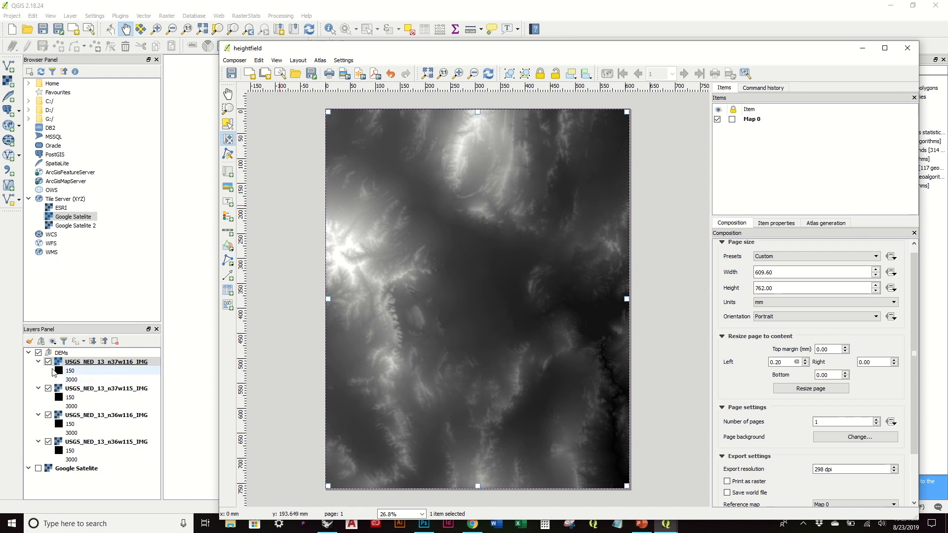
# - Return to the main map, hide the DEMs group, show the Google Satelite layer, and center the view on Las Vegas
pyautogui.click(198, 252)
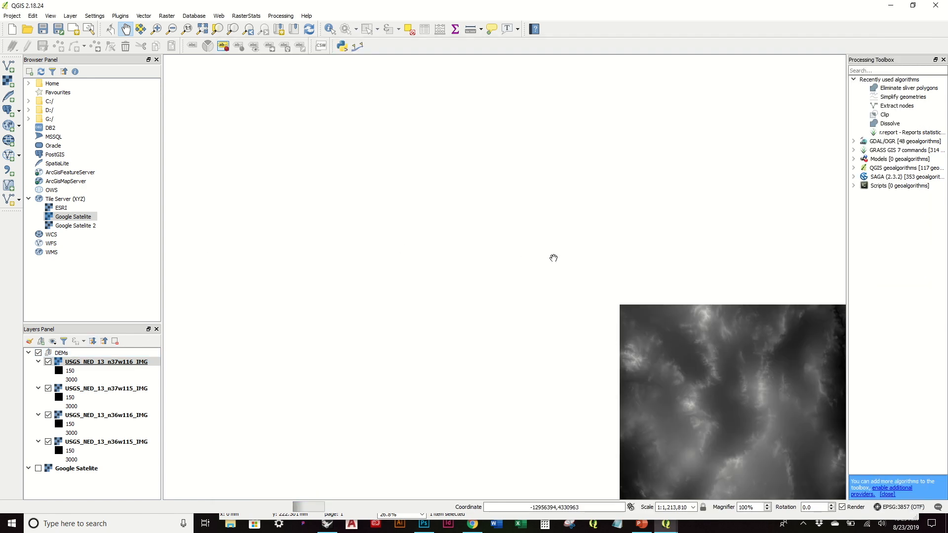
pyautogui.click(38, 352)
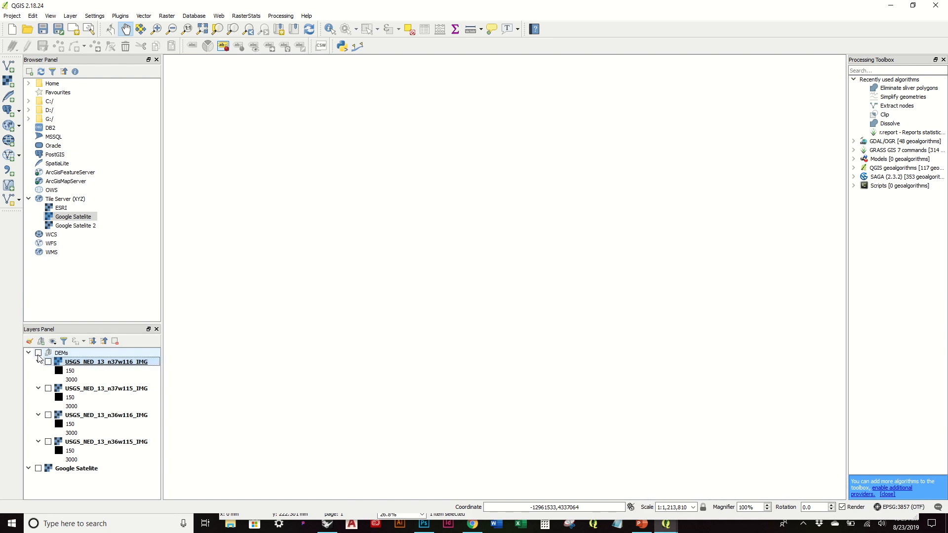
pyautogui.click(39, 469)
pyautogui.click(38, 469)
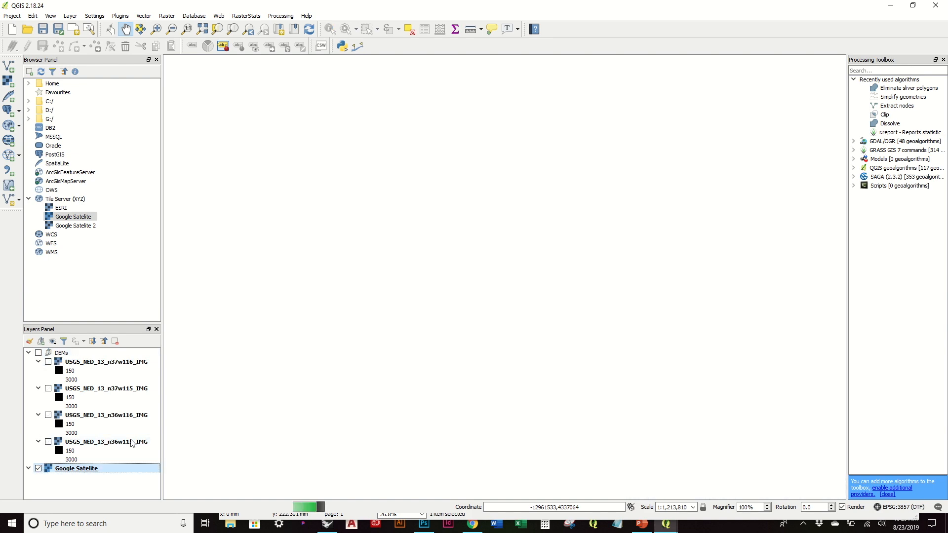
pyautogui.moveTo(758, 273); pyautogui.dragTo(615, 267)
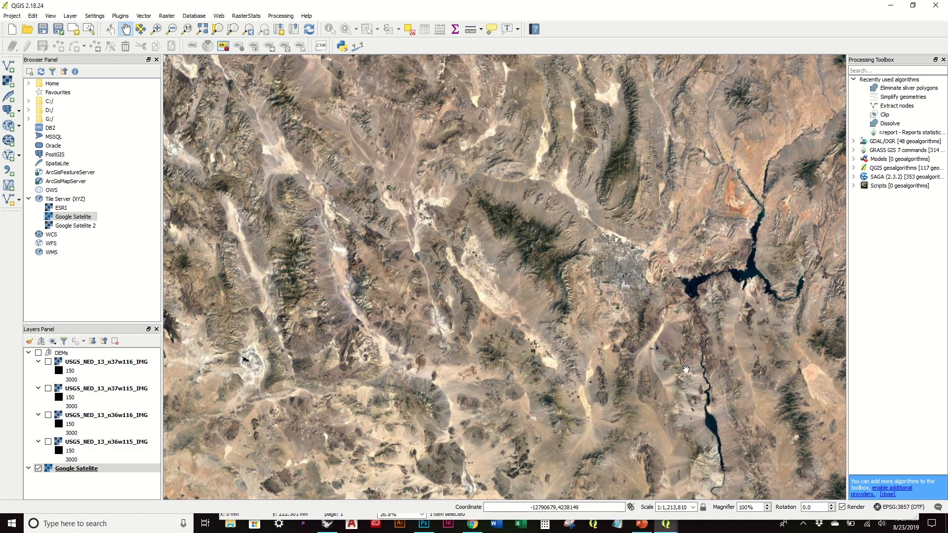
pyautogui.moveTo(629, 202); pyautogui.dragTo(515, 214)
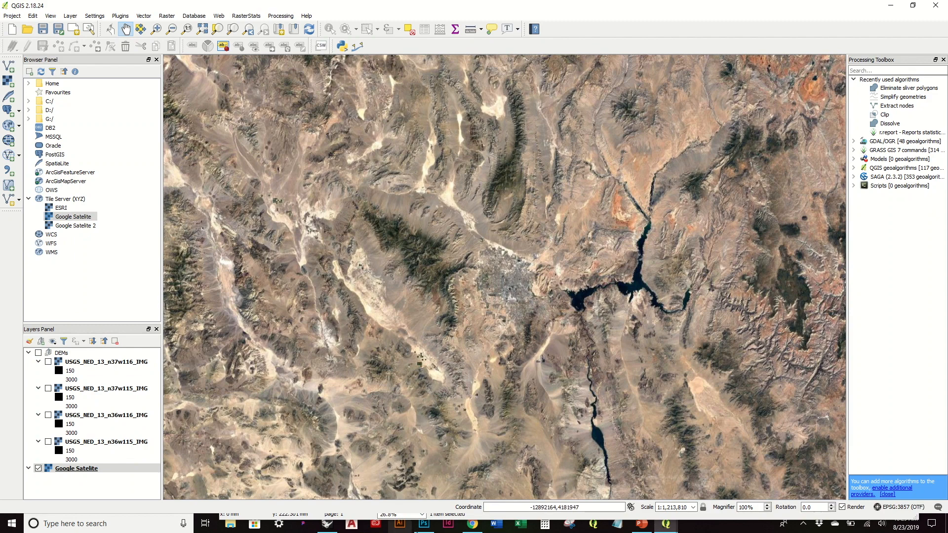
# - Switch to Photoshop and show the aerial layer above the heightfield image in heightfield.png
pyautogui.click(423, 524)
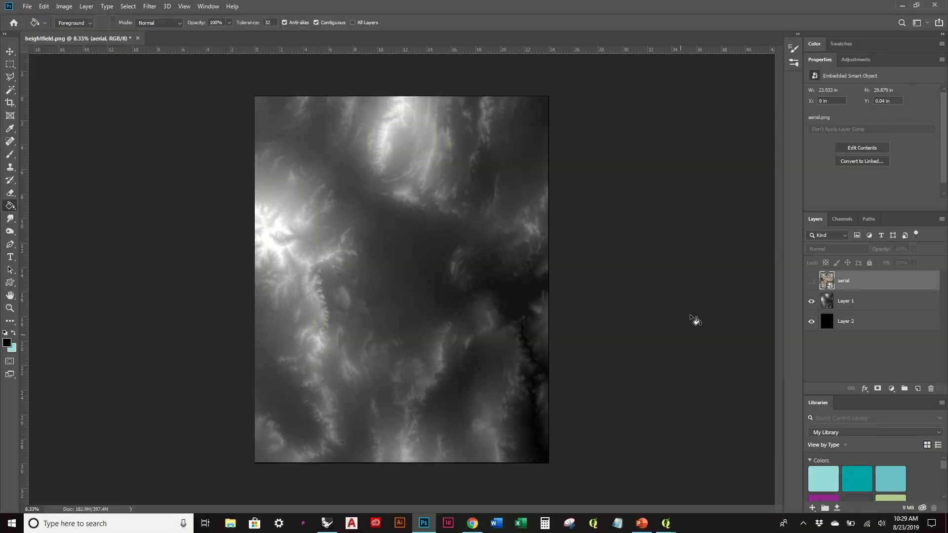
pyautogui.click(864, 301)
pyautogui.click(811, 281)
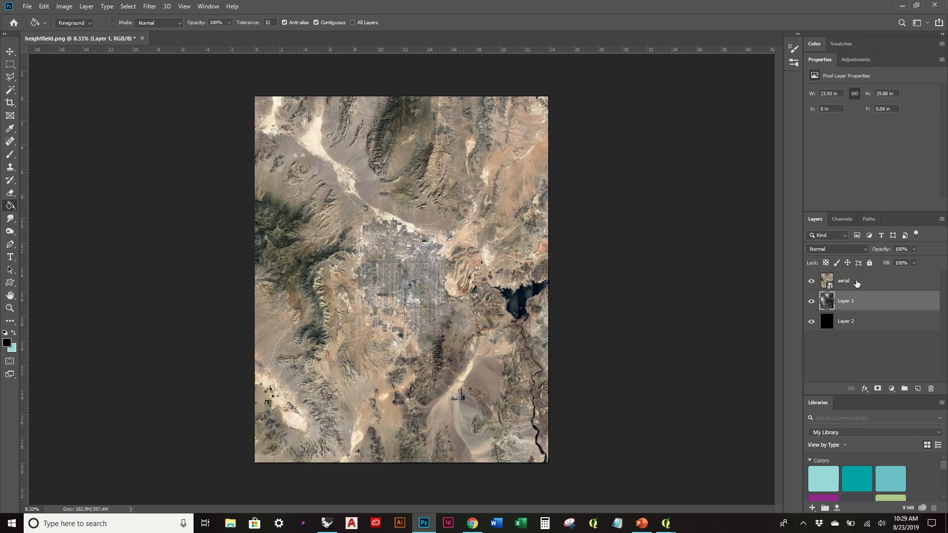
pyautogui.click(863, 281)
pyautogui.click(862, 298)
pyautogui.click(861, 290)
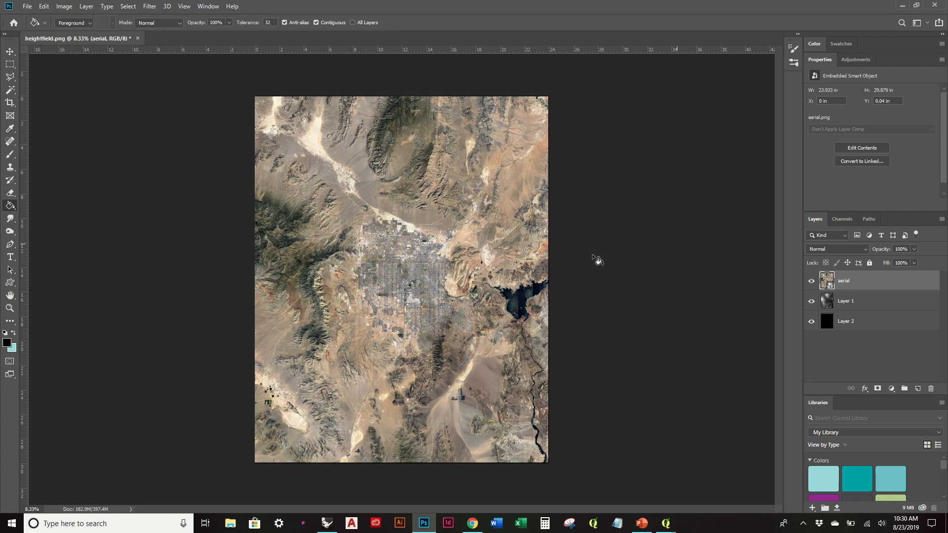
# - Compare the aerial layer with the heightfield beneath it by toggling the aerial's visibility, leaving the aerial shown
pyautogui.click(864, 304)
pyautogui.click(864, 286)
pyautogui.click(812, 281)
pyautogui.click(811, 281)
pyautogui.click(812, 282)
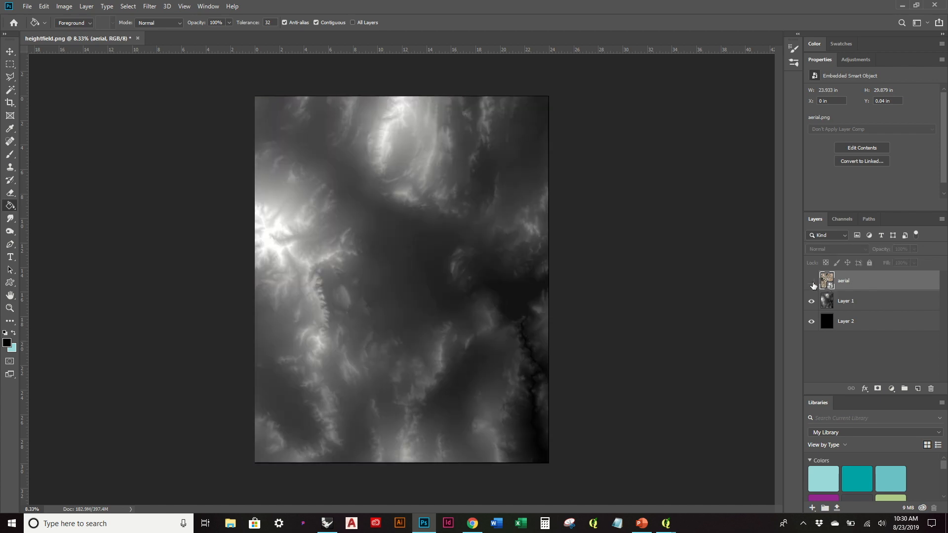
pyautogui.click(812, 282)
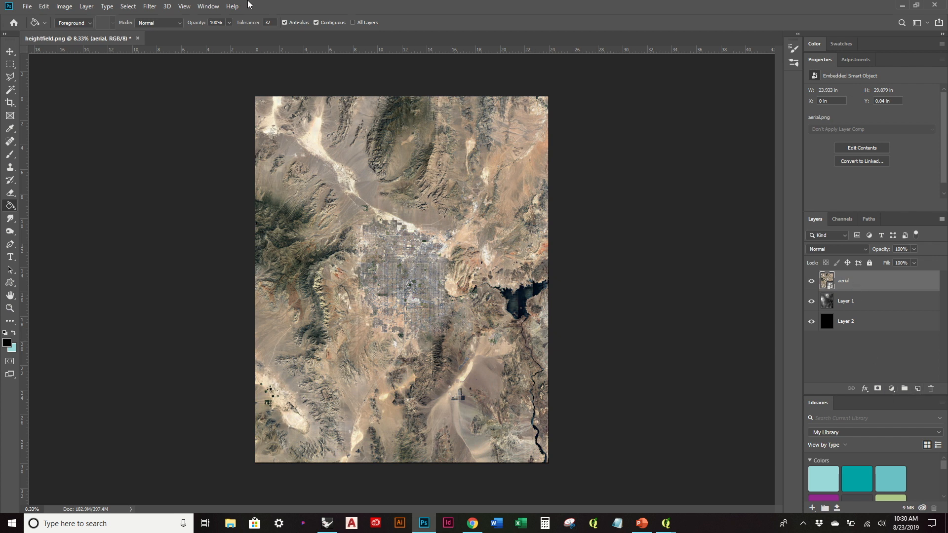
# - Apply a Black & White adjustment with the Default preset to the aerial layer
pyautogui.click(89, 6)
pyautogui.moveTo(65, 6)
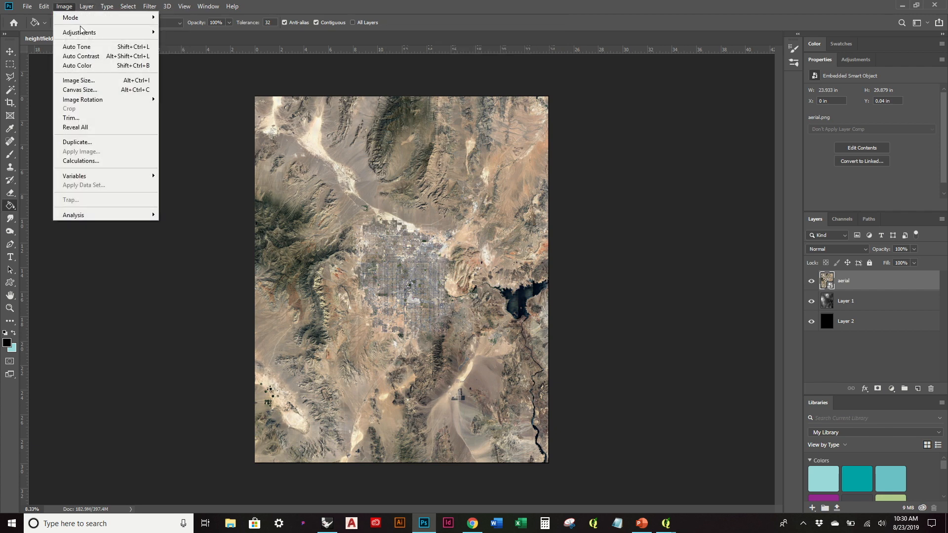
pyautogui.moveTo(84, 31)
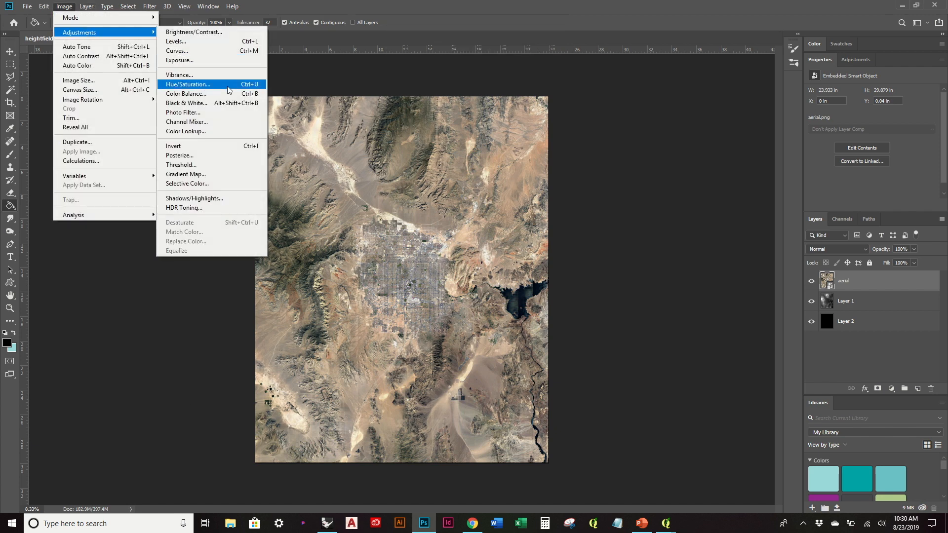
pyautogui.click(220, 103)
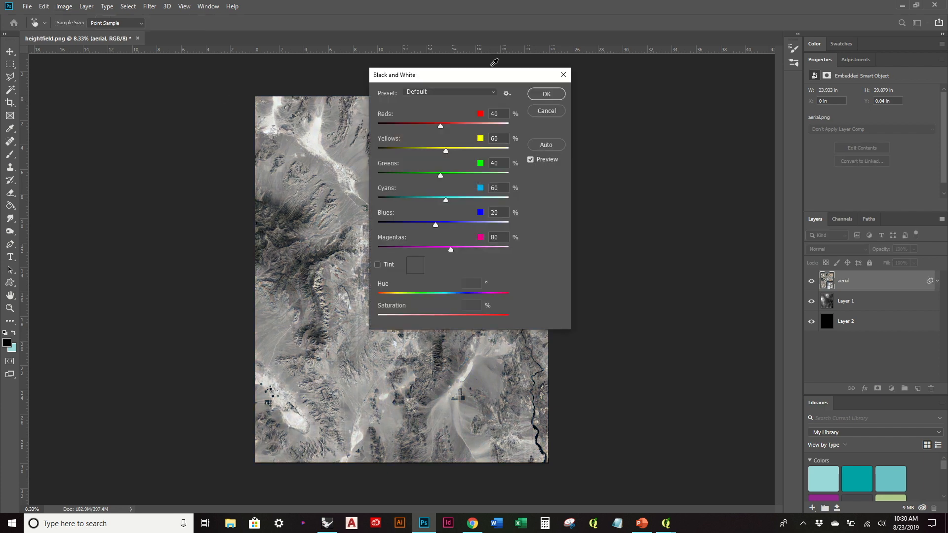
pyautogui.moveTo(473, 82); pyautogui.dragTo(738, 112)
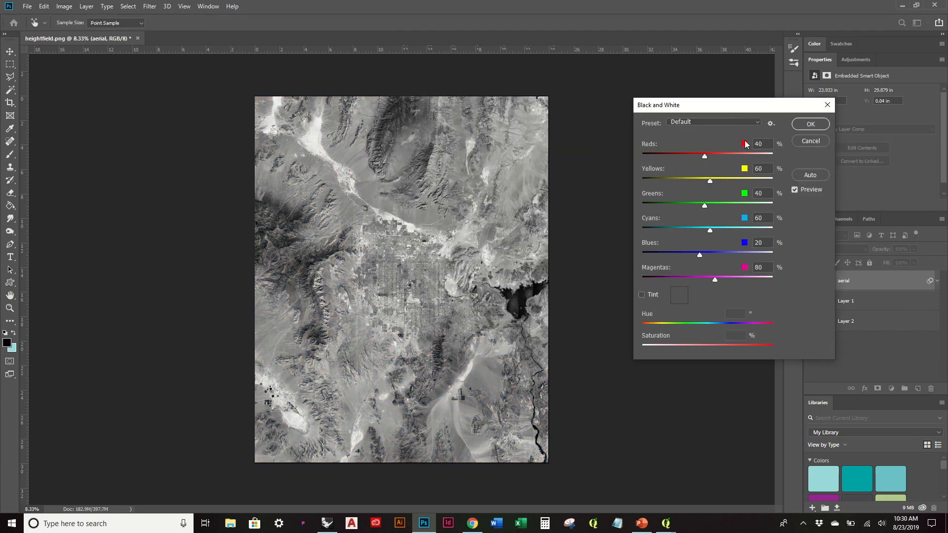
pyautogui.click(712, 123)
pyautogui.click(713, 117)
pyautogui.click(713, 120)
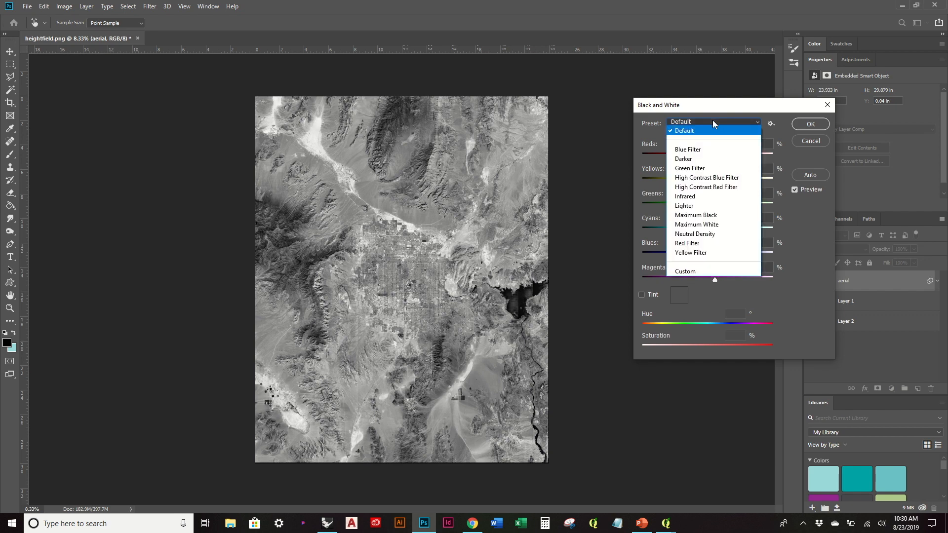
pyautogui.click(713, 123)
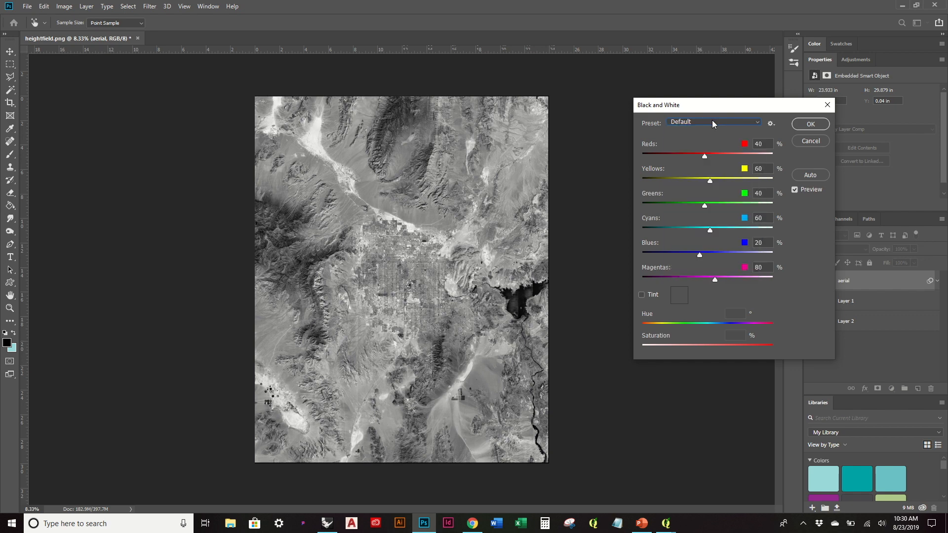
pyautogui.click(802, 128)
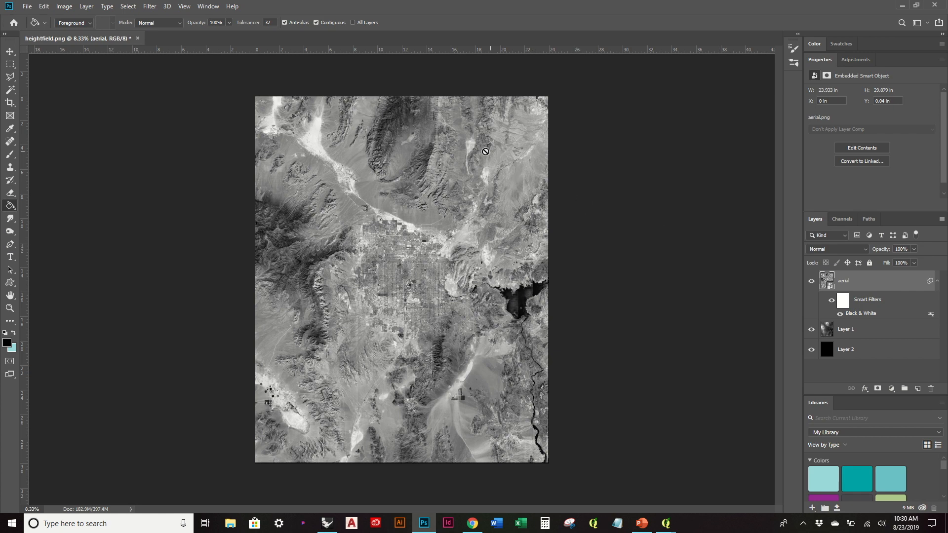
# - Compare the grayscale aerial with the heightfield, and add a layer mask to the aerial layer
pyautogui.click(813, 282)
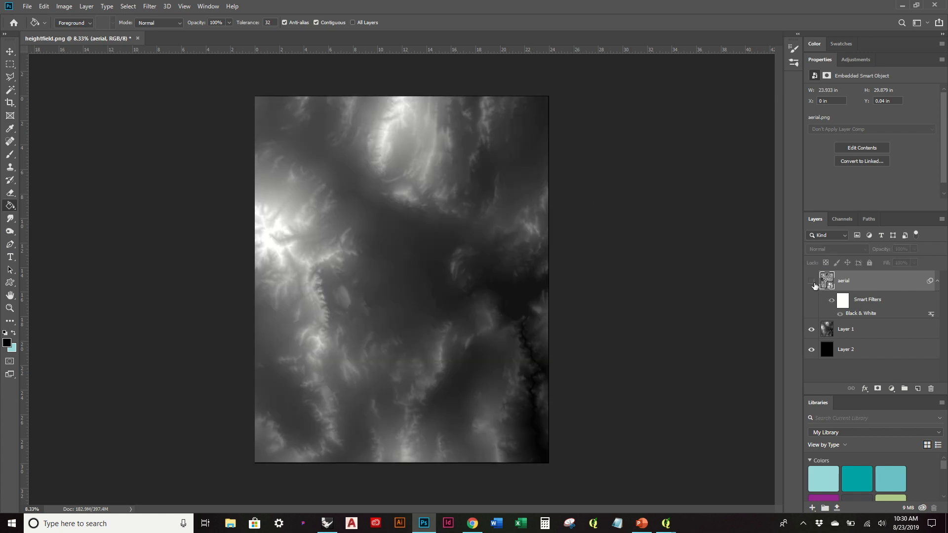
pyautogui.click(812, 282)
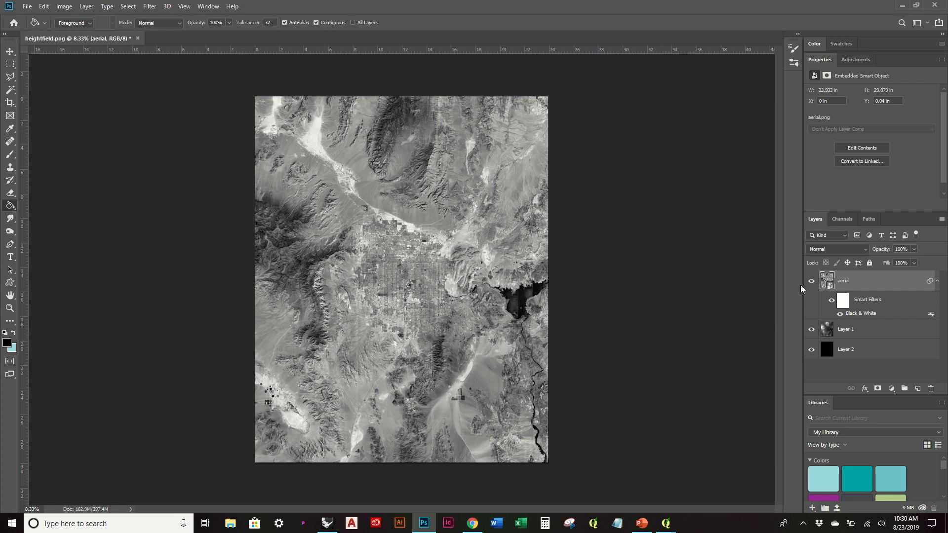
pyautogui.click(865, 332)
pyautogui.click(862, 283)
pyautogui.click(877, 389)
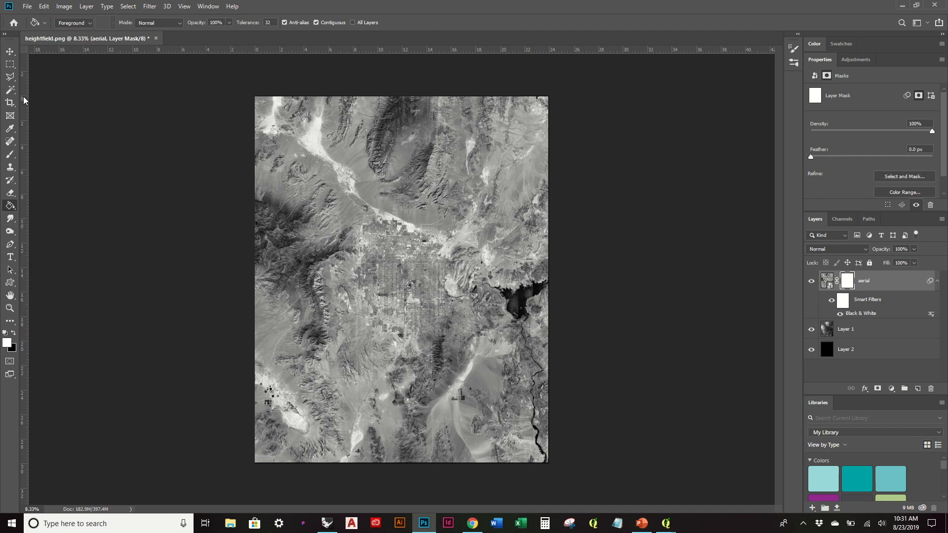
# - Paint black on the aerial's mask with a soft 70% opacity brush around the image edges to reveal the heightfield
pyautogui.click(9, 157)
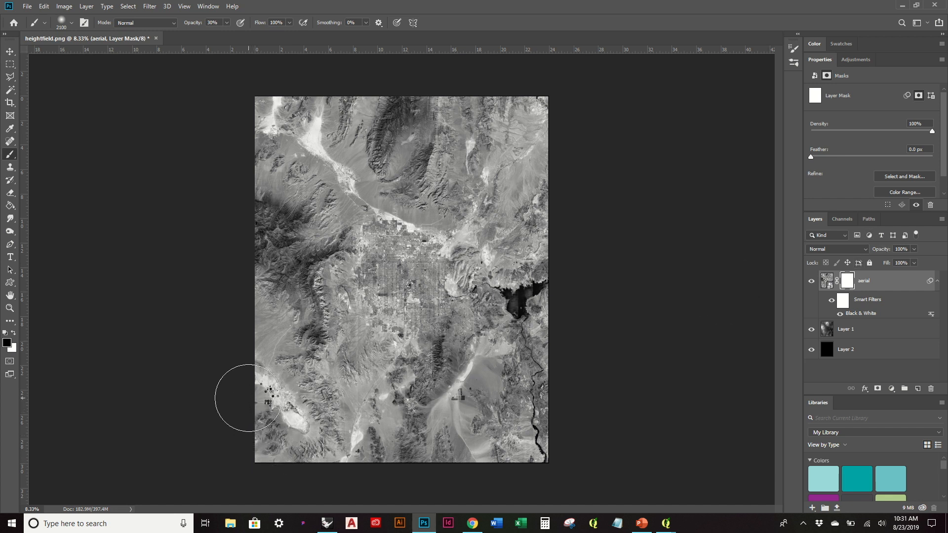
pyautogui.moveTo(315, 448); pyautogui.dragTo(332, 454)
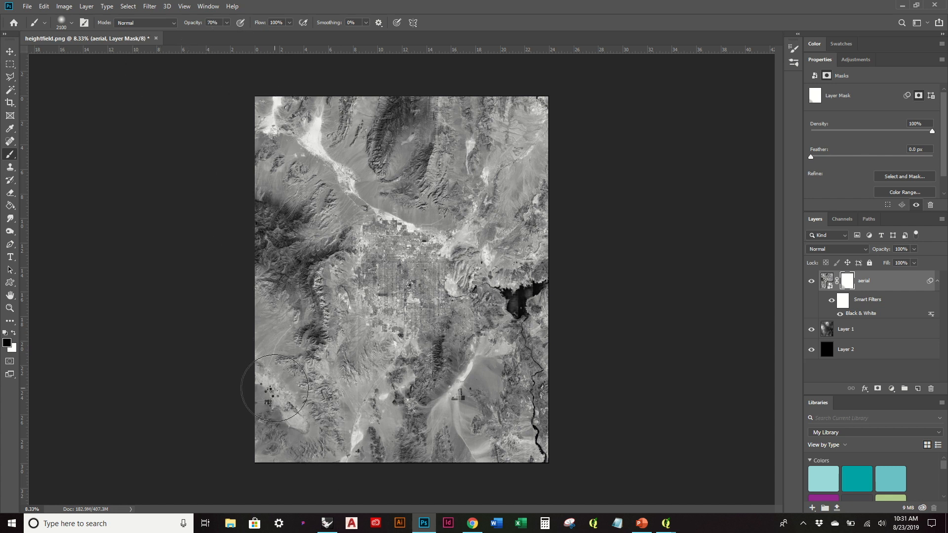
pyautogui.moveTo(285, 431)
pyautogui.mouseDown()
pyautogui.moveTo(364, 457)
pyautogui.moveTo(249, 431)
pyautogui.moveTo(252, 166)
pyautogui.moveTo(265, 105)
pyautogui.moveTo(558, 105)
pyautogui.mouseUp()
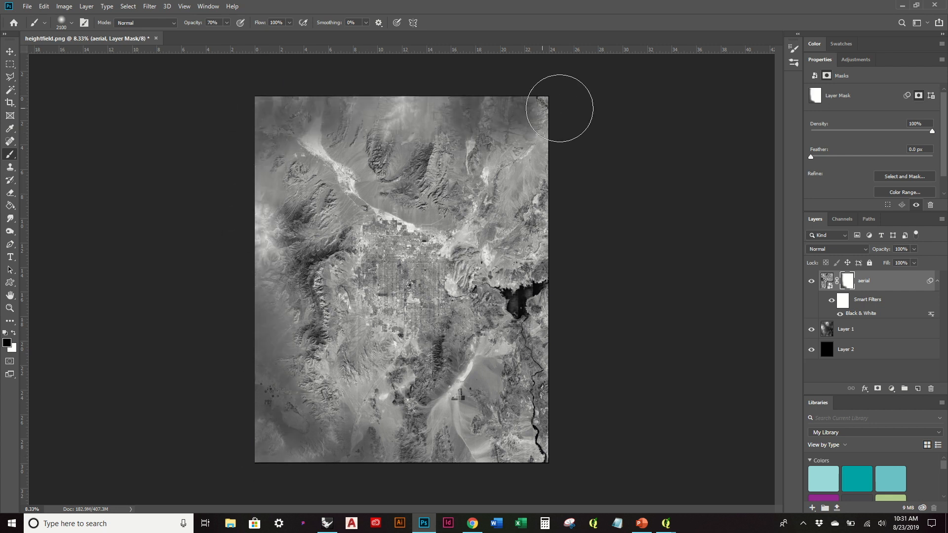
pyautogui.moveTo(247, 158)
pyautogui.mouseDown()
pyautogui.moveTo(425, 112)
pyautogui.moveTo(556, 157)
pyautogui.moveTo(576, 321)
pyautogui.moveTo(554, 449)
pyautogui.moveTo(461, 474)
pyautogui.moveTo(554, 394)
pyautogui.moveTo(567, 216)
pyautogui.moveTo(499, 81)
pyautogui.mouseUp()
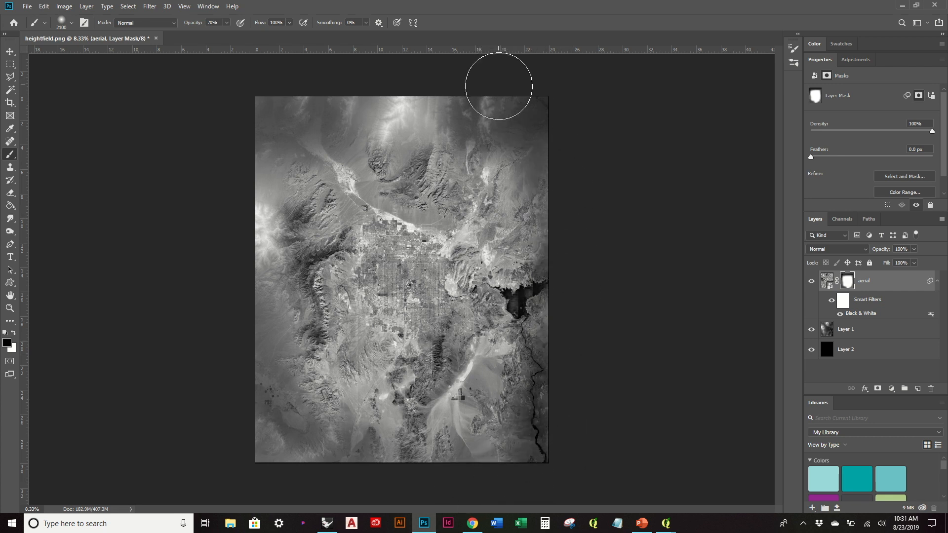
pyautogui.moveTo(339, 88); pyautogui.dragTo(311, 124)
# - Enlarge the brush to 2300 and paint black along the lower edge of the aerial's mask
pyautogui.press(']')
pyautogui.press(']')
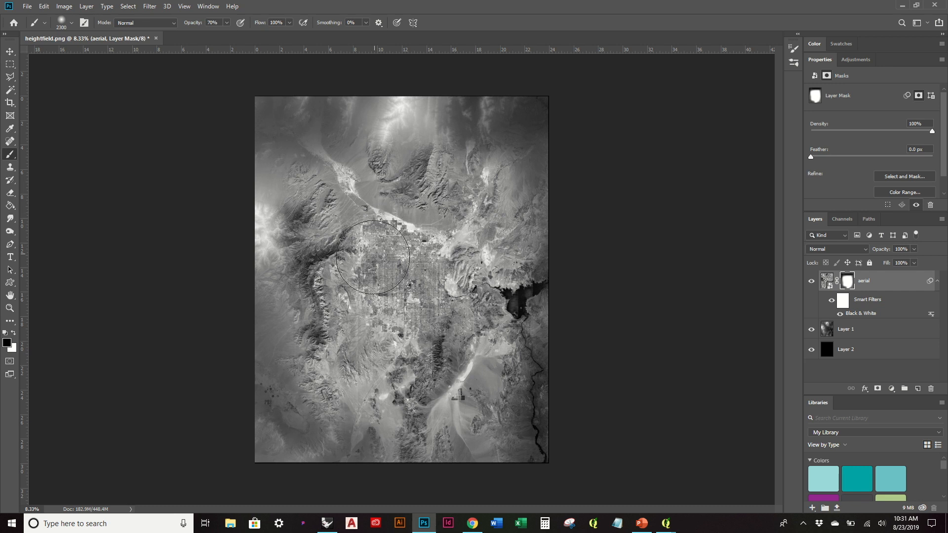
pyautogui.moveTo(328, 263); pyautogui.dragTo(370, 208)
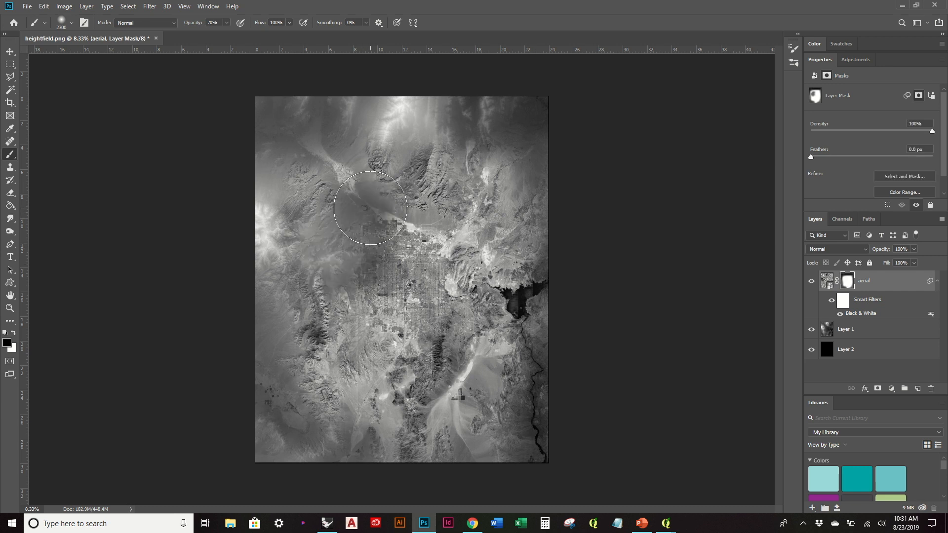
pyautogui.hotkey('ctrl', 'z')
pyautogui.moveTo(438, 479)
pyautogui.mouseDown()
pyautogui.moveTo(546, 491)
pyautogui.moveTo(579, 363)
pyautogui.moveTo(565, 176)
pyautogui.moveTo(542, 119)
pyautogui.moveTo(402, 85)
pyautogui.moveTo(253, 110)
pyautogui.moveTo(232, 244)
pyautogui.moveTo(250, 457)
pyautogui.moveTo(345, 470)
pyautogui.moveTo(485, 442)
pyautogui.moveTo(459, 476)
pyautogui.moveTo(298, 483)
pyautogui.moveTo(263, 468)
pyautogui.mouseUp()
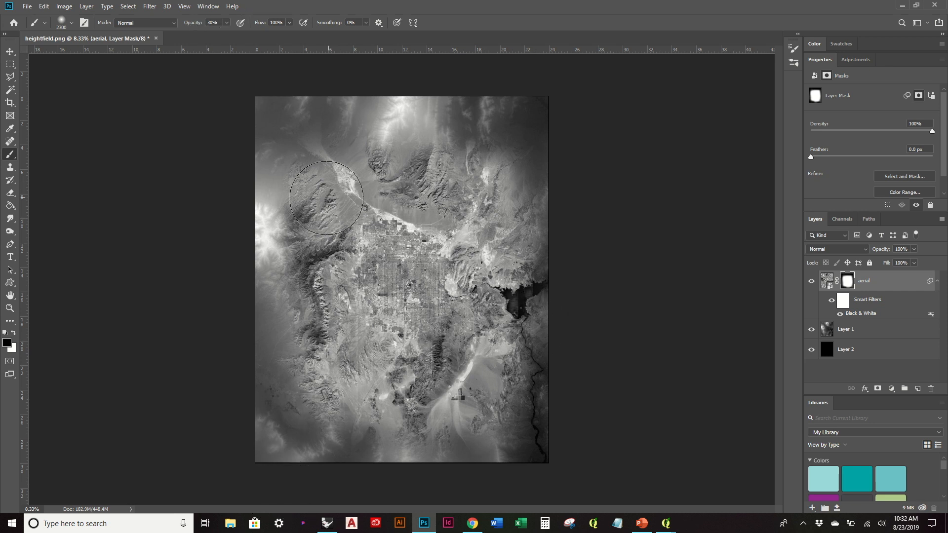
# - Paint black at 30% brush opacity across the interior of the aerial's mask to blend in the heightfield
pyautogui.moveTo(334, 264)
pyautogui.mouseDown()
pyautogui.moveTo(413, 296)
pyautogui.moveTo(479, 279)
pyautogui.moveTo(357, 354)
pyautogui.moveTo(467, 351)
pyautogui.mouseUp()
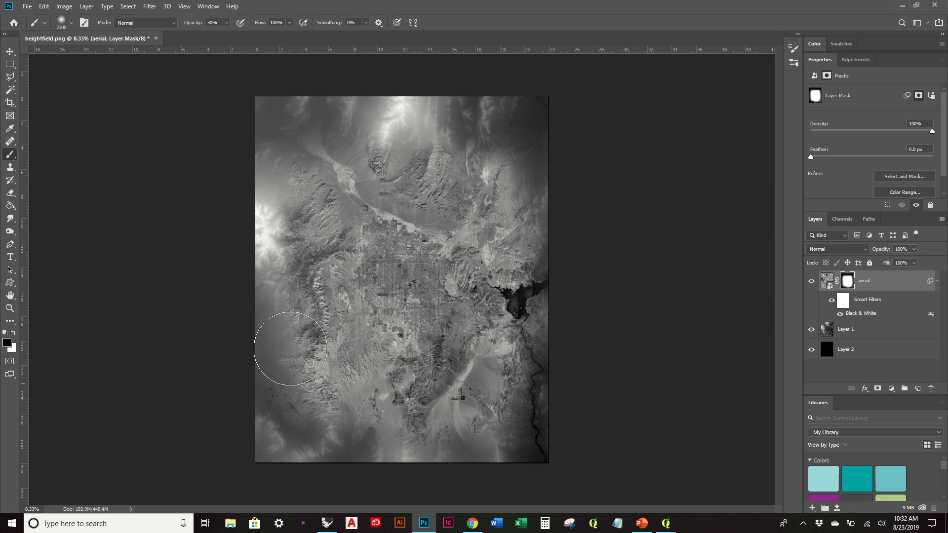
pyautogui.moveTo(470, 219)
pyautogui.mouseDown()
pyautogui.moveTo(486, 143)
pyautogui.moveTo(498, 329)
pyautogui.moveTo(457, 404)
pyautogui.moveTo(343, 415)
pyautogui.moveTo(313, 438)
pyautogui.moveTo(553, 450)
pyautogui.mouseUp()
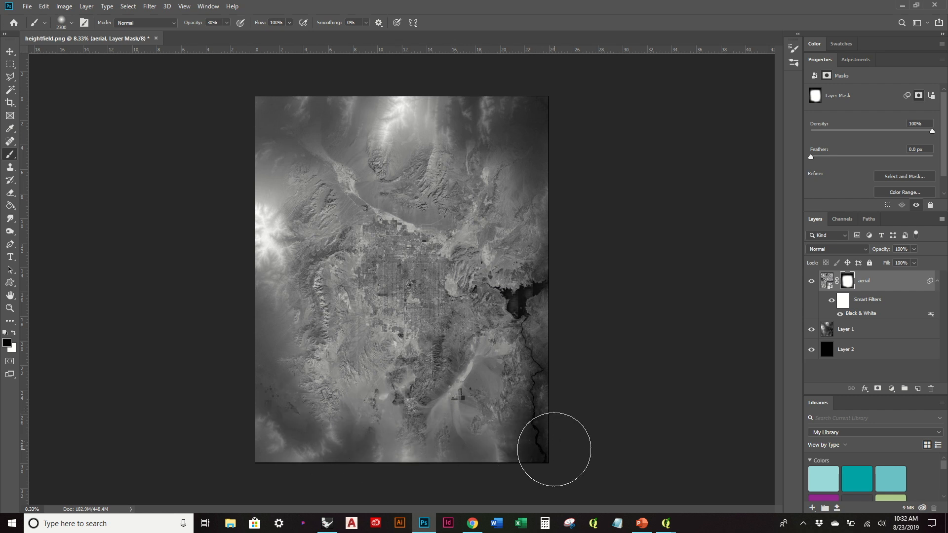
pyautogui.moveTo(328, 228)
pyautogui.mouseDown()
pyautogui.moveTo(326, 178)
pyautogui.moveTo(309, 151)
pyautogui.mouseUp()
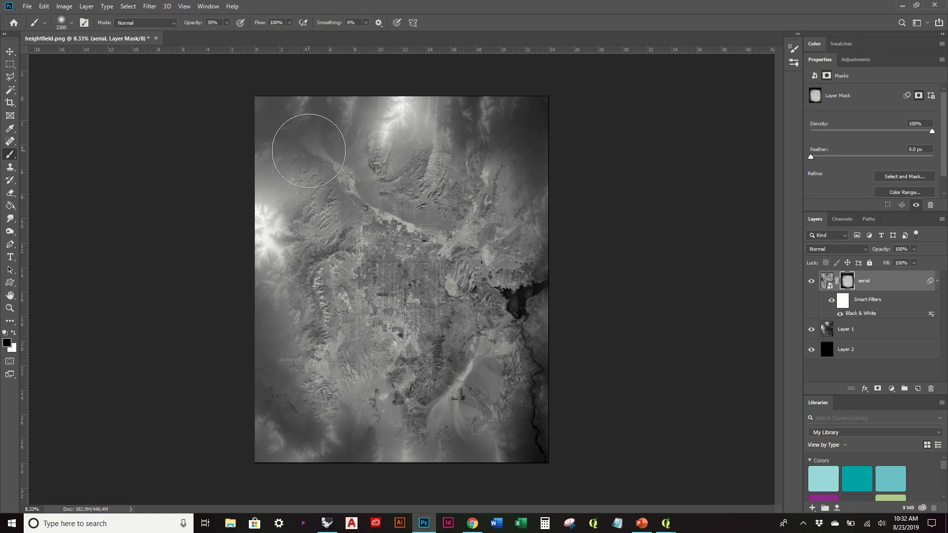
# - Retouch the aerial's mask over the upper-left valley and near the lower edge, alternating white and black at 30% opacity
pyautogui.press('x')
pyautogui.moveTo(317, 145)
pyautogui.mouseDown()
pyautogui.moveTo(308, 138)
pyautogui.moveTo(335, 163)
pyautogui.mouseUp()
pyautogui.press('x')
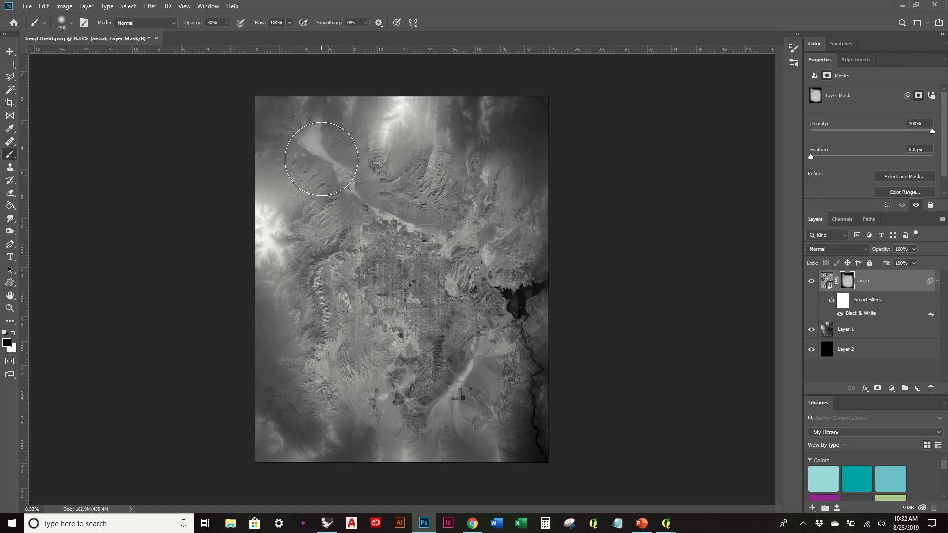
pyautogui.click(322, 153)
pyautogui.press('x')
pyautogui.click(333, 439)
pyautogui.press('x')
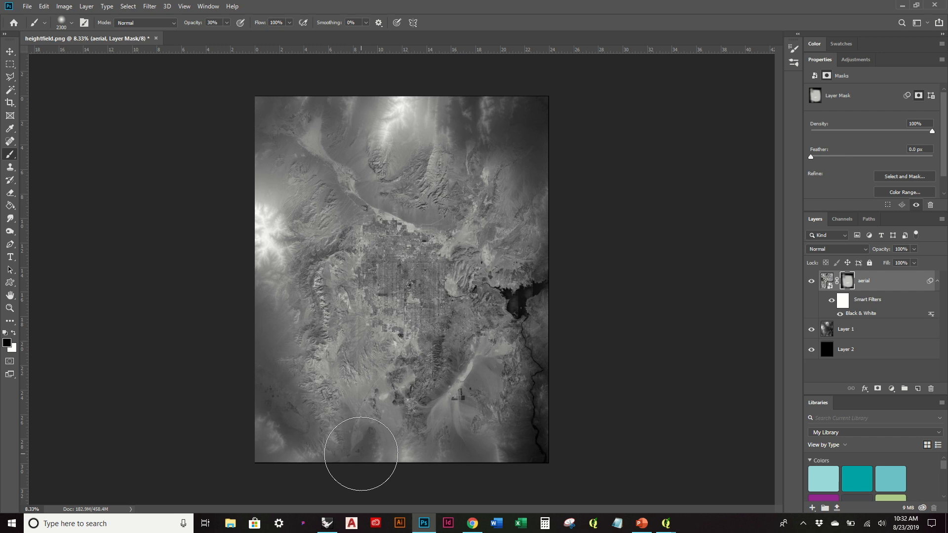
# - Create a new black-filled layer above the aerial layer and add a layer mask to it
pyautogui.click(923, 389)
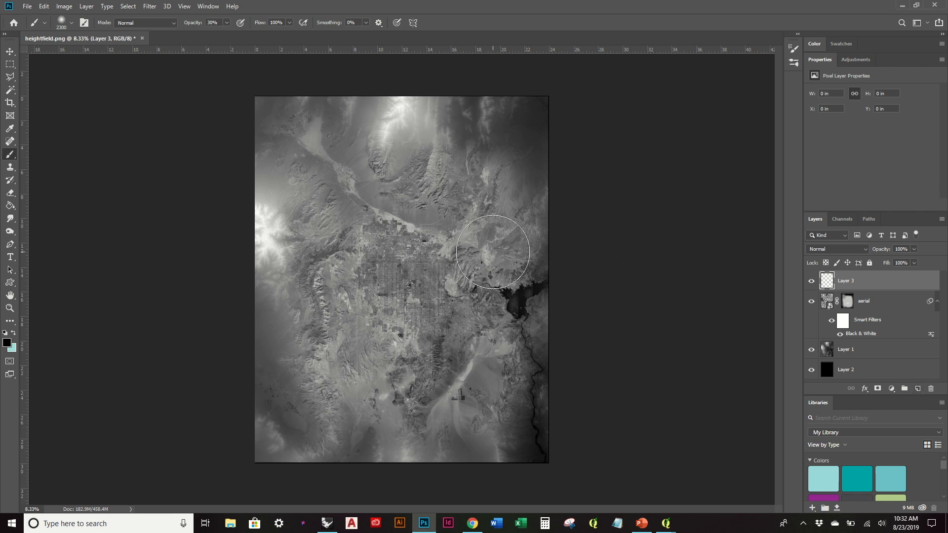
pyautogui.press('g')
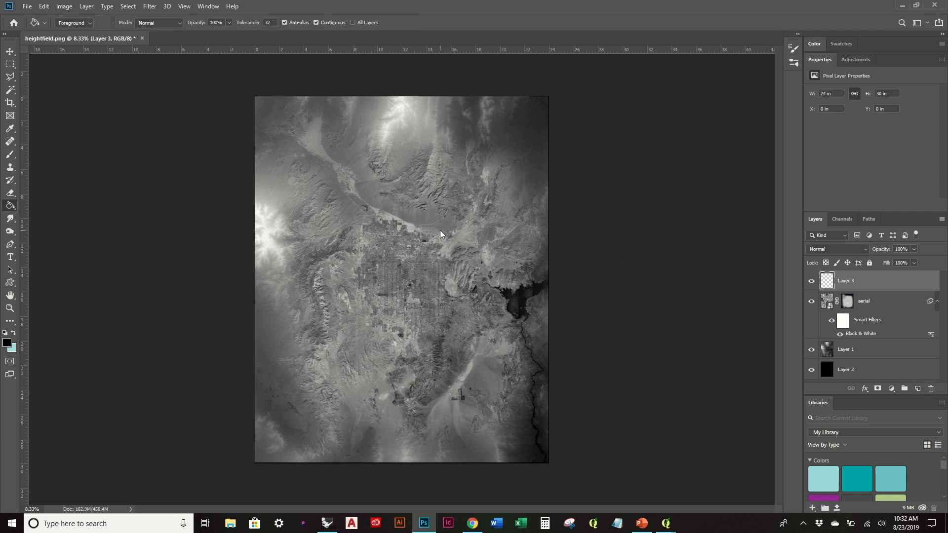
pyautogui.click(445, 235)
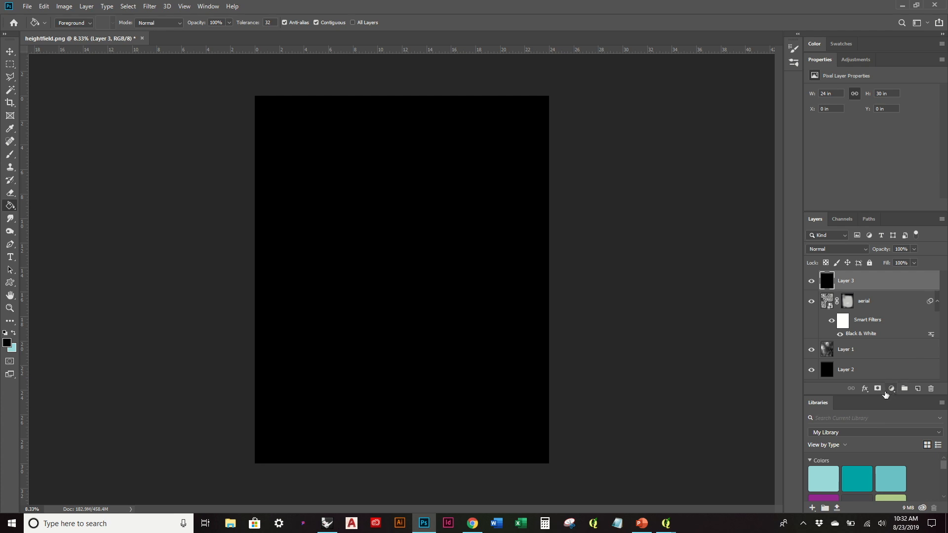
pyautogui.click(878, 390)
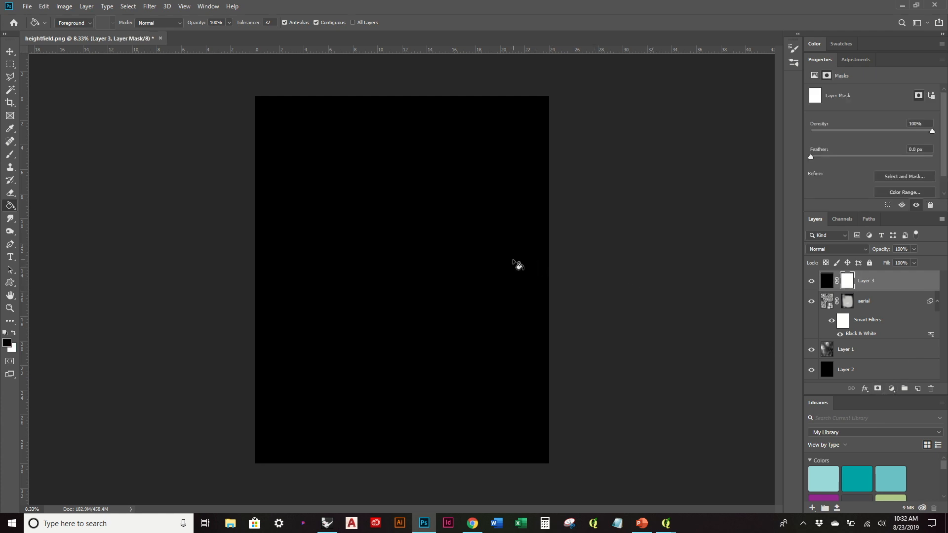
# - Paint black at 30% opacity over the middle of Layer 3's mask to reveal the terrain, keeping the borders dark
pyautogui.press('b')
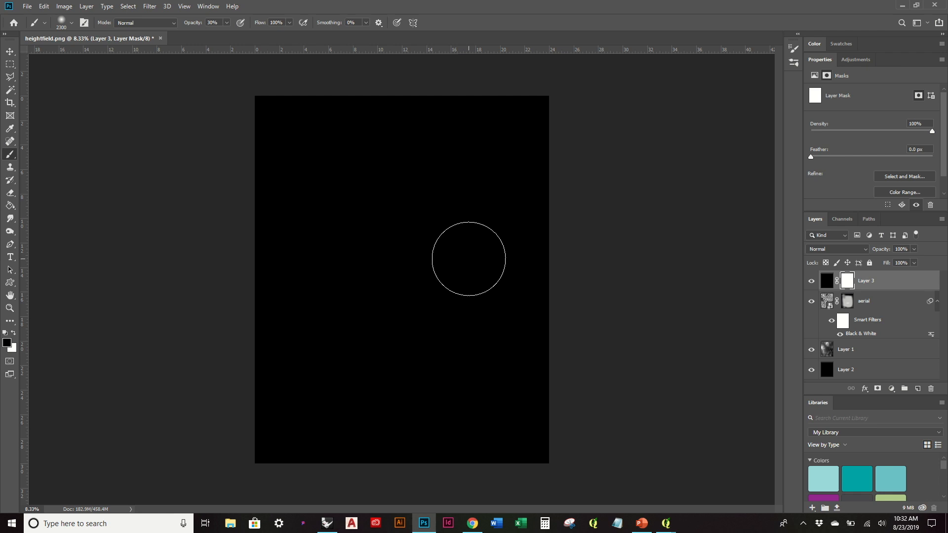
pyautogui.moveTo(339, 195)
pyautogui.mouseDown()
pyautogui.moveTo(432, 168)
pyautogui.moveTo(311, 173)
pyautogui.moveTo(481, 193)
pyautogui.moveTo(470, 334)
pyautogui.moveTo(411, 389)
pyautogui.moveTo(340, 209)
pyautogui.moveTo(339, 358)
pyautogui.moveTo(402, 389)
pyautogui.mouseUp()
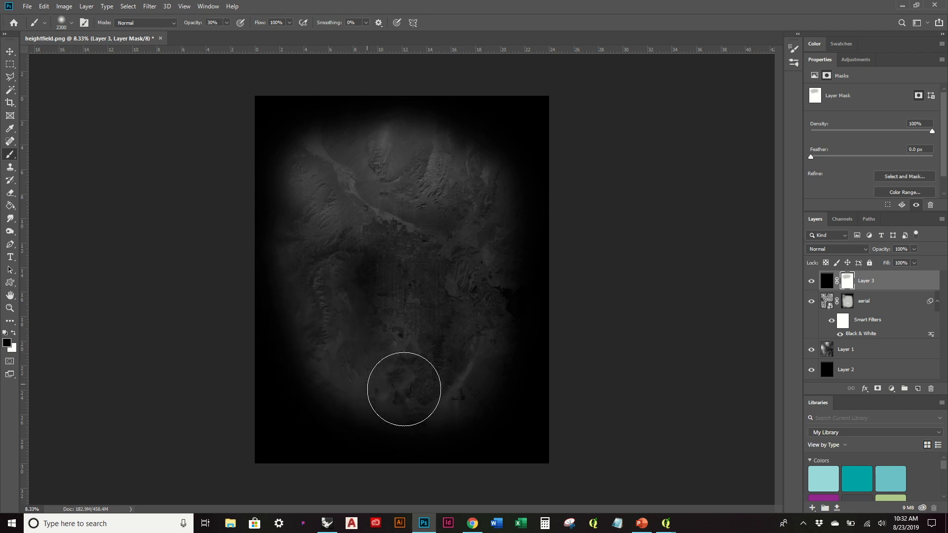
pyautogui.moveTo(389, 241)
pyautogui.mouseDown()
pyautogui.moveTo(349, 345)
pyautogui.moveTo(319, 148)
pyautogui.moveTo(438, 151)
pyautogui.moveTo(470, 163)
pyautogui.moveTo(487, 392)
pyautogui.moveTo(405, 410)
pyautogui.moveTo(336, 406)
pyautogui.moveTo(320, 273)
pyautogui.moveTo(329, 383)
pyautogui.moveTo(302, 415)
pyautogui.moveTo(373, 402)
pyautogui.moveTo(482, 407)
pyautogui.moveTo(313, 388)
pyautogui.moveTo(324, 169)
pyautogui.moveTo(310, 157)
pyautogui.moveTo(490, 144)
pyautogui.moveTo(499, 158)
pyautogui.moveTo(504, 152)
pyautogui.mouseUp()
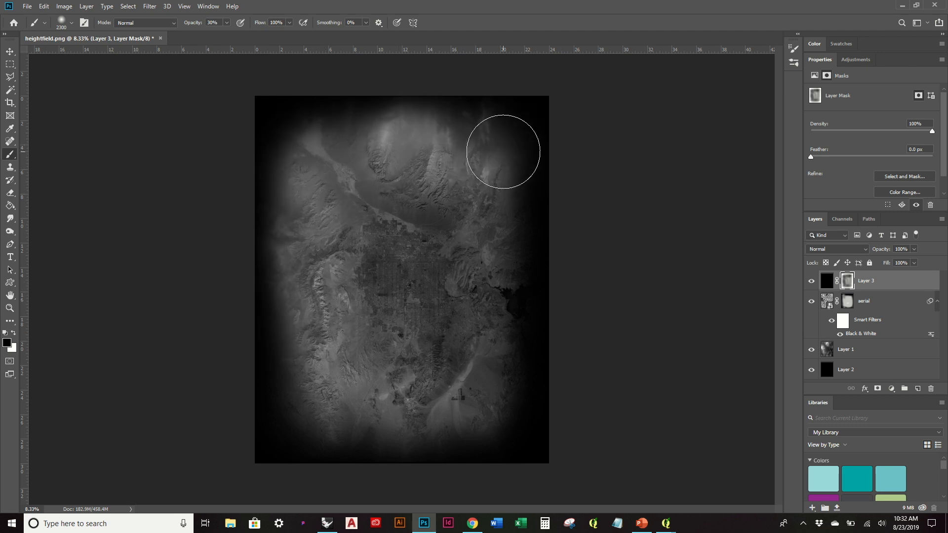
pyautogui.moveTo(493, 362)
pyautogui.mouseDown()
pyautogui.moveTo(504, 423)
pyautogui.moveTo(491, 402)
pyautogui.moveTo(521, 432)
pyautogui.moveTo(307, 444)
pyautogui.moveTo(326, 395)
pyautogui.moveTo(321, 375)
pyautogui.moveTo(290, 374)
pyautogui.moveTo(267, 174)
pyautogui.moveTo(286, 153)
pyautogui.moveTo(332, 180)
pyautogui.moveTo(316, 139)
pyautogui.moveTo(376, 158)
pyautogui.moveTo(292, 170)
pyautogui.moveTo(254, 301)
pyautogui.moveTo(366, 120)
pyautogui.moveTo(459, 142)
pyautogui.moveTo(480, 139)
pyautogui.moveTo(463, 131)
pyautogui.moveTo(516, 132)
pyautogui.moveTo(526, 153)
pyautogui.moveTo(489, 182)
pyautogui.mouseUp()
pyautogui.press('x')
pyautogui.press('x')
pyautogui.moveTo(457, 247)
pyautogui.mouseDown()
pyautogui.moveTo(387, 281)
pyautogui.moveTo(417, 333)
pyautogui.moveTo(395, 235)
pyautogui.moveTo(383, 273)
pyautogui.moveTo(422, 339)
pyautogui.moveTo(339, 185)
pyautogui.moveTo(451, 239)
pyautogui.moveTo(483, 180)
pyautogui.moveTo(446, 383)
pyautogui.moveTo(456, 367)
pyautogui.moveTo(339, 364)
pyautogui.moveTo(343, 381)
pyautogui.moveTo(454, 301)
pyautogui.mouseUp()
pyautogui.keyDown('alt'); pyautogui.scroll(-2, 432, 221); pyautogui.keyUp('alt')
pyautogui.keyDown('alt'); pyautogui.scroll(3, 429, 227); pyautogui.keyUp('alt')
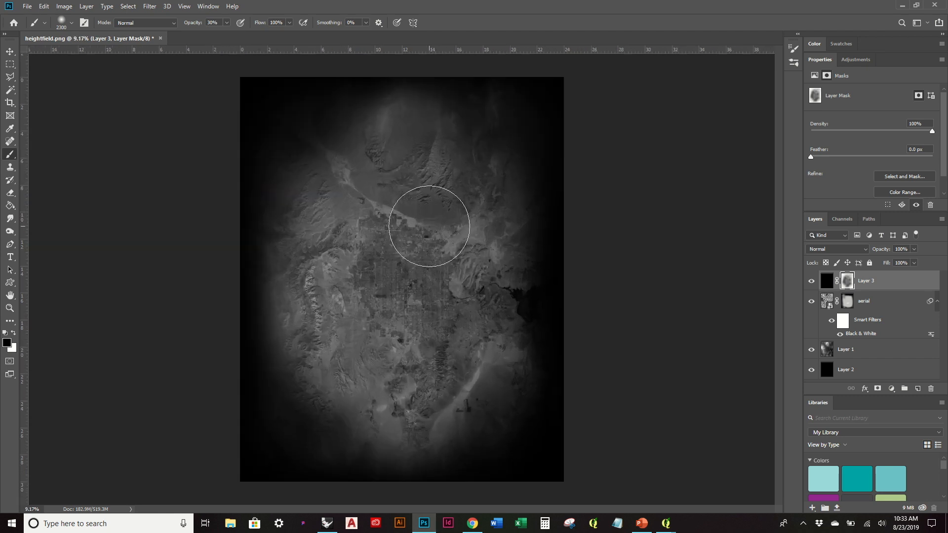
# - Save the blended image as a JPEG named heightfield_merged in the Heightfield folder, at quality 8 (High) with the Baseline Standard format
pyautogui.click(29, 7)
pyautogui.click(67, 118)
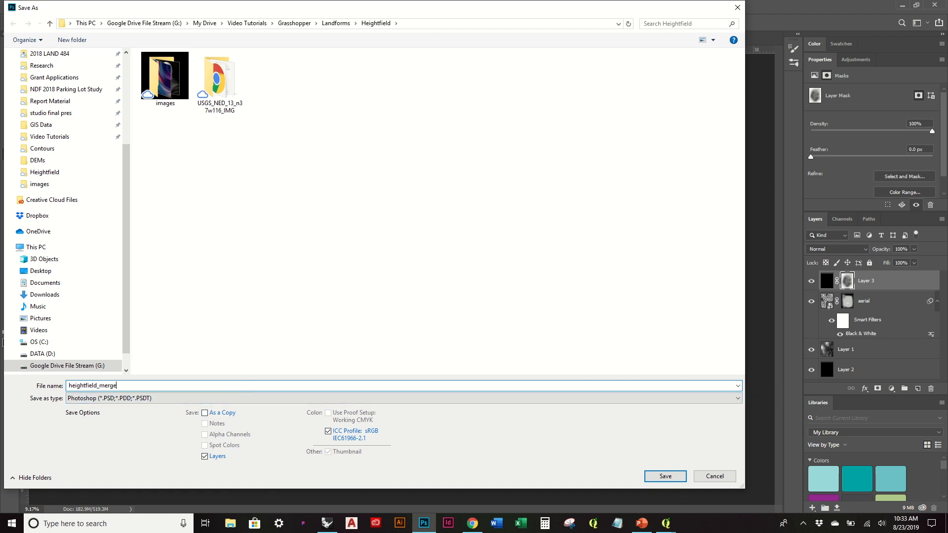
pyautogui.click(239, 399)
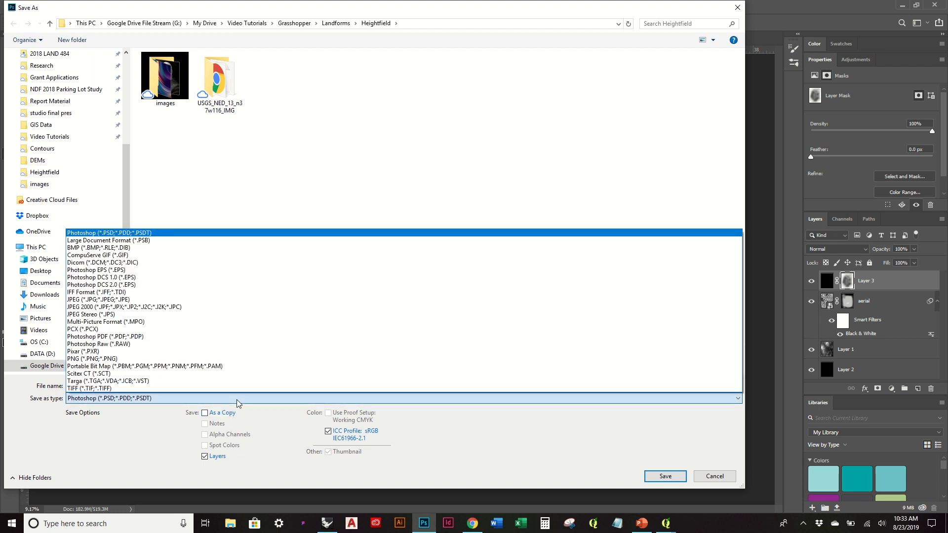
pyautogui.click(211, 300)
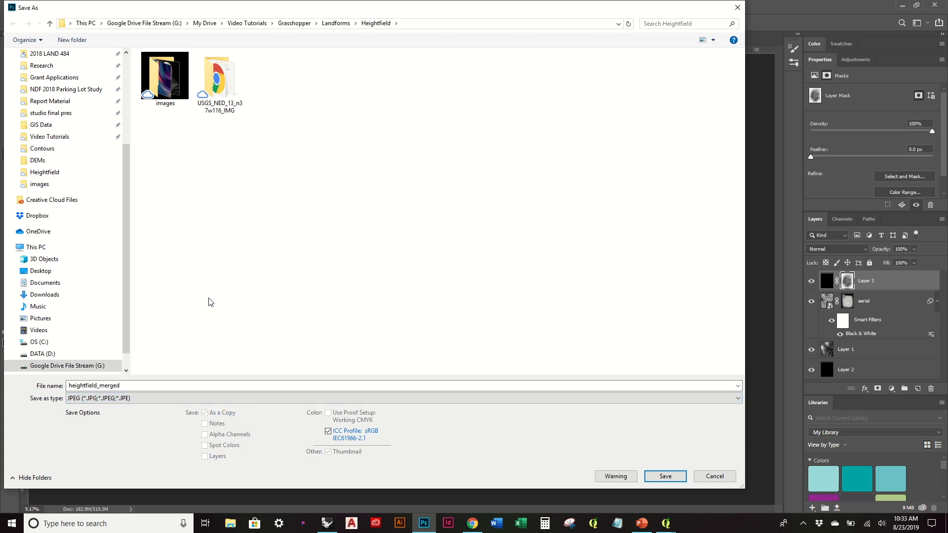
pyautogui.click(667, 477)
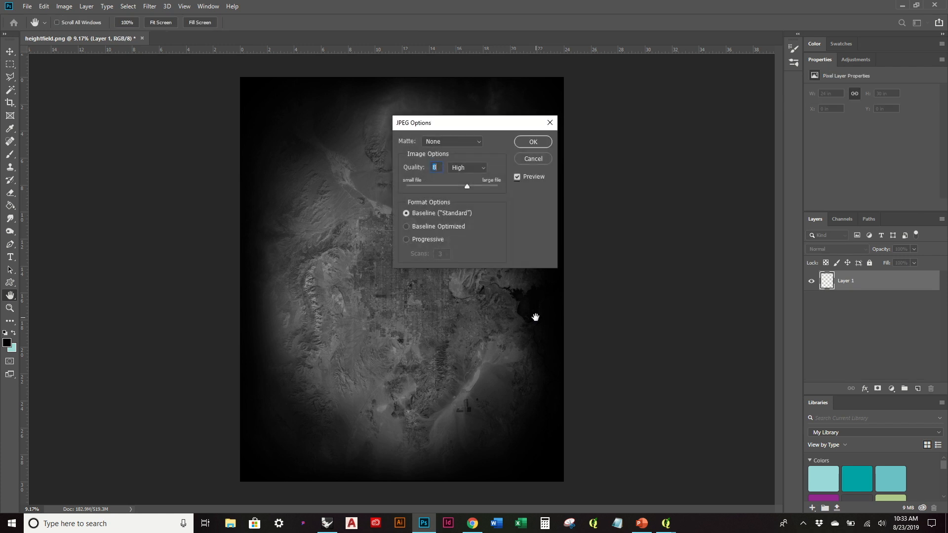
pyautogui.click(532, 143)
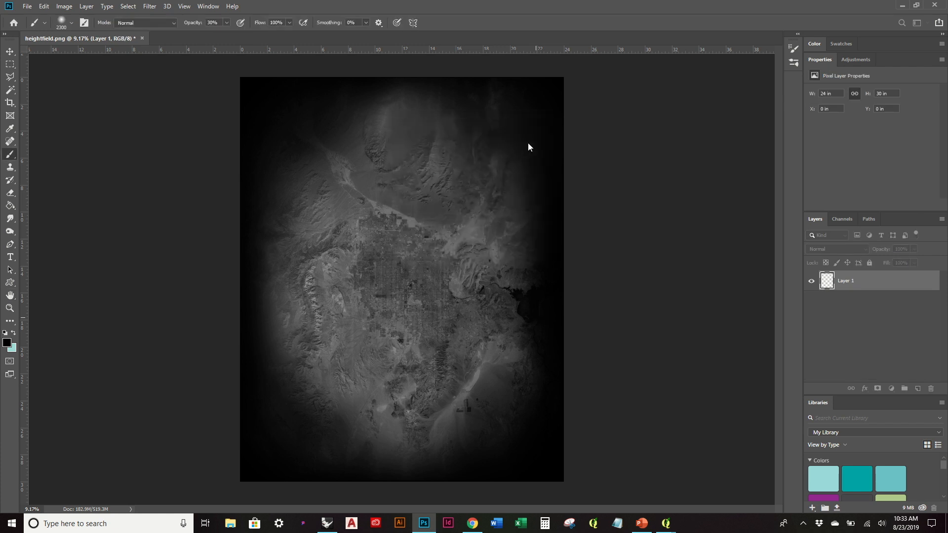
# - Put away the Photoshop, QGIS and print composer windows, close the composer manager, and switch to Rhino with Grasshopper alongside
pyautogui.click(903, 5)
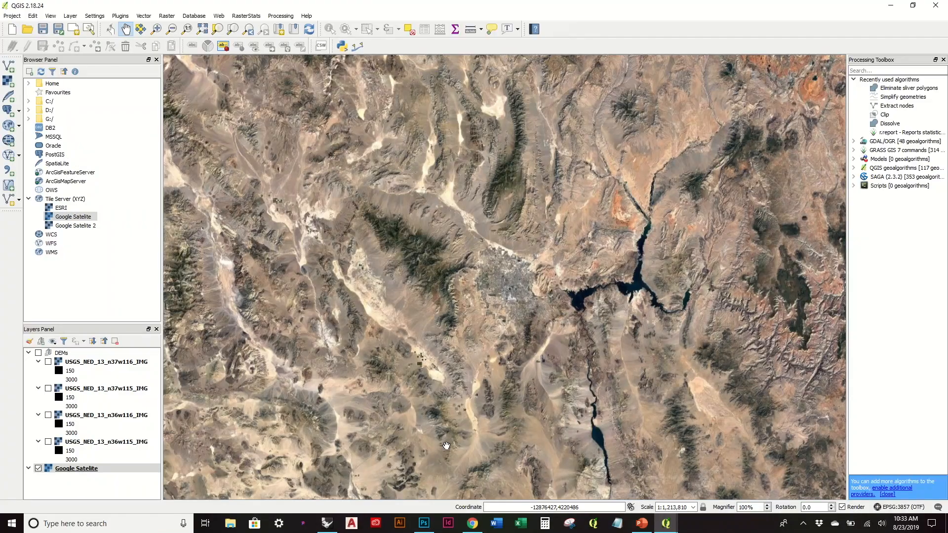
pyautogui.click(899, 8)
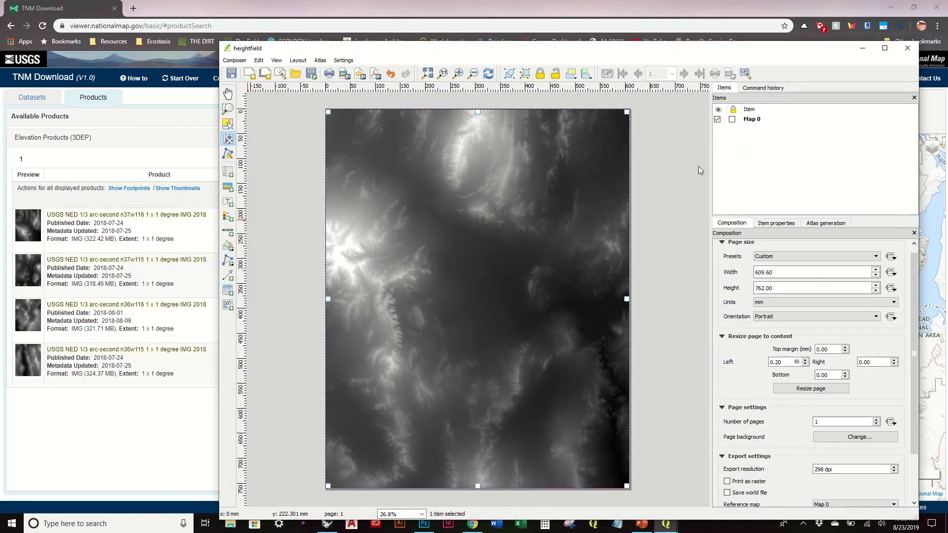
pyautogui.click(863, 47)
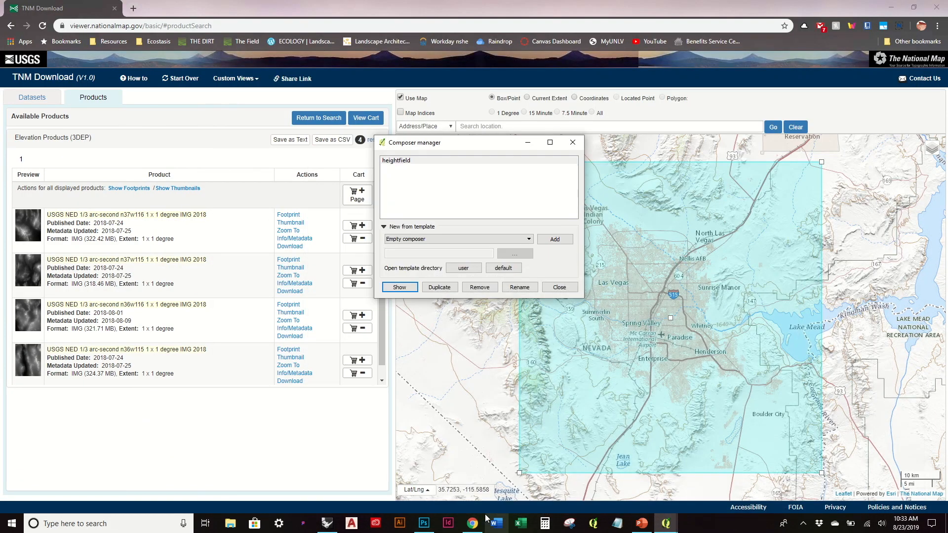
pyautogui.click(559, 287)
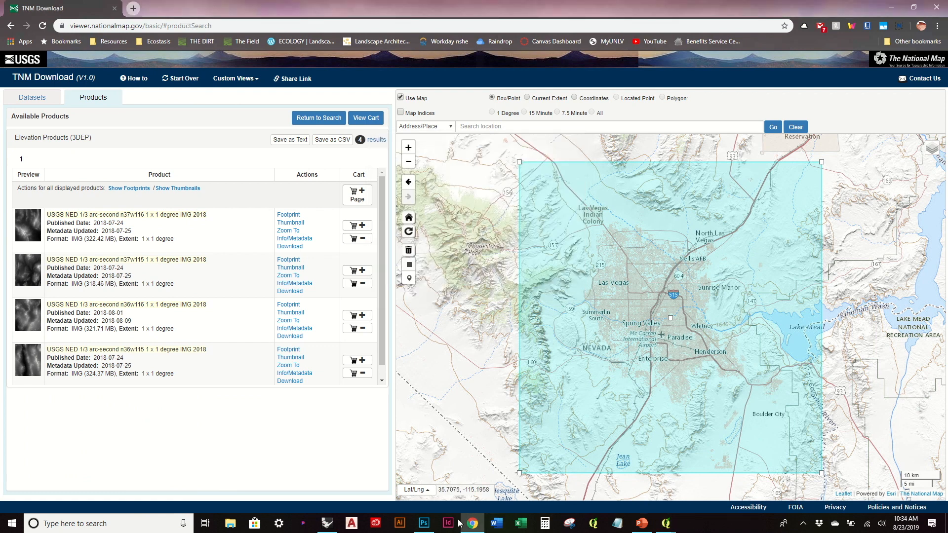
pyautogui.click(327, 523)
pyautogui.moveTo(282, 316); pyautogui.dragTo(204, 323, button='right')
pyautogui.moveTo(201, 319); pyautogui.dragTo(200, 319, button='right')
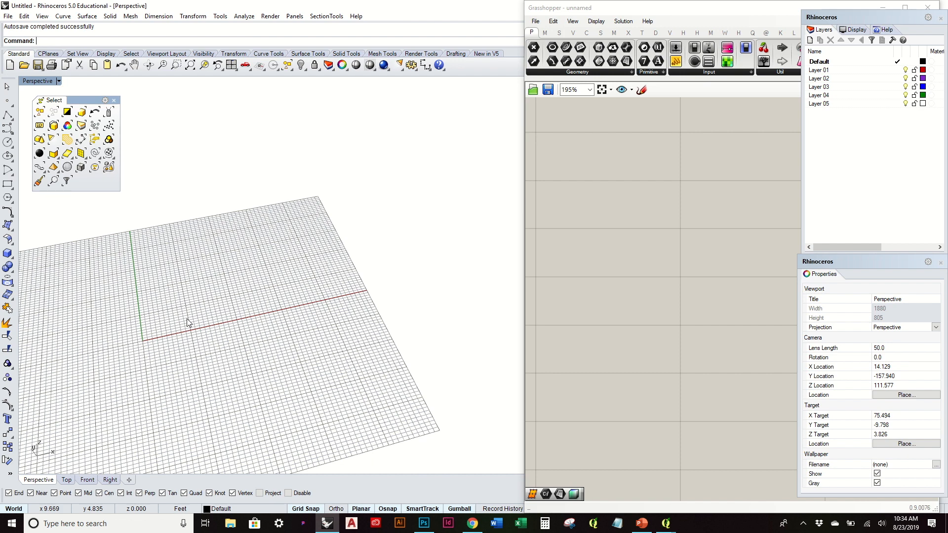
pyautogui.click(624, 224)
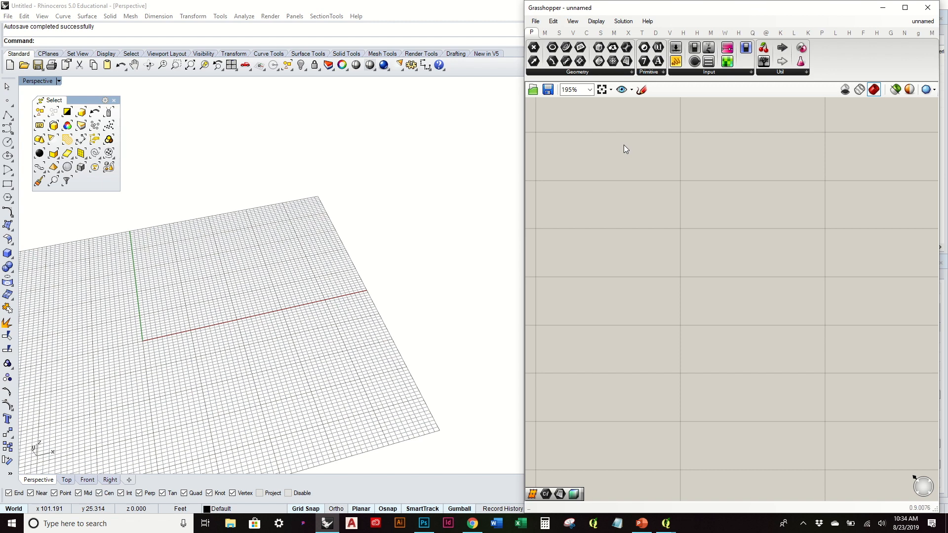
# - Place the heightfield image as a picture frame with its first corner at the origin, about 32 feet long along the x-axis
pyautogui.click(240, 259)
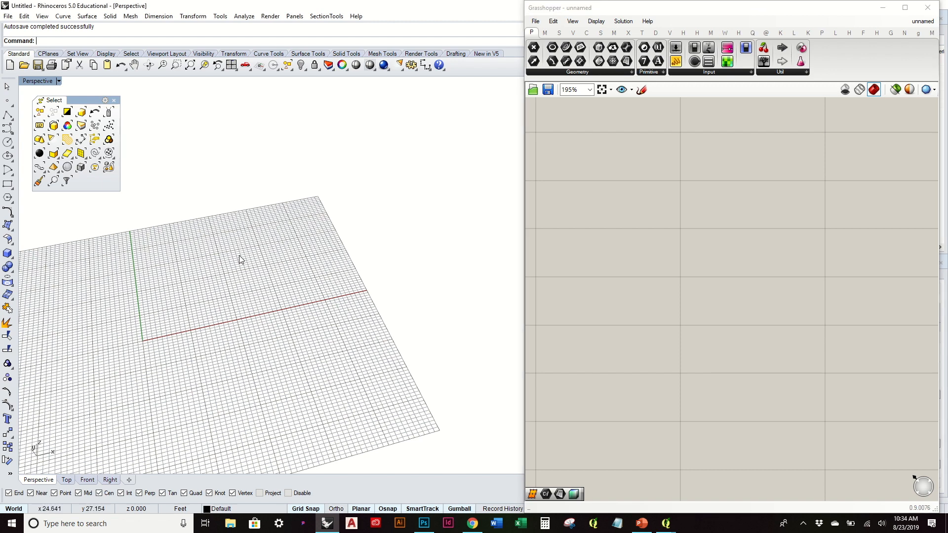
pyautogui.write('PictureFrame')
pyautogui.press('Return')
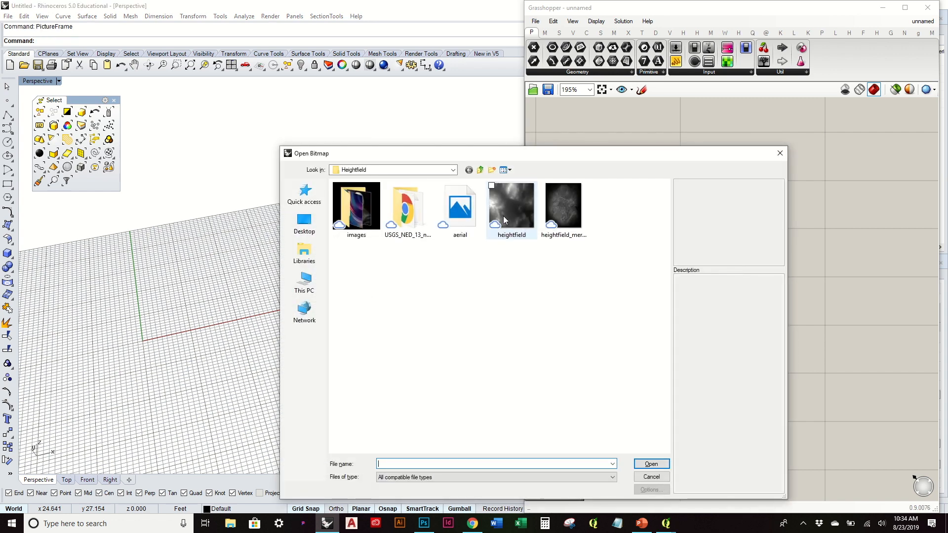
pyautogui.click(651, 465)
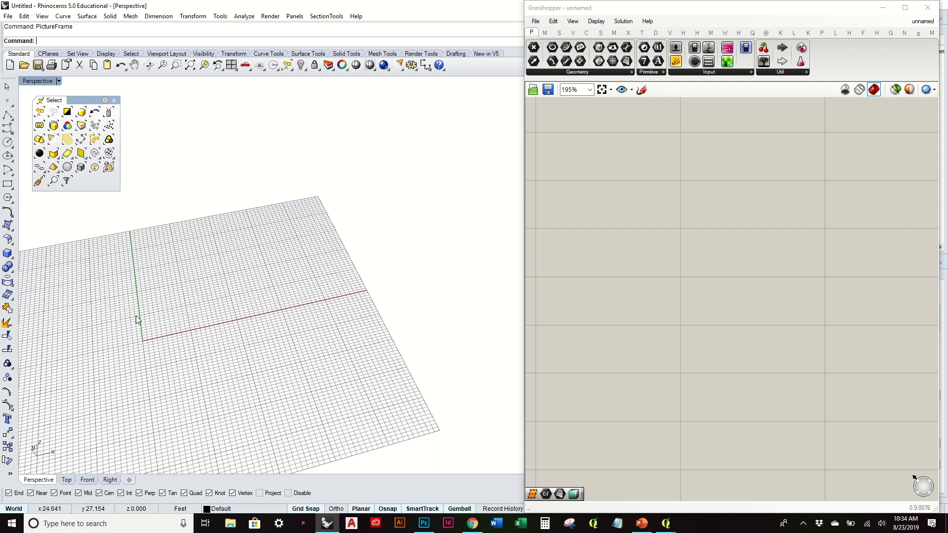
pyautogui.scroll(5, 144, 355)
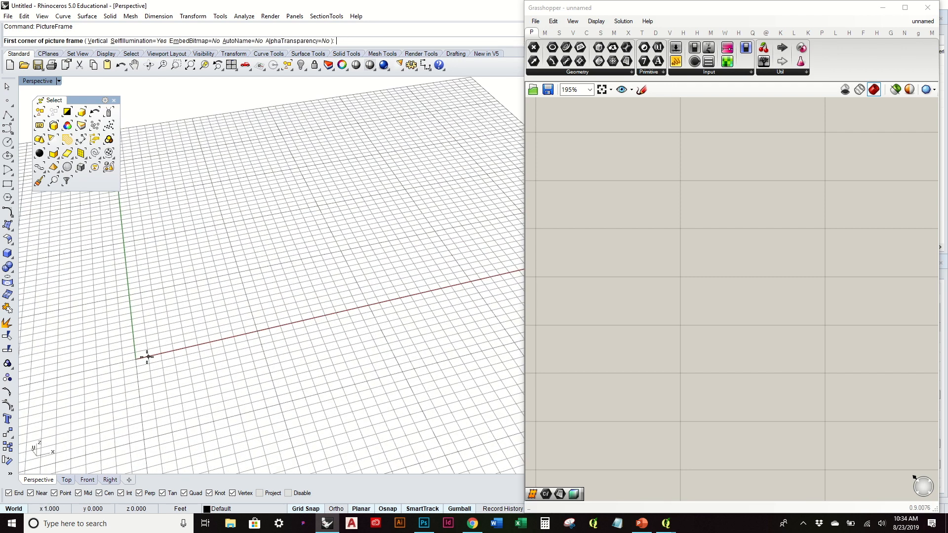
pyautogui.click(136, 358)
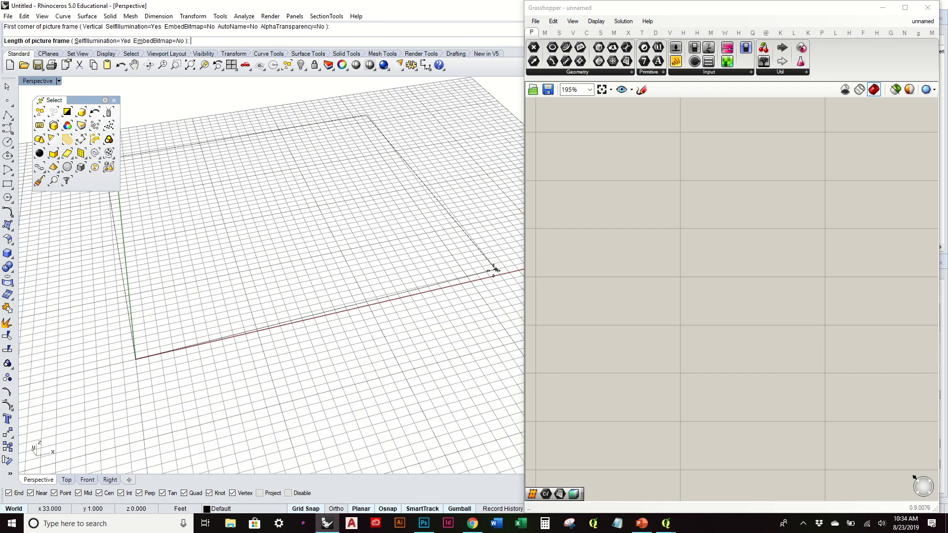
pyautogui.scroll(-4, 435, 284)
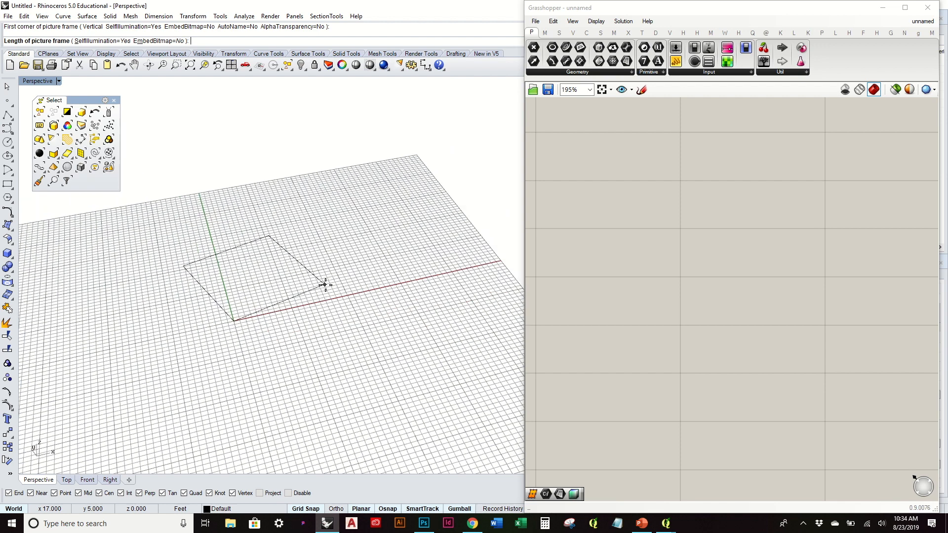
pyautogui.click(412, 280)
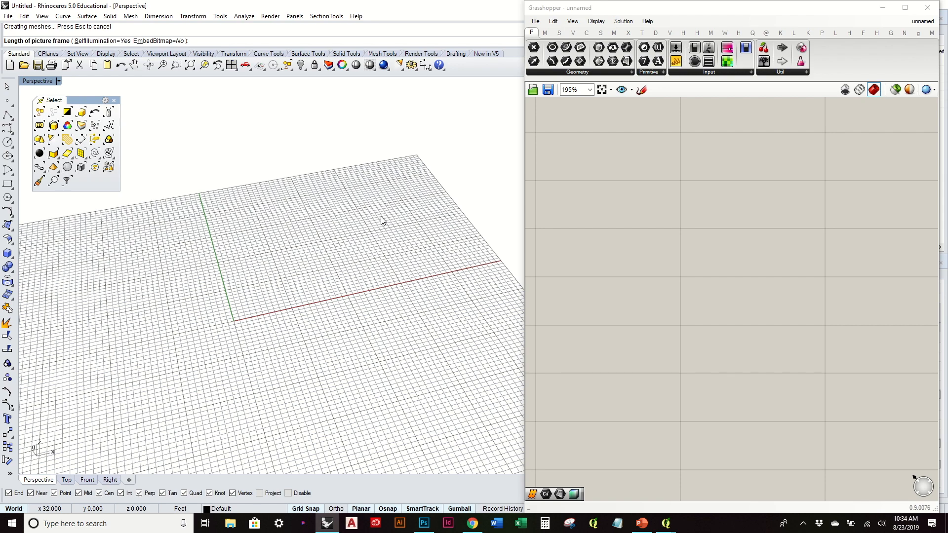
# - Add a Surface parameter to the Grasshopper canvas and reference the heightfield picture frame as its one surface
pyautogui.moveTo(381, 218)
pyautogui.mouseDown(button='right')
pyautogui.moveTo(360, 324)
pyautogui.moveTo(375, 205)
pyautogui.mouseUp(button='right')
pyautogui.scroll(7, 304, 233)
pyautogui.moveTo(304, 234); pyautogui.dragTo(319, 320, button='right')
pyautogui.scroll(-4, 318, 320)
pyautogui.click(627, 62)
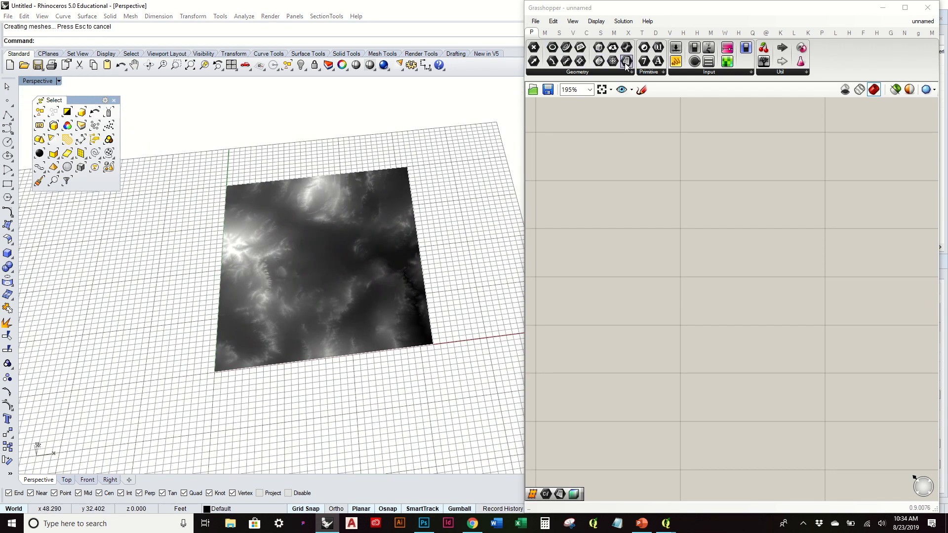
pyautogui.click(587, 144)
pyautogui.click(357, 239)
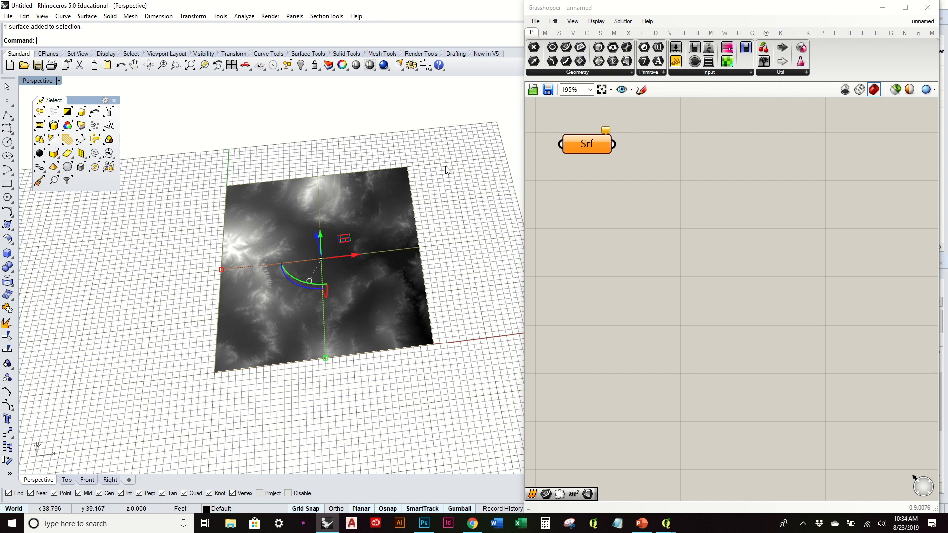
pyautogui.rightClick(586, 143)
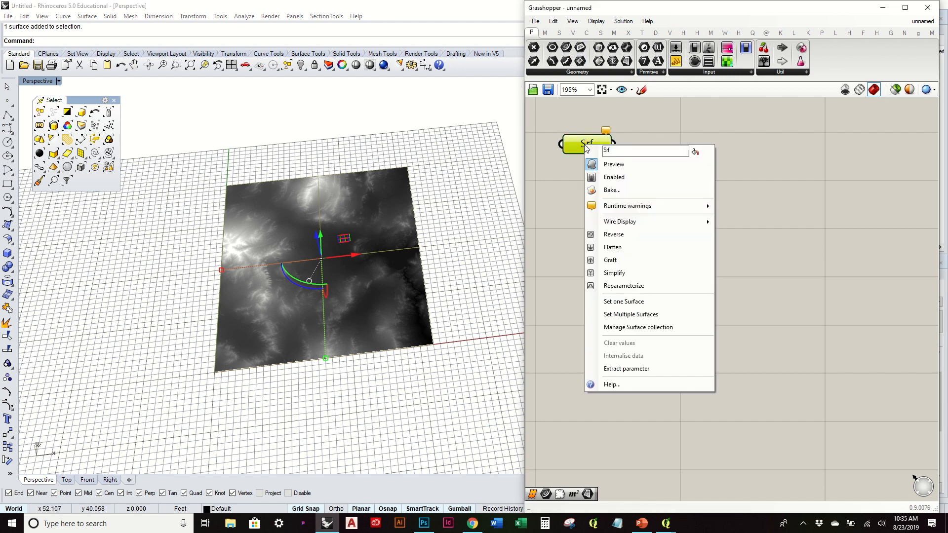
pyautogui.click(625, 302)
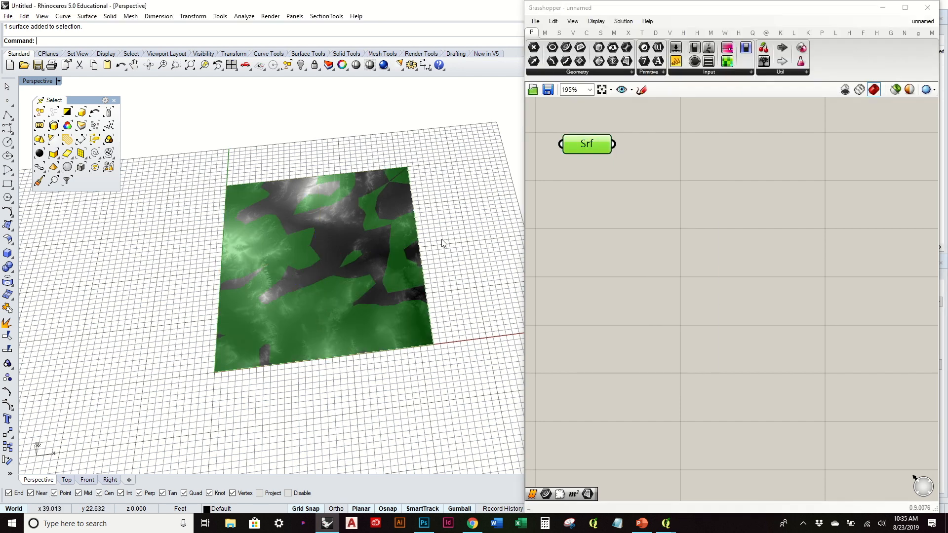
# - Turn off the Surface parameter's preview and reparameterize it
pyautogui.middleClick(613, 148)
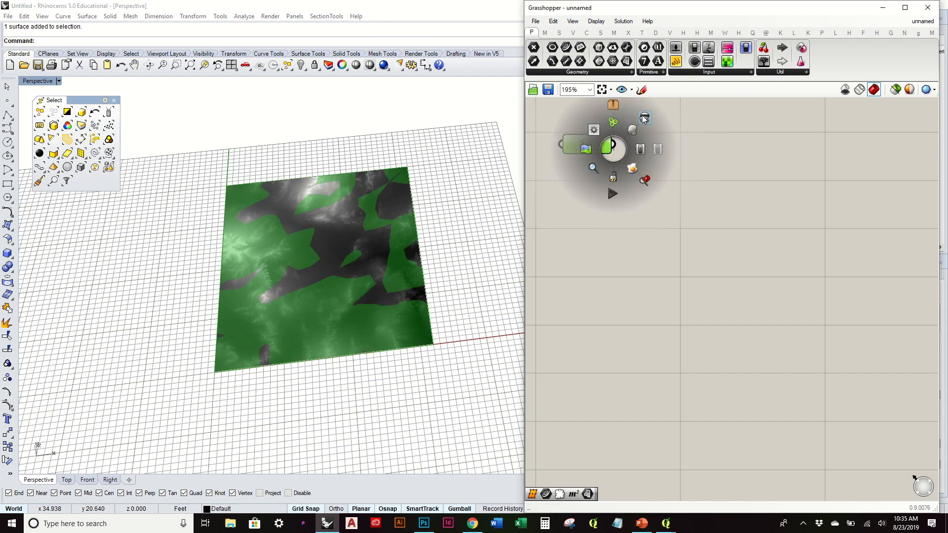
pyautogui.click(645, 121)
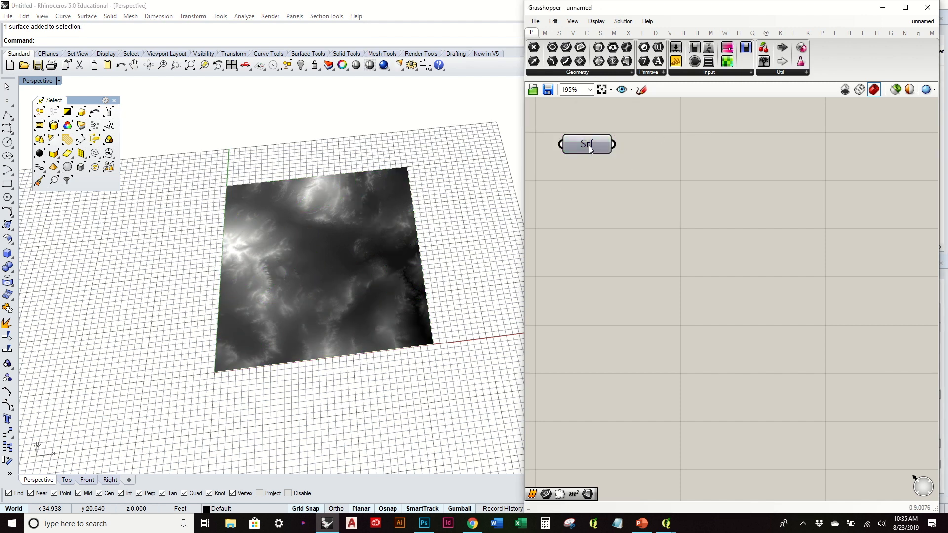
pyautogui.moveTo(590, 148); pyautogui.dragTo(598, 181)
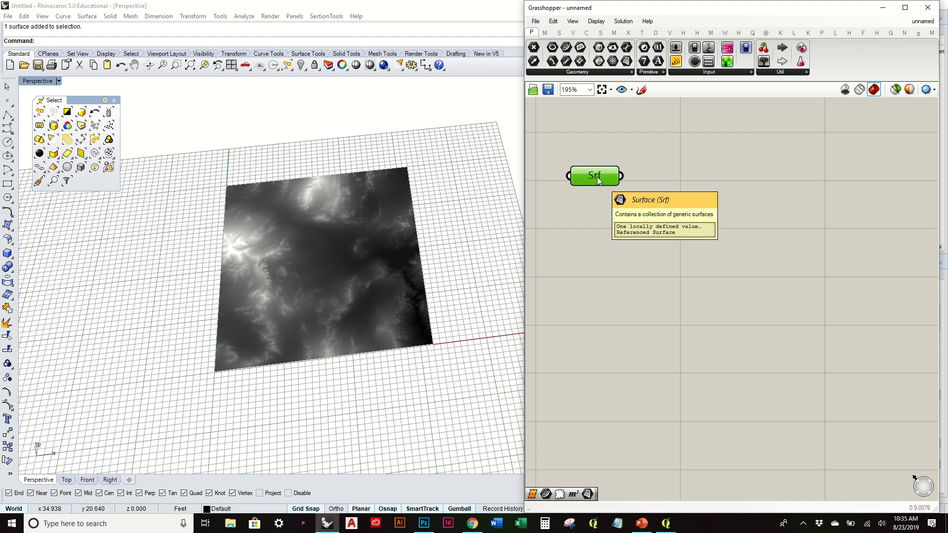
pyautogui.rightClick(582, 180)
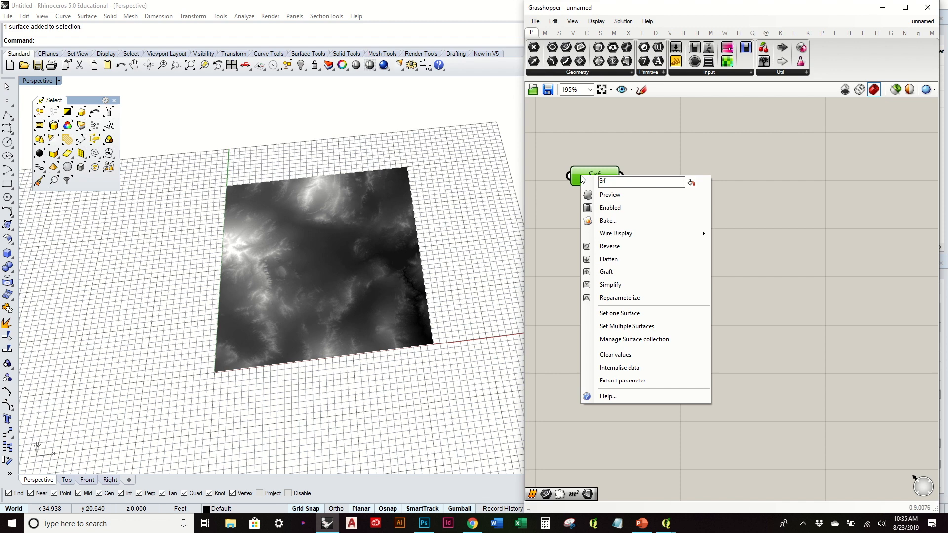
pyautogui.click(641, 297)
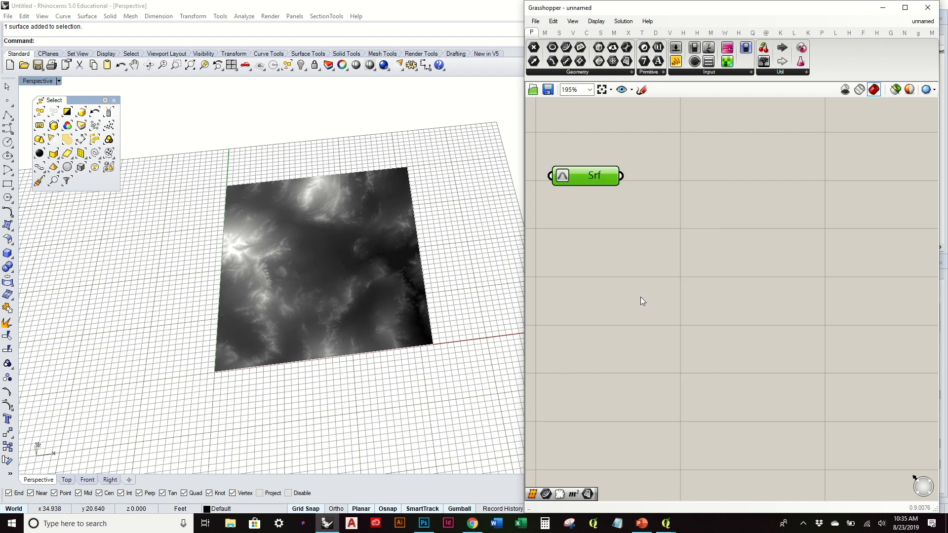
pyautogui.moveTo(594, 176); pyautogui.dragTo(624, 197)
pyautogui.click(662, 233)
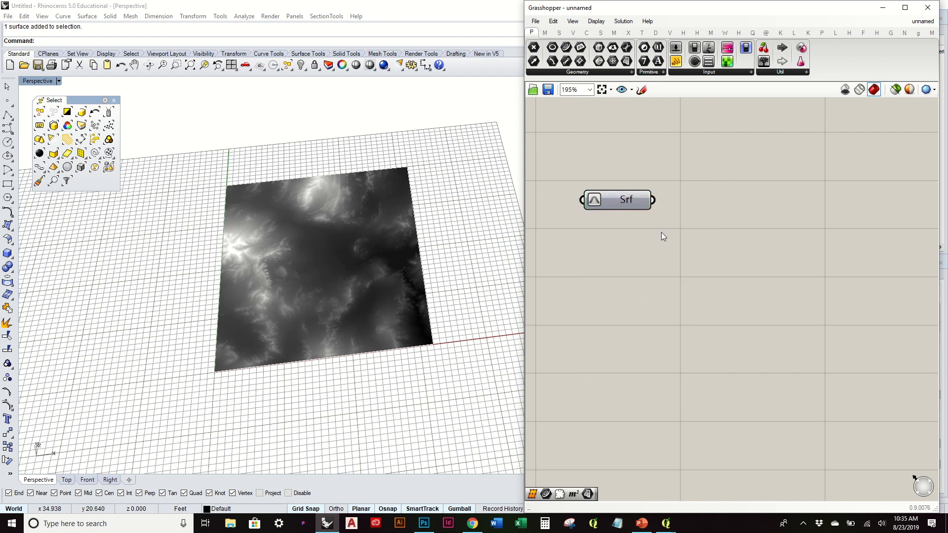
# - Add a Divide Surface component beside the Surface parameter and connect the surface to its S input
pyautogui.moveTo(190, 212)
pyautogui.mouseDown(button='right')
pyautogui.moveTo(186, 265)
pyautogui.moveTo(190, 217)
pyautogui.mouseUp(button='right')
pyautogui.moveTo(634, 204); pyautogui.dragTo(606, 205)
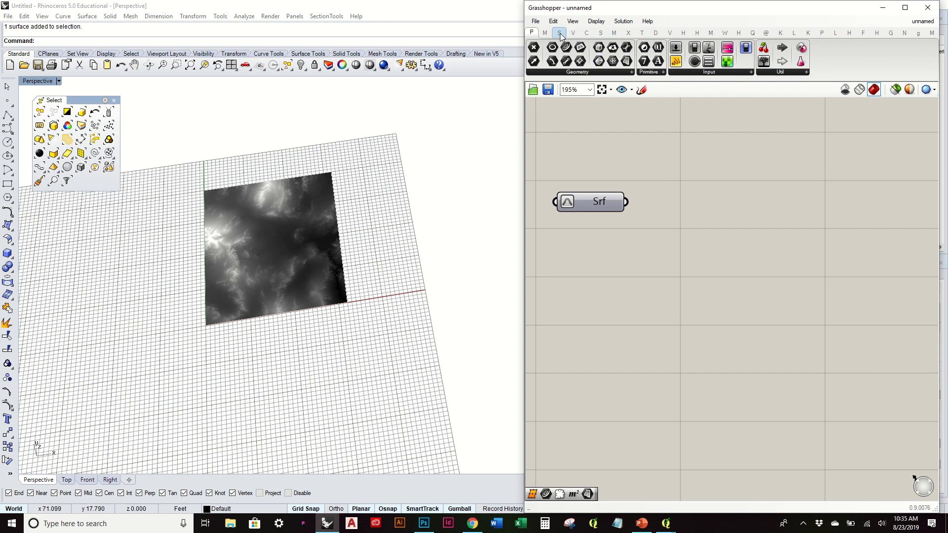
pyautogui.click(601, 32)
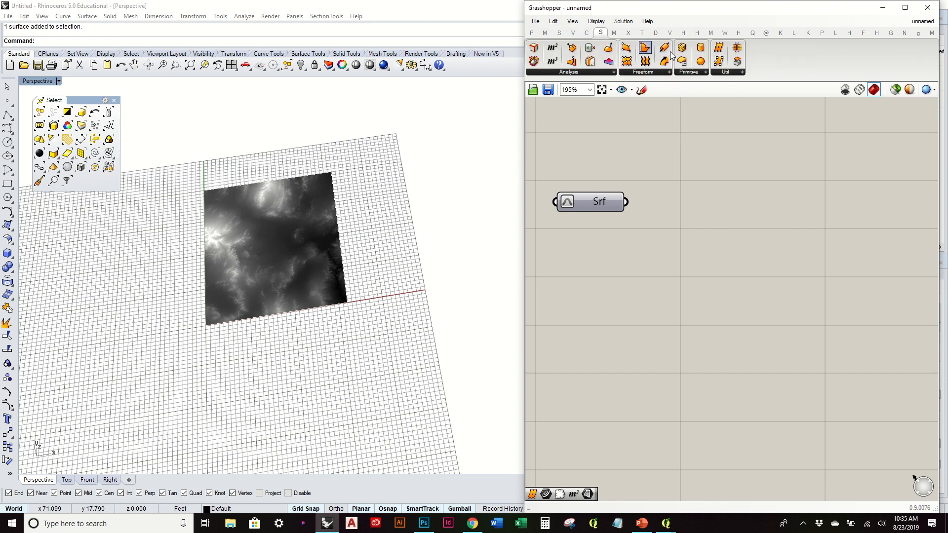
pyautogui.click(719, 47)
pyautogui.click(719, 227)
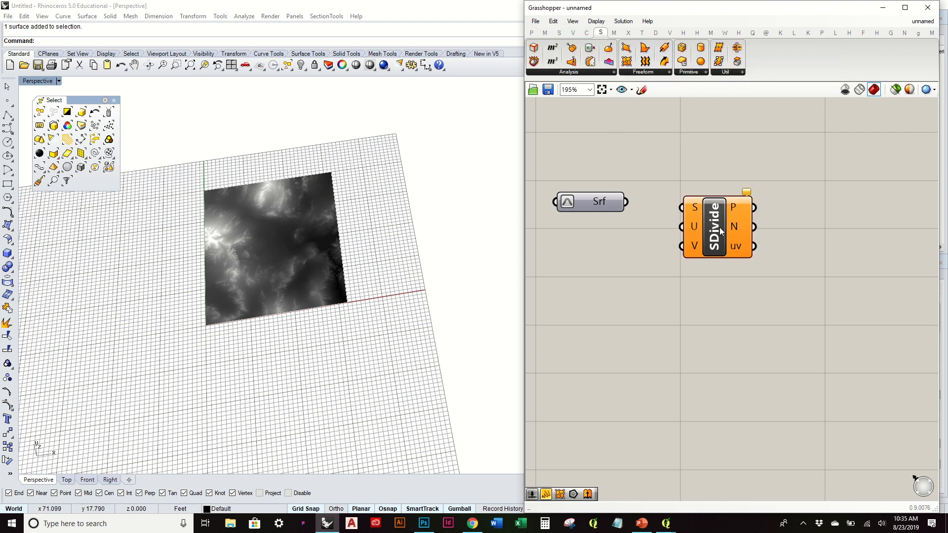
pyautogui.moveTo(627, 202); pyautogui.dragTo(682, 207)
pyautogui.scroll(6, 289, 208)
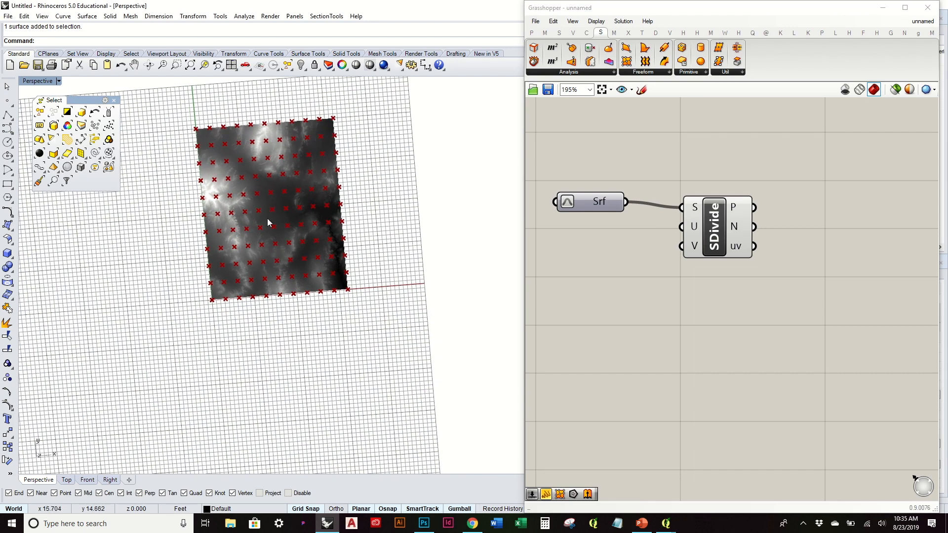
pyautogui.scroll(-8, 302, 283)
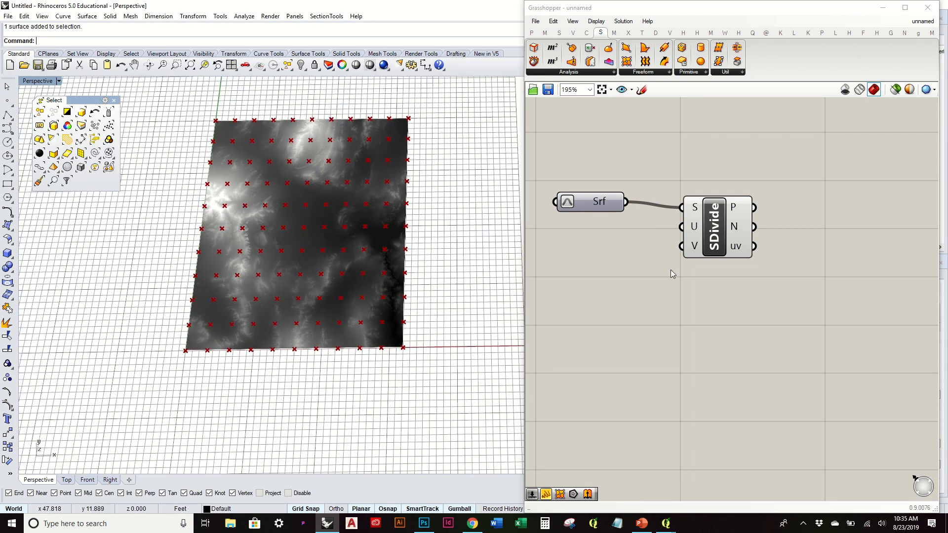
# - Add a number slider with the value 50 below the Surface parameter
pyautogui.doubleClick(575, 265)
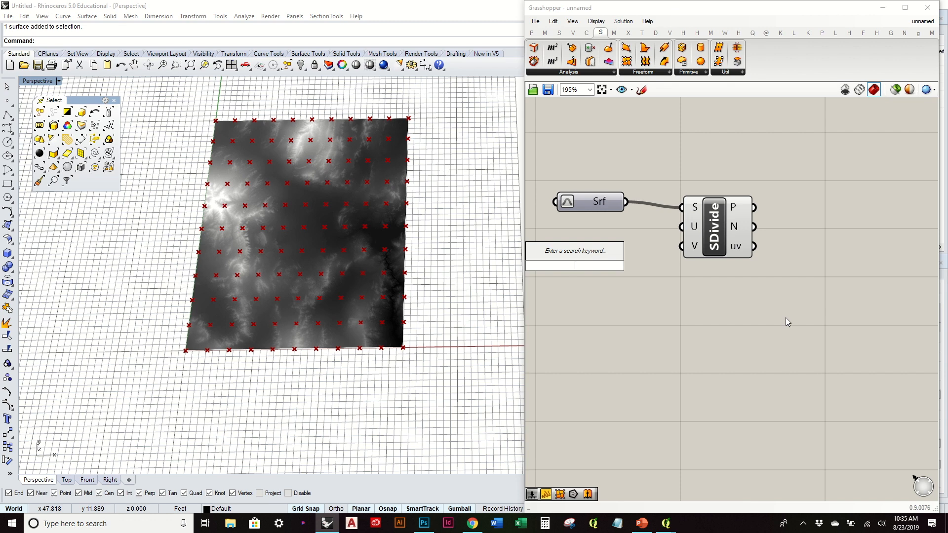
pyautogui.write('50')
pyautogui.press('Return')
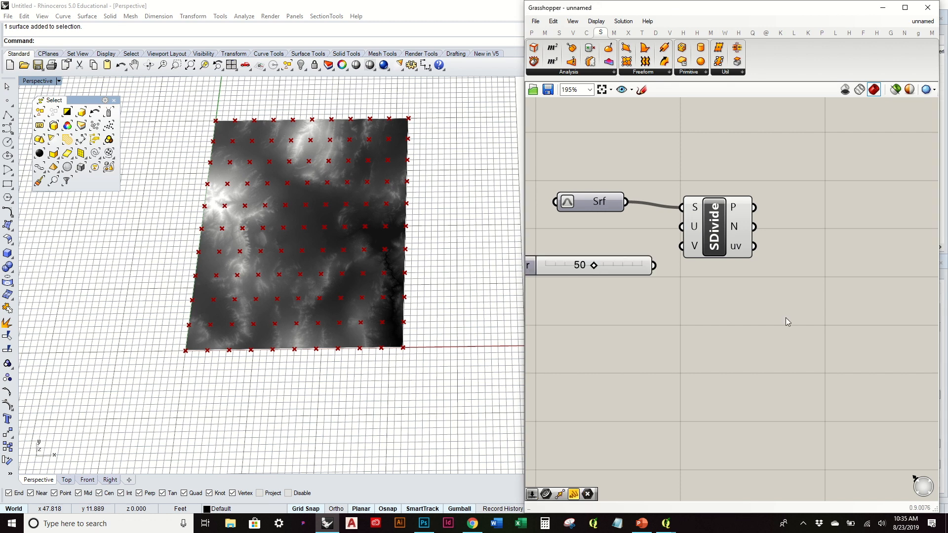
# - Connect the slider to both the U and V inputs of the Divide Surface component
pyautogui.moveTo(653, 266); pyautogui.dragTo(682, 246)
pyautogui.scroll(5, 306, 189)
pyautogui.scroll(-13, 283, 165)
pyautogui.moveTo(283, 165); pyautogui.dragTo(303, 161, button='right')
pyautogui.scroll(8, 313, 242)
pyautogui.moveTo(313, 246); pyautogui.dragTo(318, 231, button='right')
pyautogui.click(784, 340)
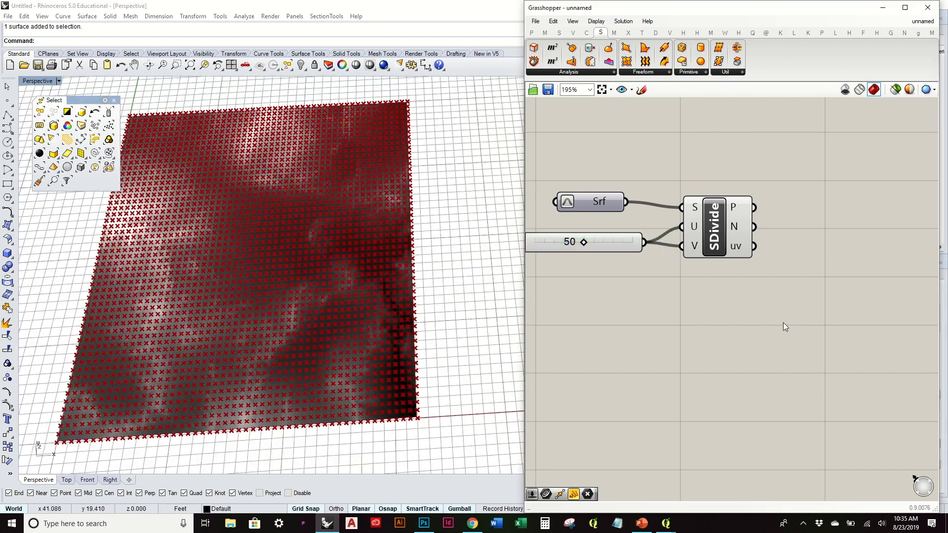
# - Flatten the P and uv outputs of the Divide Surface component
pyautogui.rightClick(746, 203)
pyautogui.click(771, 245)
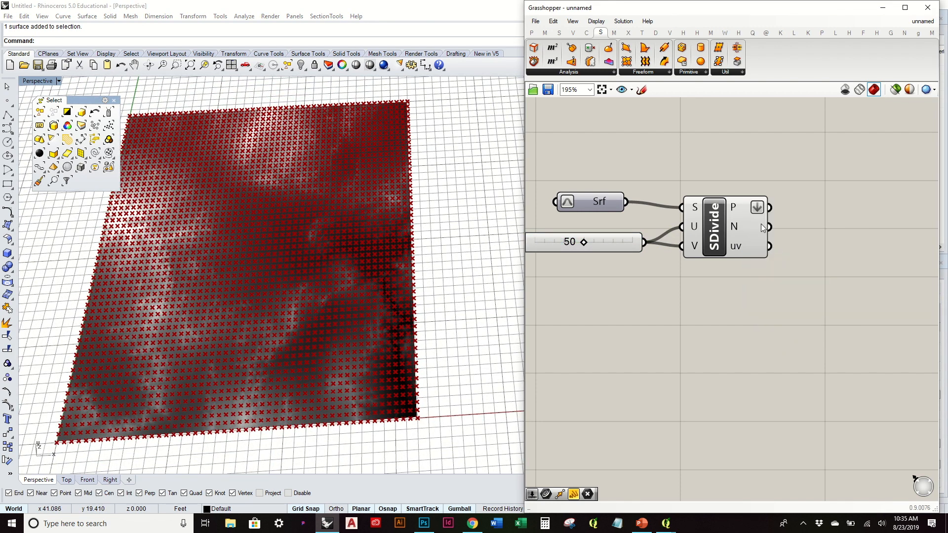
pyautogui.moveTo(744, 213)
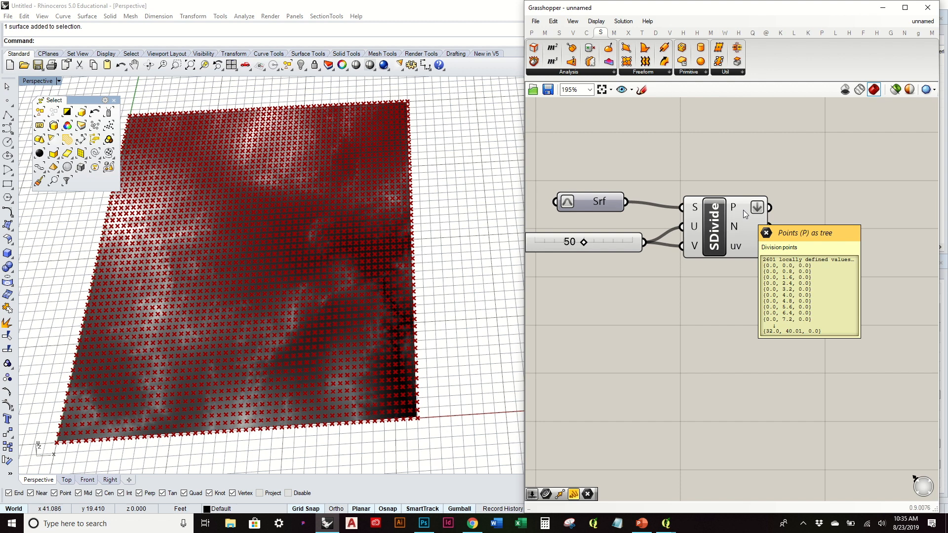
pyautogui.moveTo(737, 249)
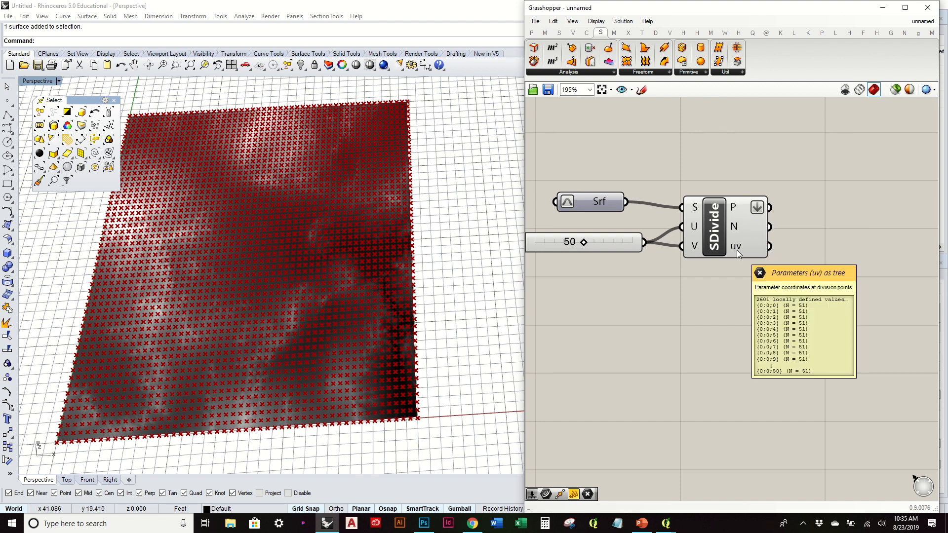
pyautogui.rightClick(737, 250)
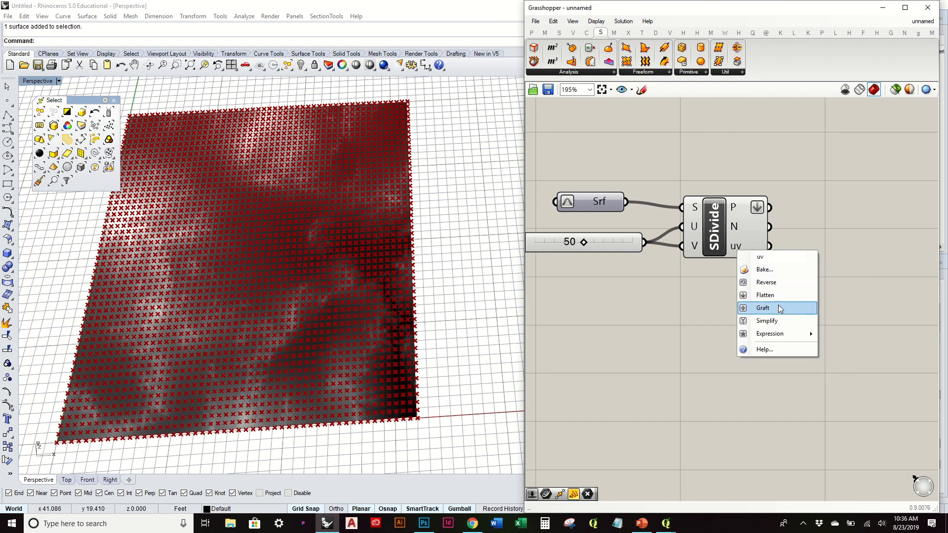
pyautogui.click(779, 299)
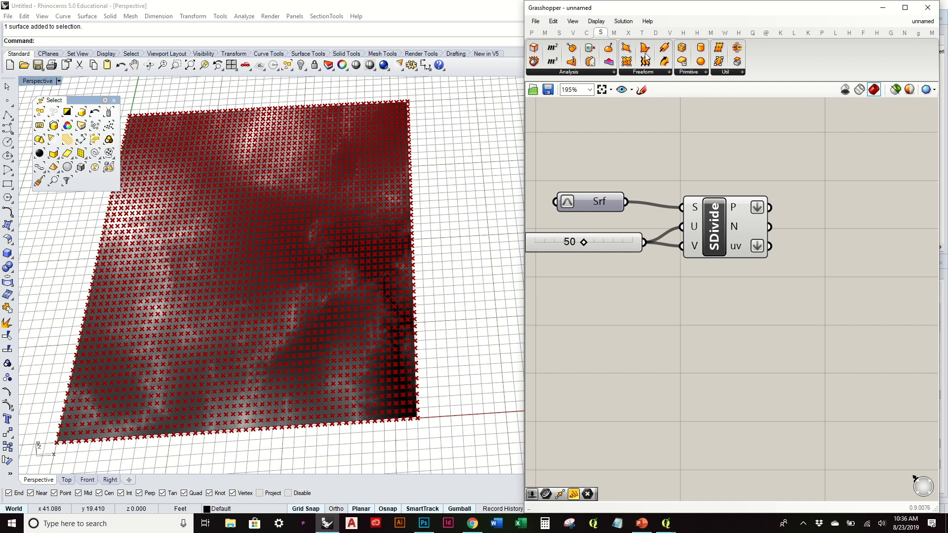
# - Add an Image Sampler beside Divide Surface and feed it from the component's uv output
pyautogui.click(532, 33)
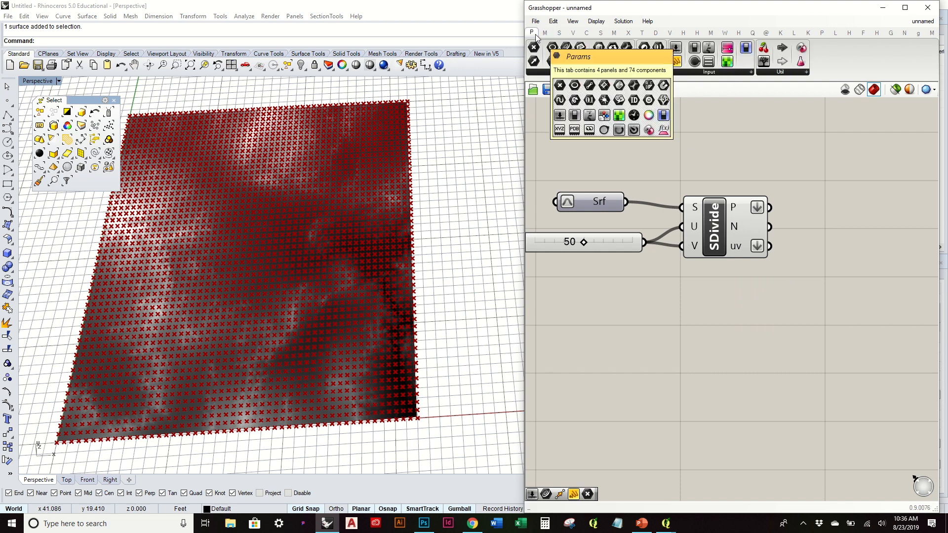
pyautogui.click(710, 72)
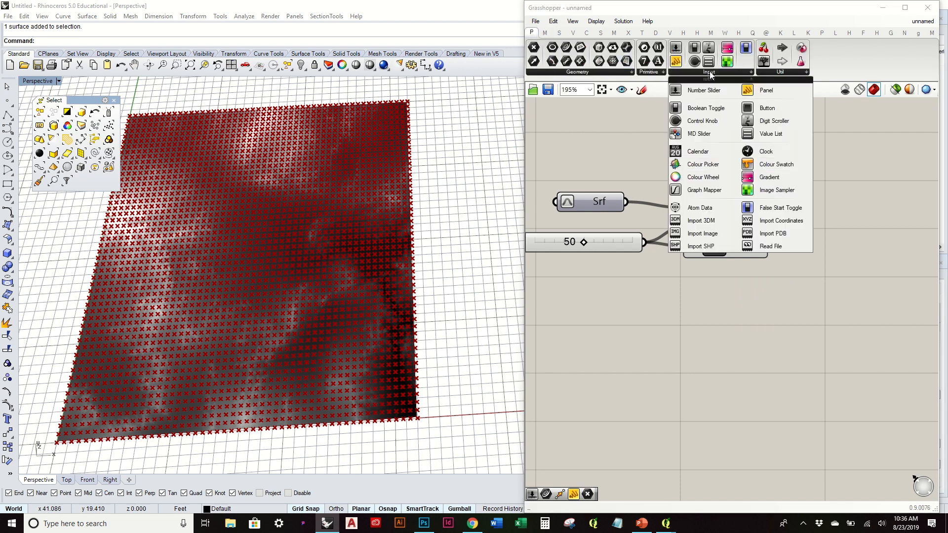
pyautogui.click(796, 192)
pyautogui.click(856, 329)
pyautogui.moveTo(789, 228); pyautogui.dragTo(628, 220, button='right')
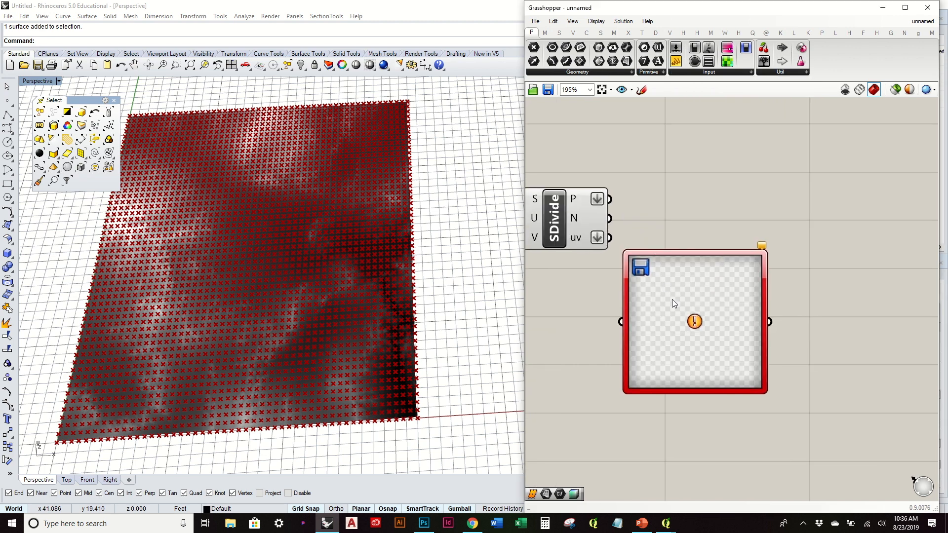
pyautogui.moveTo(657, 290); pyautogui.dragTo(752, 289)
pyautogui.moveTo(610, 237); pyautogui.dragTo(718, 311)
pyautogui.click(749, 202)
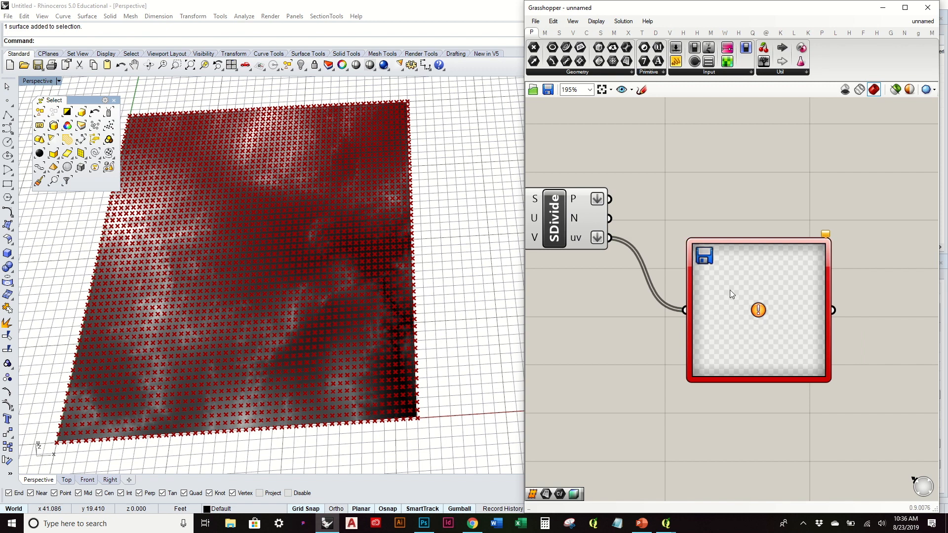
# - Load the heightfield image from the Heightfield folder into the Image Sampler and accept its settings
pyautogui.doubleClick(701, 255)
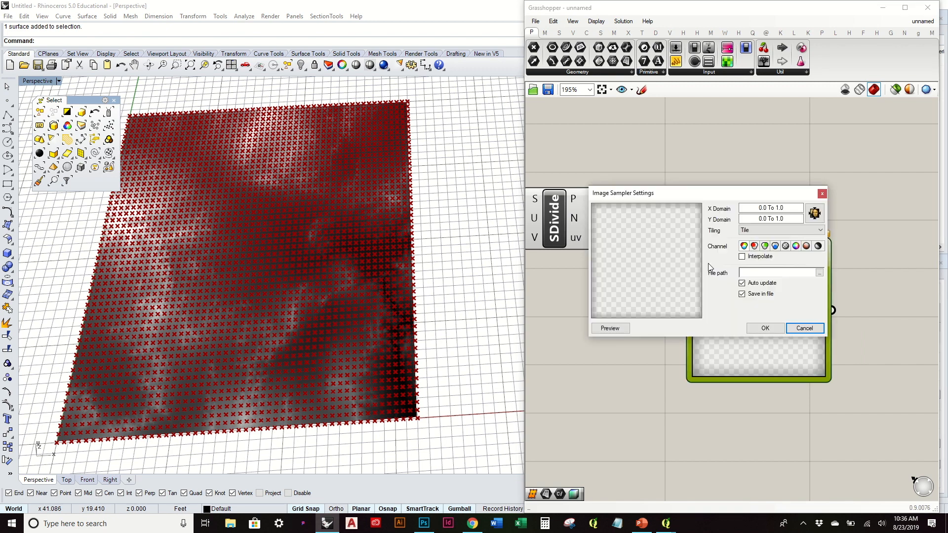
pyautogui.click(819, 272)
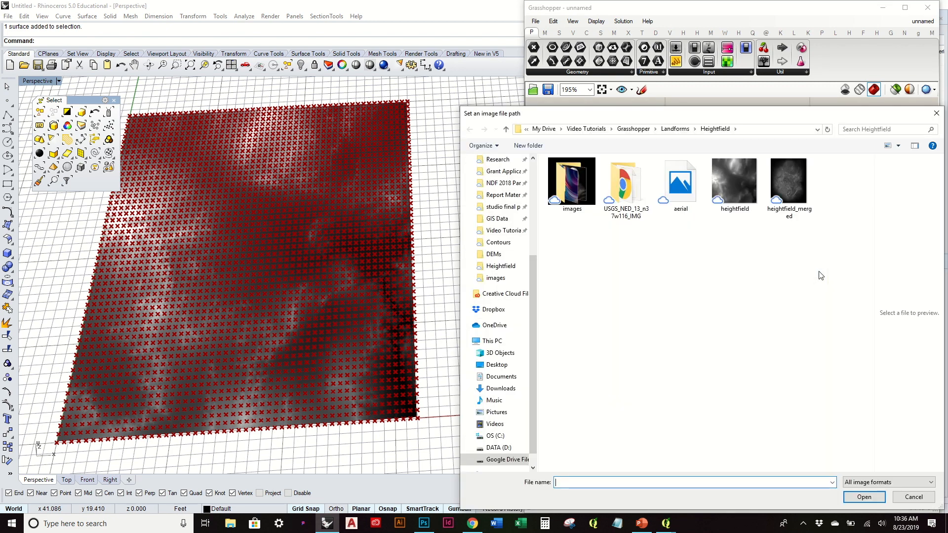
pyautogui.click(735, 182)
pyautogui.click(860, 498)
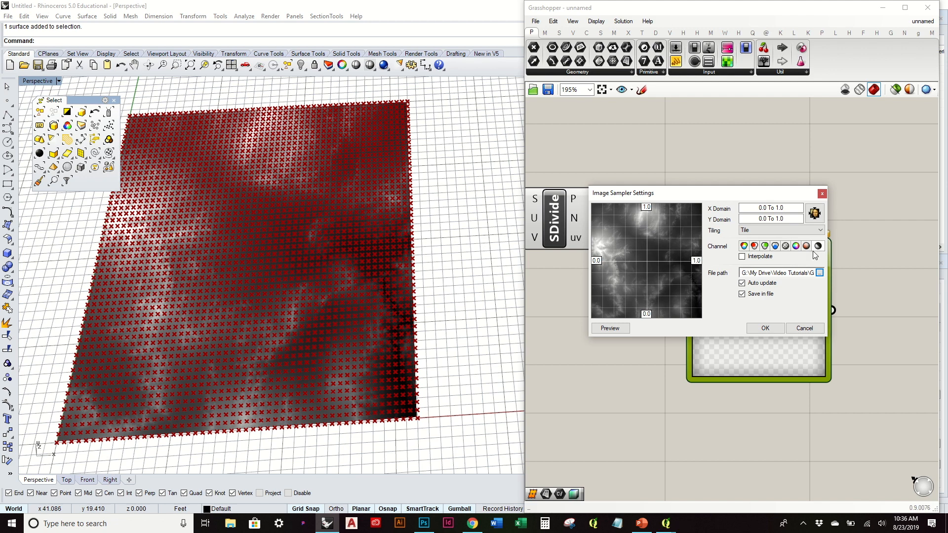
pyautogui.click(765, 329)
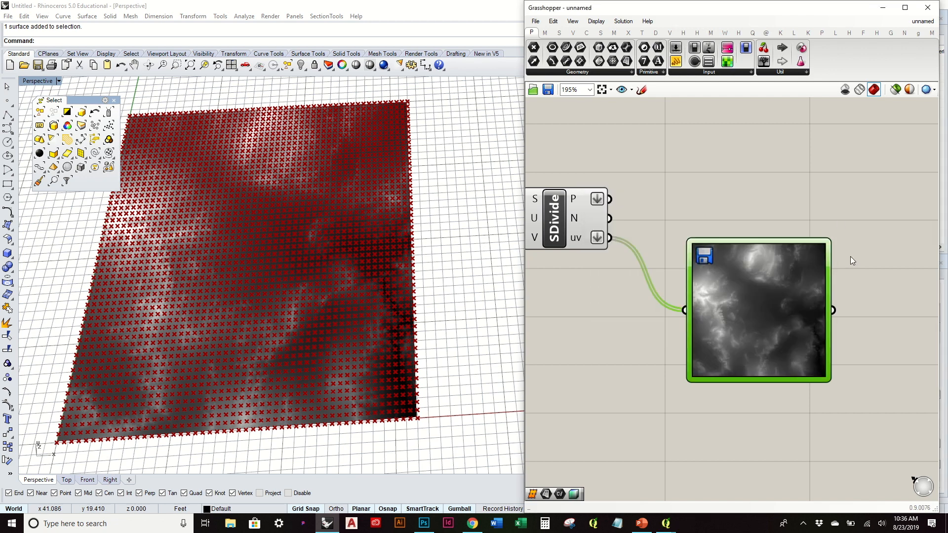
pyautogui.click(741, 164)
# - Reposition the Image Sampler below and slightly beyond the Divide Surface component on the canvas
pyautogui.moveTo(294, 297); pyautogui.dragTo(285, 222, button='right')
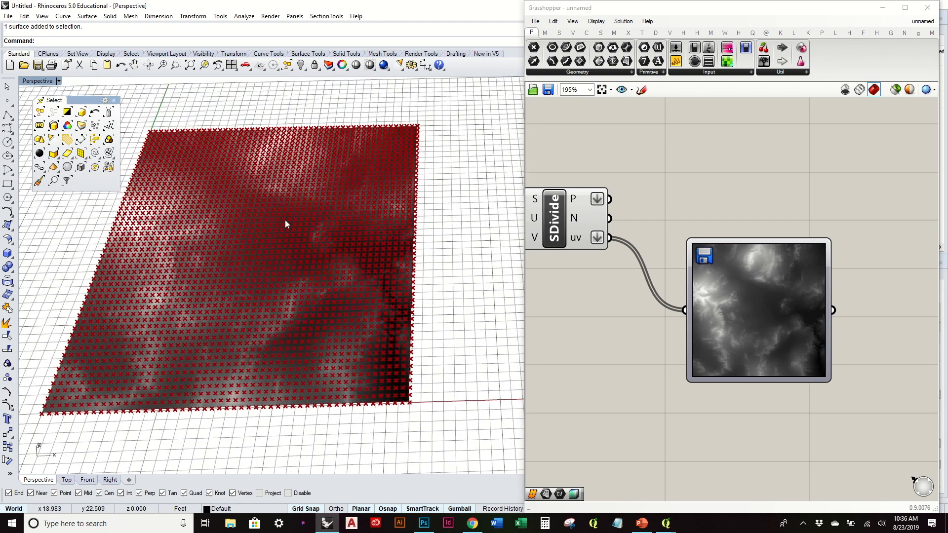
pyautogui.moveTo(808, 314); pyautogui.dragTo(799, 361)
pyautogui.click(766, 229)
pyautogui.scroll(-3, 766, 229)
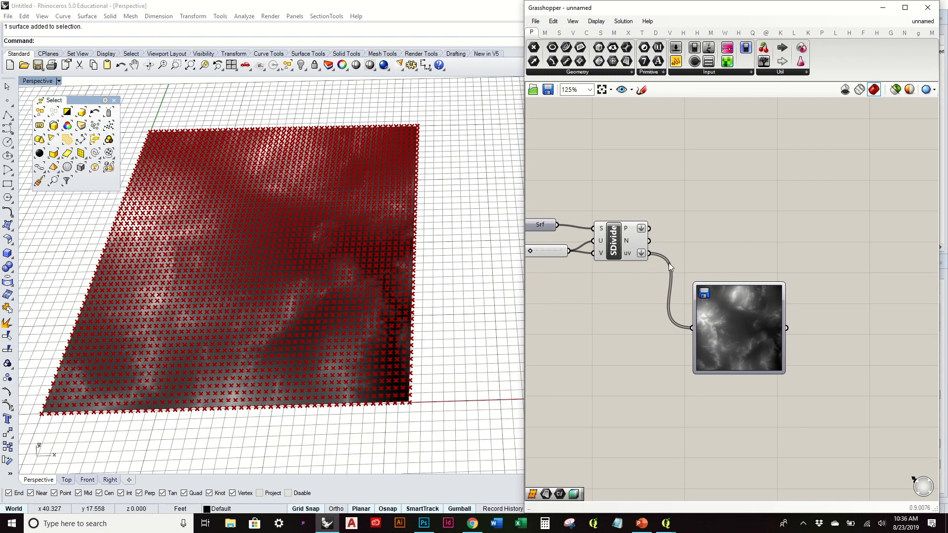
pyautogui.moveTo(757, 328); pyautogui.dragTo(736, 320)
pyautogui.click(727, 253)
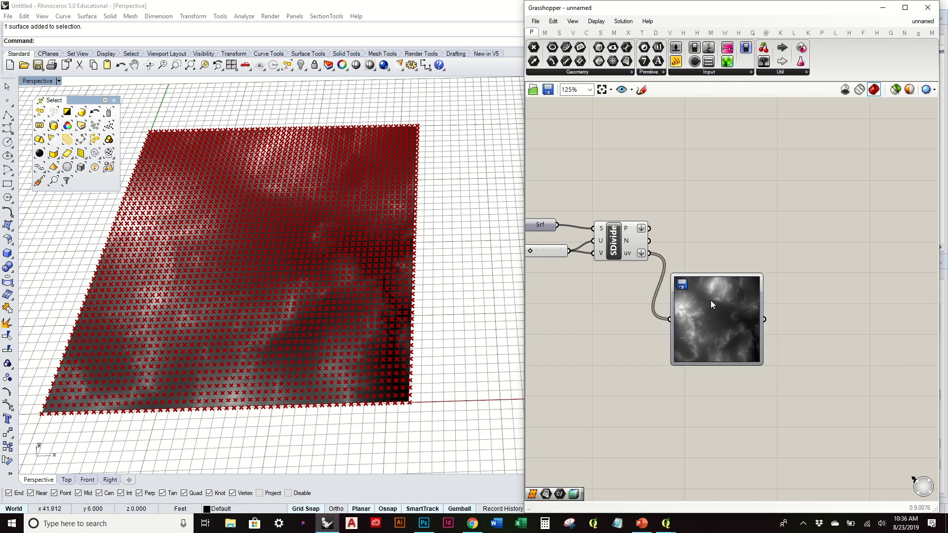
# - Examine how the surface division points lie over the bright and dark areas of the heightfield picture
pyautogui.scroll(2, 232, 207)
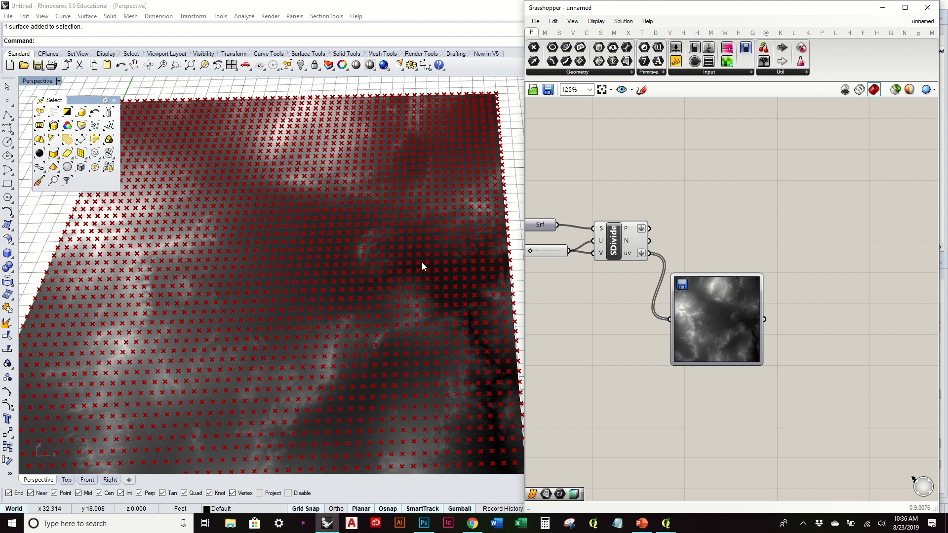
pyautogui.scroll(5, 126, 230)
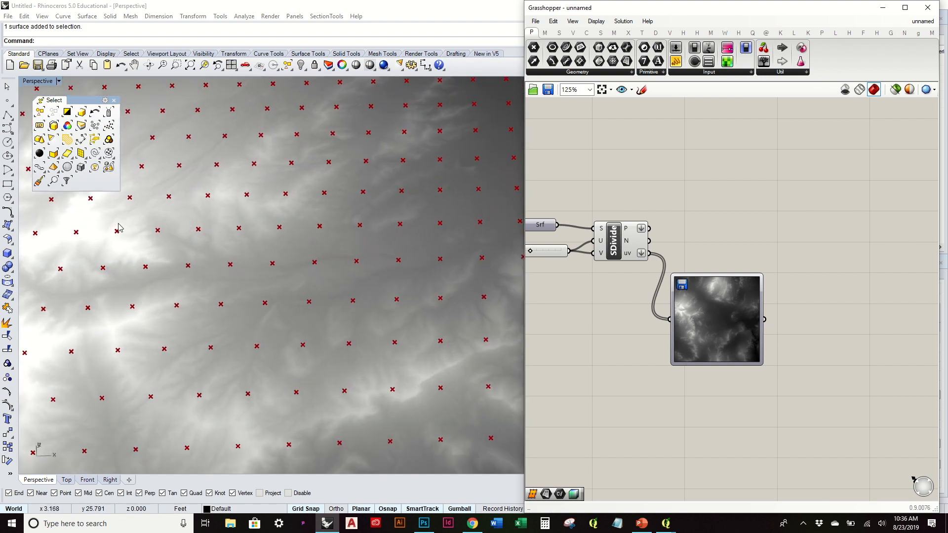
pyautogui.scroll(-5, 120, 244)
pyautogui.scroll(5, 122, 245)
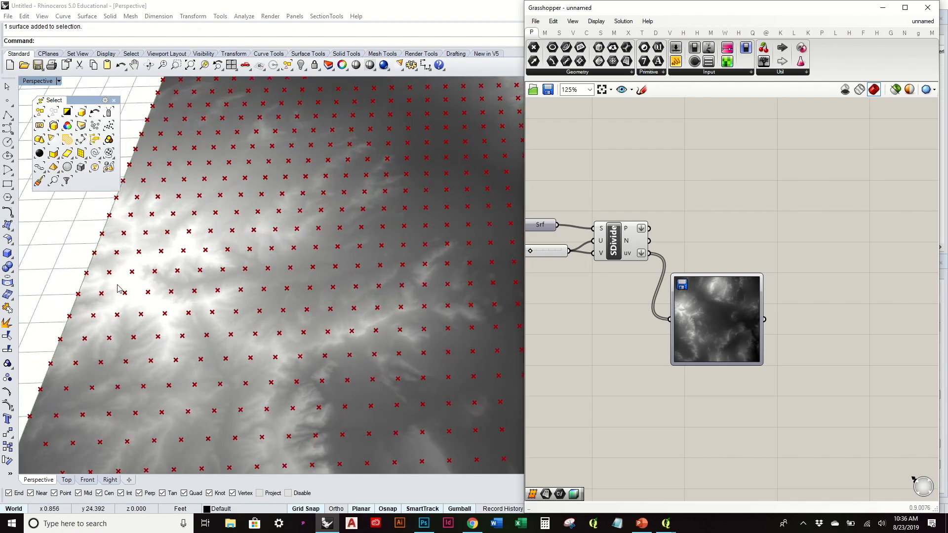
pyautogui.scroll(-3, 119, 289)
pyautogui.scroll(-3, 377, 180)
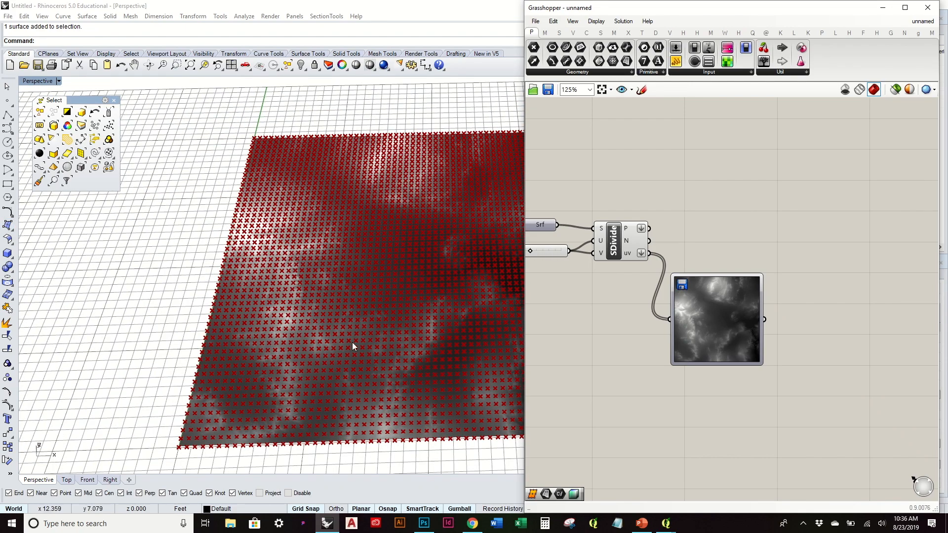
pyautogui.scroll(3, 430, 265)
pyautogui.scroll(-4, 430, 265)
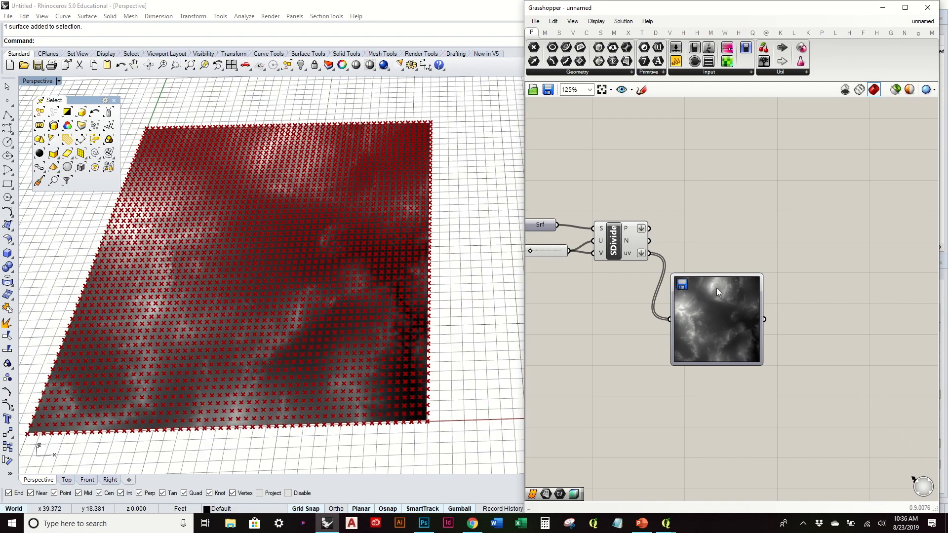
# - Add a Colour HSL component to the canvas and arrange it beside the Image Sampler
pyautogui.moveTo(709, 317); pyautogui.dragTo(723, 319)
pyautogui.moveTo(735, 266); pyautogui.dragTo(693, 274, button='right')
pyautogui.moveTo(699, 320); pyautogui.dragTo(715, 312)
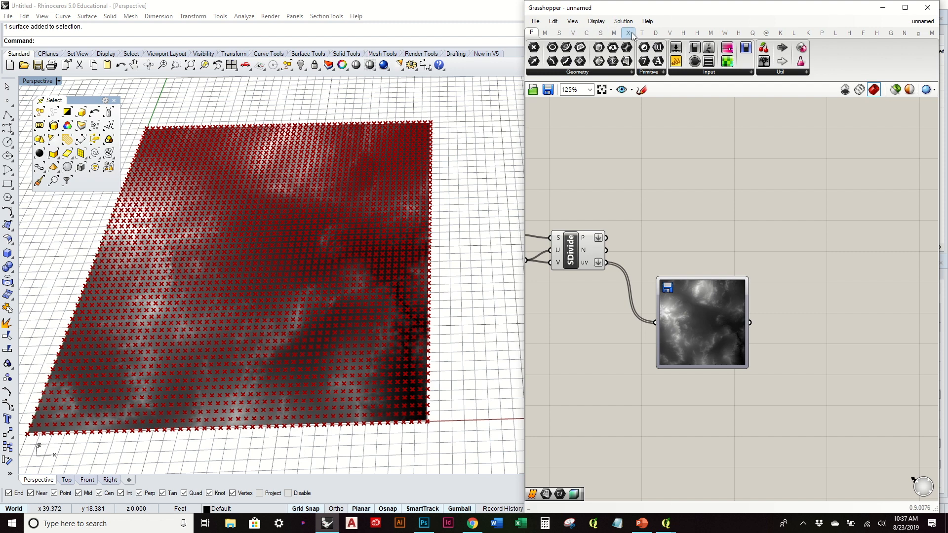
pyautogui.click(655, 32)
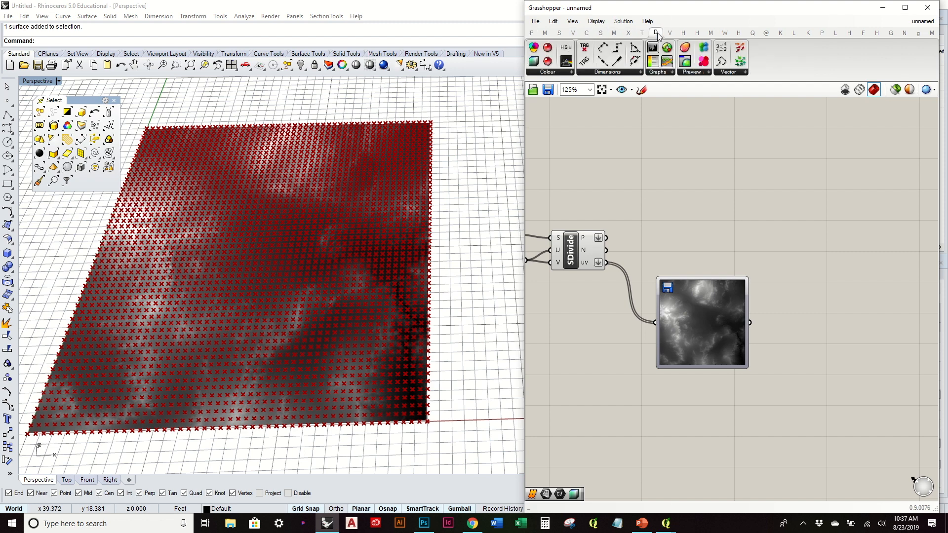
pyautogui.click(550, 72)
pyautogui.moveTo(559, 103); pyautogui.dragTo(834, 249)
pyautogui.moveTo(720, 323); pyautogui.dragTo(701, 330)
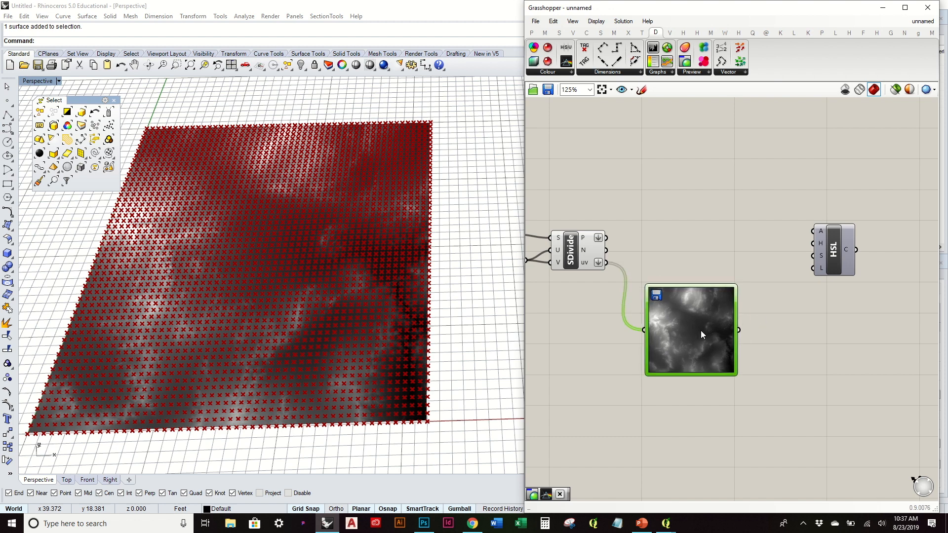
pyautogui.moveTo(843, 255); pyautogui.dragTo(837, 280)
# - Connect the Image Sampler's output to the luminance (L) input of the Colour HSL component
pyautogui.scroll(4, 806, 309)
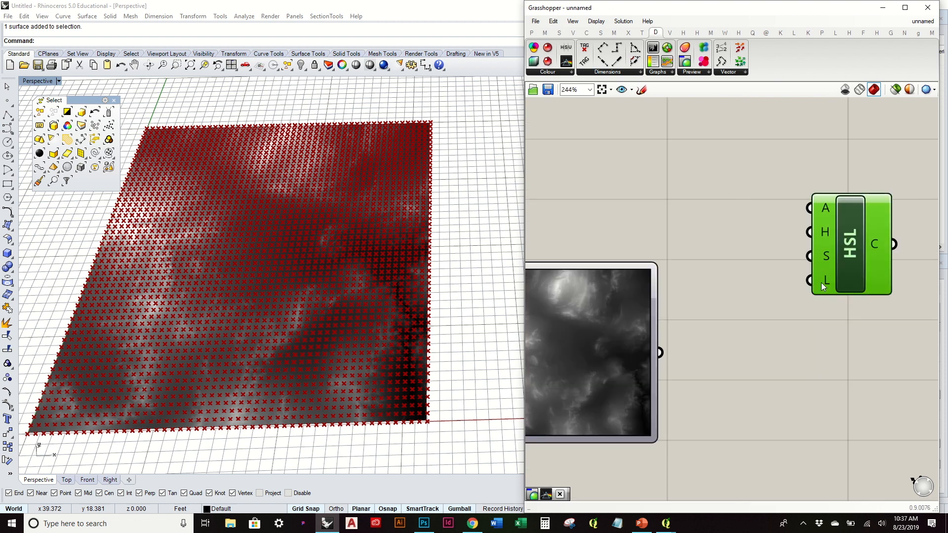
pyautogui.moveTo(823, 278)
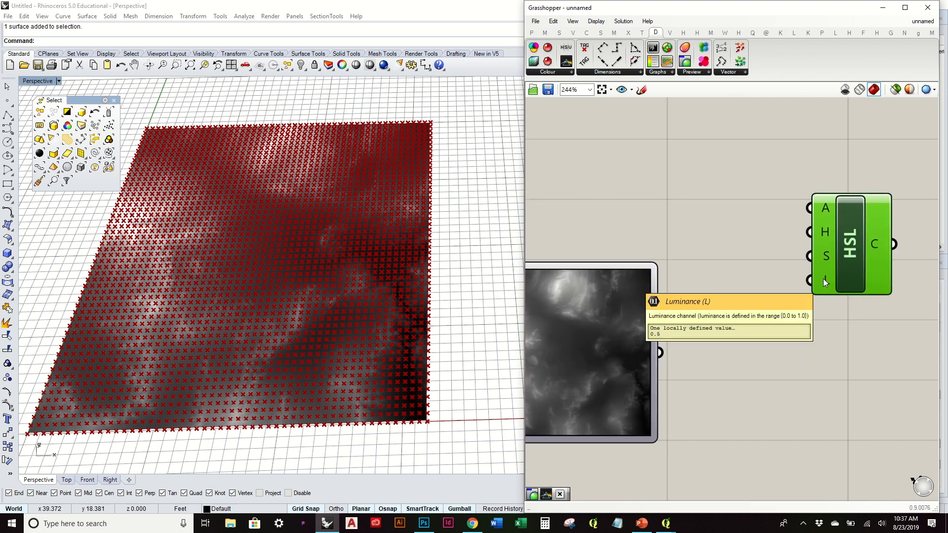
pyautogui.moveTo(661, 352); pyautogui.dragTo(861, 302)
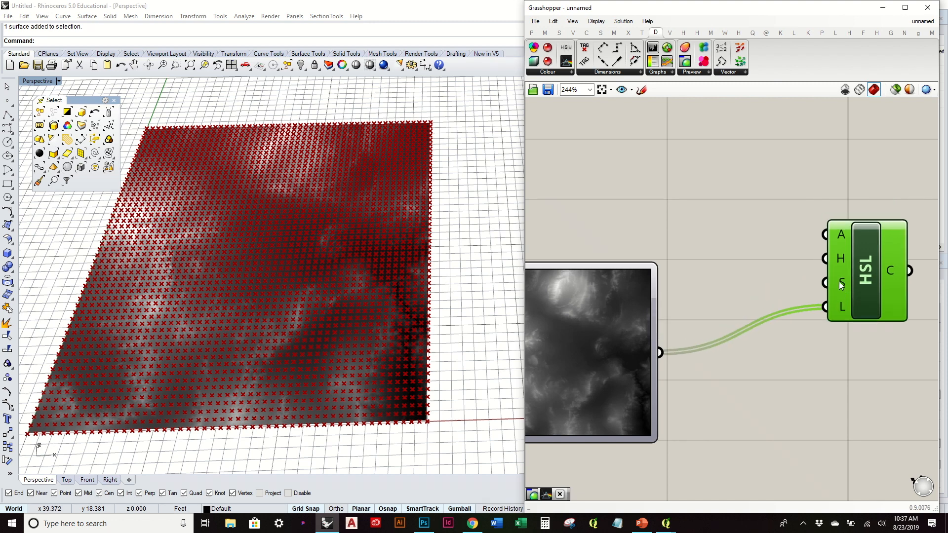
# - Add a panel containing the value 0 and place it in front of the Colour HSL component
pyautogui.moveTo(842, 285)
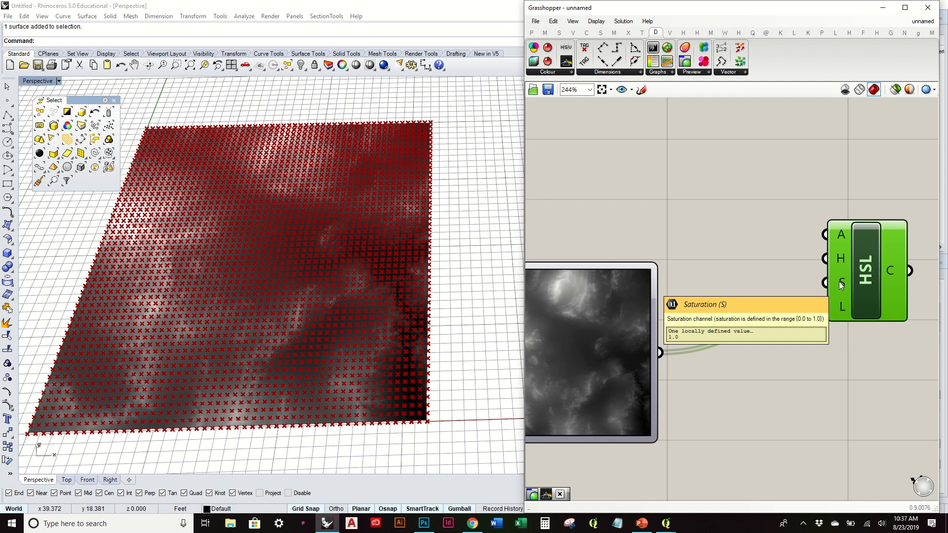
pyautogui.doubleClick(724, 268)
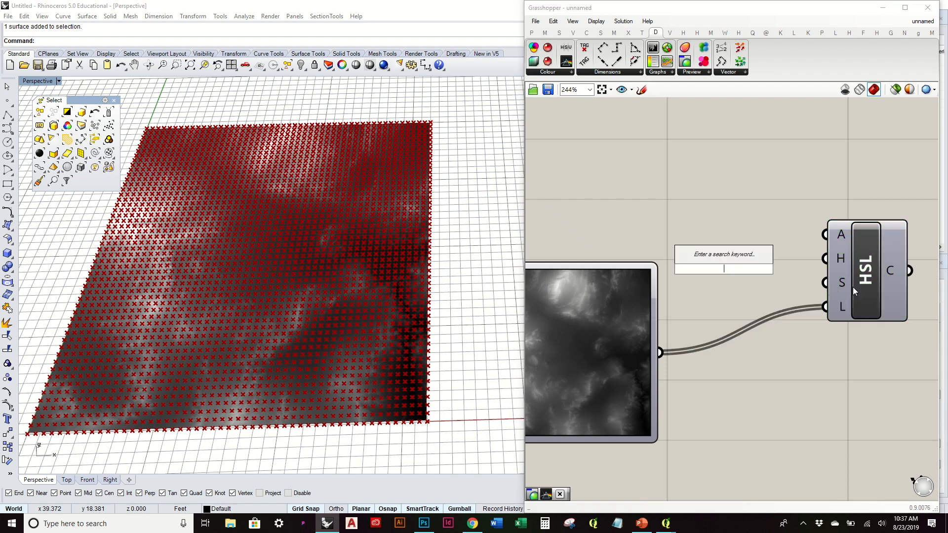
pyautogui.write('0')
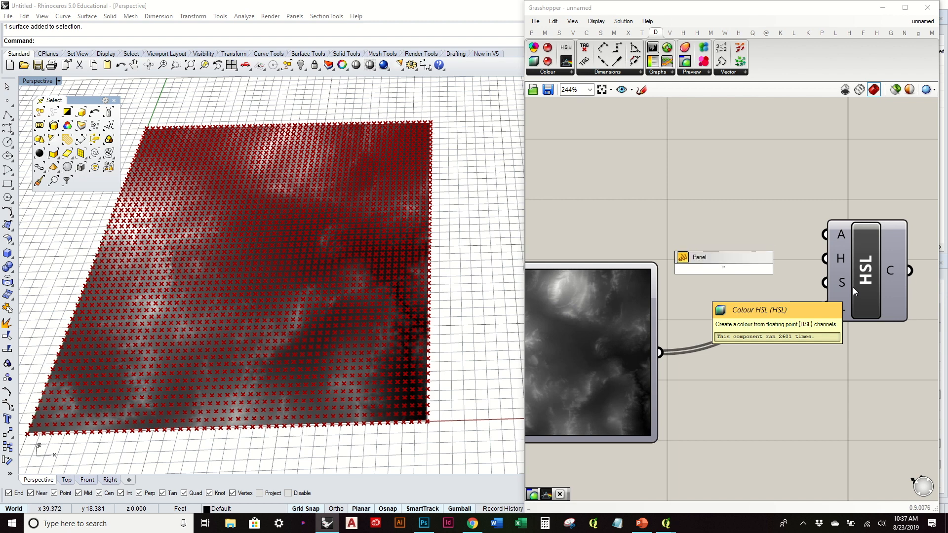
pyautogui.press('Return')
pyautogui.click(741, 220)
pyautogui.moveTo(743, 210); pyautogui.dragTo(750, 295)
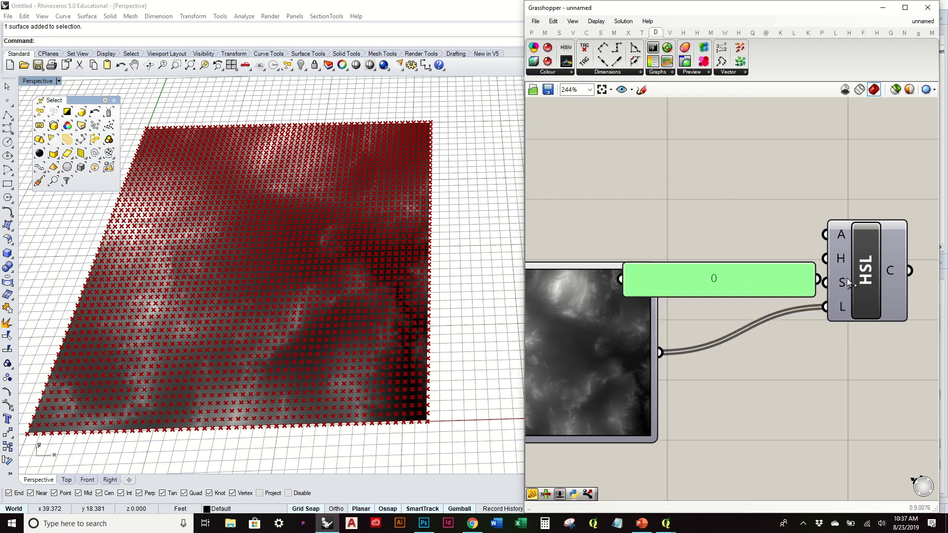
# - Connect the 0 panel to the saturation (S) input of Colour HSL and space out the components
pyautogui.moveTo(876, 281); pyautogui.dragTo(929, 300)
pyautogui.moveTo(813, 279); pyautogui.dragTo(882, 305)
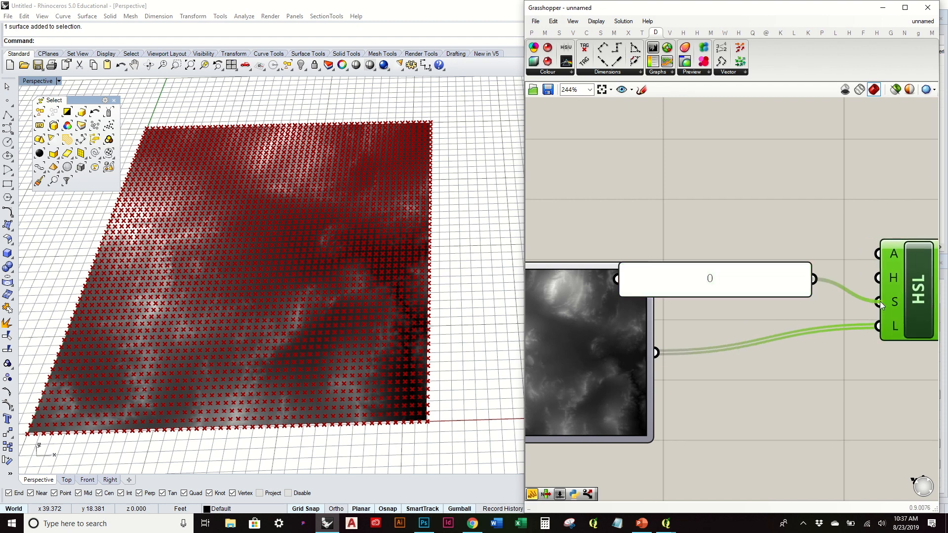
pyautogui.moveTo(730, 280); pyautogui.dragTo(779, 297)
pyautogui.scroll(-3, 734, 260)
pyautogui.click(745, 238)
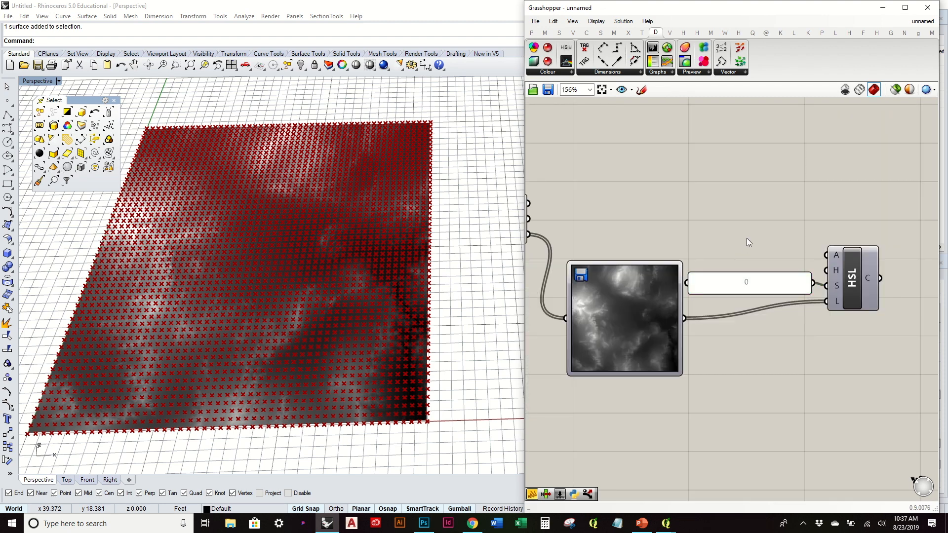
pyautogui.scroll(-1, 750, 269)
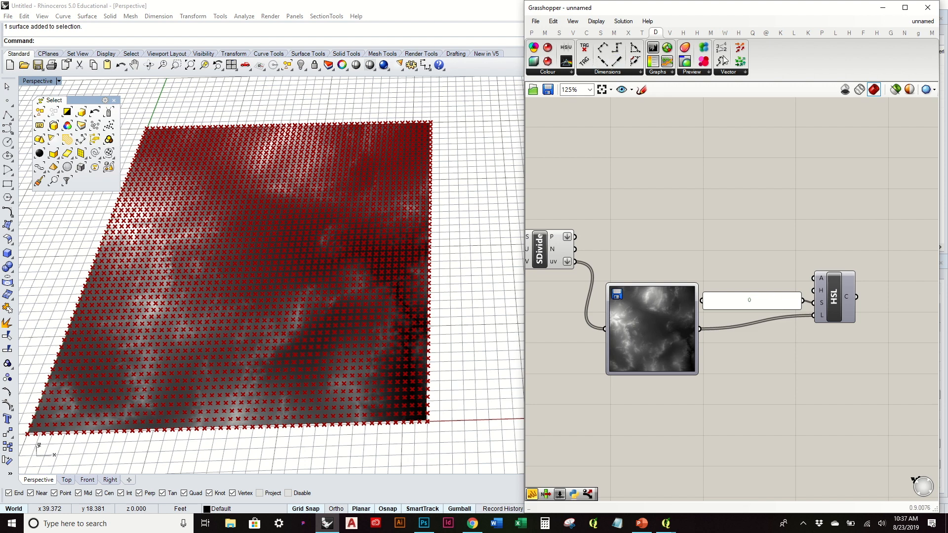
# - Add a Custom Preview component, feeding the Divide Surface points to its geometry input and the HSL colour to its shader input
pyautogui.moveTo(684, 62); pyautogui.dragTo(791, 221)
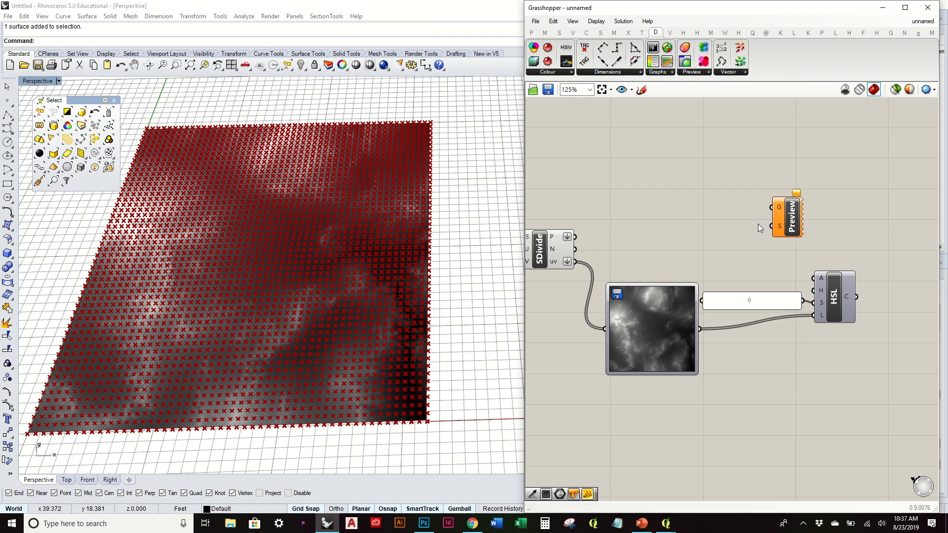
pyautogui.click(566, 251)
pyautogui.moveTo(576, 237); pyautogui.dragTo(771, 207)
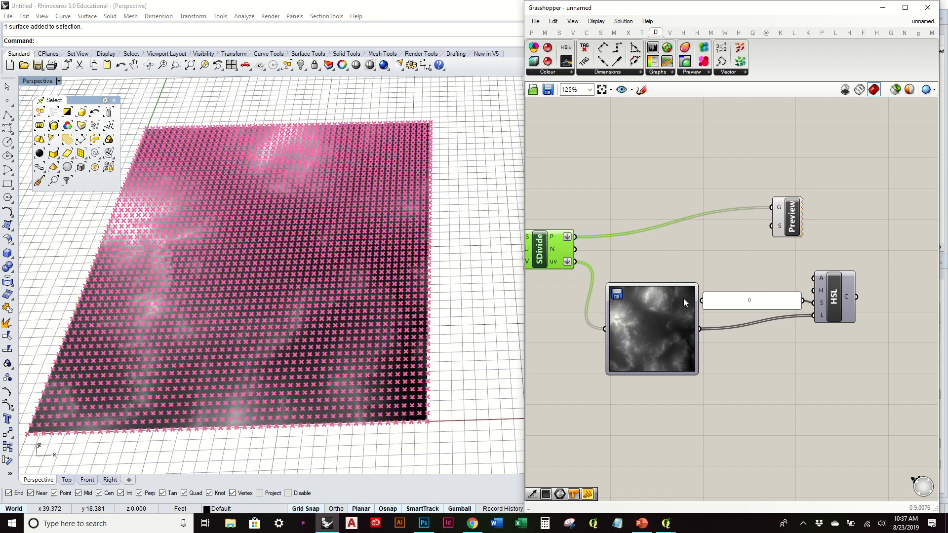
pyautogui.click(635, 322)
pyautogui.click(672, 254)
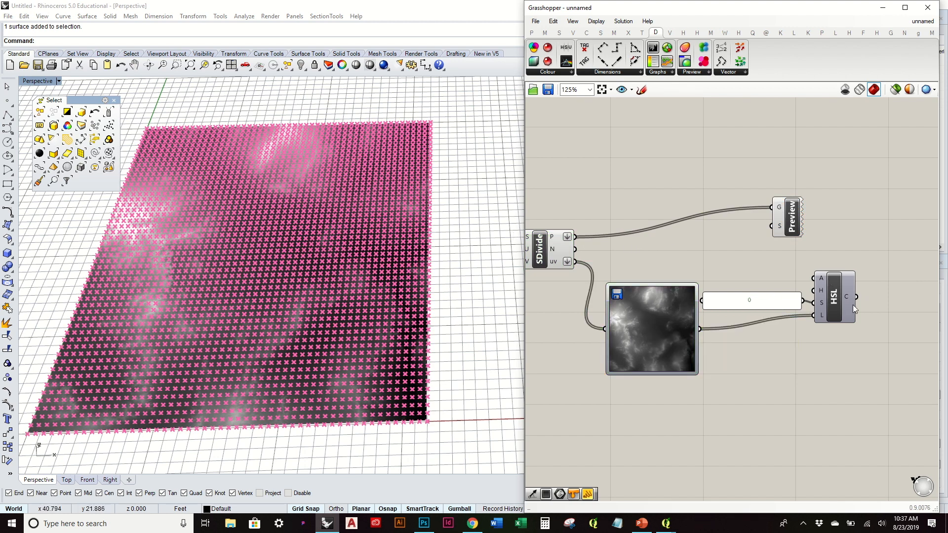
pyautogui.moveTo(785, 223); pyautogui.dragTo(897, 250)
pyautogui.click(878, 298)
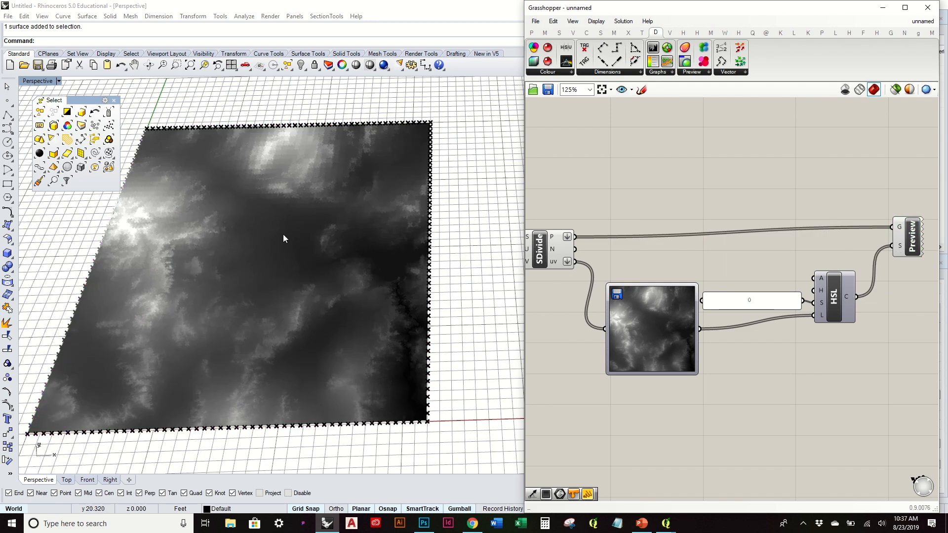
# - Hide the Rhino surface carrying the heightfield image and examine the coloured division points on their own
pyautogui.scroll(2, 283, 239)
pyautogui.scroll(5, 132, 248)
pyautogui.scroll(-6, 138, 247)
pyautogui.scroll(1, 224, 216)
pyautogui.scroll(-5, 223, 216)
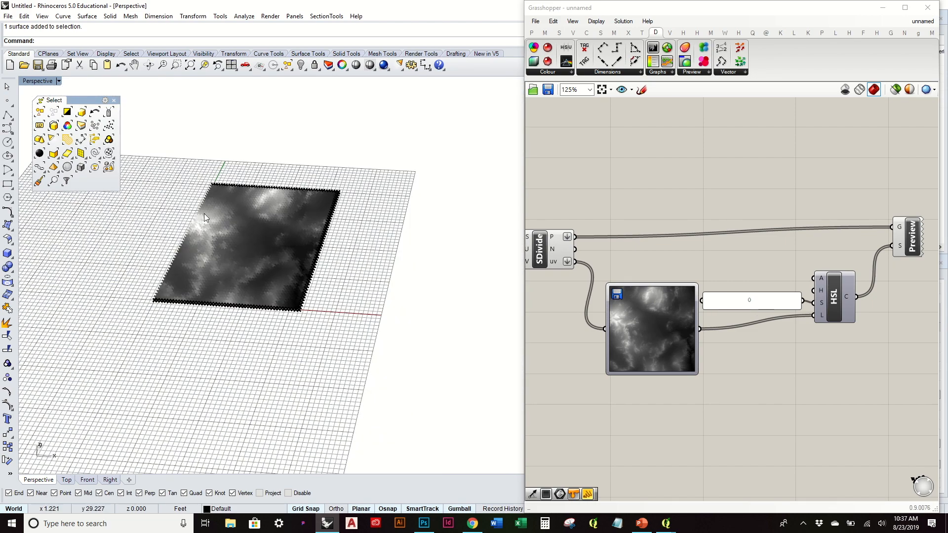
pyautogui.scroll(-3, 226, 239)
pyautogui.scroll(7, 232, 240)
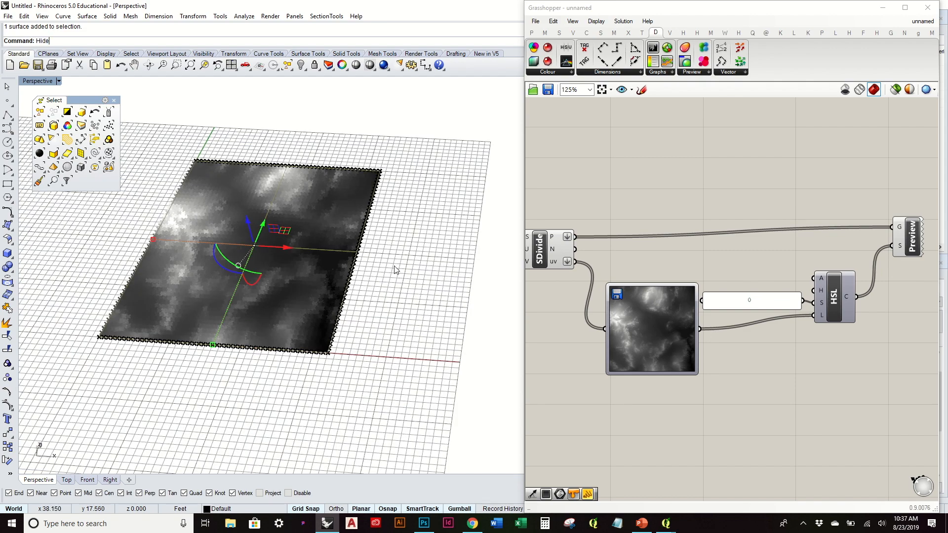
pyautogui.press('Return')
pyautogui.scroll(5, 296, 237)
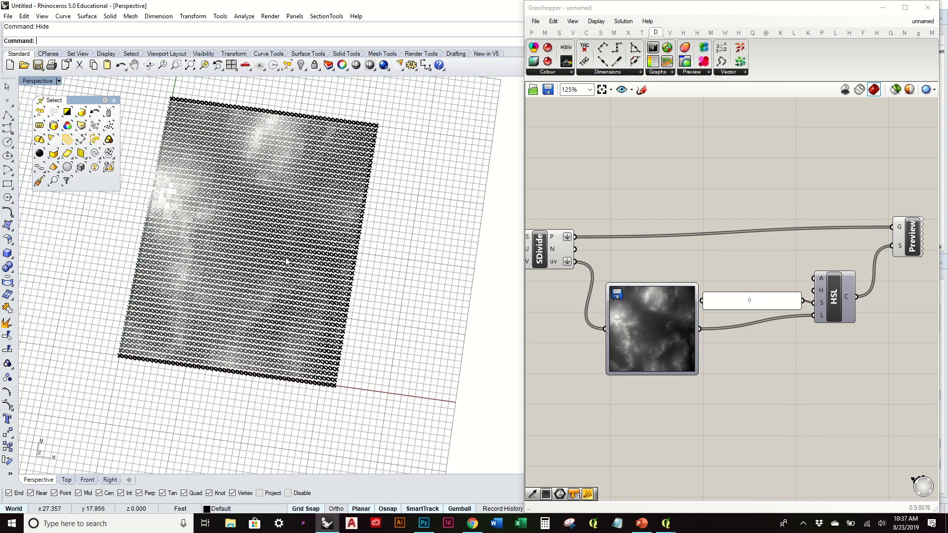
pyautogui.scroll(-8, 191, 245)
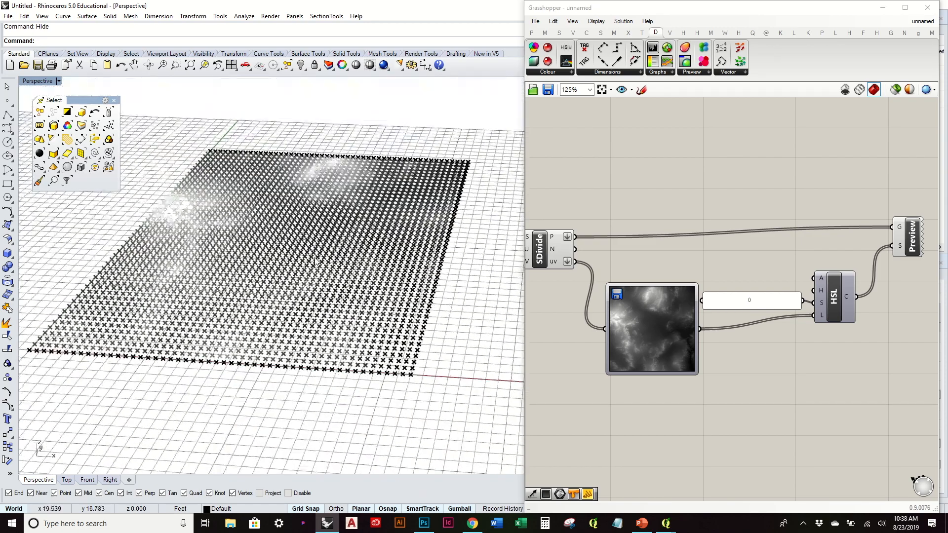
pyautogui.moveTo(318, 252); pyautogui.dragTo(342, 335, button='right')
pyautogui.scroll(-6, 272, 255)
pyautogui.scroll(8, 271, 255)
pyautogui.scroll(-6, 272, 255)
# - Try V Count slider values of 84, 52 and 45 for the surface division and reset the slider to 50
pyautogui.moveTo(668, 256); pyautogui.dragTo(869, 269, button='right')
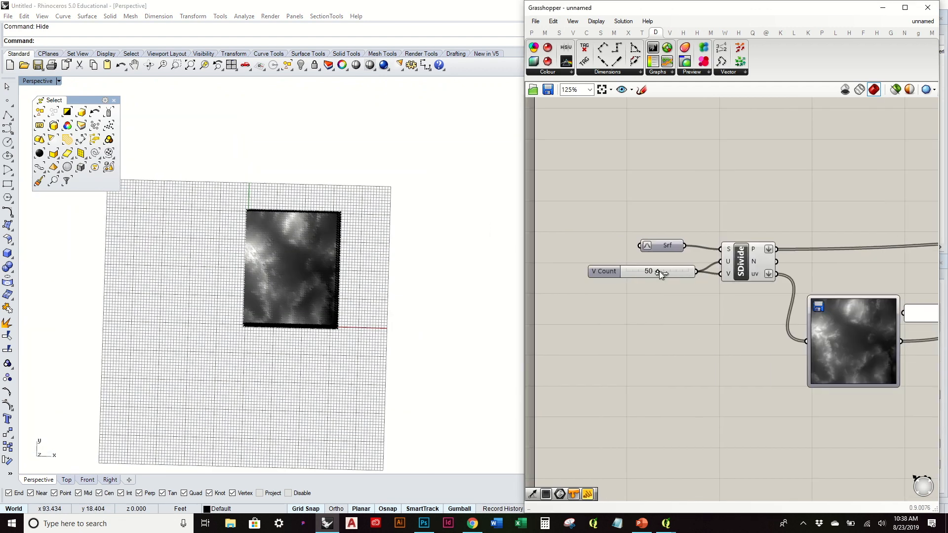
pyautogui.moveTo(661, 271); pyautogui.dragTo(681, 271)
pyautogui.scroll(5, 253, 255)
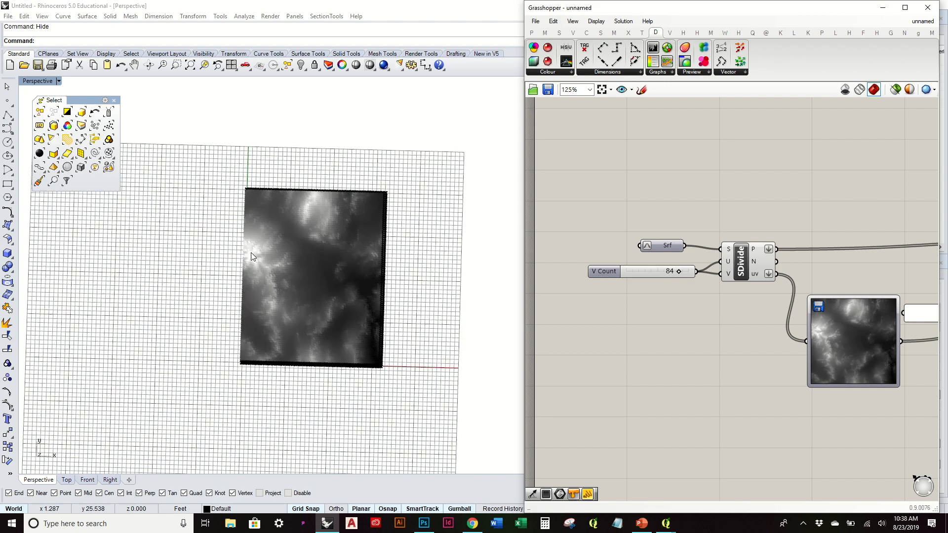
pyautogui.scroll(-3, 251, 256)
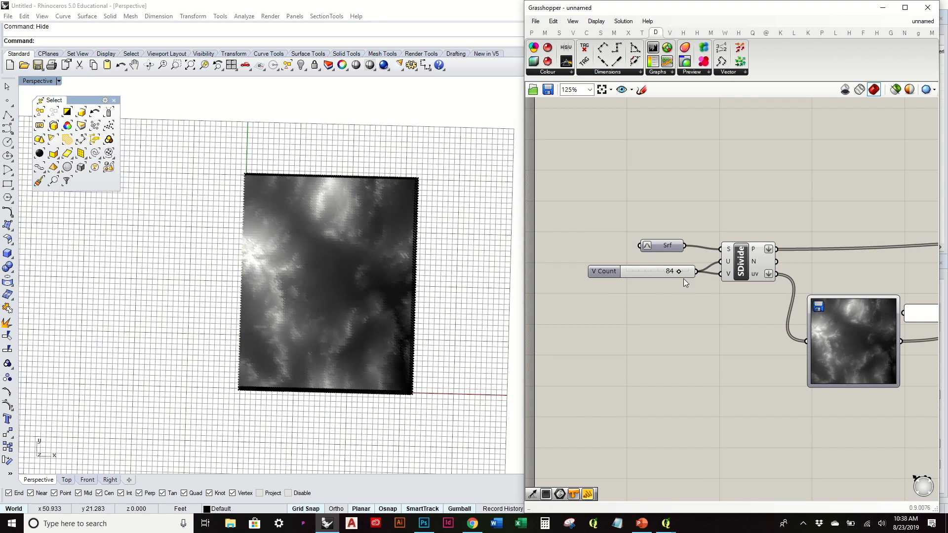
pyautogui.moveTo(670, 272); pyautogui.dragTo(656, 275)
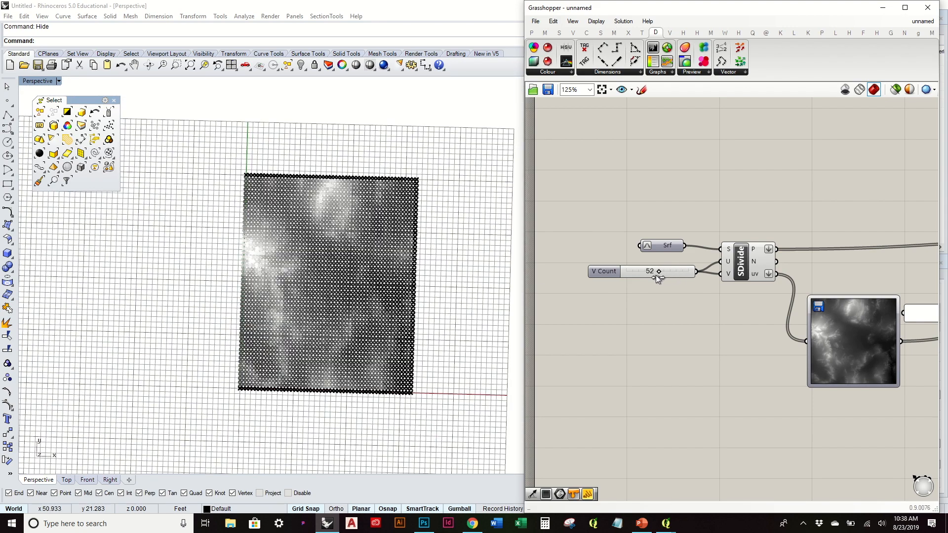
pyautogui.moveTo(656, 275); pyautogui.dragTo(655, 279)
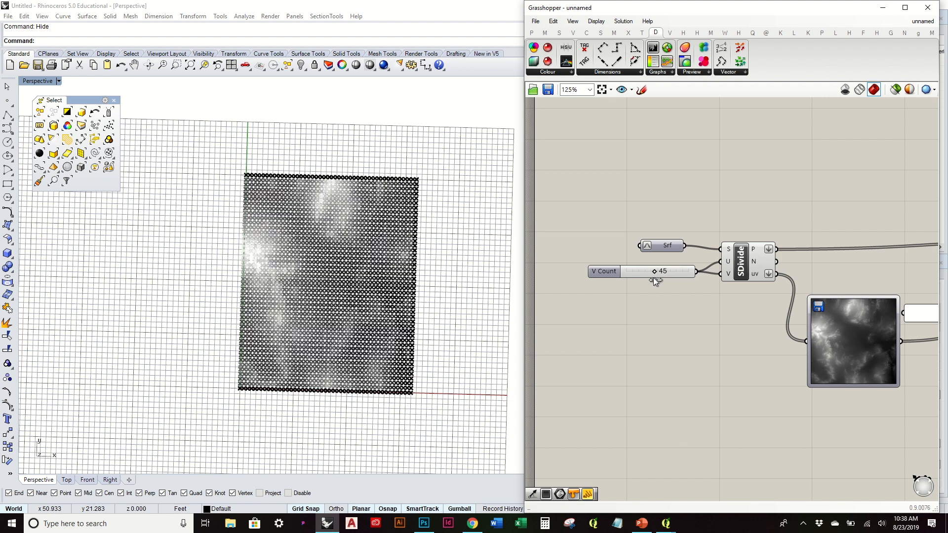
pyautogui.doubleClick(673, 271)
pyautogui.write('50')
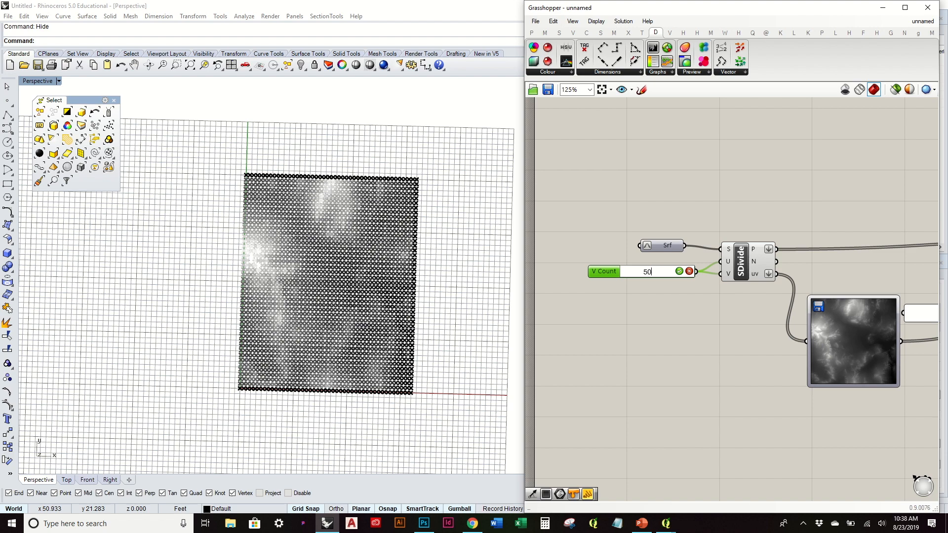
pyautogui.press('Return')
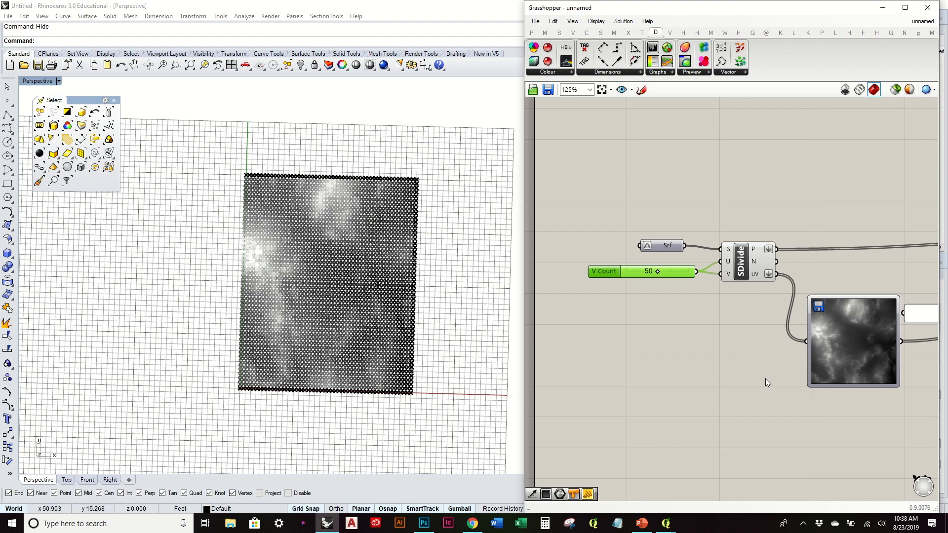
# - Move the 0 panel, Colour HSL and Custom Preview components lower on the canvas and turn off the Custom Preview's display
pyautogui.moveTo(461, 328); pyautogui.dragTo(444, 232, button='right')
pyautogui.moveTo(723, 372); pyautogui.dragTo(593, 386, button='right')
pyautogui.moveTo(843, 307); pyautogui.dragTo(712, 255, button='right')
pyautogui.moveTo(773, 286); pyautogui.dragTo(772, 322)
pyautogui.moveTo(695, 294); pyautogui.dragTo(684, 390)
pyautogui.moveTo(773, 341); pyautogui.dragTo(766, 390)
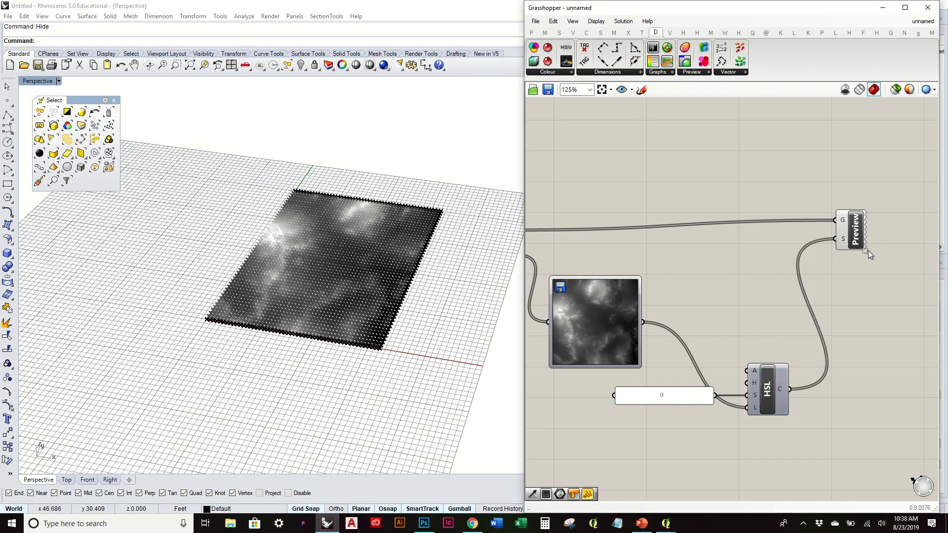
pyautogui.moveTo(856, 236); pyautogui.dragTo(843, 376)
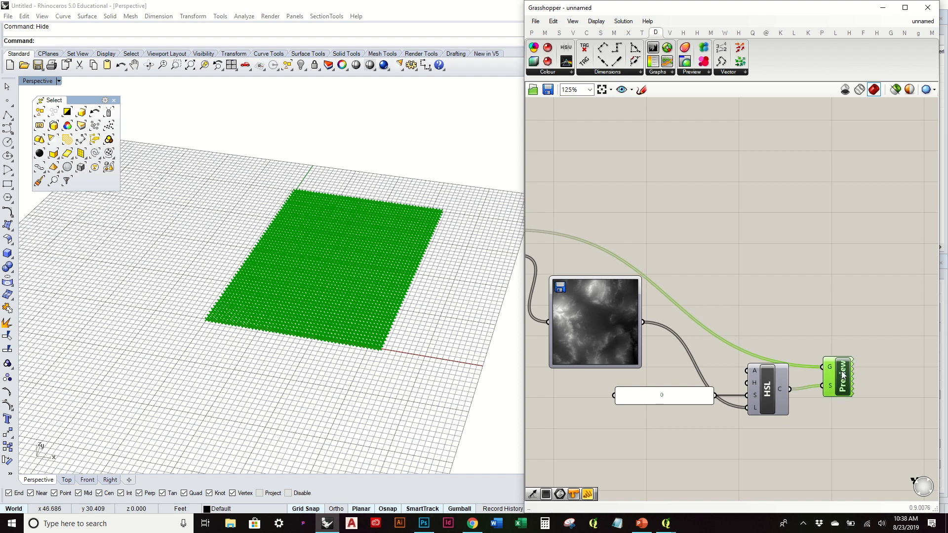
pyautogui.rightClick(843, 375)
pyautogui.click(864, 392)
# - Add a Move component above the Image Sampler and connect the Divide Surface points to its geometry input
pyautogui.moveTo(617, 235); pyautogui.dragTo(688, 232, button='right')
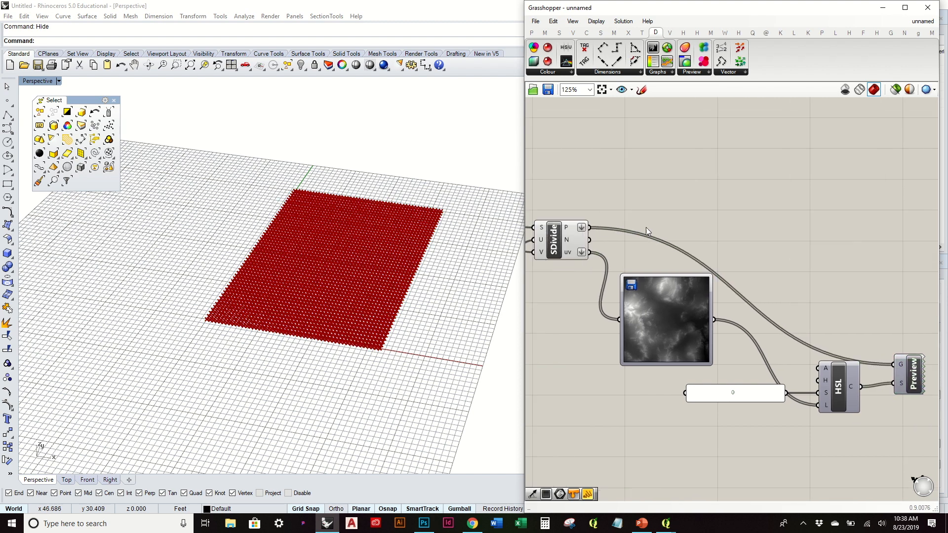
pyautogui.moveTo(771, 248); pyautogui.dragTo(755, 248, button='right')
pyautogui.moveTo(441, 266); pyautogui.dragTo(363, 239, button='right')
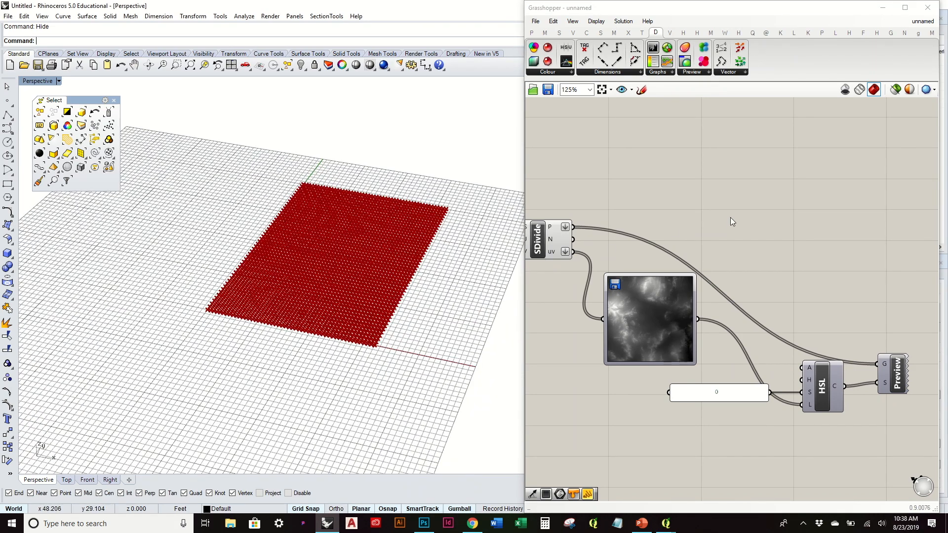
pyautogui.doubleClick(693, 154)
pyautogui.write('move')
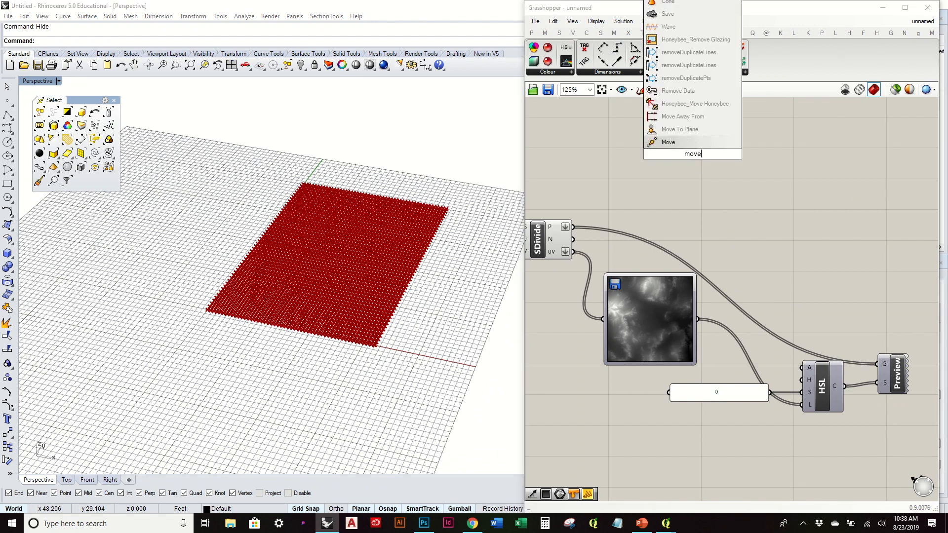
pyautogui.press('Return')
pyautogui.moveTo(632, 196); pyautogui.dragTo(792, 188)
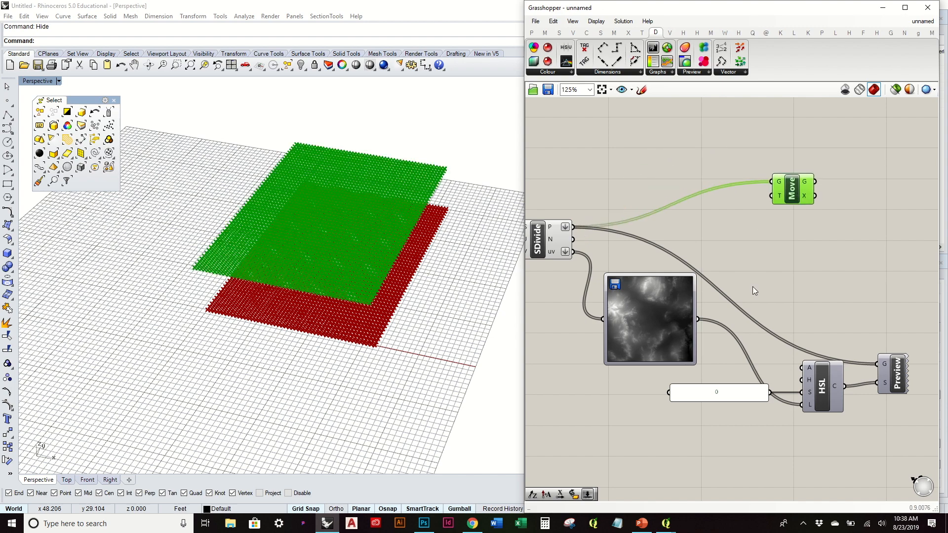
pyautogui.moveTo(509, 238); pyautogui.dragTo(410, 213, button='right')
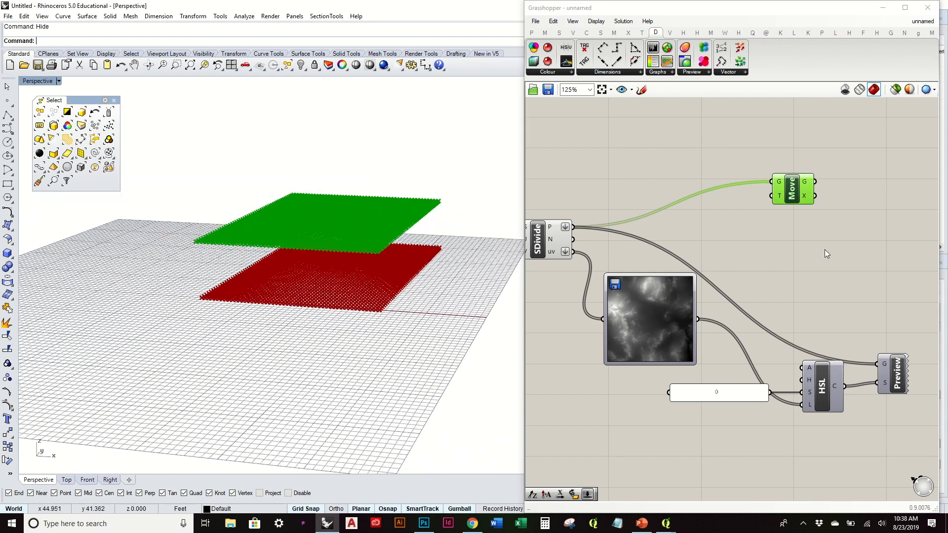
pyautogui.moveTo(796, 198); pyautogui.dragTo(849, 207)
pyautogui.click(805, 270)
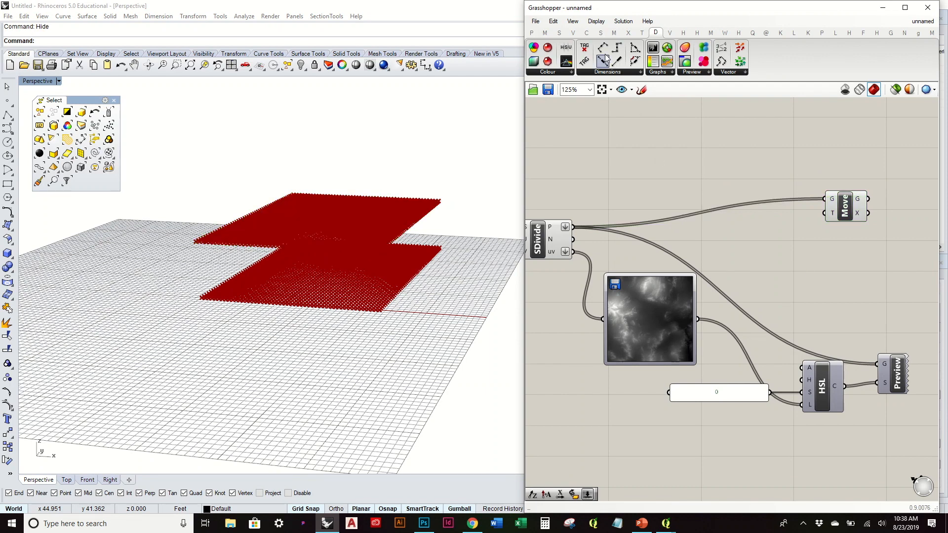
# - Add a Multiplication component and connect the Image Sampler's output to its A input
pyautogui.click(546, 33)
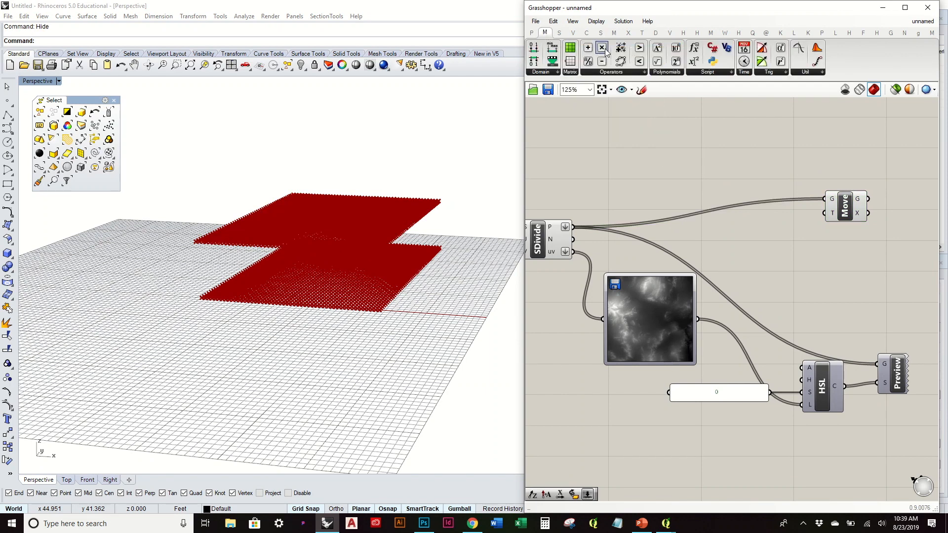
pyautogui.moveTo(780, 262); pyautogui.dragTo(783, 270)
pyautogui.moveTo(698, 319); pyautogui.dragTo(810, 290)
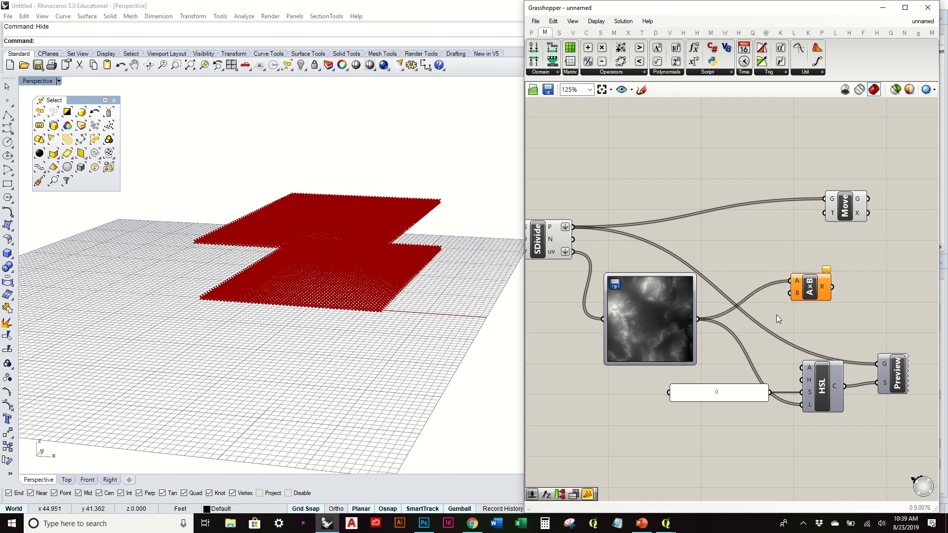
# - Add a number slider set to 2.5, connect it to the Multiplication's B input and place it beneath the Image Sampler
pyautogui.moveTo(309, 286); pyautogui.dragTo(308, 378, button='right')
pyautogui.doubleClick(787, 327)
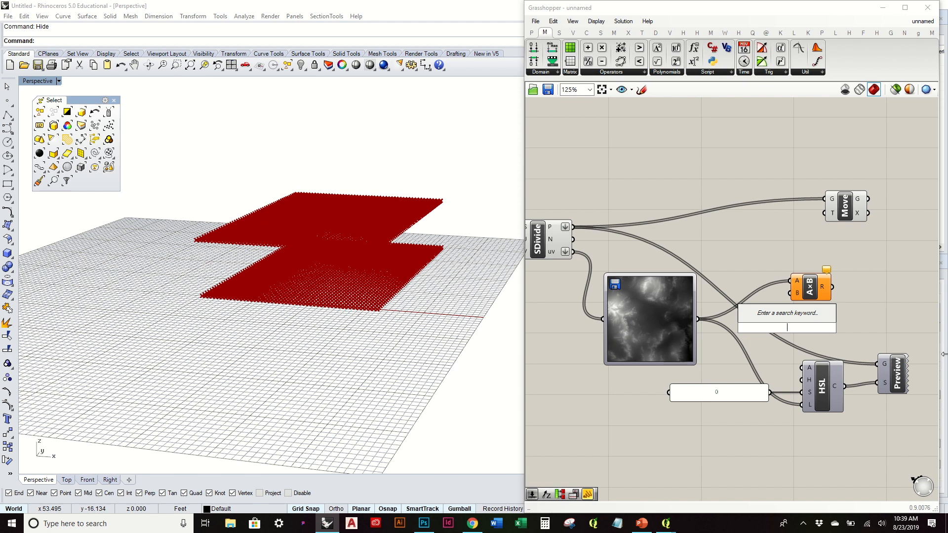
pyautogui.write('2')
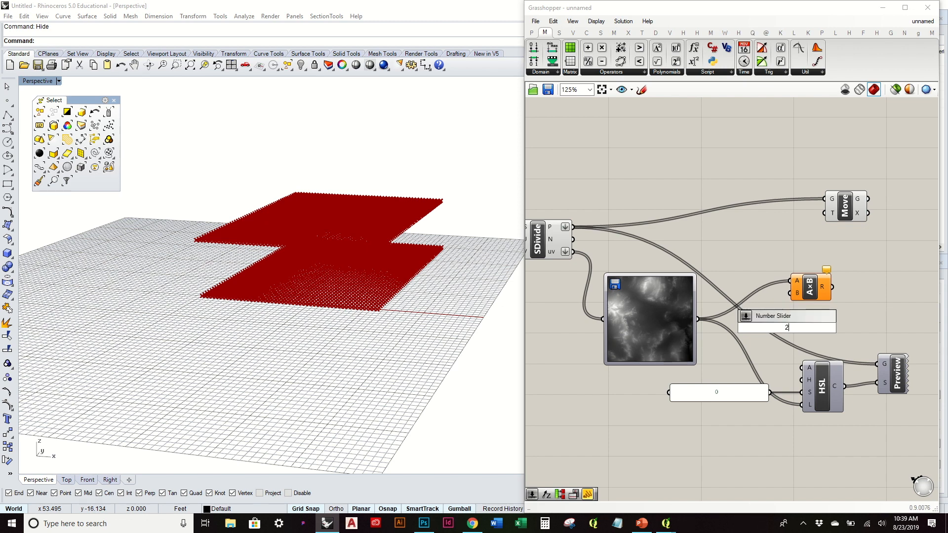
pyautogui.press('Return')
pyautogui.moveTo(827, 328); pyautogui.dragTo(767, 330)
pyautogui.click(804, 287)
# - Add a Unit Z component driven by the Multiplication result and connect its vector to the Move component's T input
pyautogui.doubleClick(805, 288)
pyautogui.write('z')
pyautogui.press('Return')
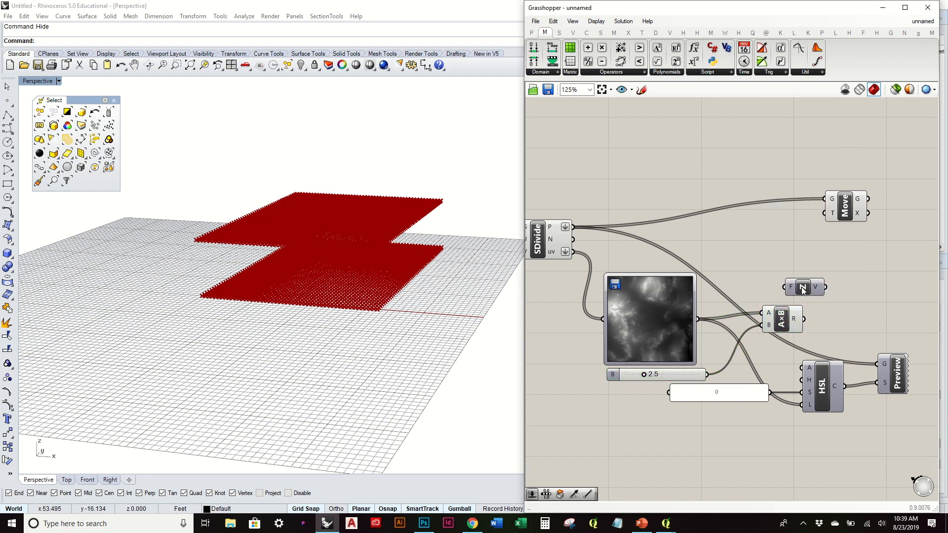
pyautogui.moveTo(803, 290); pyautogui.dragTo(851, 289)
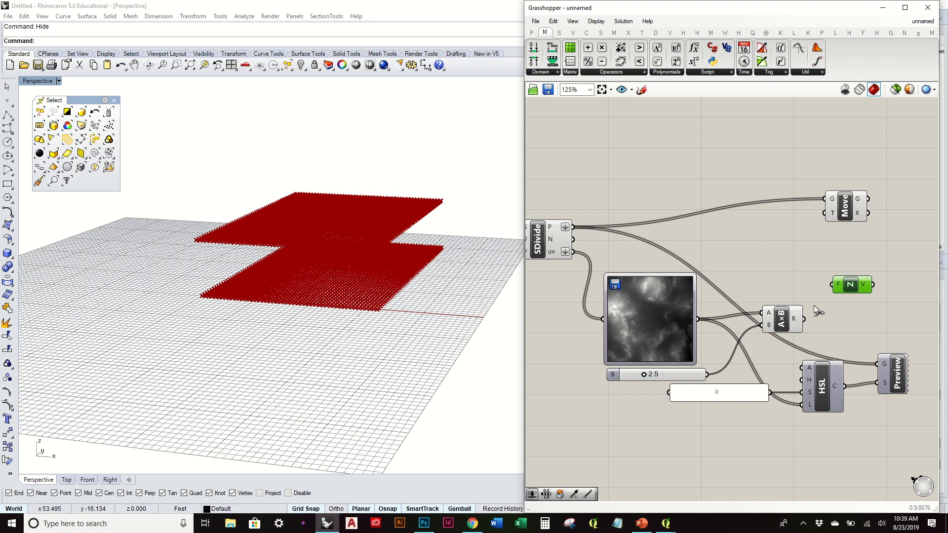
pyautogui.moveTo(844, 273); pyautogui.dragTo(715, 275, button='right')
pyautogui.moveTo(697, 220); pyautogui.dragTo(795, 238)
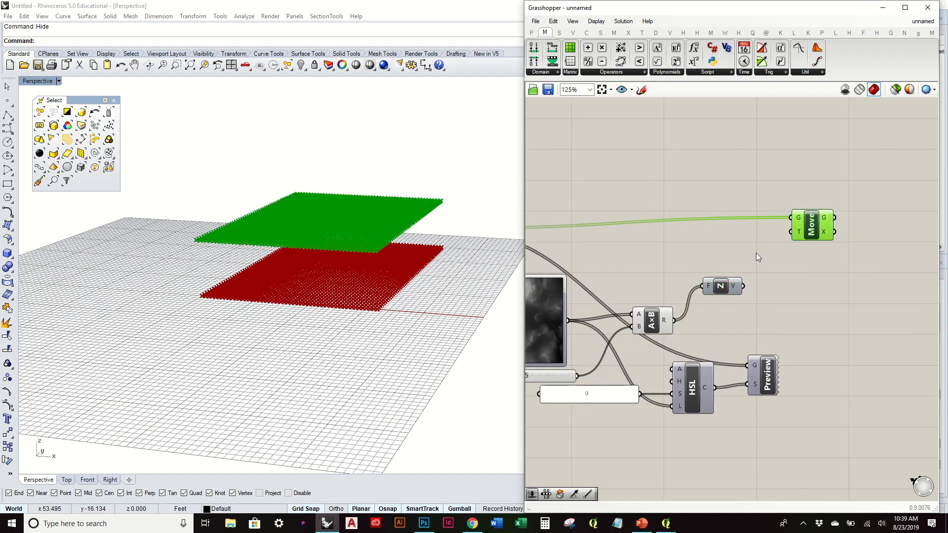
pyautogui.moveTo(743, 287); pyautogui.dragTo(791, 232)
# - Increase the height factor on the slider feeding the Multiplication's B input
pyautogui.moveTo(411, 292)
pyautogui.mouseDown(button='right')
pyautogui.moveTo(411, 260)
pyautogui.moveTo(405, 316)
pyautogui.moveTo(379, 270)
pyautogui.moveTo(415, 258)
pyautogui.moveTo(417, 284)
pyautogui.mouseUp(button='right')
pyautogui.scroll(8, 288, 247)
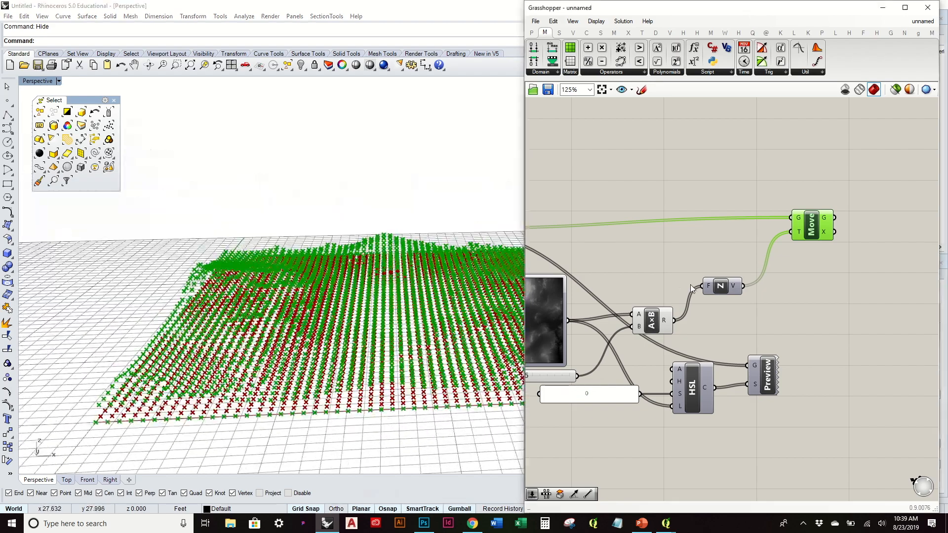
pyautogui.moveTo(594, 329); pyautogui.dragTo(685, 318, button='right')
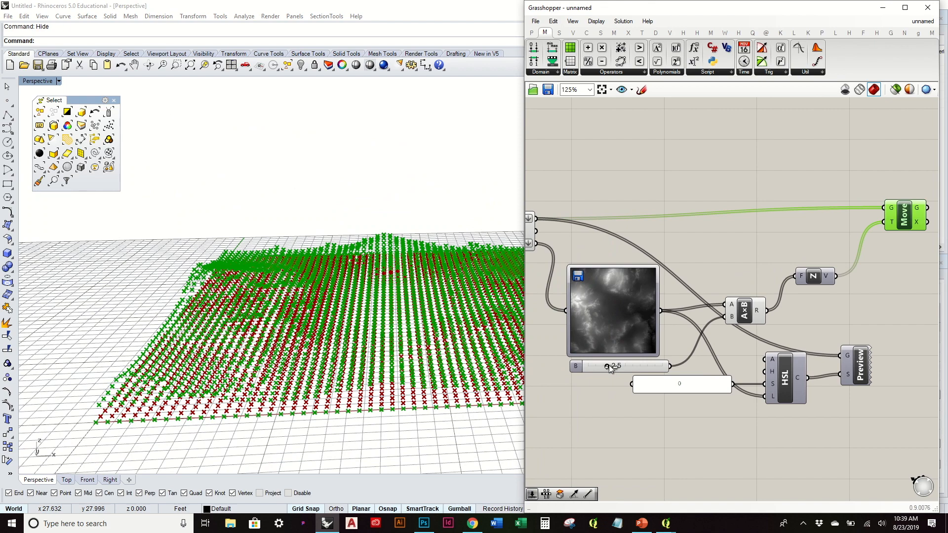
pyautogui.moveTo(612, 366); pyautogui.dragTo(620, 366)
pyautogui.moveTo(515, 280); pyautogui.dragTo(467, 306, button='right')
pyautogui.scroll(-2, 684, 255)
# - Turn off the preview of the flat Divide Surface points
pyautogui.moveTo(588, 281); pyautogui.dragTo(562, 200)
pyautogui.middleClick(577, 200)
pyautogui.click(597, 180)
pyautogui.moveTo(457, 245); pyautogui.dragTo(464, 267, button='right')
pyautogui.click(799, 234)
# - Connect the Move component's geometry output to the Custom Preview's geometry input and turn the Custom Preview's display back on
pyautogui.scroll(3, 799, 234)
pyautogui.click(889, 390)
pyautogui.moveTo(807, 266); pyautogui.dragTo(698, 270, button='right')
pyautogui.click(705, 212)
pyautogui.moveTo(735, 197); pyautogui.dragTo(770, 371)
pyautogui.click(770, 374)
pyautogui.rightClick(784, 382)
pyautogui.click(778, 288)
# - Turn off the Move component's own preview and shift the component slightly on the canvas
pyautogui.click(705, 202)
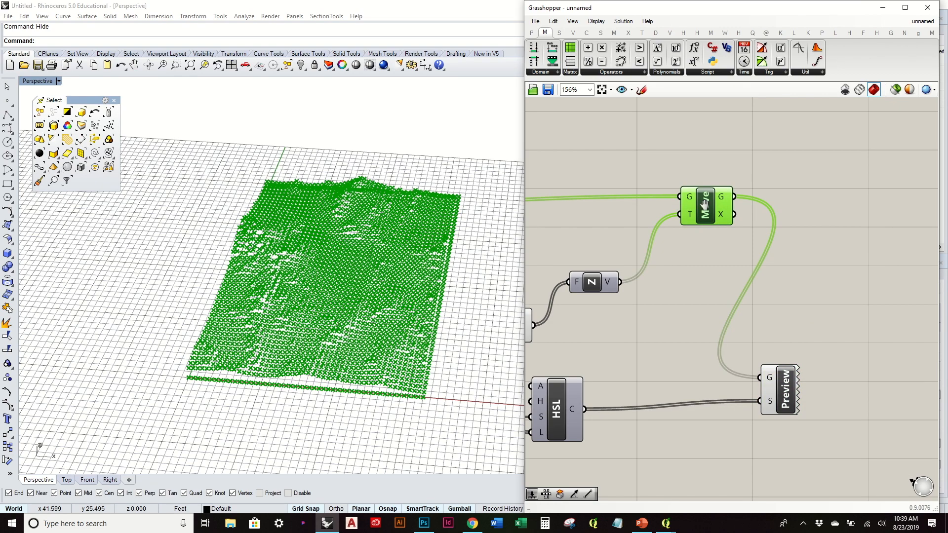
pyautogui.moveTo(705, 203); pyautogui.dragTo(694, 207, button='right')
pyautogui.rightClick(697, 202)
pyautogui.click(745, 225)
pyautogui.moveTo(422, 310); pyautogui.dragTo(399, 275, button='right')
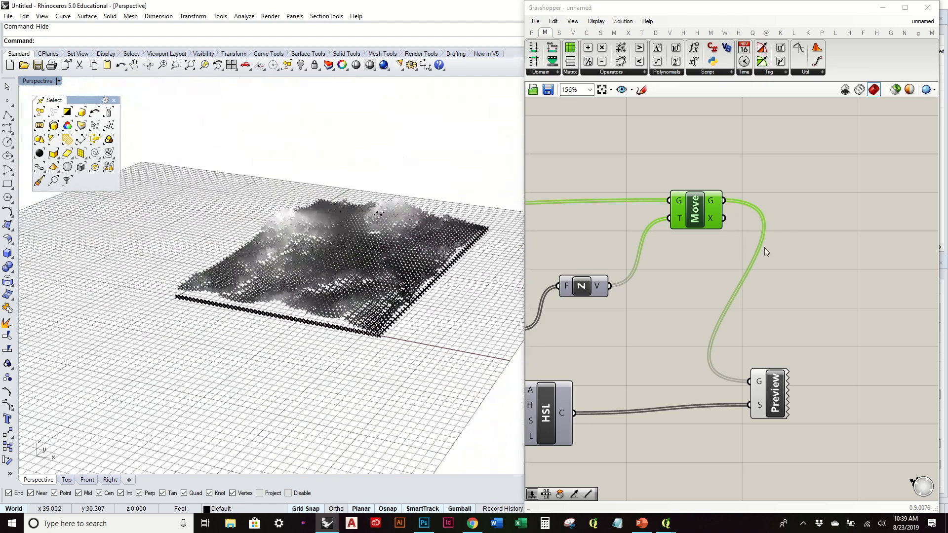
pyautogui.moveTo(696, 209); pyautogui.dragTo(689, 223)
pyautogui.moveTo(367, 261)
pyautogui.mouseDown(button='right')
pyautogui.moveTo(366, 298)
pyautogui.moveTo(364, 270)
pyautogui.moveTo(432, 237)
pyautogui.moveTo(353, 269)
pyautogui.mouseUp(button='right')
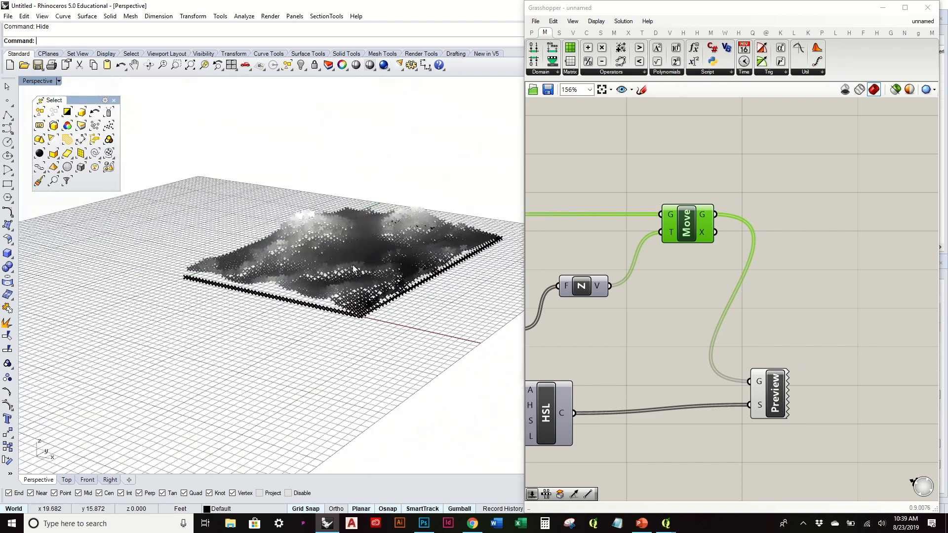
# - Turn off the Custom Preview's display and turn the Move component's own preview back on
pyautogui.click(773, 413)
pyautogui.rightClick(779, 404)
pyautogui.click(795, 419)
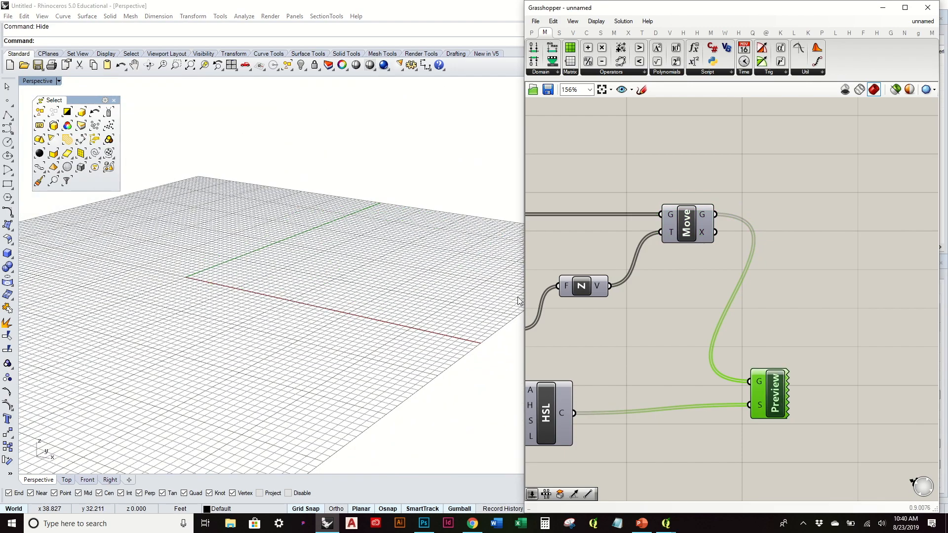
pyautogui.click(675, 236)
pyautogui.rightClick(688, 214)
pyautogui.click(728, 236)
pyautogui.click(424, 292)
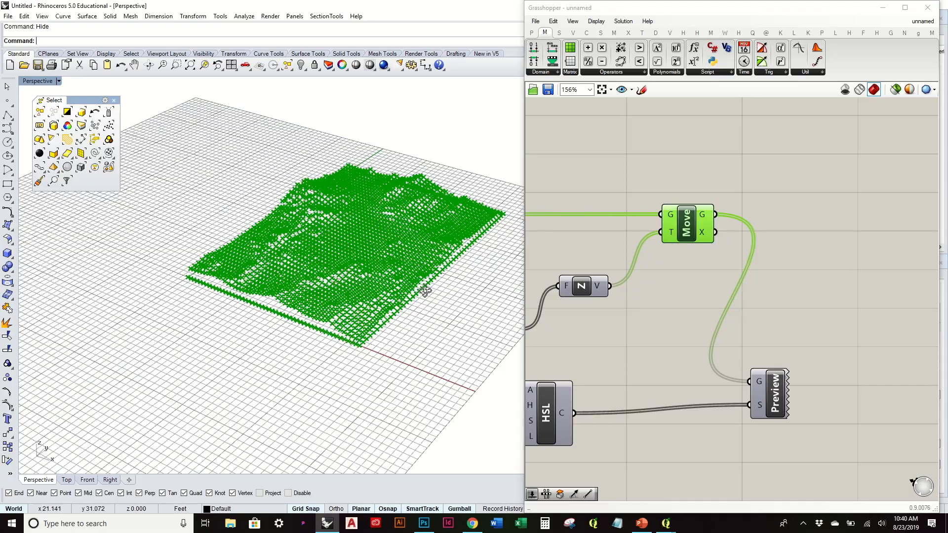
pyautogui.moveTo(425, 291); pyautogui.dragTo(448, 324, button='right')
pyautogui.click(739, 291)
# - Examine the moved points' relief in the perspective view alongside the Move component that generates them
pyautogui.moveTo(451, 255); pyautogui.dragTo(460, 221, button='right')
pyautogui.scroll(7, 277, 231)
pyautogui.scroll(-5, 277, 231)
pyautogui.moveTo(277, 231); pyautogui.dragTo(379, 257, button='right')
pyautogui.scroll(-4, 324, 199)
pyautogui.scroll(-4, 770, 262)
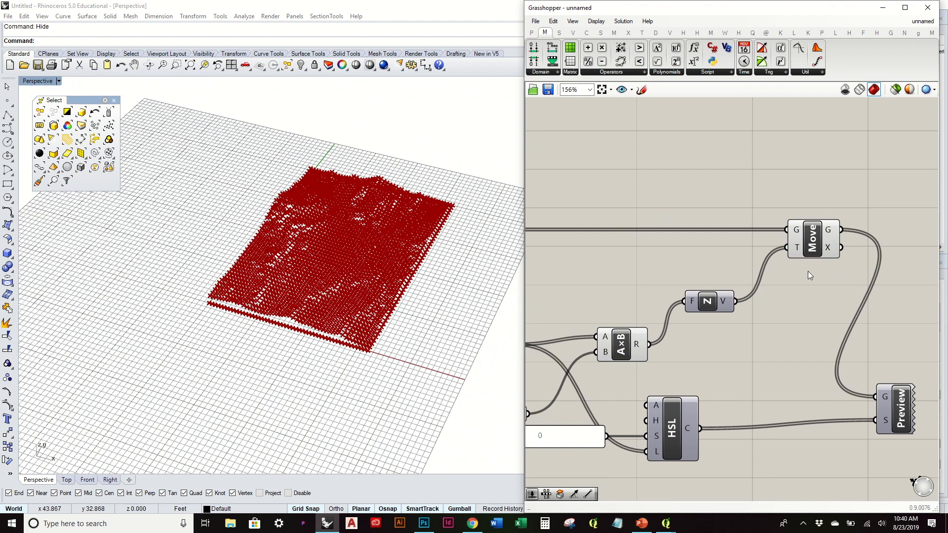
pyautogui.click(802, 253)
pyautogui.moveTo(804, 253); pyautogui.dragTo(801, 253)
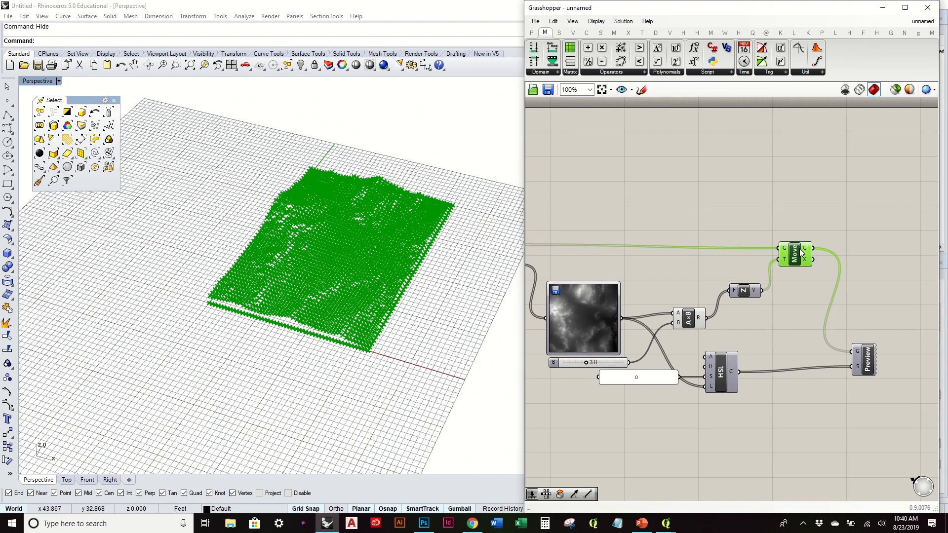
pyautogui.click(796, 232)
pyautogui.moveTo(821, 225); pyautogui.dragTo(754, 219, button='right')
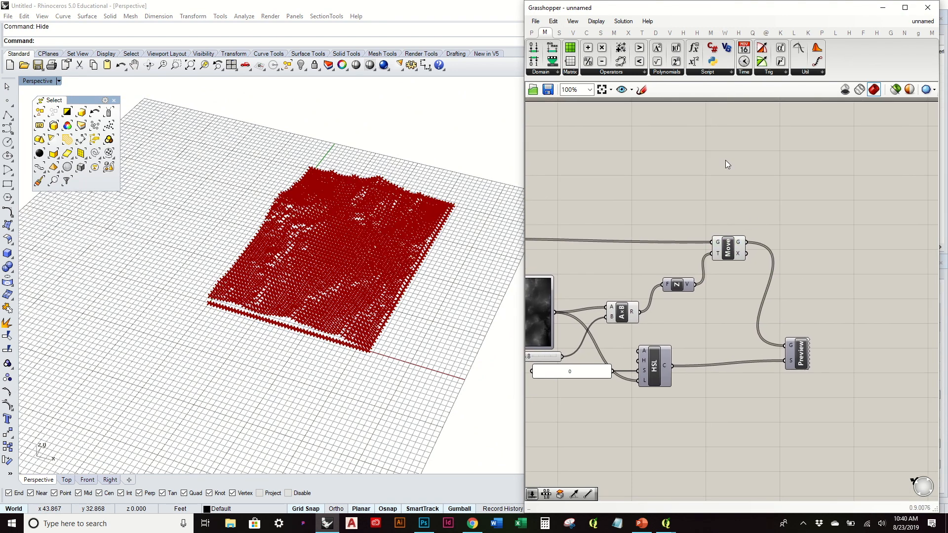
# - Add a Surface From Points component to the canvas beyond the Move component
pyautogui.click(601, 33)
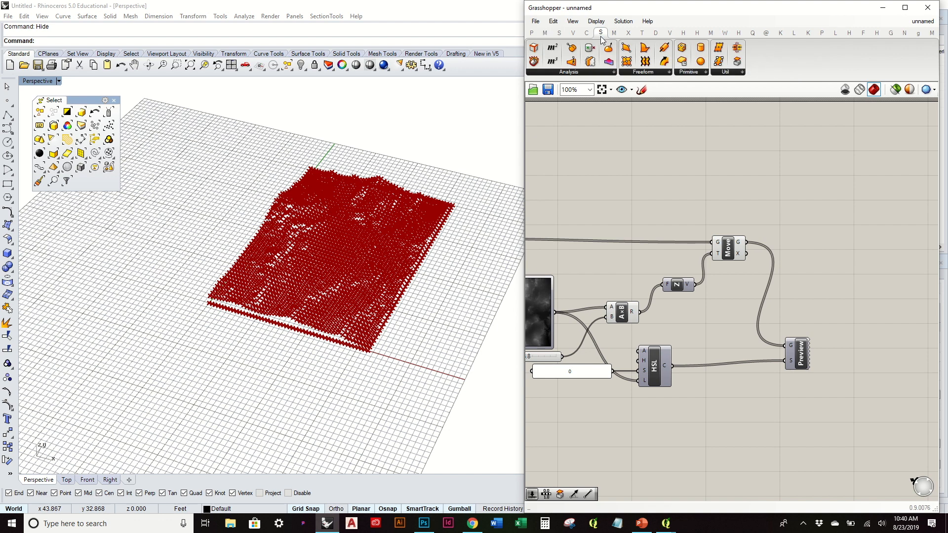
pyautogui.click(648, 73)
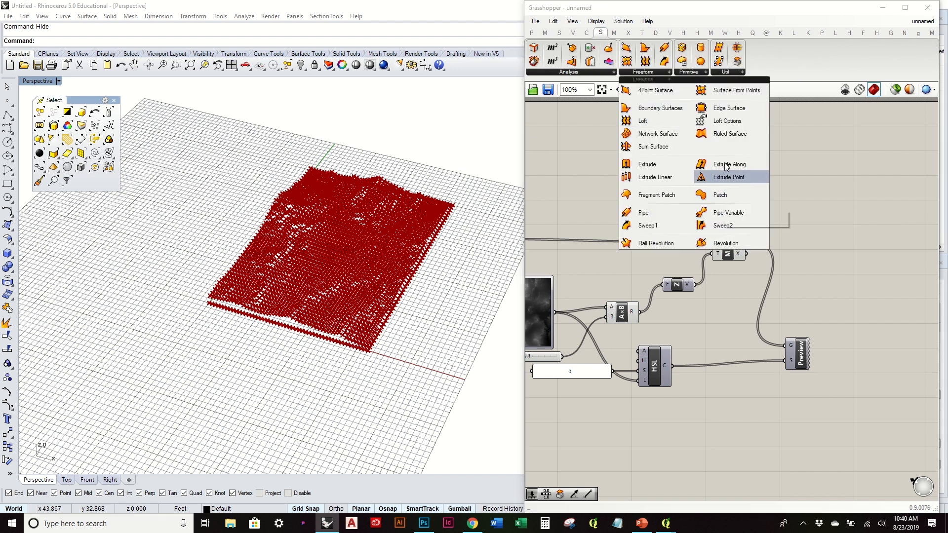
pyautogui.click(736, 92)
pyautogui.click(812, 212)
# - Trace the definition from the Surface parameter through Divide Surface to the Move component and inspect the source surface
pyautogui.moveTo(331, 246); pyautogui.dragTo(341, 286, button='right')
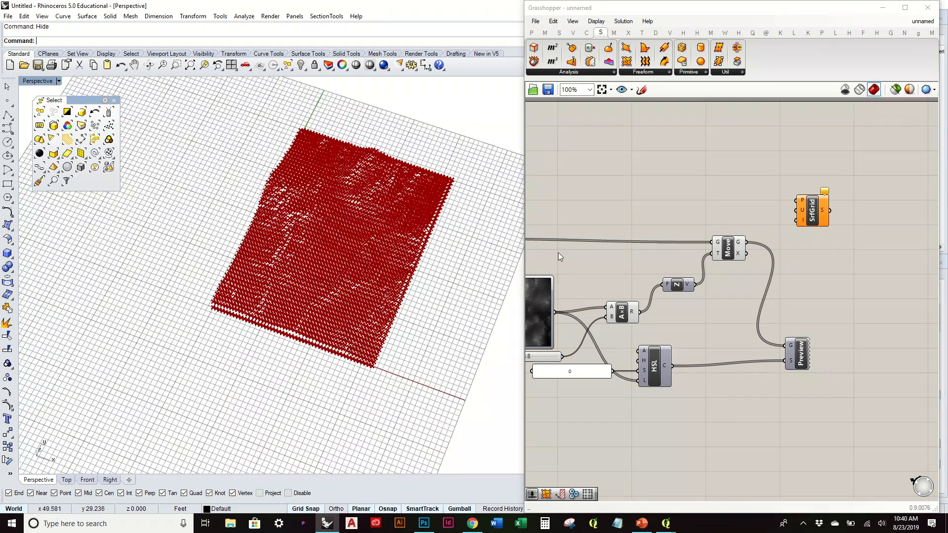
pyautogui.moveTo(575, 244); pyautogui.dragTo(792, 234, button='right')
pyautogui.moveTo(579, 224); pyautogui.dragTo(572, 227)
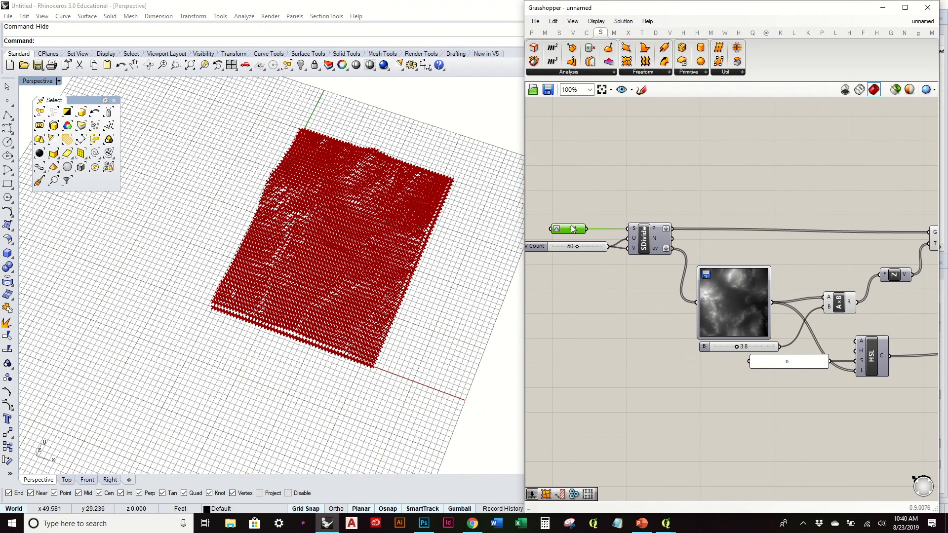
pyautogui.moveTo(752, 237); pyautogui.dragTo(617, 234, button='right')
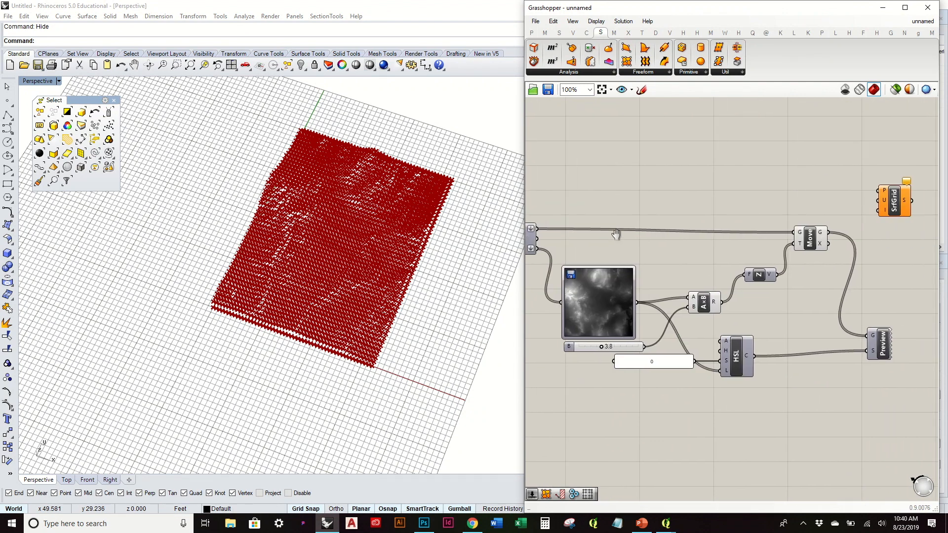
pyautogui.click(812, 240)
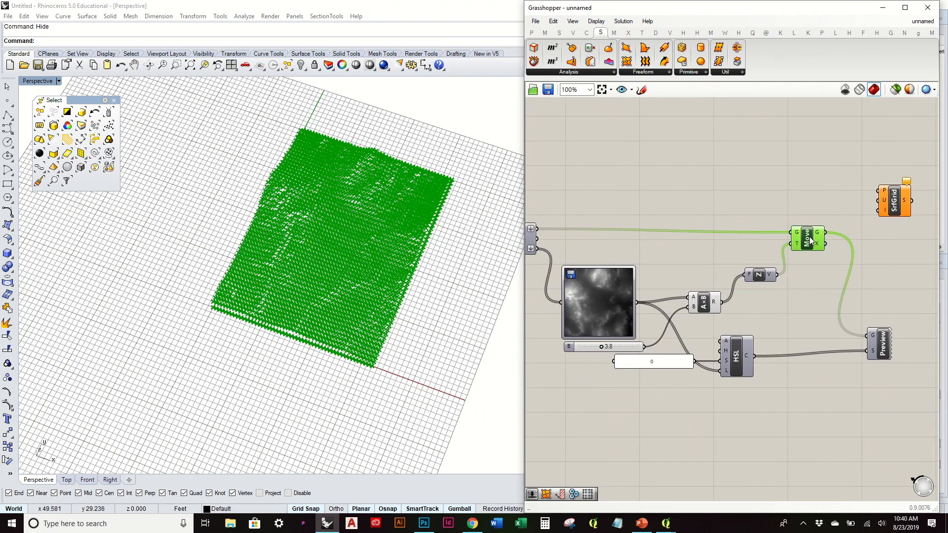
pyautogui.click(857, 219)
pyautogui.moveTo(868, 241); pyautogui.dragTo(800, 239, button='right')
pyautogui.moveTo(629, 244); pyautogui.dragTo(772, 239, button='right')
pyautogui.scroll(-1, 772, 239)
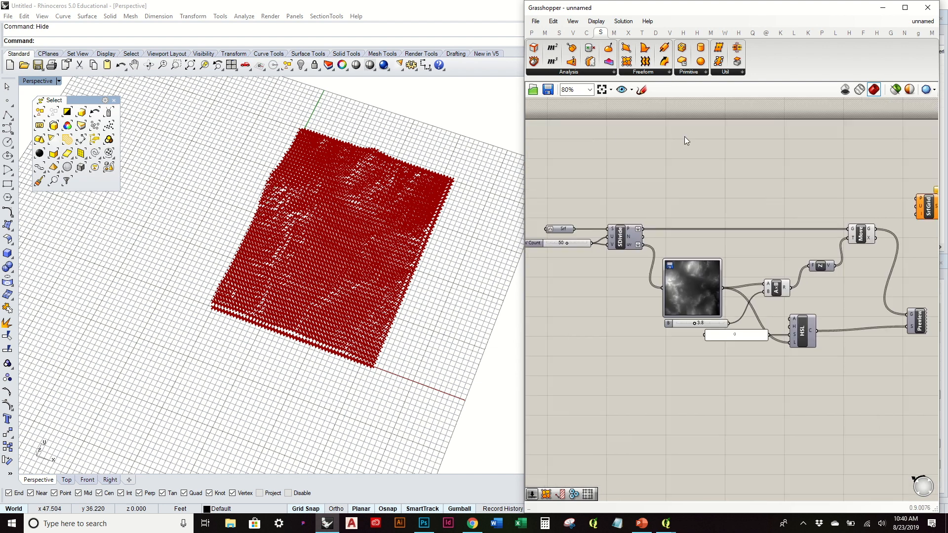
pyautogui.scroll(2, 583, 226)
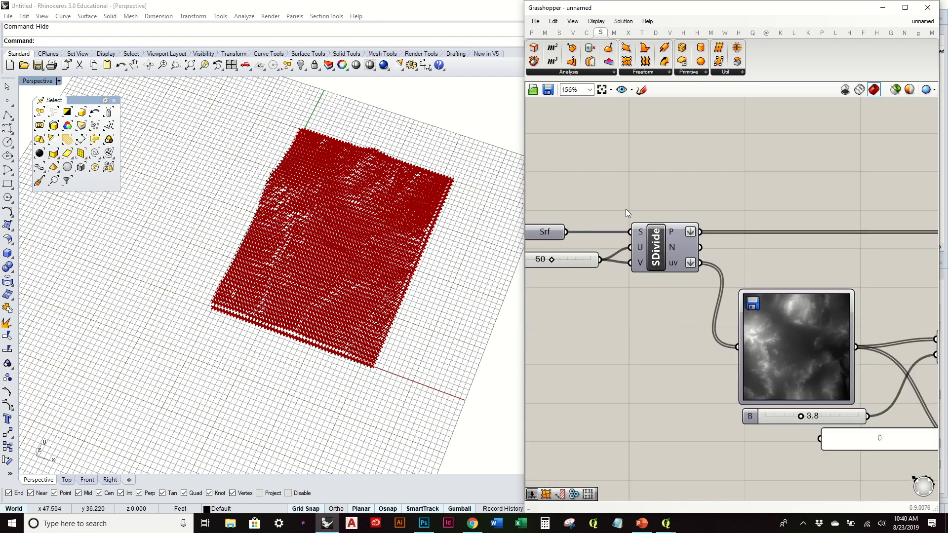
pyautogui.moveTo(579, 228); pyautogui.dragTo(608, 229)
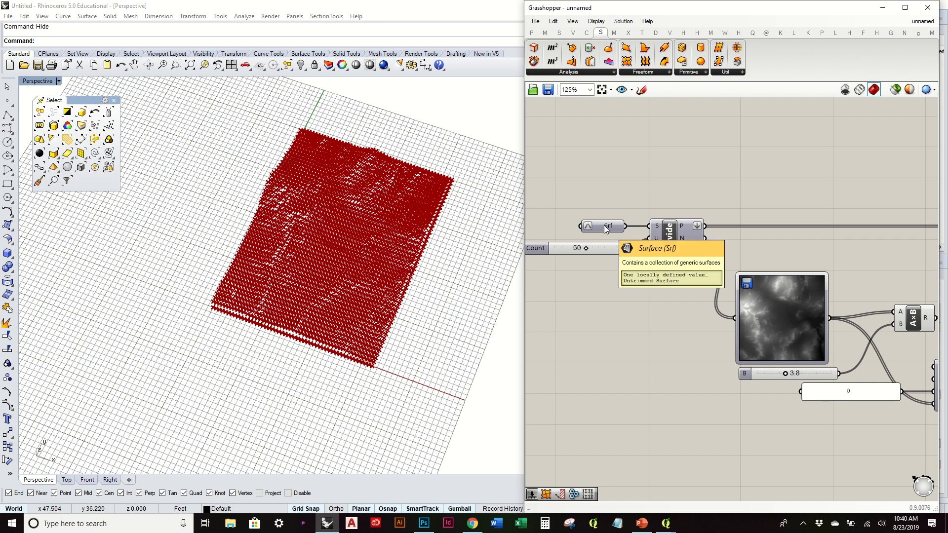
pyautogui.scroll(-3, 817, 208)
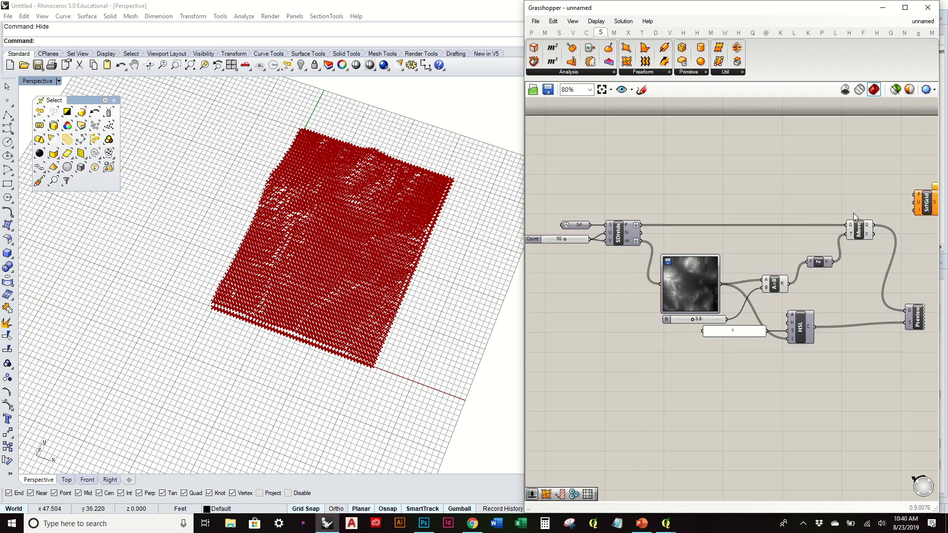
# - Review how the Divide Surface points pass through Move, comparing the definition with the raised point grid in perspective
pyautogui.moveTo(854, 217); pyautogui.dragTo(791, 220, button='right')
pyautogui.scroll(3, 796, 221)
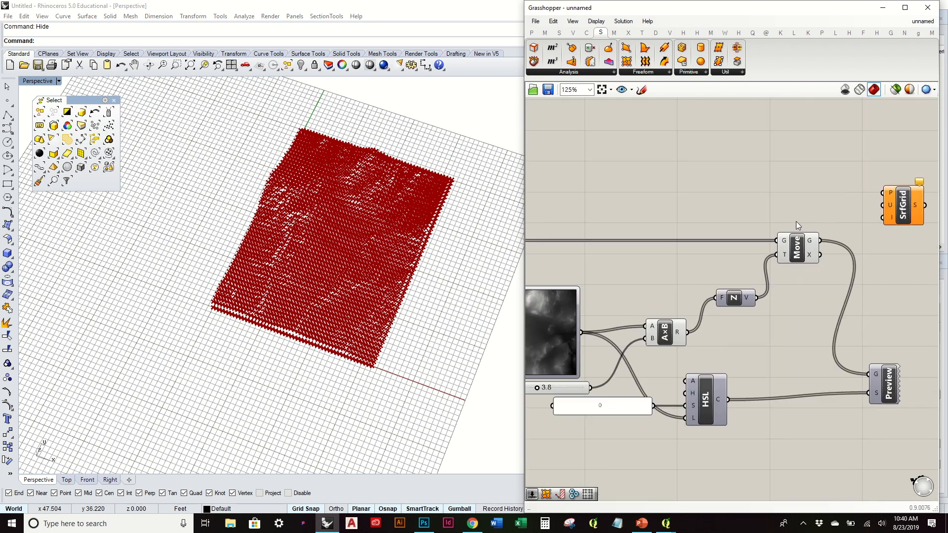
pyautogui.click(798, 235)
pyautogui.click(830, 208)
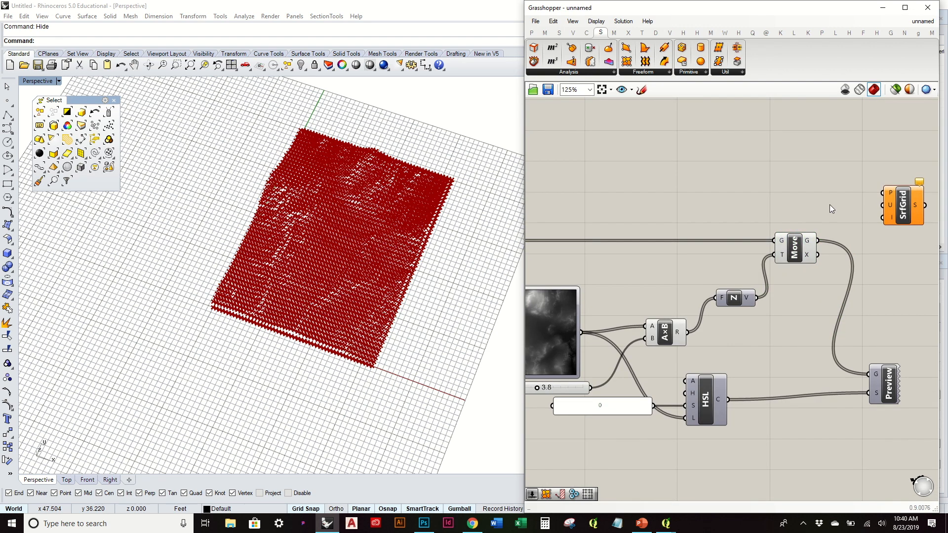
pyautogui.moveTo(830, 207); pyautogui.dragTo(834, 199, button='right')
pyautogui.moveTo(750, 242); pyautogui.dragTo(821, 241, button='right')
pyautogui.scroll(-2, 820, 237)
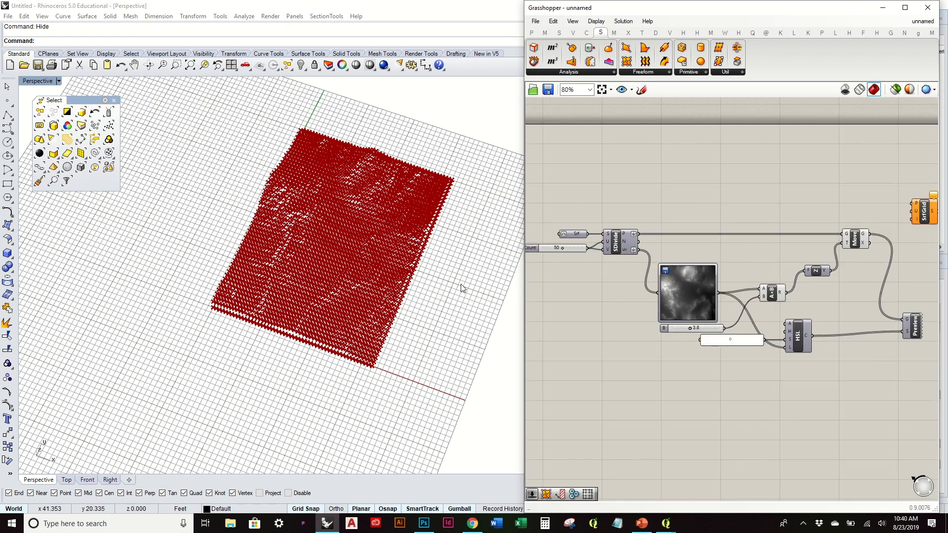
pyautogui.moveTo(464, 288); pyautogui.dragTo(452, 235, button='right')
pyautogui.moveTo(908, 246); pyautogui.dragTo(777, 250, button='right')
pyautogui.scroll(2, 788, 223)
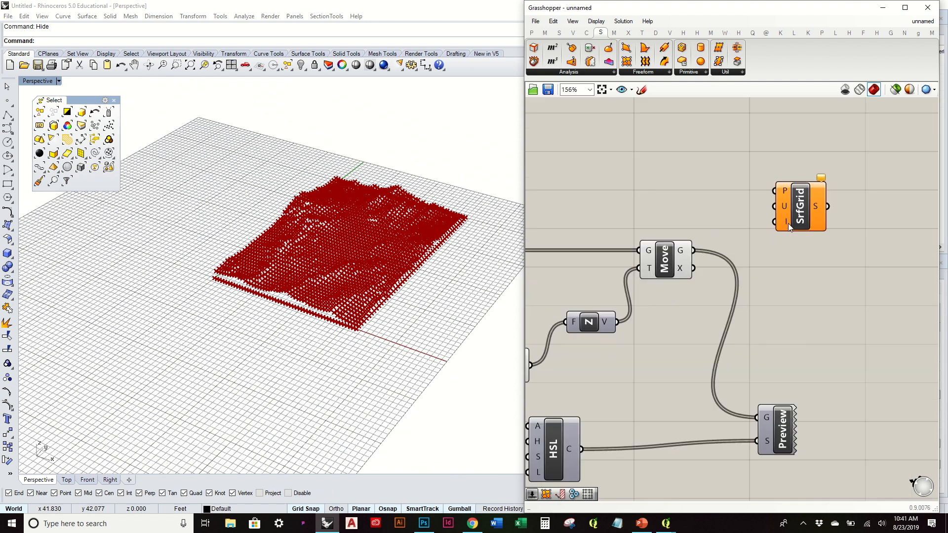
pyautogui.scroll(-1, 788, 225)
pyautogui.moveTo(464, 216); pyautogui.dragTo(460, 183, button='right')
pyautogui.scroll(-4, 449, 204)
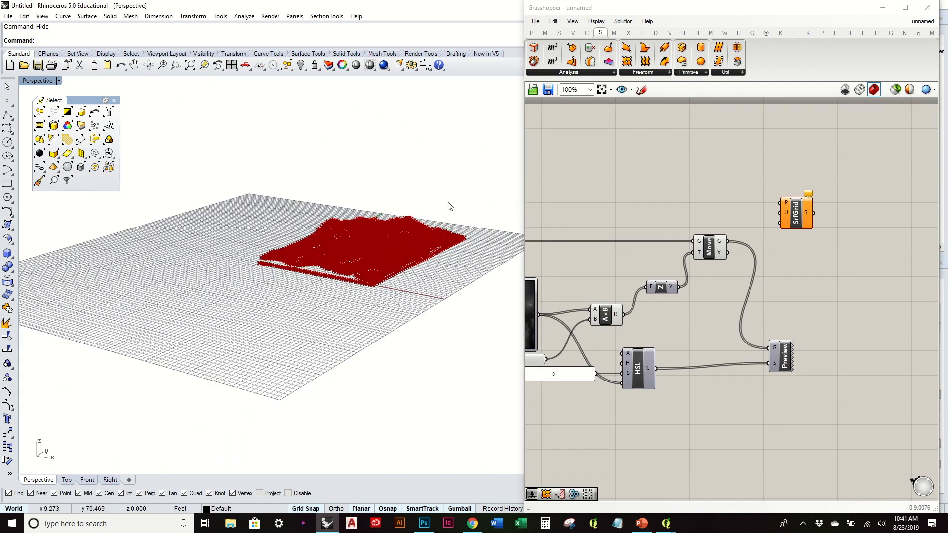
pyautogui.moveTo(742, 216); pyautogui.dragTo(898, 217, button='right')
pyautogui.moveTo(543, 227); pyautogui.dragTo(611, 225, button='right')
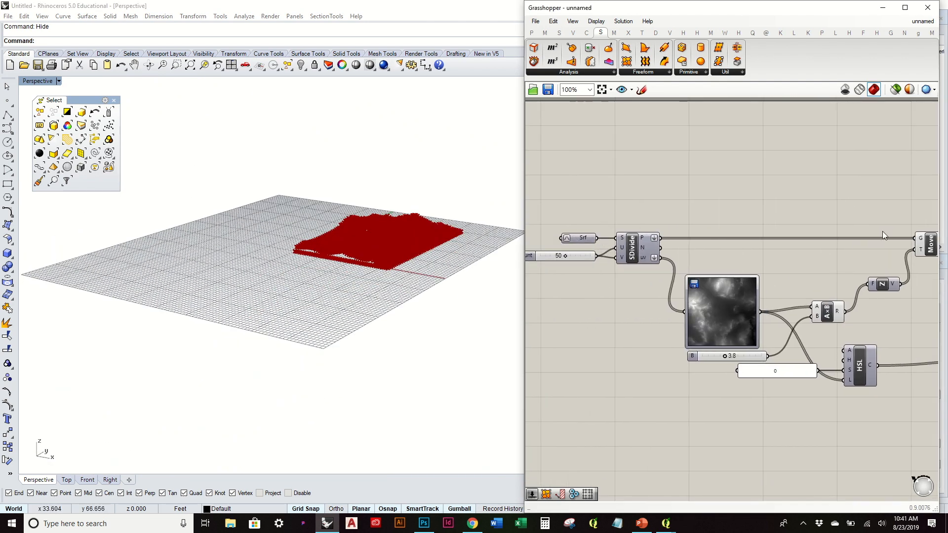
# - Reposition the Surface From Points component slightly and connect the Move component's geometry output to its P input
pyautogui.moveTo(884, 236); pyautogui.dragTo(674, 236, button='right')
pyautogui.scroll(3, 834, 224)
pyautogui.moveTo(793, 213); pyautogui.dragTo(824, 234)
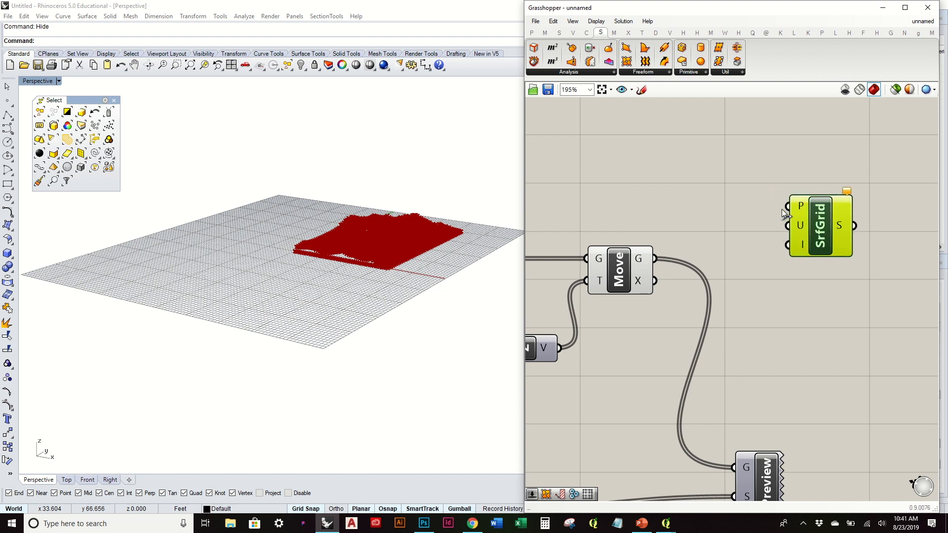
pyautogui.moveTo(800, 210); pyautogui.dragTo(655, 258)
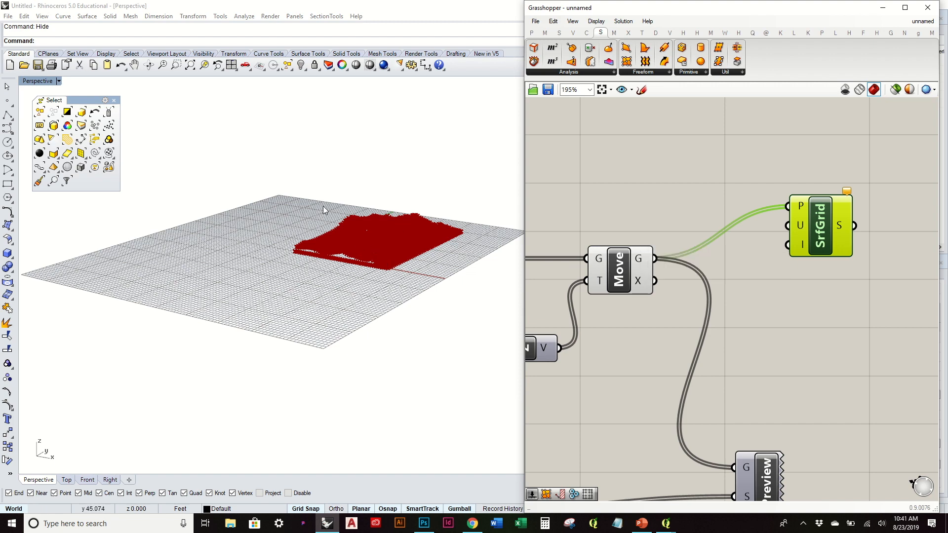
# - Examine the description of Divide Surface's U Count input and the slider feeding its U and V inputs
pyautogui.moveTo(323, 210); pyautogui.dragTo(341, 234, button='right')
pyautogui.moveTo(758, 241); pyautogui.dragTo(847, 231, button='right')
pyautogui.scroll(-3, 837, 232)
pyautogui.moveTo(715, 250); pyautogui.dragTo(870, 250, button='right')
pyautogui.scroll(4, 599, 256)
pyautogui.moveTo(609, 254); pyautogui.dragTo(670, 257, button='right')
pyautogui.moveTo(763, 258)
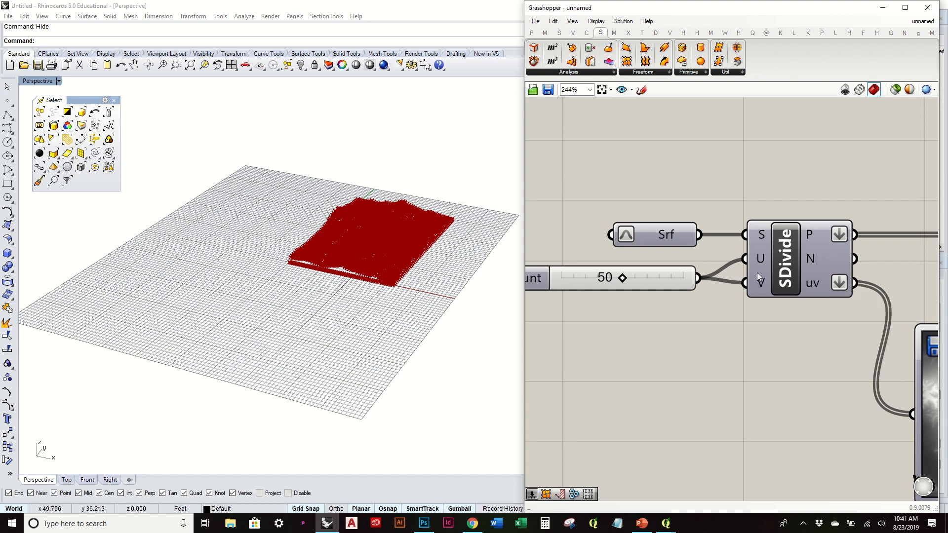
pyautogui.moveTo(678, 278); pyautogui.dragTo(680, 273)
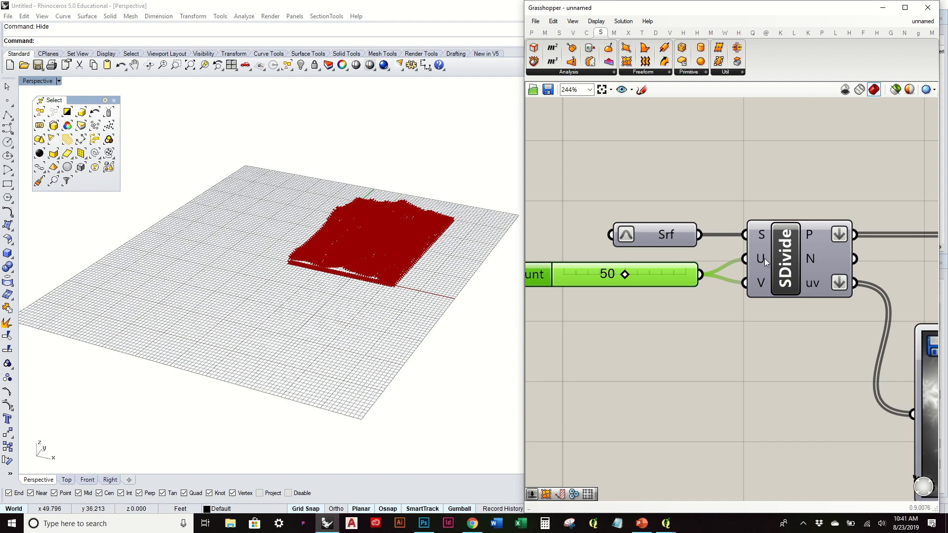
pyautogui.moveTo(764, 259); pyautogui.dragTo(725, 265, button='right')
pyautogui.moveTo(724, 266)
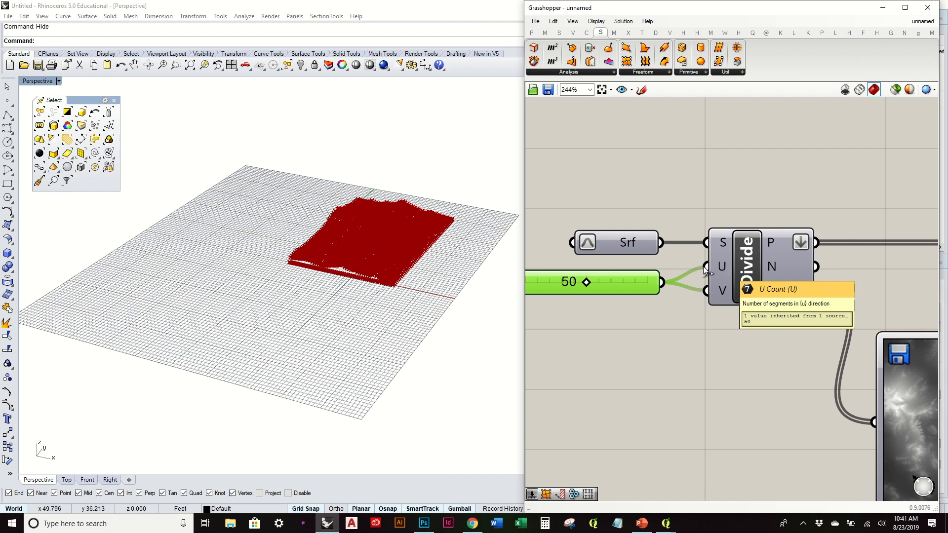
# - Inspect the individual division points and the segments between them at the origin corner of the grid
pyautogui.scroll(8, 267, 258)
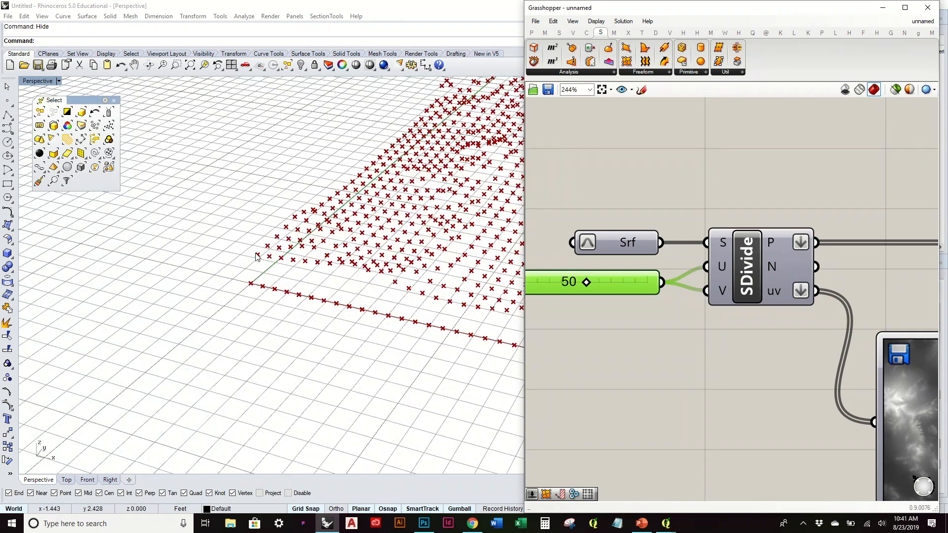
pyautogui.scroll(3, 257, 256)
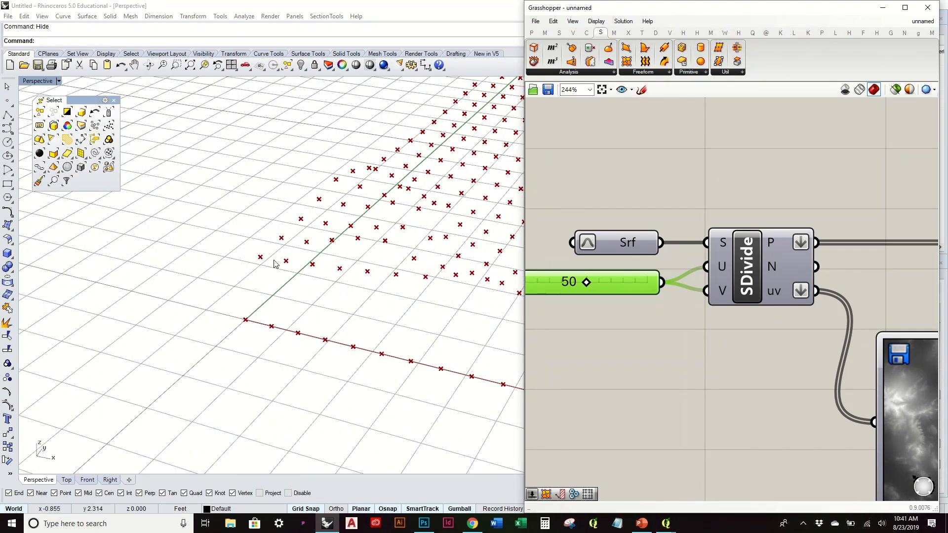
pyautogui.scroll(-2, 264, 256)
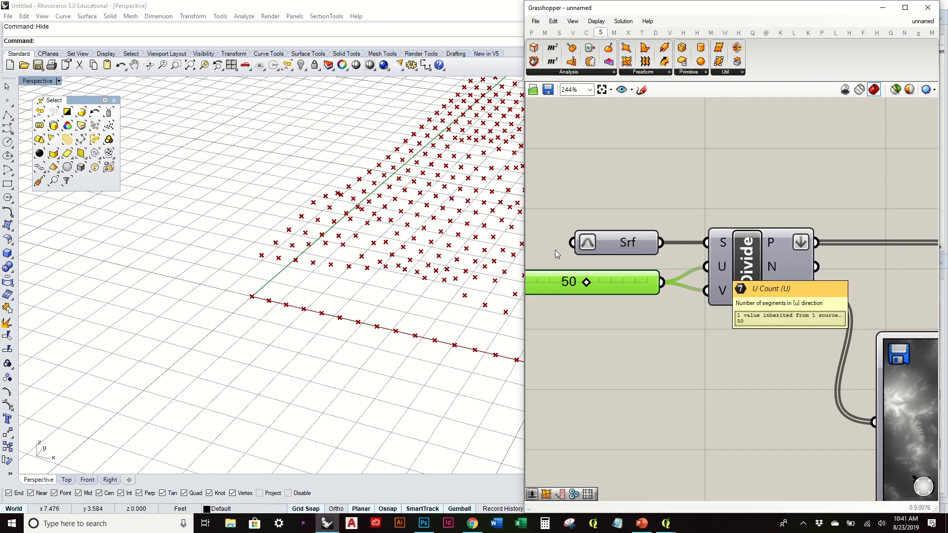
pyautogui.scroll(-2, 323, 224)
pyautogui.scroll(-6, 174, 219)
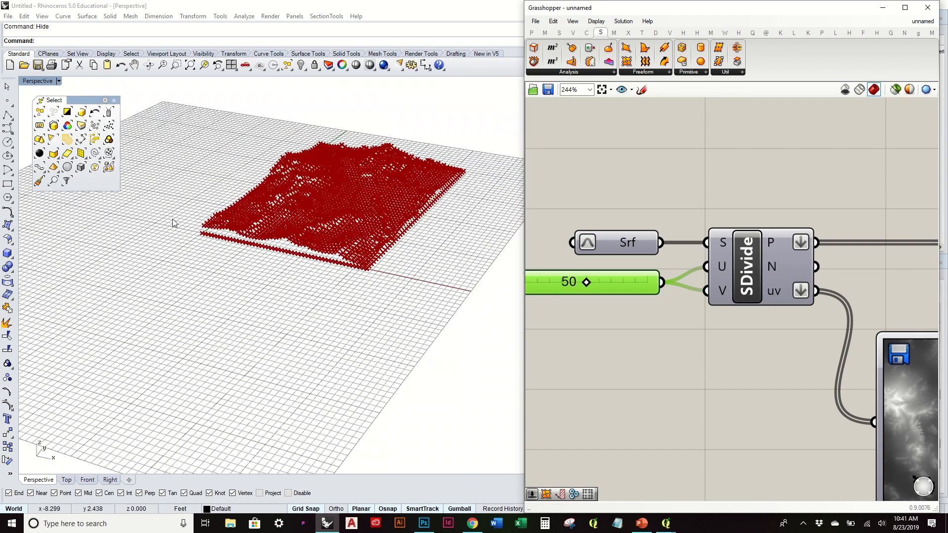
# - Compare the U Count input description of Surface From Points with that of Divide Surface
pyautogui.scroll(-4, 711, 267)
pyautogui.moveTo(864, 265); pyautogui.dragTo(762, 269, button='right')
pyautogui.scroll(6, 817, 257)
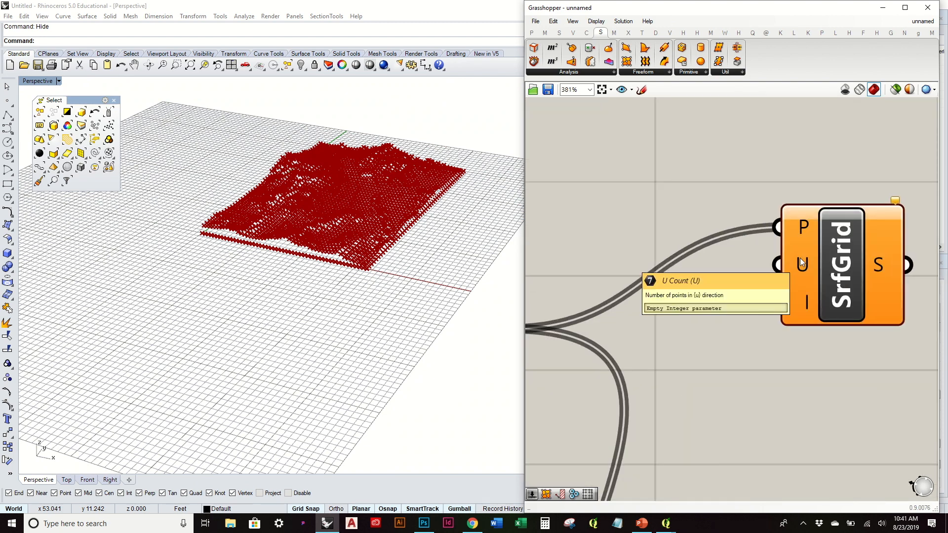
pyautogui.scroll(-8, 800, 258)
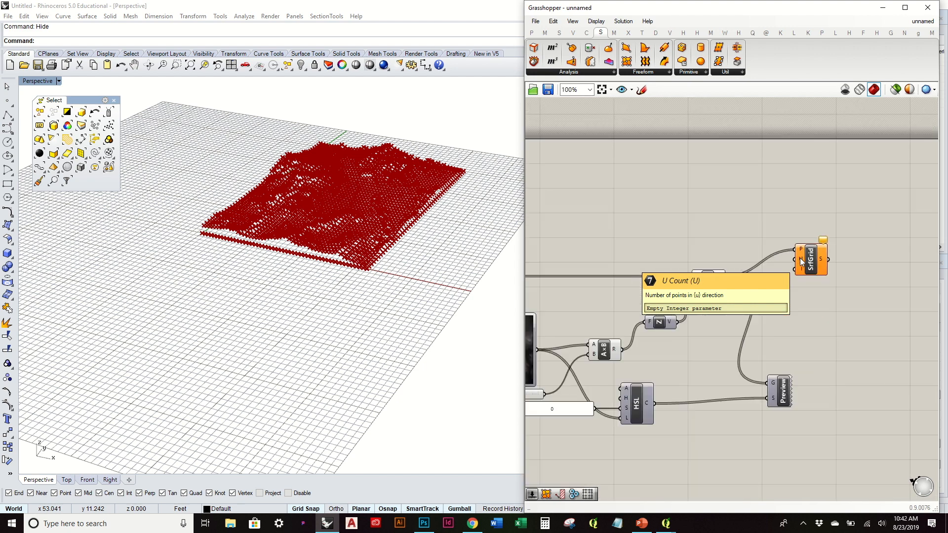
pyautogui.moveTo(612, 262); pyautogui.dragTo(733, 272, button='right')
pyautogui.scroll(4, 650, 286)
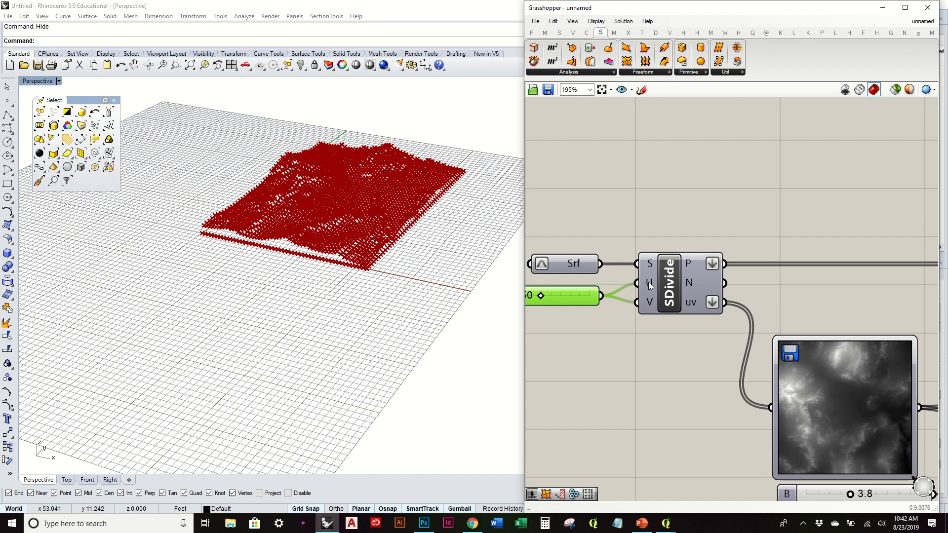
pyautogui.moveTo(649, 287)
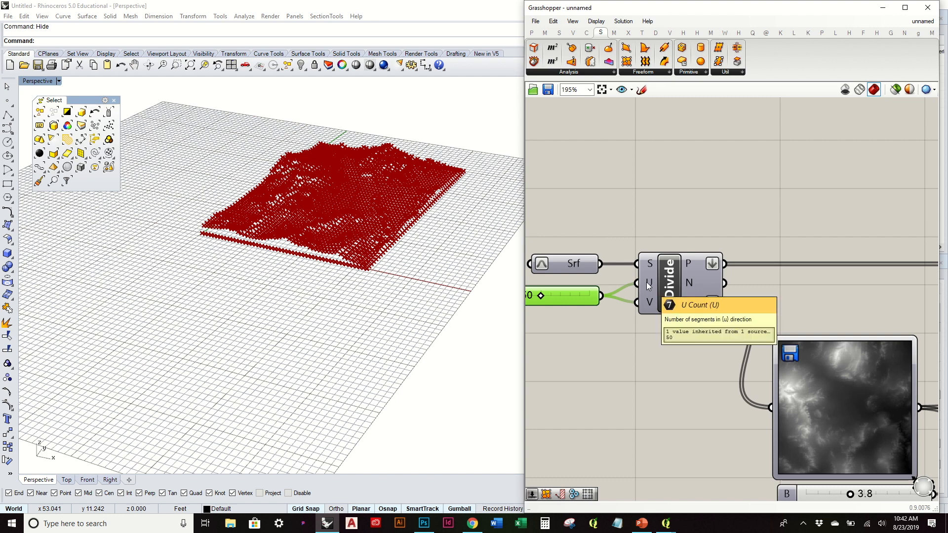
pyautogui.scroll(-2, 648, 286)
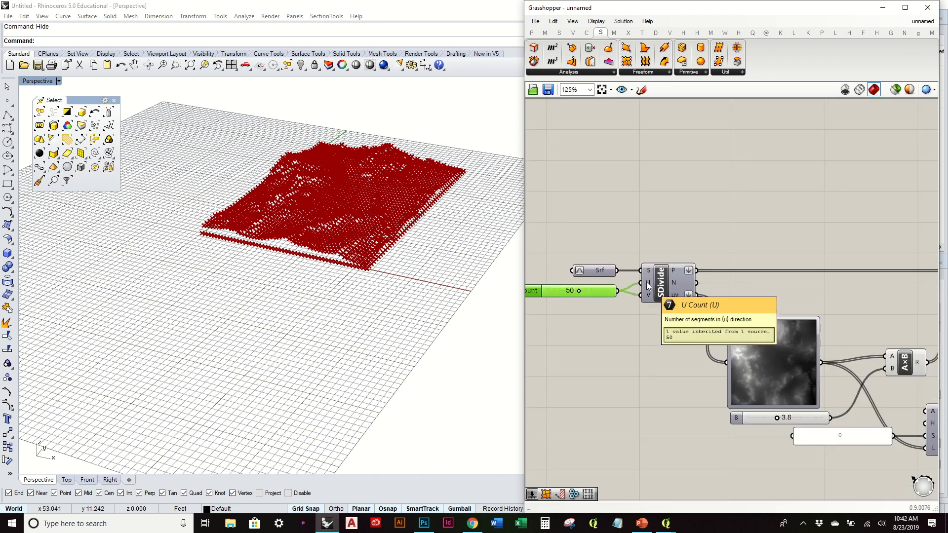
# - Line up the U Count slider with Divide Surface's U and V inputs and inspect the points and segments along the grid's front edge
pyautogui.scroll(3, 290, 271)
pyautogui.scroll(2, 184, 250)
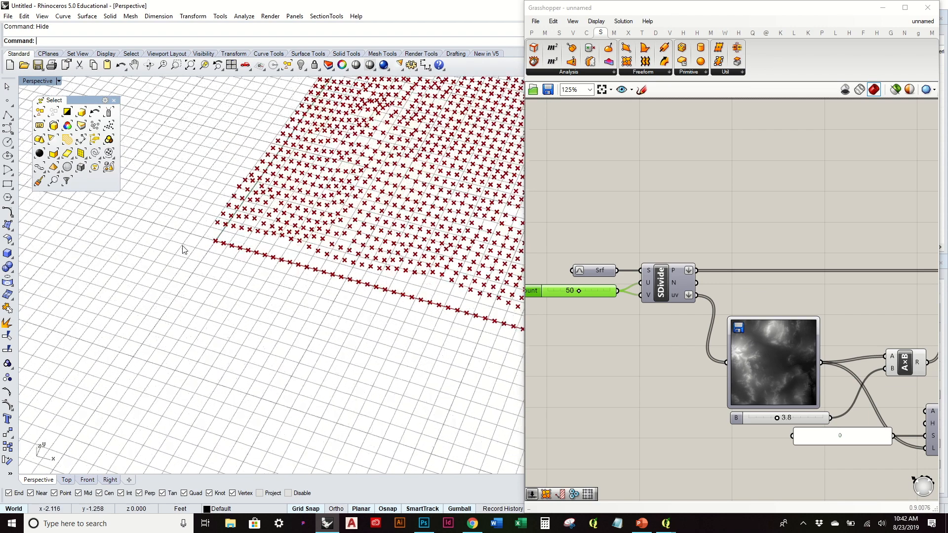
pyautogui.scroll(-4, 203, 243)
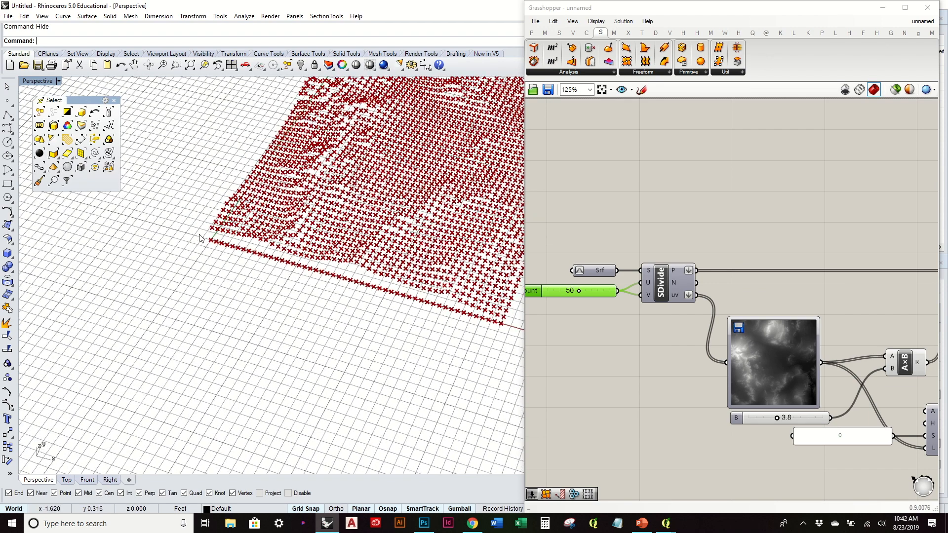
pyautogui.scroll(-2, 200, 239)
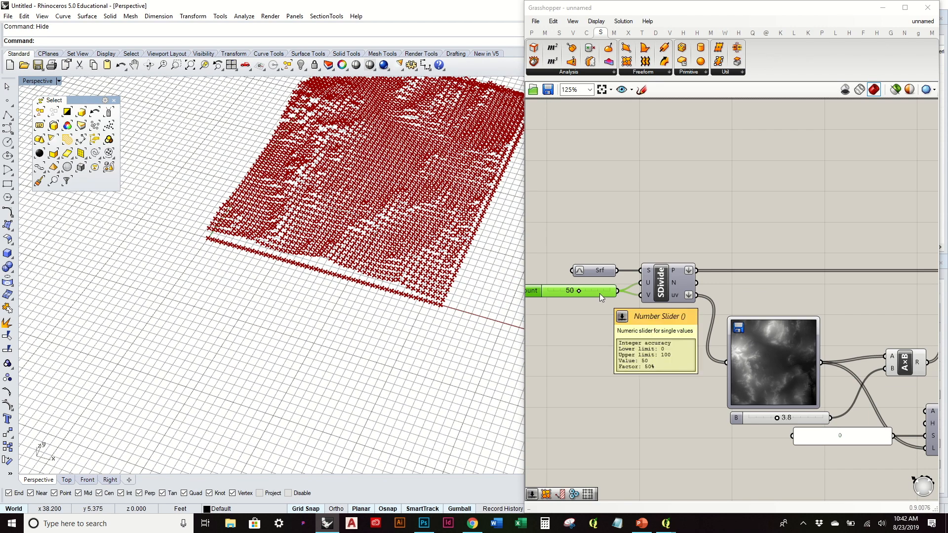
pyautogui.moveTo(600, 293); pyautogui.dragTo(606, 289)
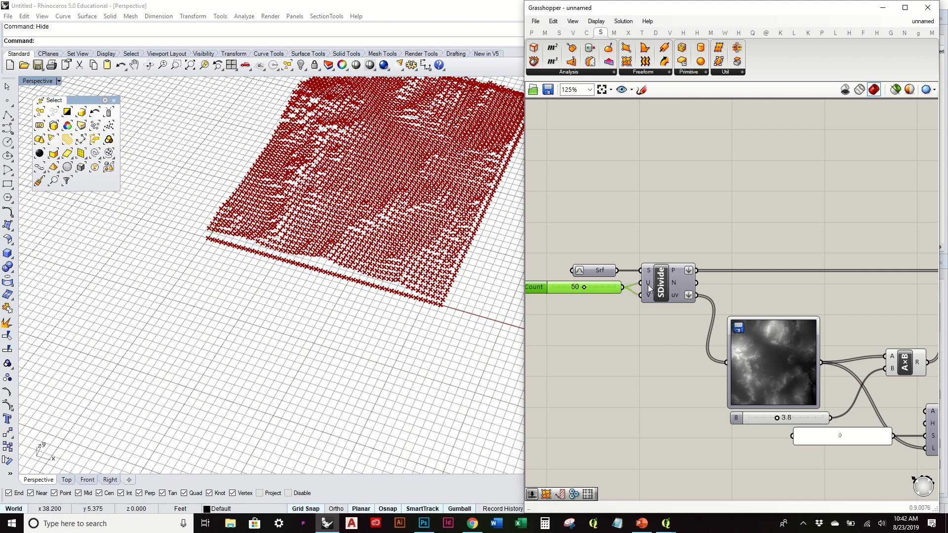
pyautogui.scroll(3, 220, 231)
pyautogui.scroll(1, 221, 230)
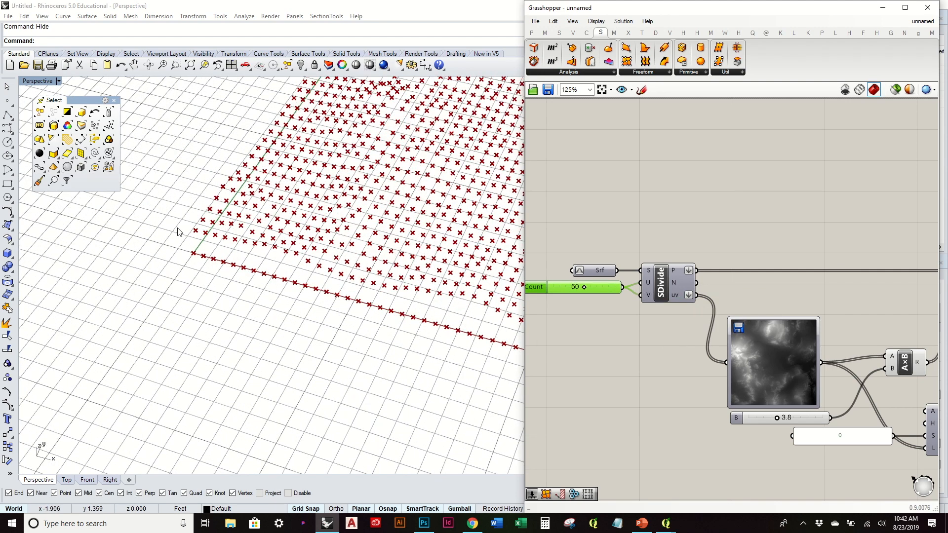
pyautogui.scroll(-3, 176, 231)
pyautogui.moveTo(245, 241); pyautogui.dragTo(461, 297, button='right')
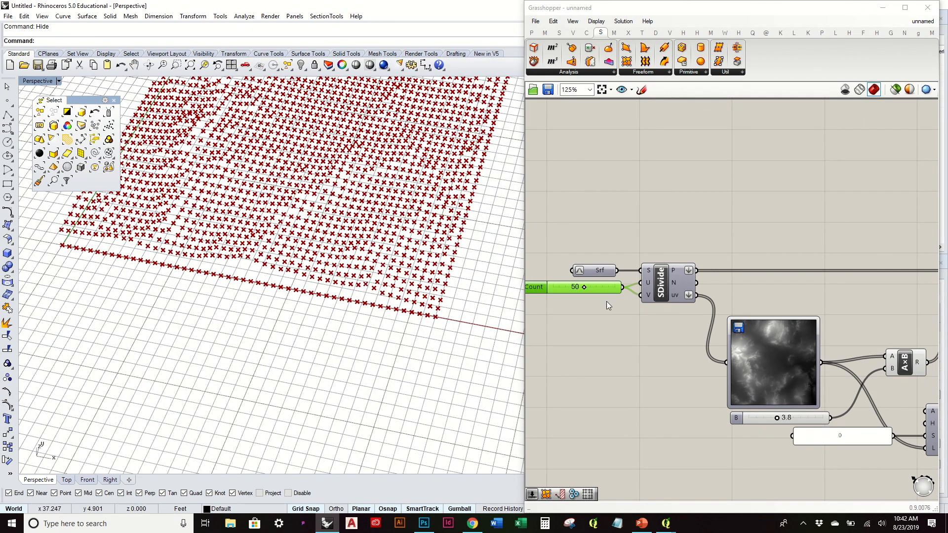
# - Connect the U Count slider's output to the U input of the Surface From Points component
pyautogui.scroll(-2, 623, 296)
pyautogui.moveTo(762, 246); pyautogui.dragTo(704, 258, button='right')
pyautogui.scroll(3, 864, 257)
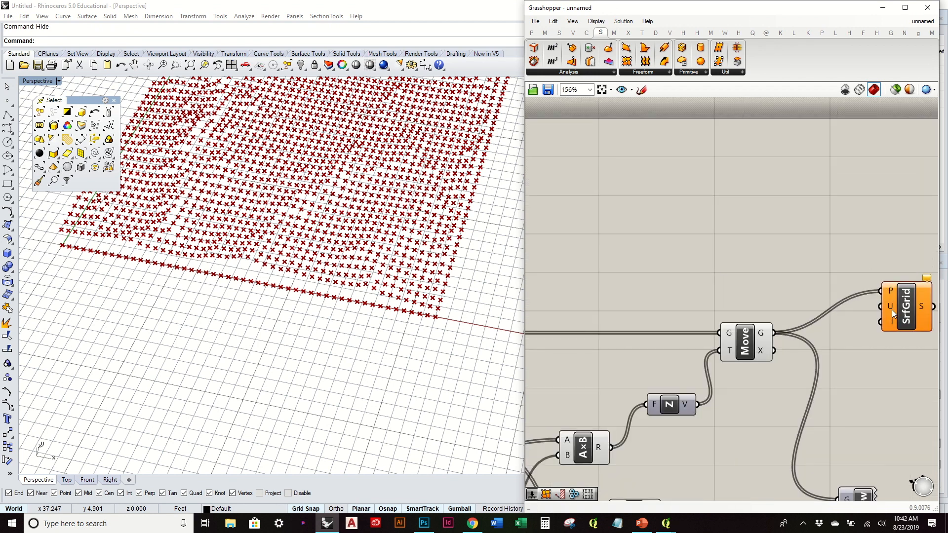
pyautogui.scroll(-3, 891, 307)
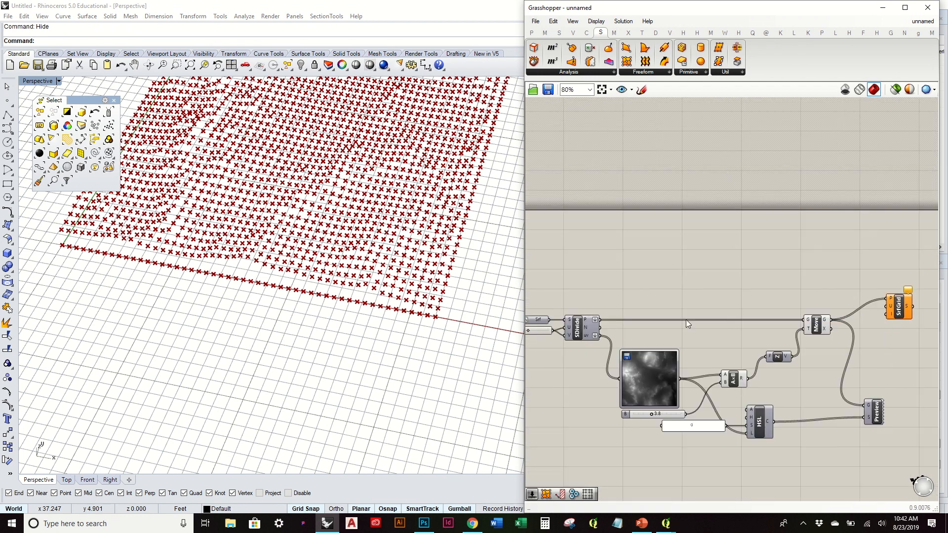
pyautogui.moveTo(535, 336); pyautogui.dragTo(554, 333, button='right')
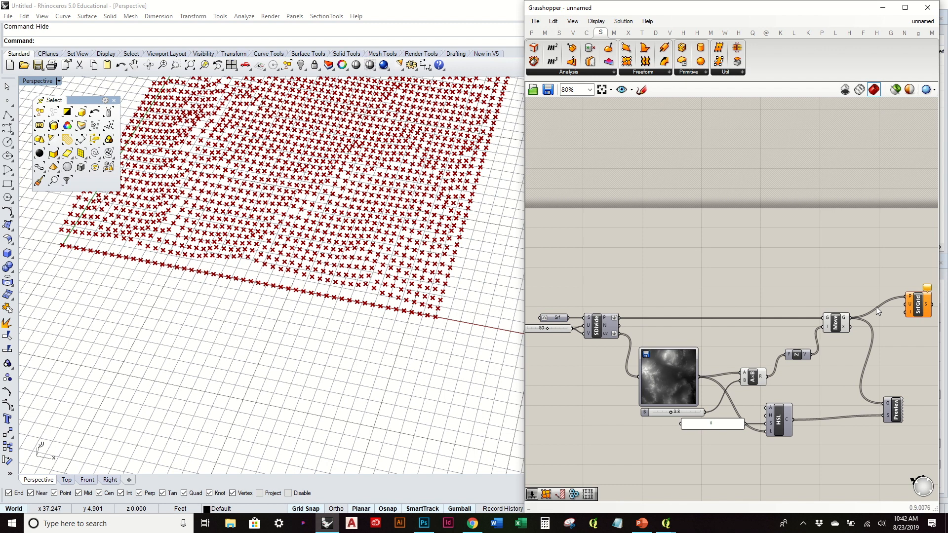
pyautogui.moveTo(607, 334); pyautogui.dragTo(627, 324, button='right')
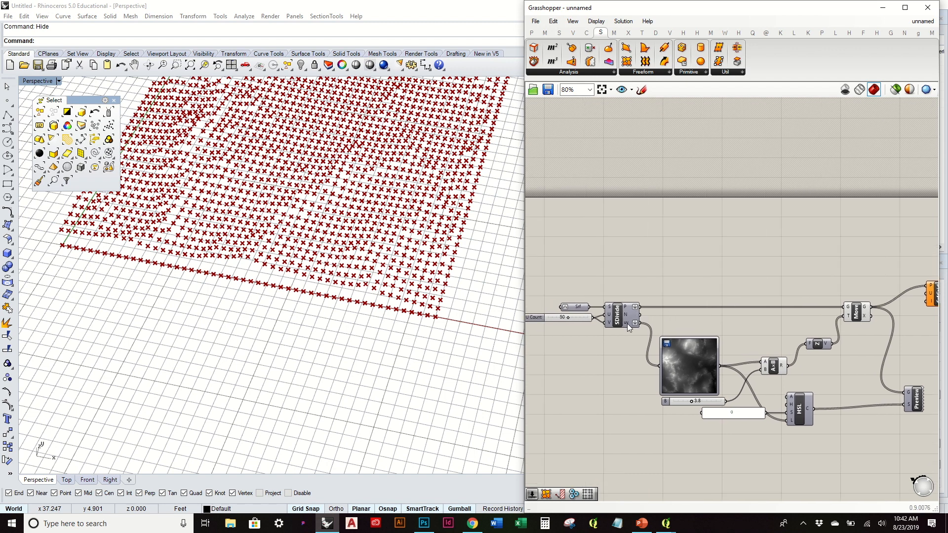
pyautogui.moveTo(895, 292); pyautogui.dragTo(845, 299, button='right')
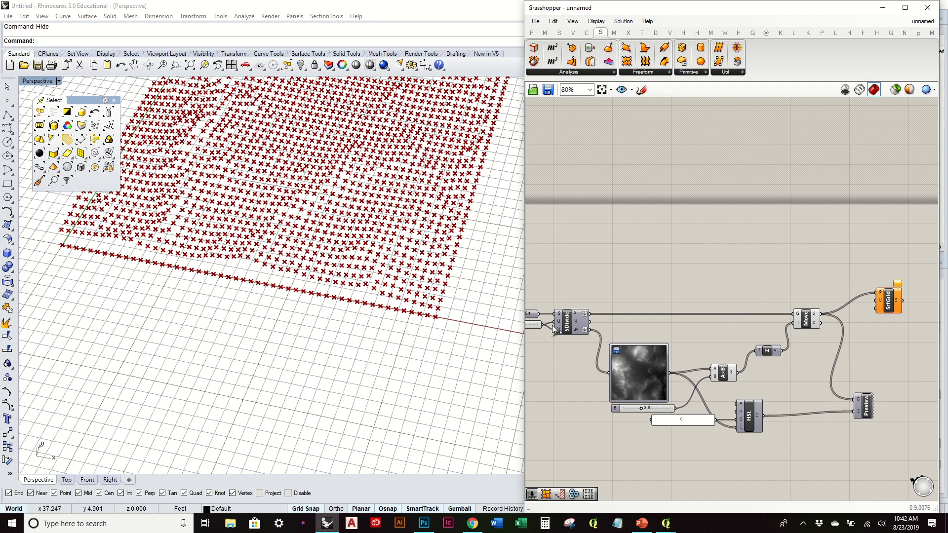
pyautogui.moveTo(542, 324); pyautogui.dragTo(875, 303)
# - Examine the raised point grid, the U Count input's description and the error marker on the Surface From Points component
pyautogui.scroll(5, 894, 294)
pyautogui.click(374, 225)
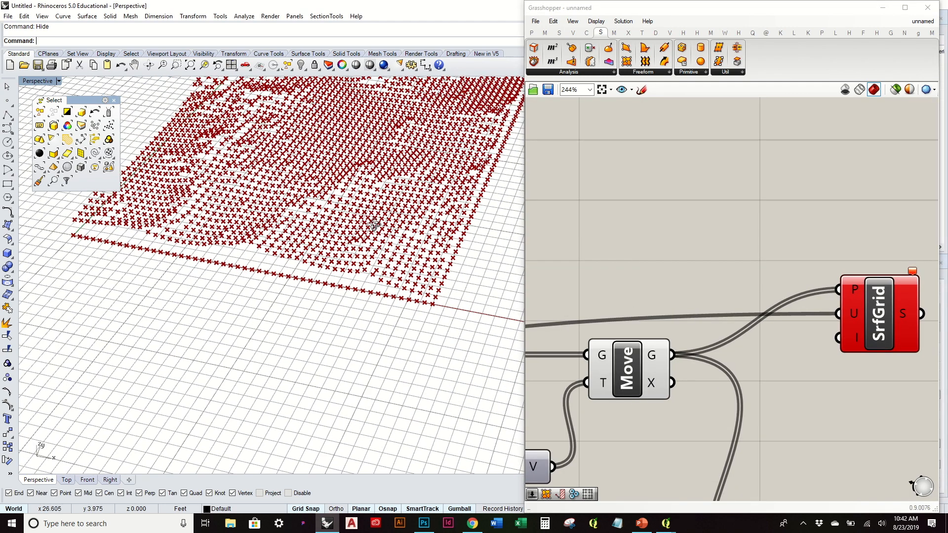
pyautogui.moveTo(374, 225); pyautogui.dragTo(378, 193, button='right')
pyautogui.moveTo(801, 287); pyautogui.dragTo(643, 248, button='right')
pyautogui.moveTo(719, 277); pyautogui.dragTo(725, 286)
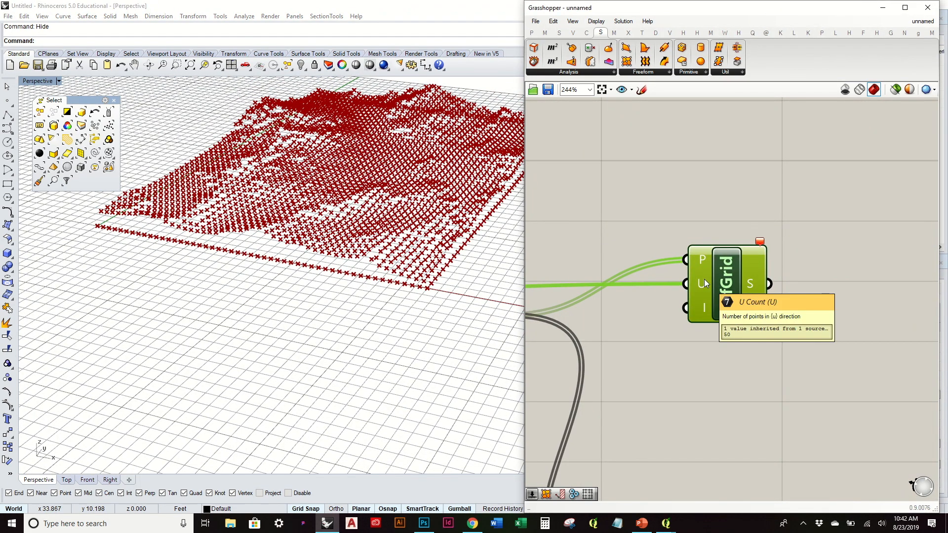
pyautogui.moveTo(761, 245)
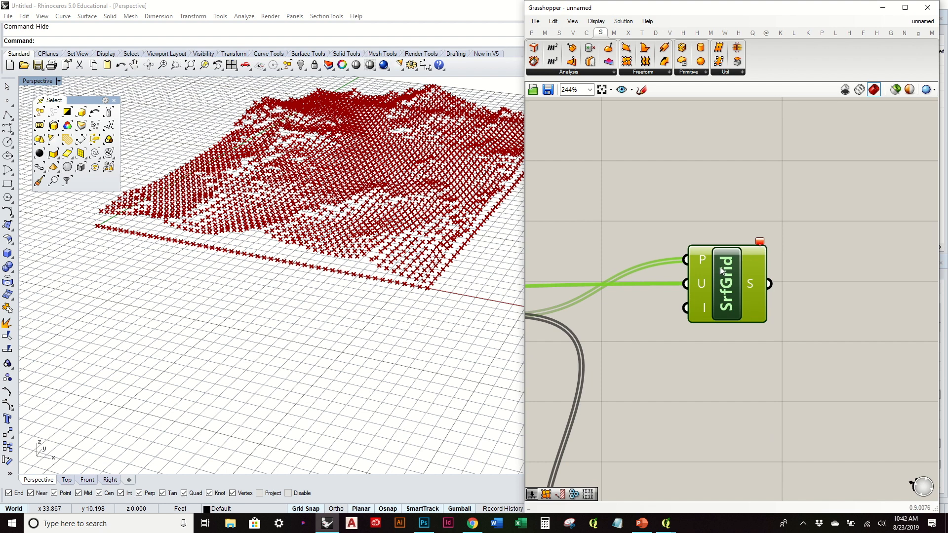
# - Set the expression x+1 on the U input of Surface From Points
pyautogui.moveTo(712, 273); pyautogui.dragTo(782, 275, button='right')
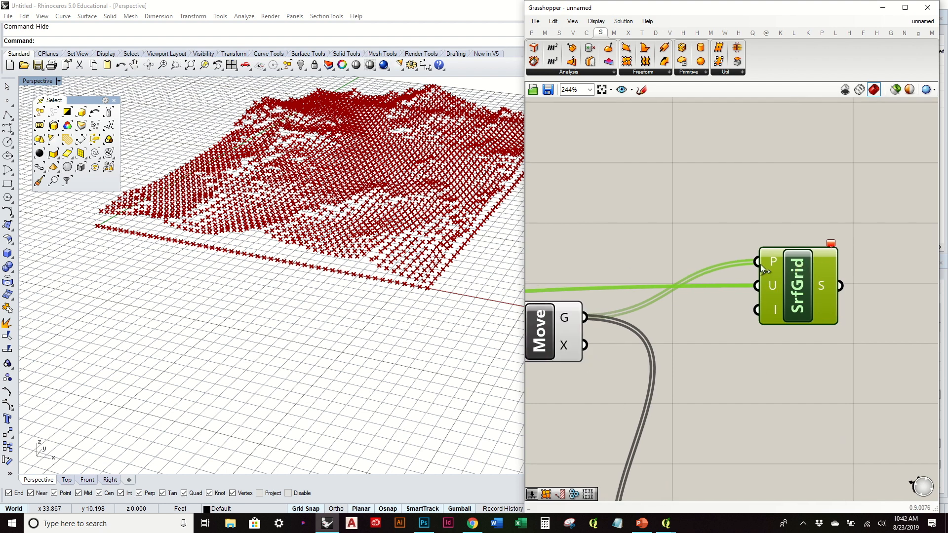
pyautogui.rightClick(775, 287)
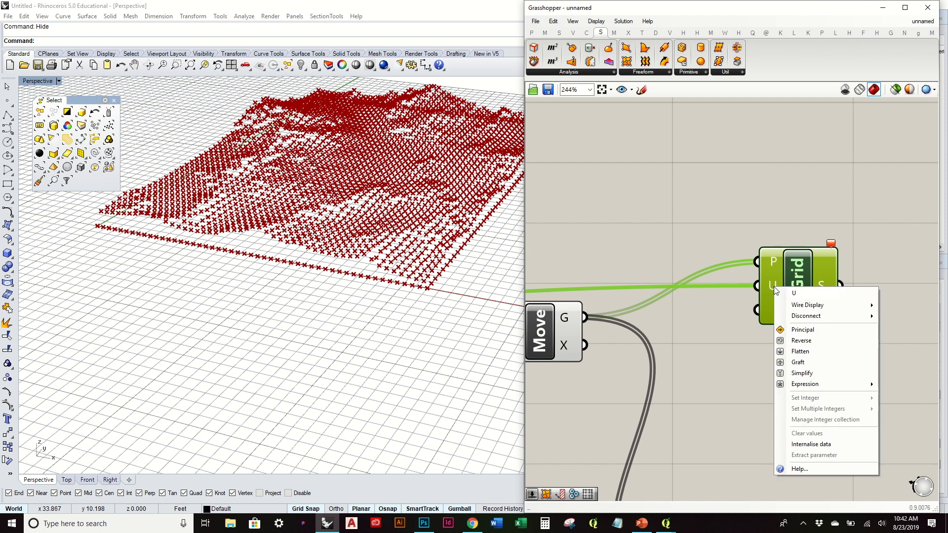
pyautogui.moveTo(820, 385)
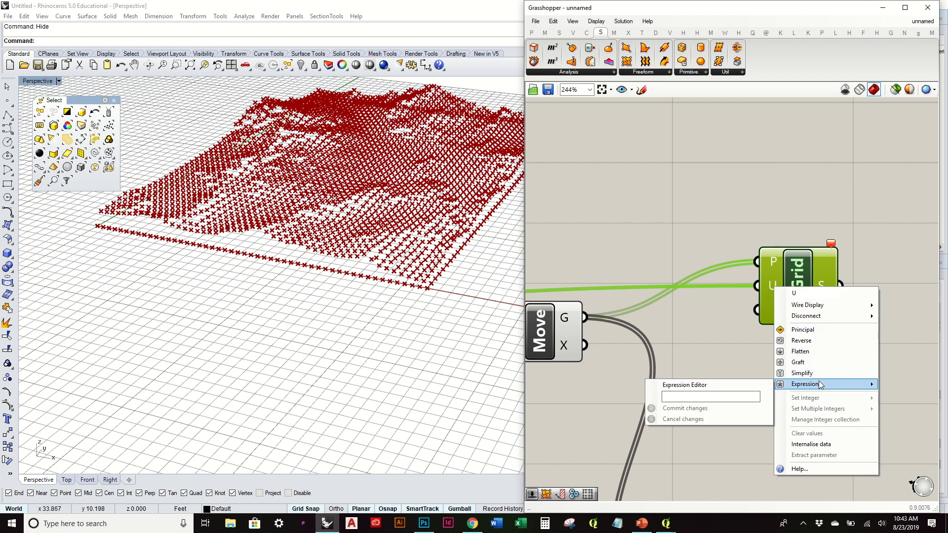
pyautogui.click(738, 396)
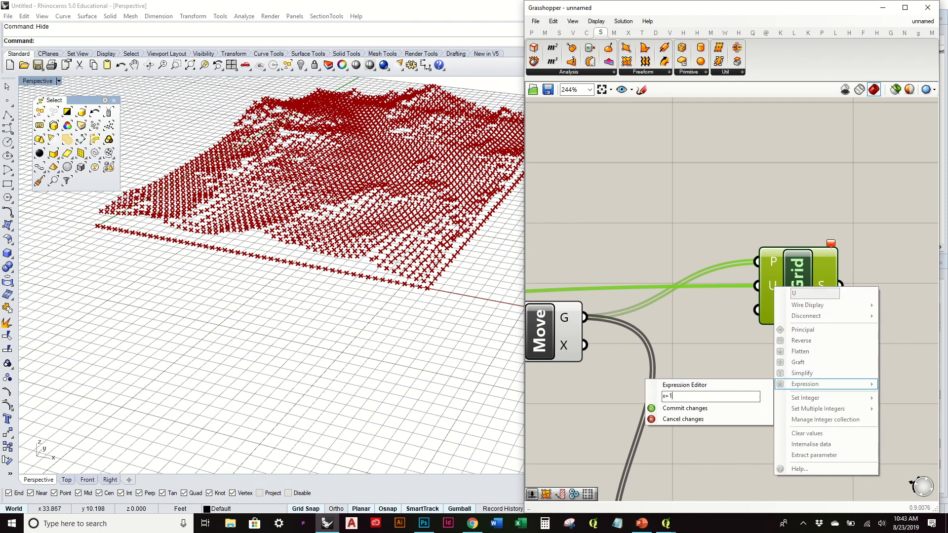
pyautogui.click(685, 408)
# - Turn off the preview of the Move component so that the generated terrain surface shows without the points
pyautogui.scroll(-5, 748, 367)
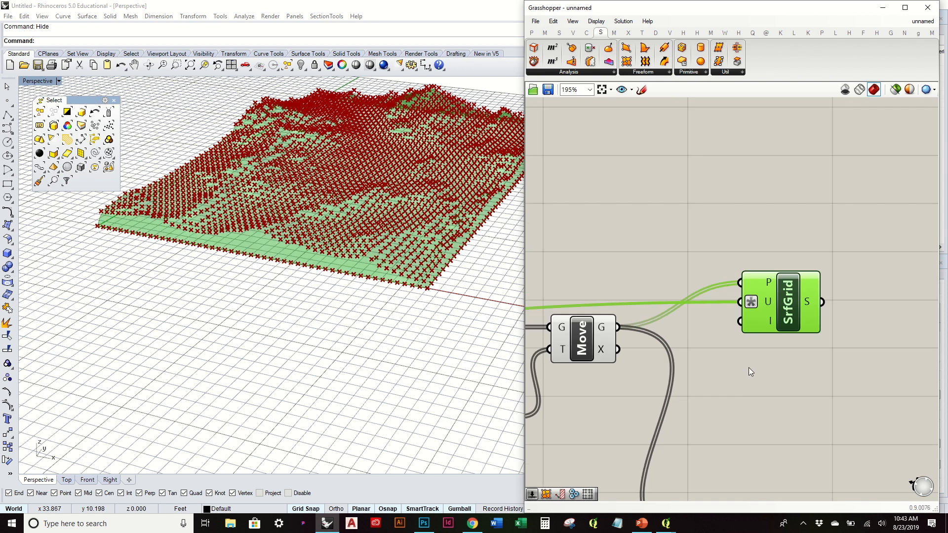
pyautogui.moveTo(654, 364); pyautogui.dragTo(714, 374, button='right')
pyautogui.scroll(-2, 832, 360)
pyautogui.scroll(4, 609, 358)
pyautogui.scroll(-3, 778, 384)
pyautogui.moveTo(908, 344); pyautogui.dragTo(741, 351, button='right')
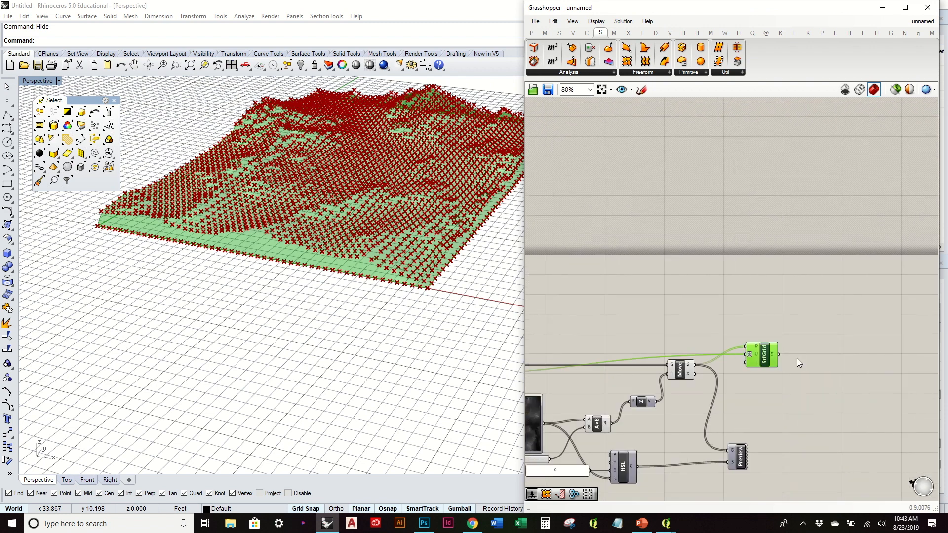
pyautogui.scroll(3, 780, 359)
pyautogui.click(744, 302)
pyautogui.scroll(-3, 766, 357)
pyautogui.moveTo(740, 395); pyautogui.dragTo(696, 330)
pyautogui.middleClick(696, 331)
pyautogui.click(731, 301)
pyautogui.moveTo(347, 264); pyautogui.dragTo(296, 297, button='right')
# - Bake the Surface From Points terrain into the Rhino model on Layer 01
pyautogui.click(779, 349)
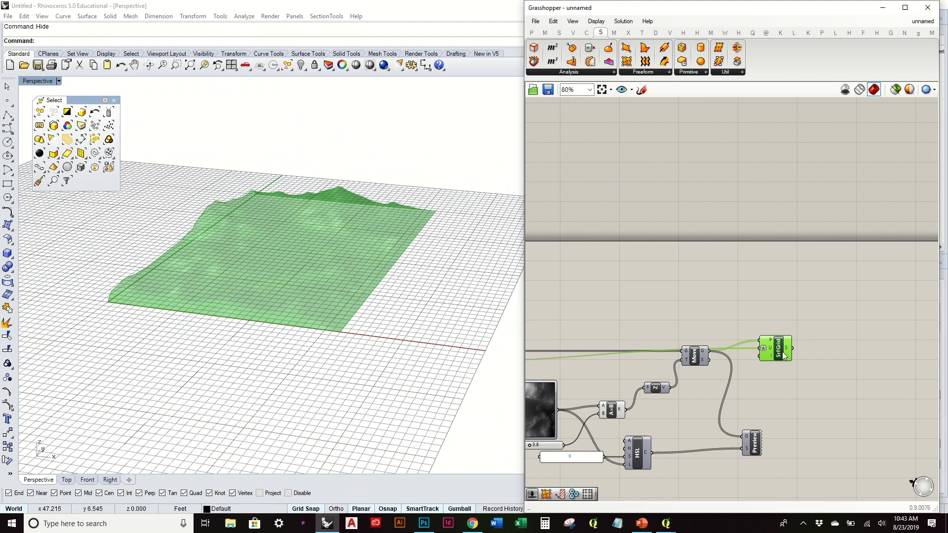
pyautogui.rightClick(784, 355)
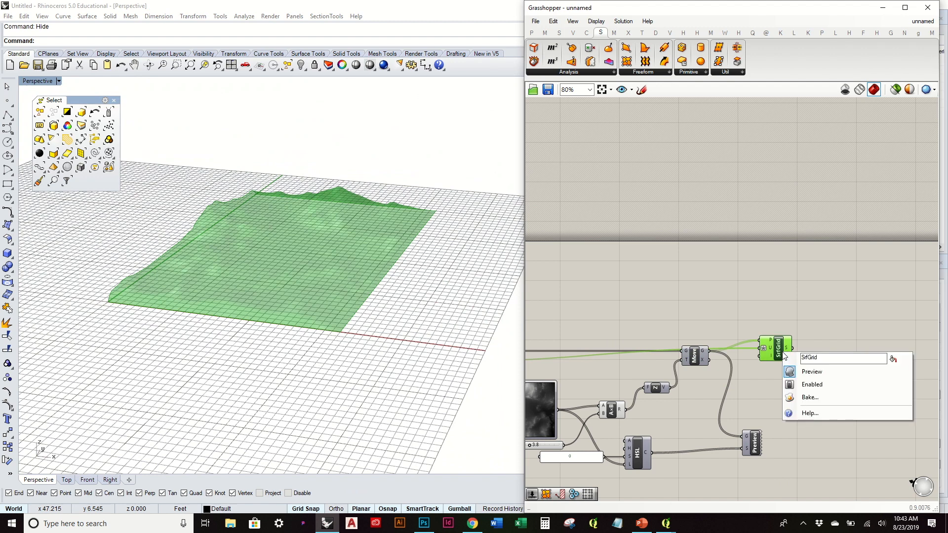
pyautogui.click(825, 393)
pyautogui.click(819, 329)
pyautogui.click(835, 486)
# - Move the baked terrain surface along the X axis until it sits beside the Grasshopper preview surface
pyautogui.scroll(-3, 191, 258)
pyautogui.click(243, 250)
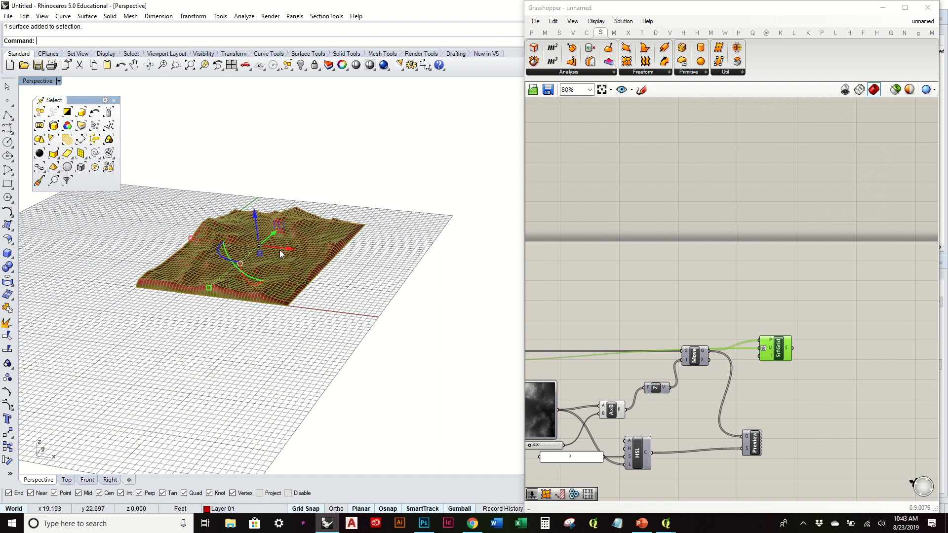
pyautogui.moveTo(419, 297); pyautogui.dragTo(462, 303)
pyautogui.click(450, 349)
pyautogui.moveTo(450, 348); pyautogui.dragTo(375, 283, button='right')
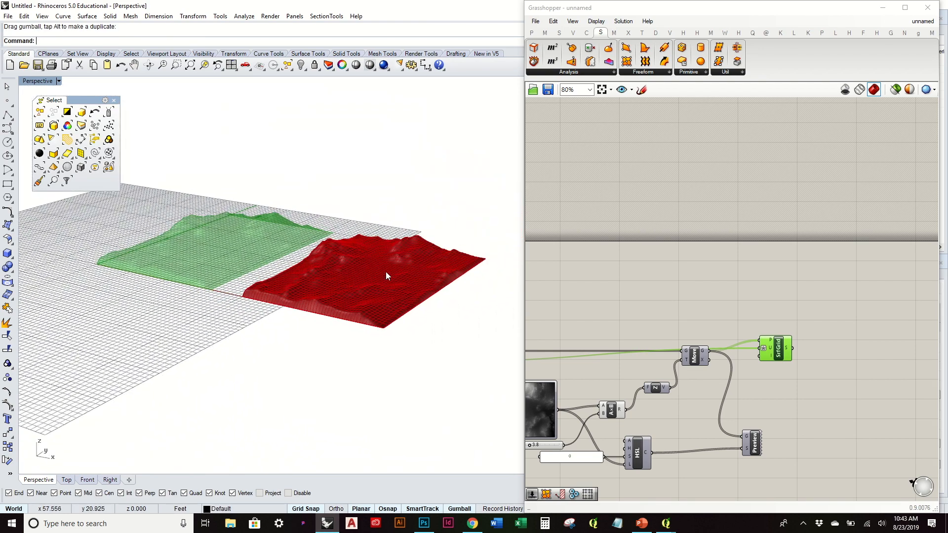
# - Set the Perspective viewport's display mode to Rendered
pyautogui.scroll(6, 386, 272)
pyautogui.click(49, 80)
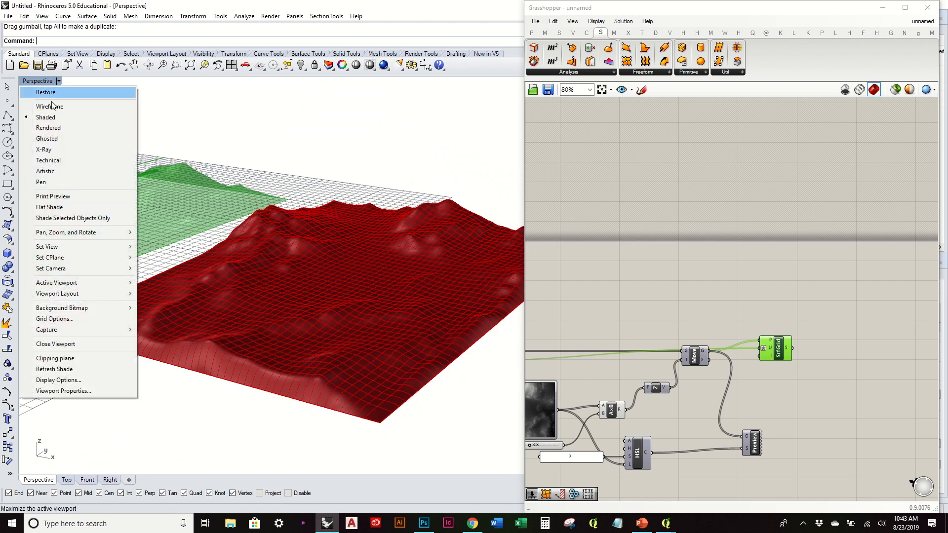
pyautogui.click(48, 128)
# - Examine the relief of the rendered baked terrain from several angles, along with the U Count slider feeding Divide Surface
pyautogui.moveTo(244, 185); pyautogui.dragTo(370, 242, button='right')
pyautogui.moveTo(733, 335); pyautogui.dragTo(857, 326, button='right')
pyautogui.moveTo(677, 332); pyautogui.dragTo(686, 331, button='right')
pyautogui.scroll(5, 687, 332)
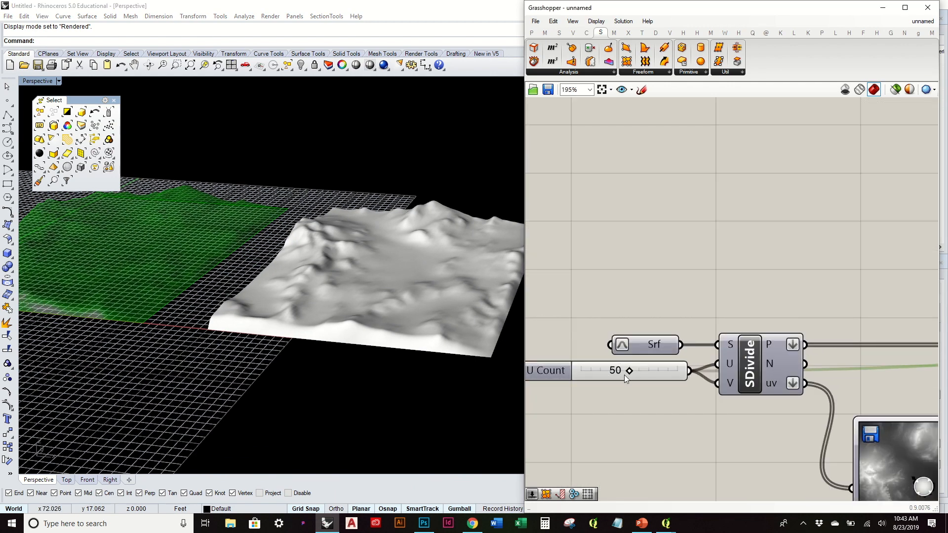
pyautogui.moveTo(380, 339); pyautogui.dragTo(356, 335, button='right')
pyautogui.scroll(-3, 273, 287)
pyautogui.moveTo(267, 297); pyautogui.dragTo(303, 289, button='right')
pyautogui.scroll(3, 345, 318)
pyautogui.moveTo(387, 345); pyautogui.dragTo(366, 295, button='right')
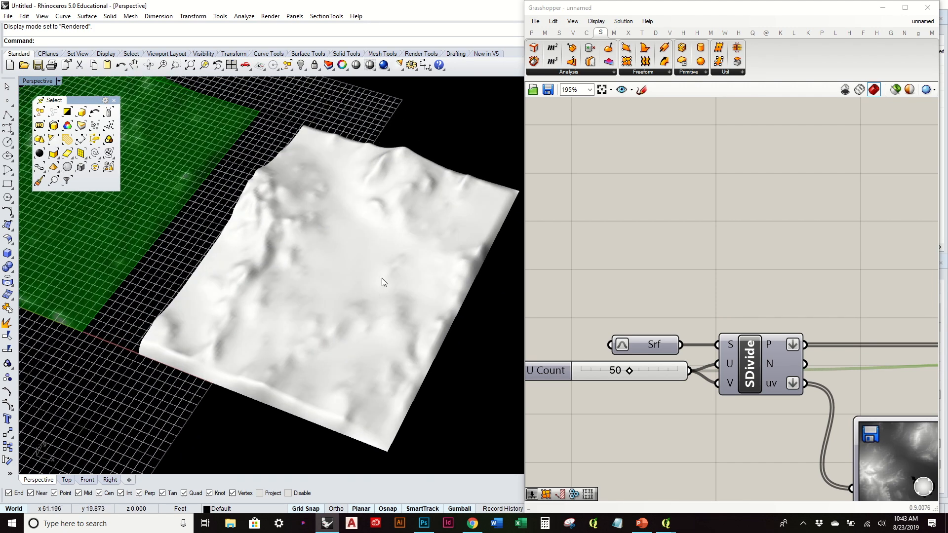
pyautogui.click(423, 524)
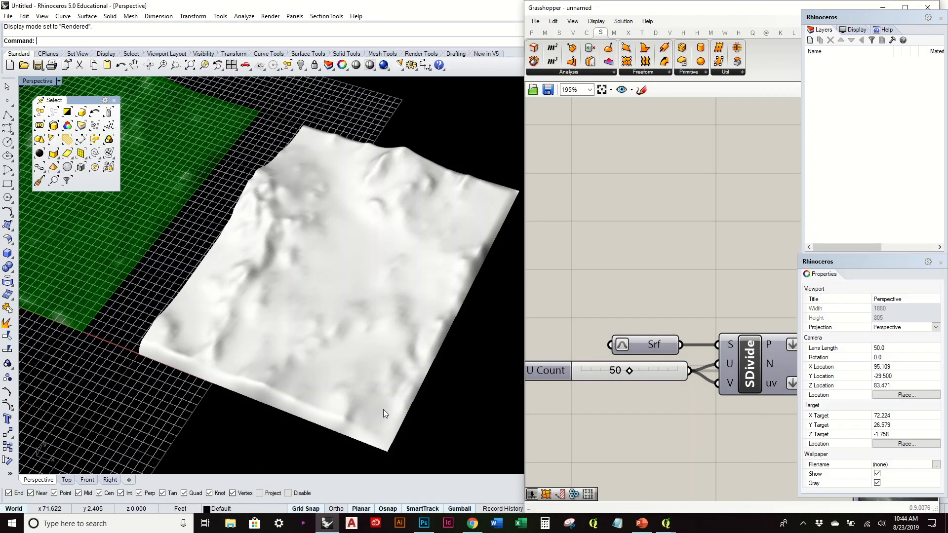
pyautogui.moveTo(384, 410); pyautogui.dragTo(374, 286, button='right')
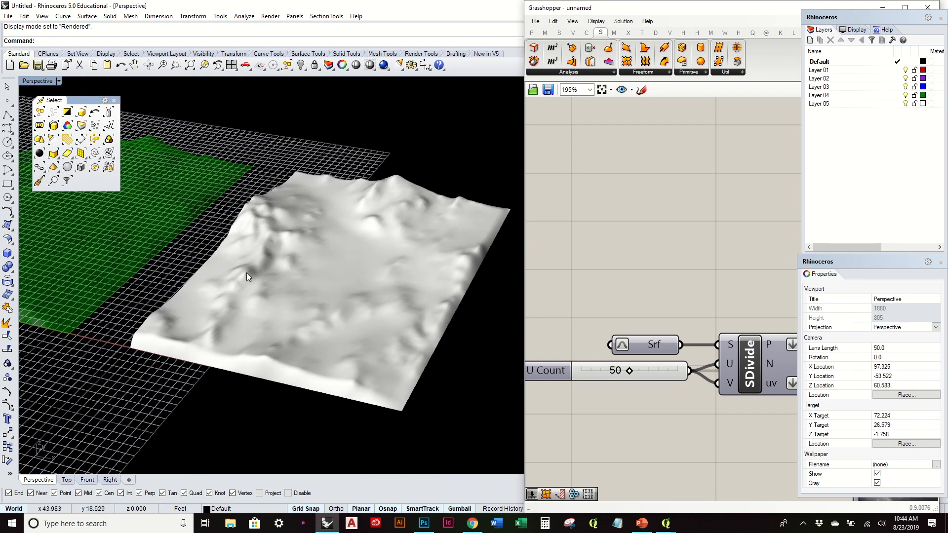
pyautogui.click(644, 120)
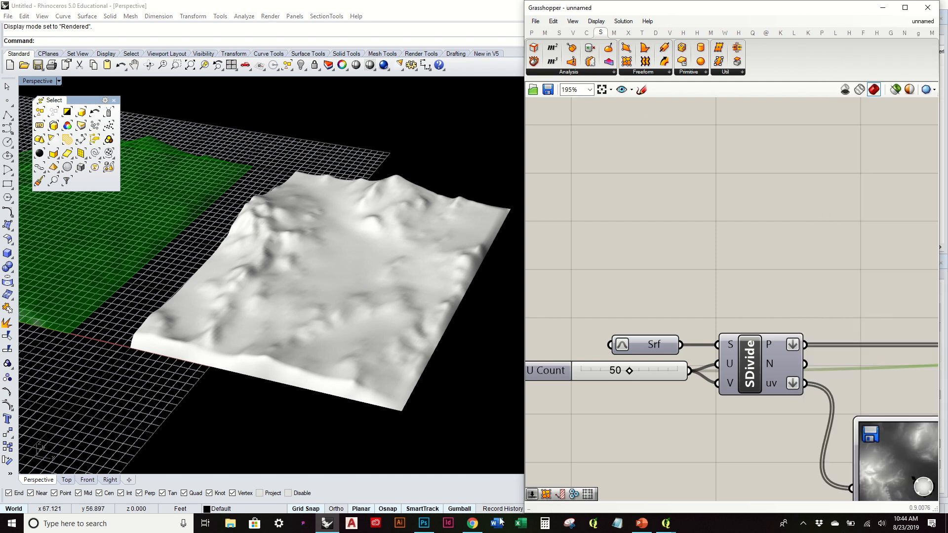
pyautogui.click(423, 522)
pyautogui.click(424, 520)
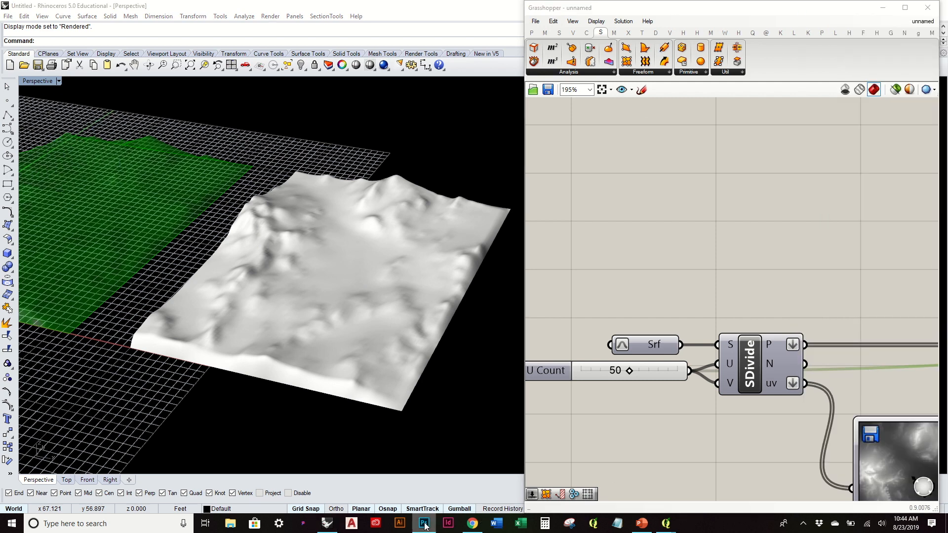
pyautogui.click(425, 523)
pyautogui.click(759, 13)
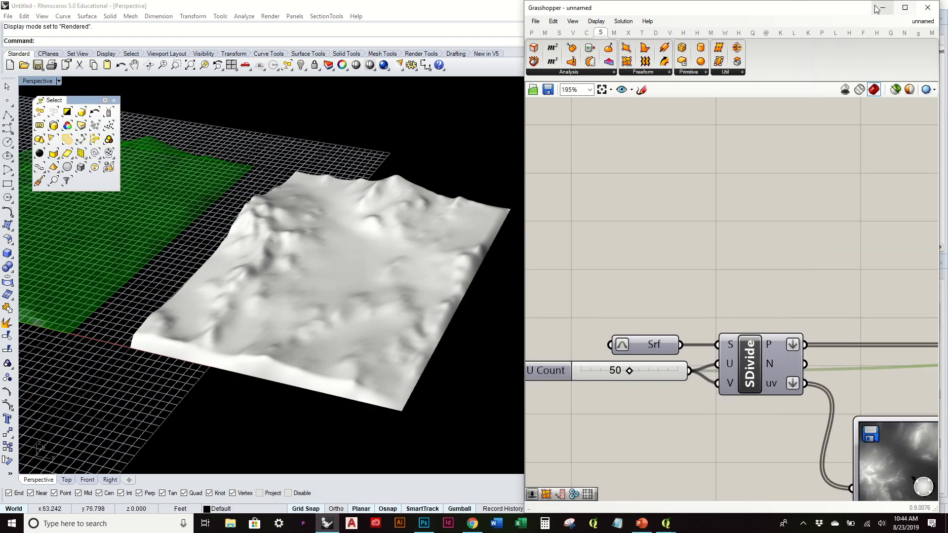
# - Set the baked terrain surface's material to be assigned by Object
pyautogui.click(877, 8)
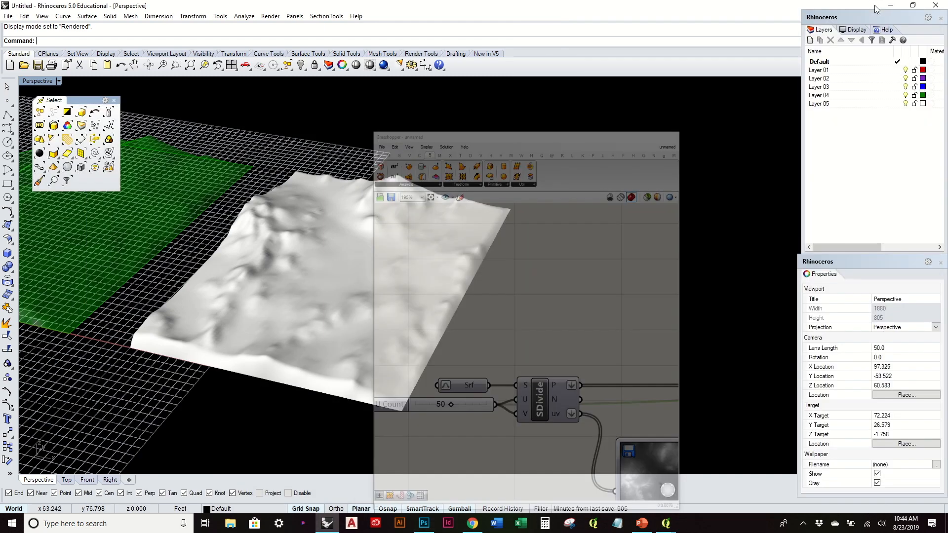
pyautogui.click(400, 272)
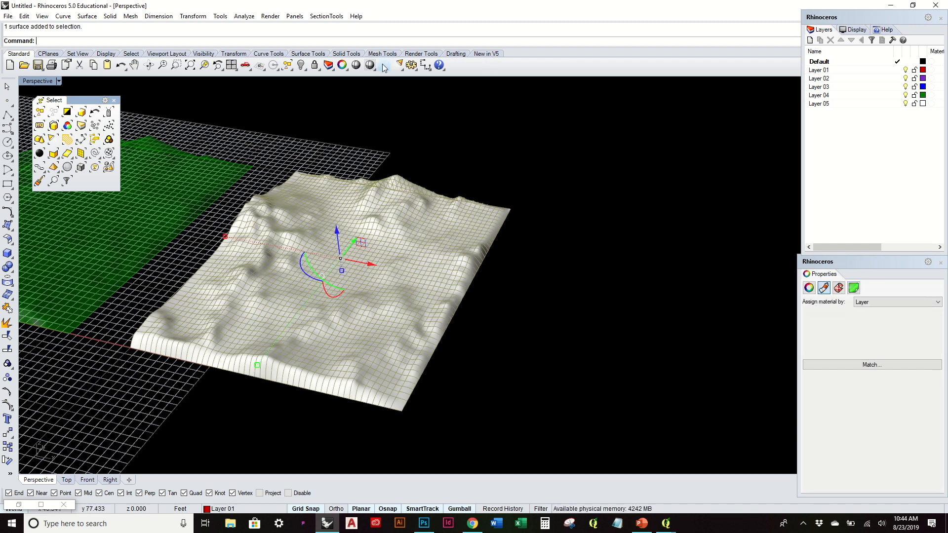
pyautogui.click(294, 16)
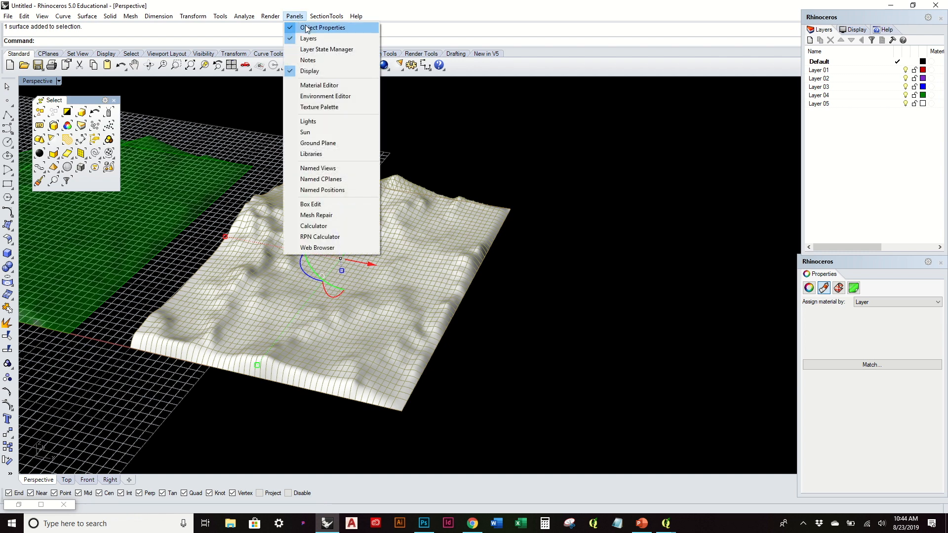
pyautogui.click(815, 292)
pyautogui.click(810, 288)
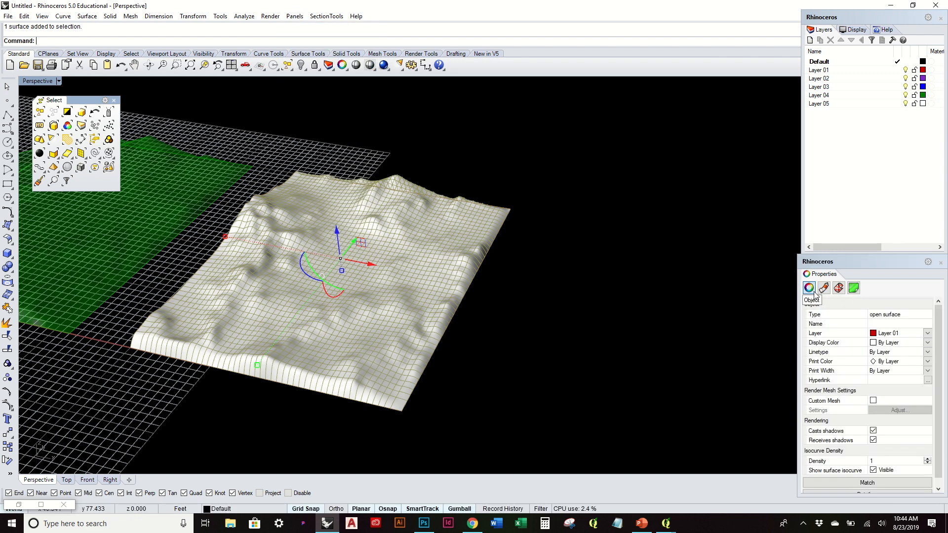
pyautogui.click(824, 289)
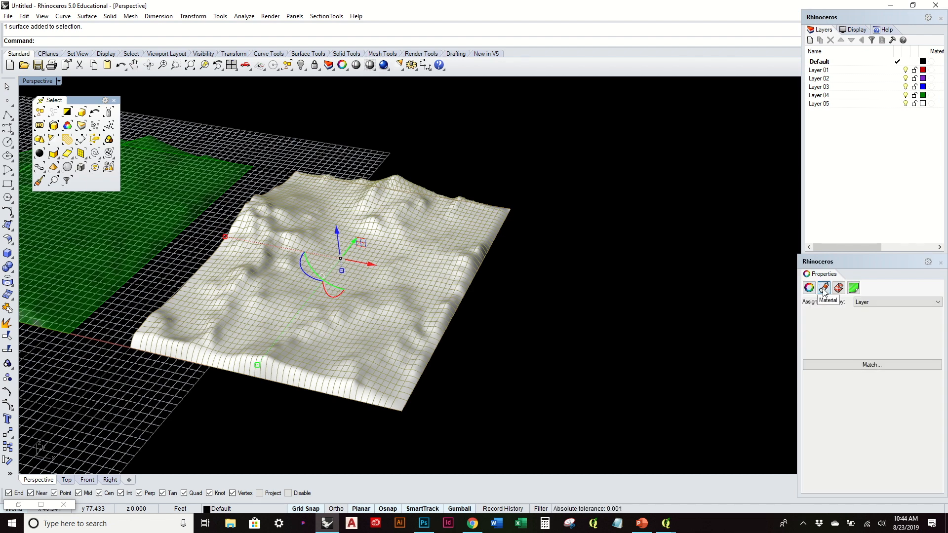
pyautogui.click(887, 303)
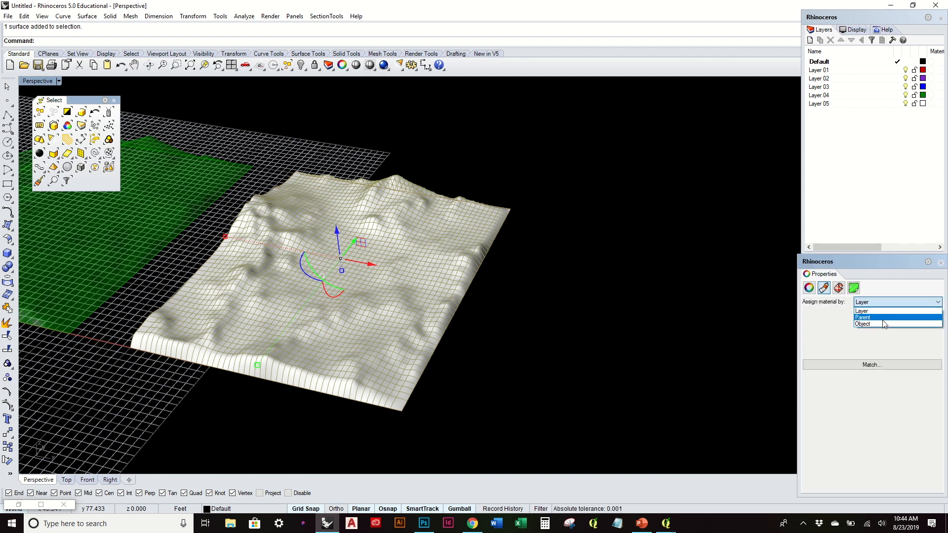
pyautogui.click(883, 323)
# - Assign the heightfield_merged image as the color texture of the terrain surface's material
pyautogui.moveTo(939, 383)
pyautogui.mouseDown()
pyautogui.moveTo(941, 418)
pyautogui.moveTo(942, 355)
pyautogui.moveTo(941, 391)
pyautogui.mouseUp()
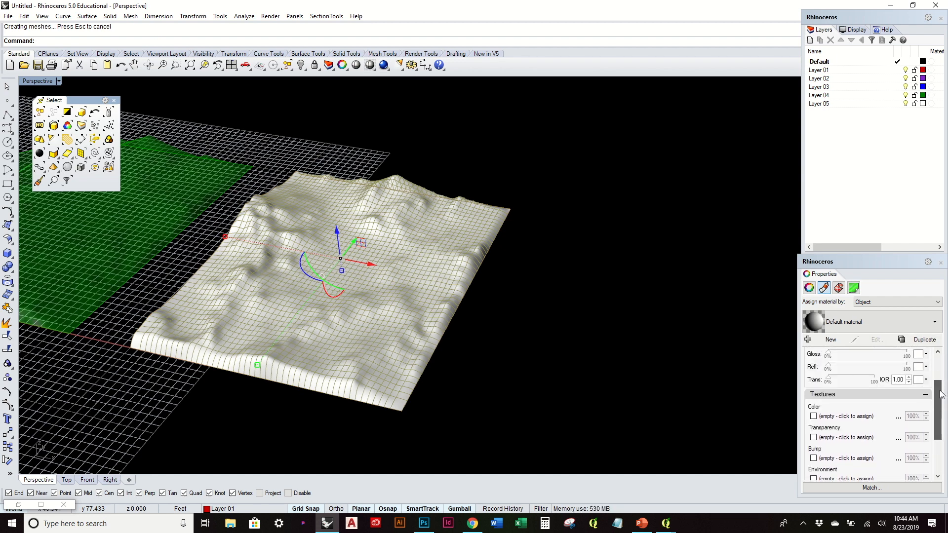
pyautogui.click(813, 416)
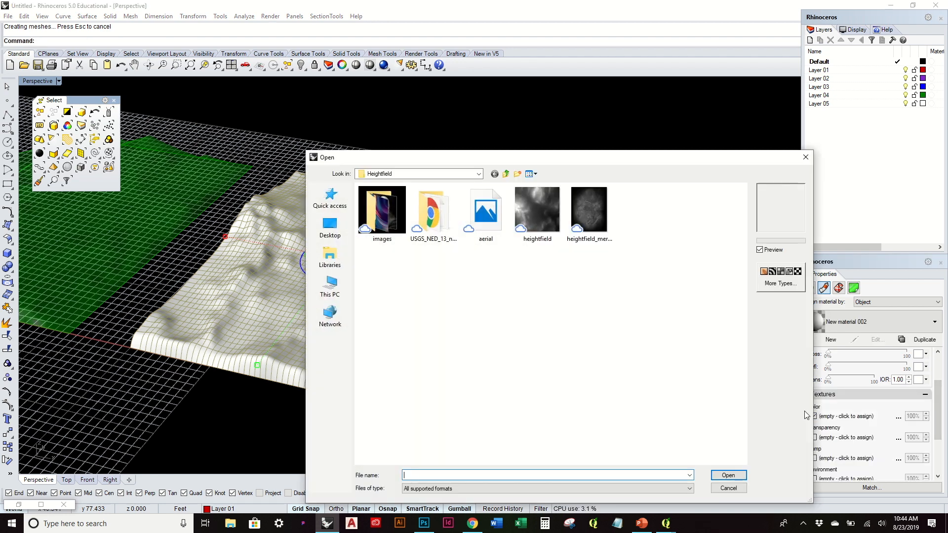
pyautogui.click(591, 210)
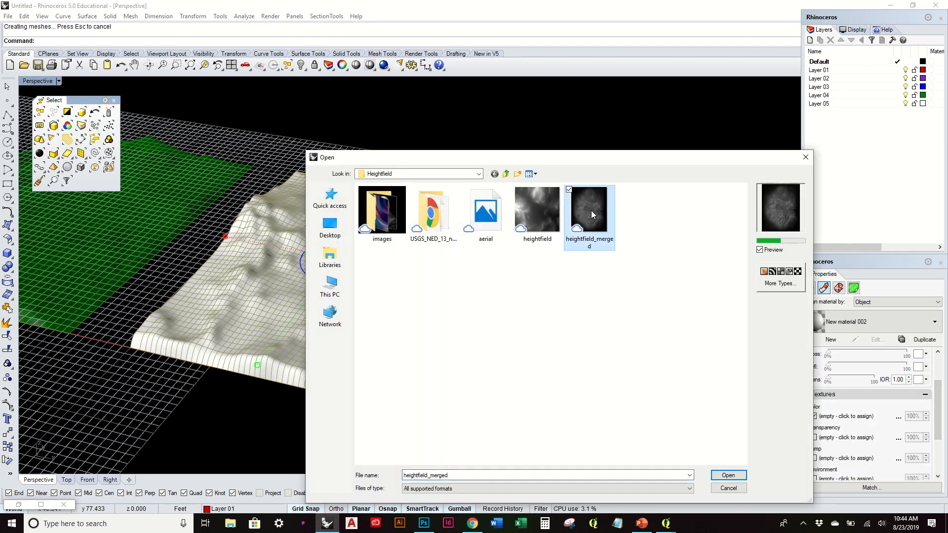
pyautogui.click(723, 476)
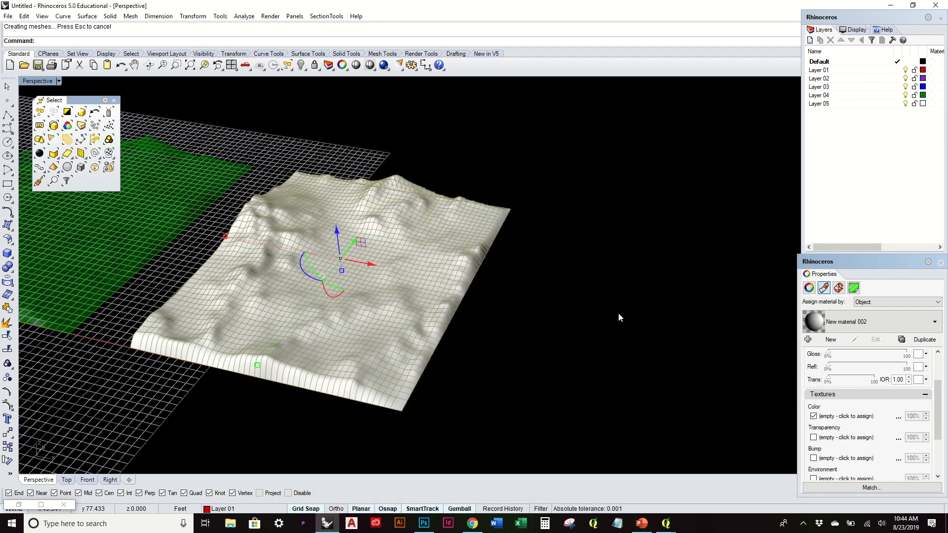
pyautogui.click(594, 316)
pyautogui.moveTo(477, 269); pyautogui.dragTo(447, 217, button='right')
pyautogui.scroll(4, 345, 237)
pyautogui.moveTo(389, 276); pyautogui.dragTo(381, 224, button='right')
pyautogui.scroll(-6, 341, 241)
pyautogui.scroll(-4, 389, 224)
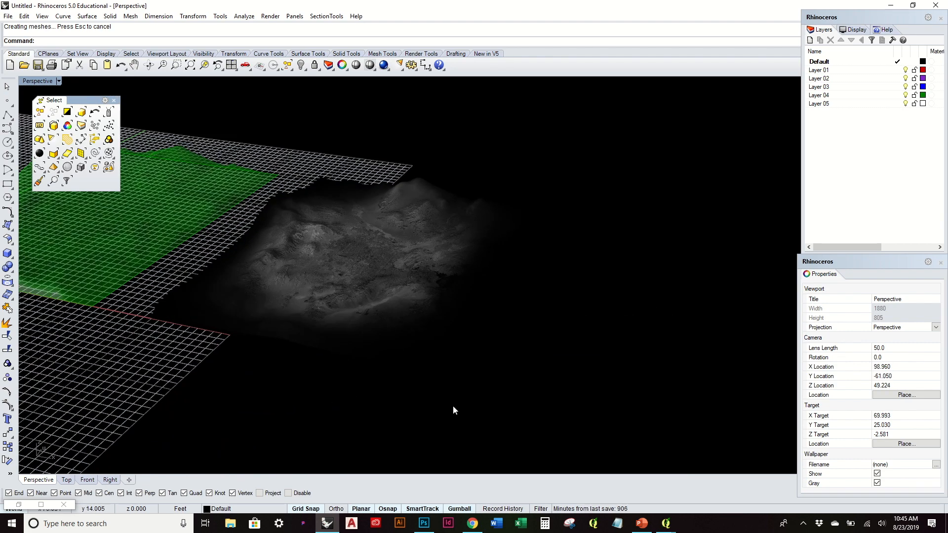
# - Turn off the Grasshopper terrain preview so only the baked surface displays in the Rhino viewport
pyautogui.click(18, 504)
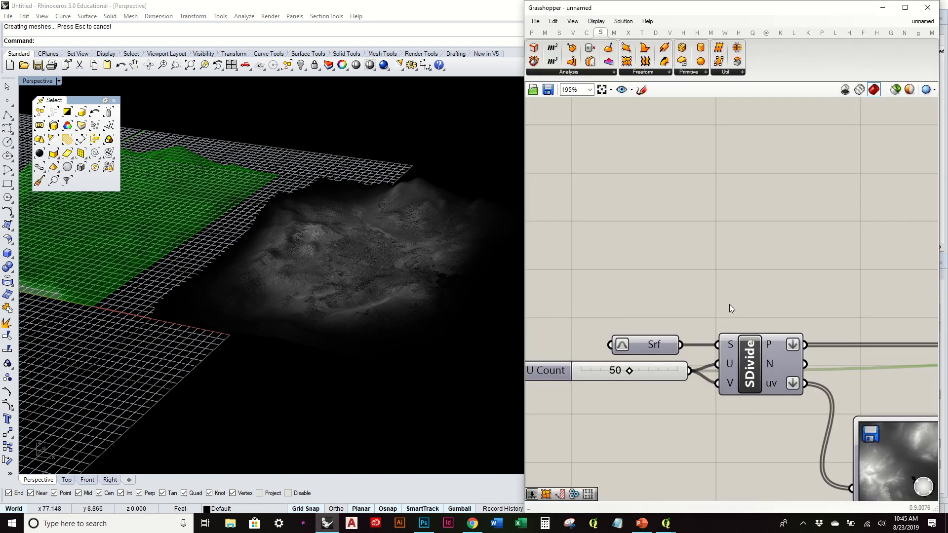
pyautogui.scroll(-3, 566, 244)
pyautogui.moveTo(783, 265); pyautogui.dragTo(675, 271, button='right')
pyautogui.moveTo(881, 293); pyautogui.dragTo(712, 264, button='right')
pyautogui.moveTo(848, 328); pyautogui.dragTo(747, 223)
pyautogui.middleClick(727, 209)
pyautogui.click(759, 180)
pyautogui.click(799, 187)
pyautogui.click(883, 7)
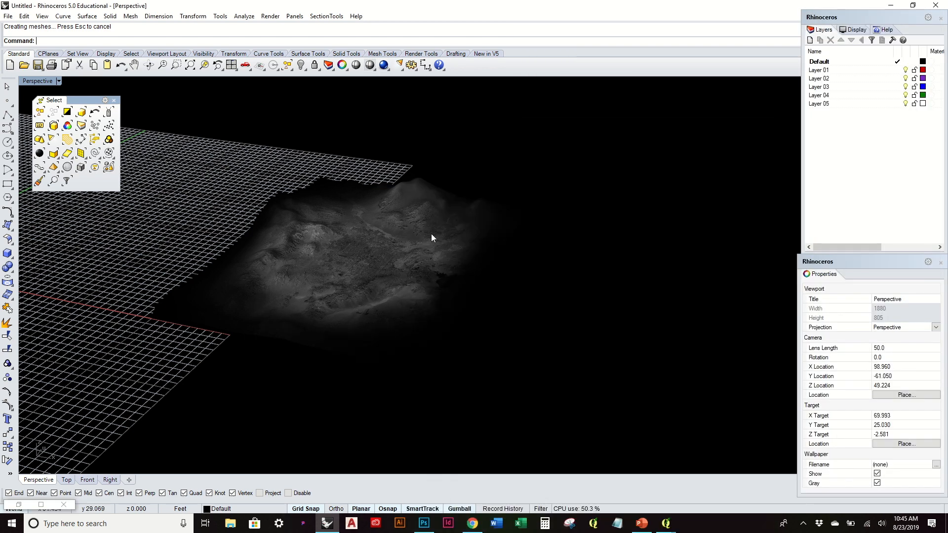
# - Move the textured terrain surface farther along the X axis, clear of the construction grid
pyautogui.click(254, 237)
pyautogui.moveTo(380, 253)
pyautogui.mouseDown()
pyautogui.moveTo(592, 309)
pyautogui.moveTo(636, 281)
pyautogui.mouseUp()
pyautogui.press('Escape')
# - Examine how the aerial texture drapes over the terrain relief, close up and from several angles
pyautogui.scroll(10, 636, 280)
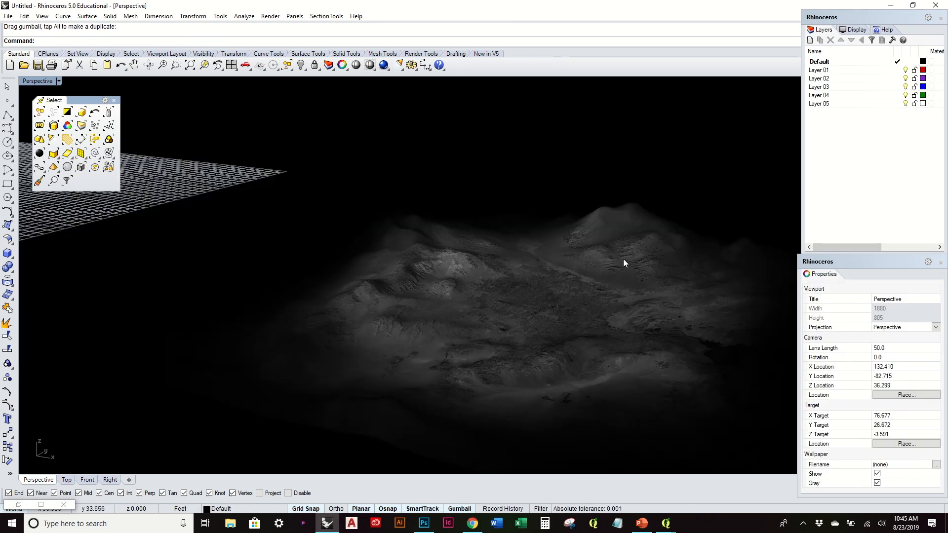
pyautogui.scroll(-3, 494, 233)
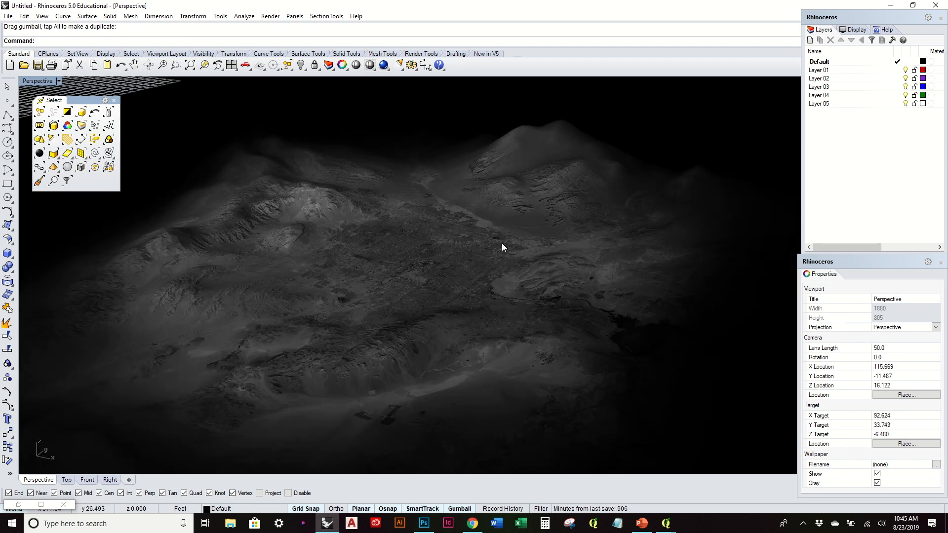
pyautogui.moveTo(497, 227); pyautogui.dragTo(496, 237, button='right')
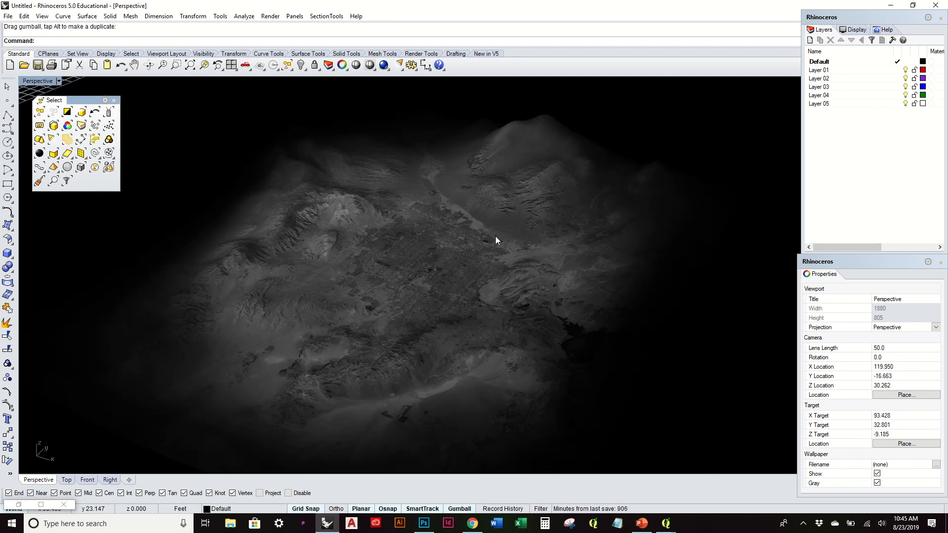
pyautogui.moveTo(445, 280)
pyautogui.mouseDown(button='right')
pyautogui.moveTo(453, 285)
pyautogui.moveTo(436, 281)
pyautogui.moveTo(458, 293)
pyautogui.mouseUp(button='right')
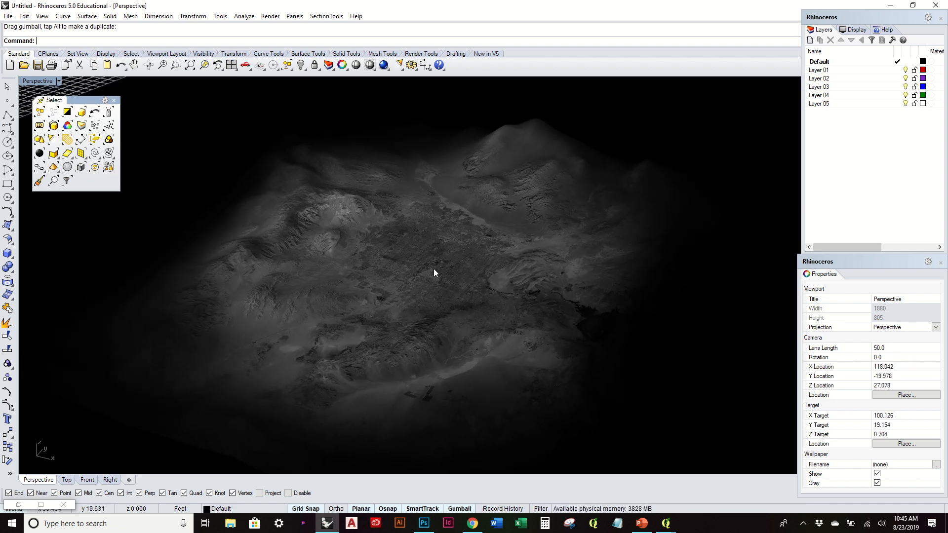
pyautogui.scroll(-5, 406, 241)
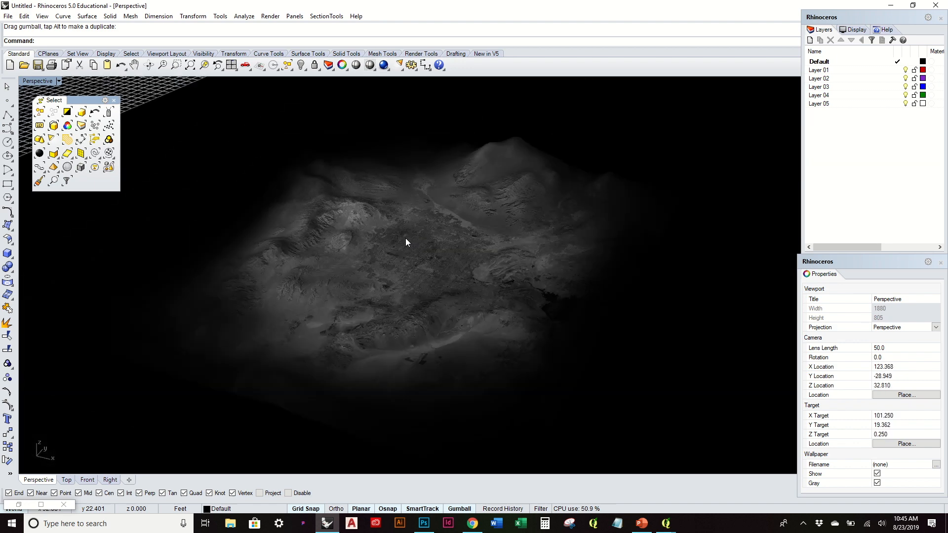
pyautogui.moveTo(406, 241); pyautogui.dragTo(429, 248, button='right')
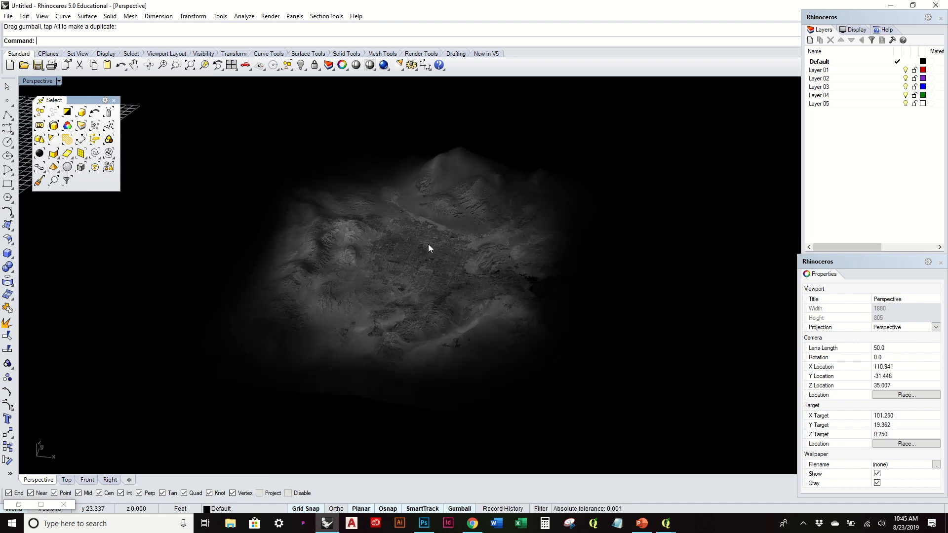
pyautogui.scroll(-5, 428, 248)
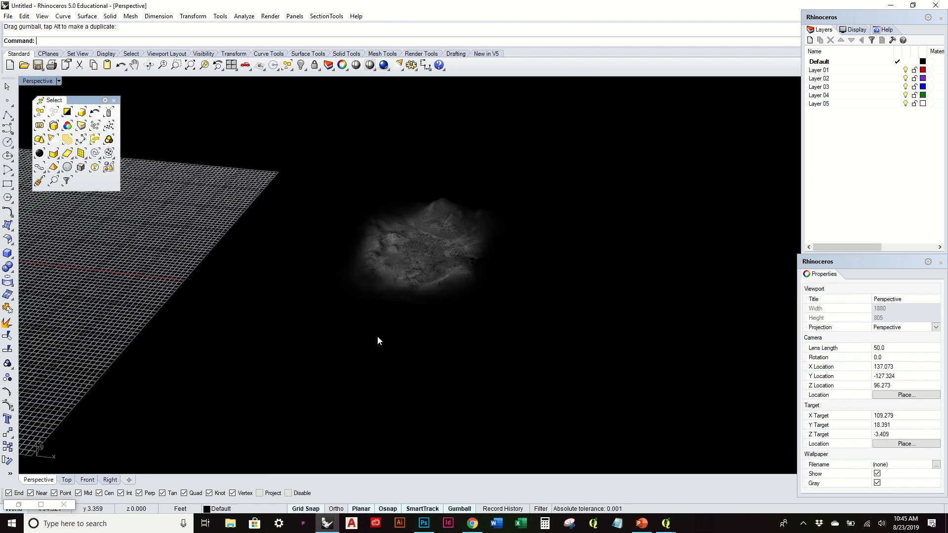
# - Set the Perspective viewport's display mode to Shaded
pyautogui.click(20, 505)
pyautogui.moveTo(336, 327); pyautogui.dragTo(310, 309, button='right')
pyautogui.click(45, 81)
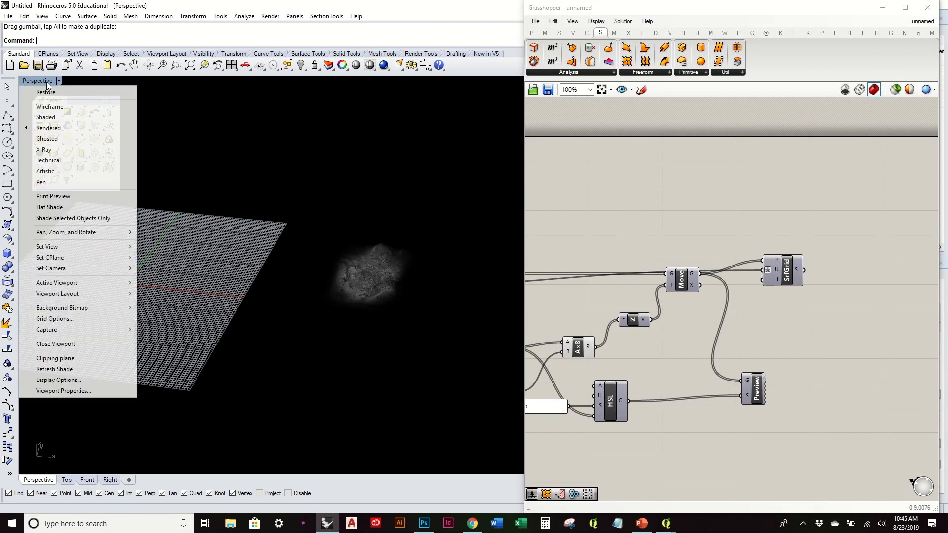
pyautogui.click(67, 118)
pyautogui.moveTo(187, 164); pyautogui.dragTo(197, 199, button='right')
pyautogui.moveTo(202, 272); pyautogui.dragTo(201, 292, button='right')
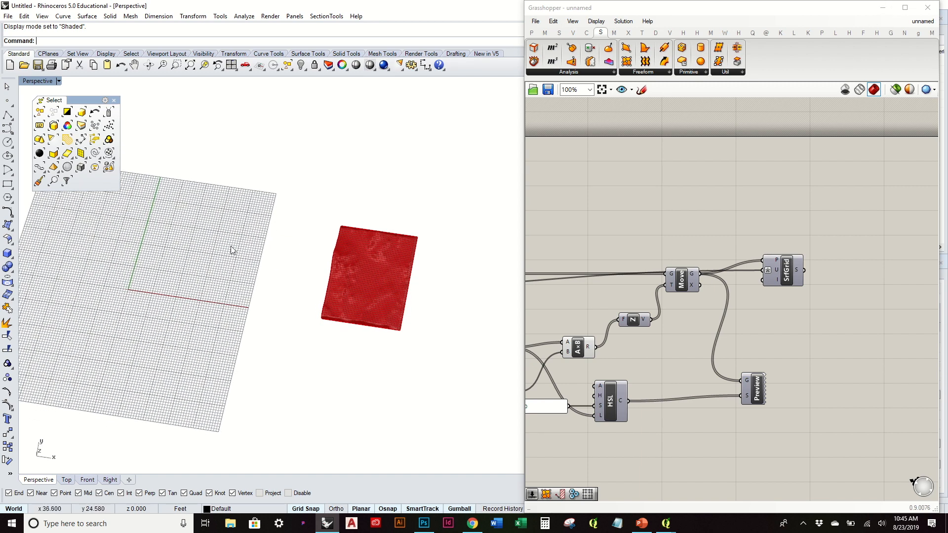
# - Show the hidden picture surfaces and delete the portrait picture beside the heightfield image
pyautogui.write('w')
pyautogui.press('Return')
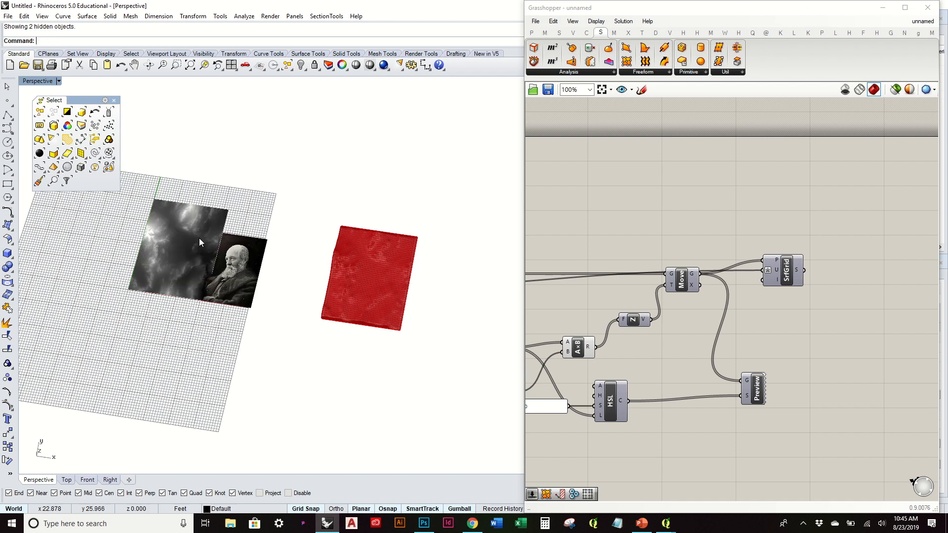
pyautogui.scroll(6, 162, 266)
pyautogui.click(292, 285)
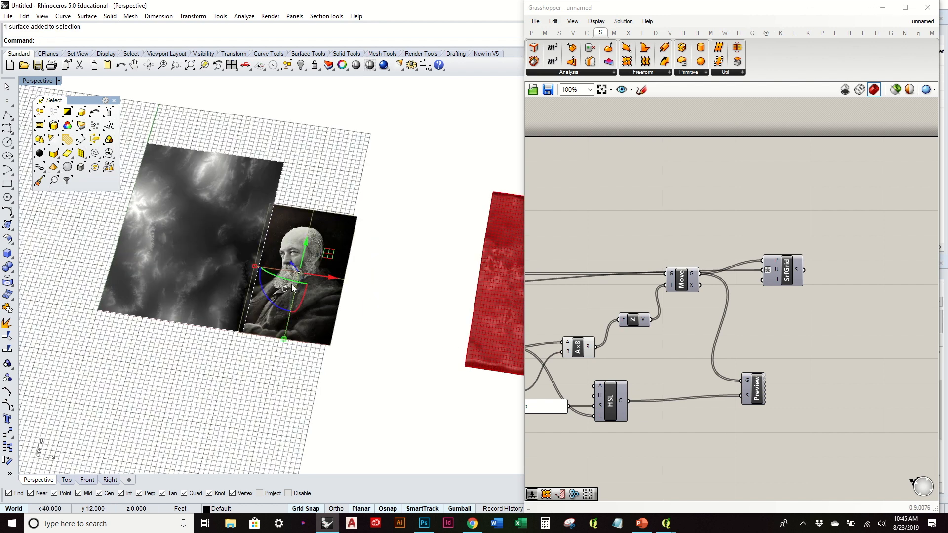
pyautogui.press('Delete')
pyautogui.moveTo(289, 285); pyautogui.dragTo(262, 275, button='right')
pyautogui.scroll(7, 132, 247)
pyautogui.click(131, 247)
pyautogui.moveTo(300, 345); pyautogui.dragTo(319, 269, button='right')
pyautogui.click(320, 203)
pyautogui.moveTo(320, 203); pyautogui.dragTo(322, 290, button='right')
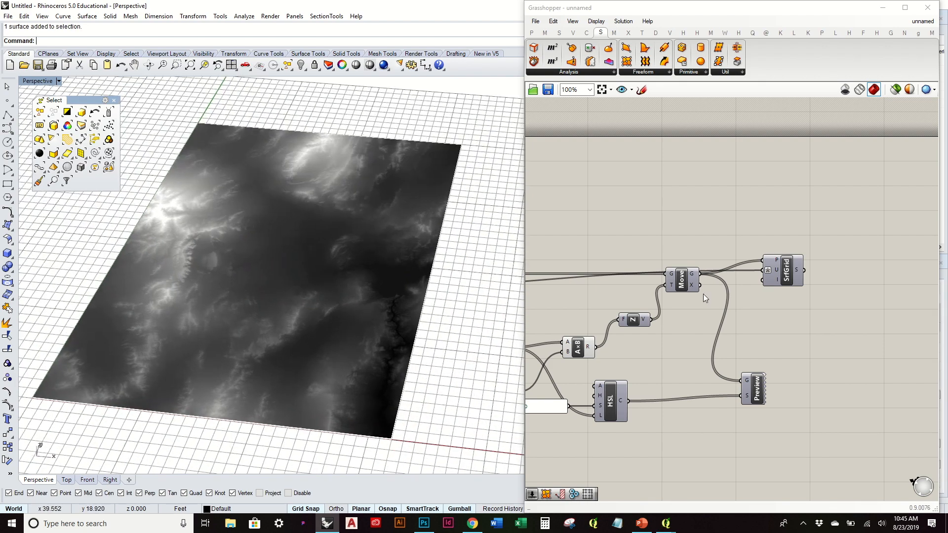
# - Move the Surface From Points component slightly lower on the Grasshopper canvas, beside the Move component
pyautogui.scroll(-4, 703, 294)
pyautogui.moveTo(703, 294); pyautogui.dragTo(795, 284, button='right')
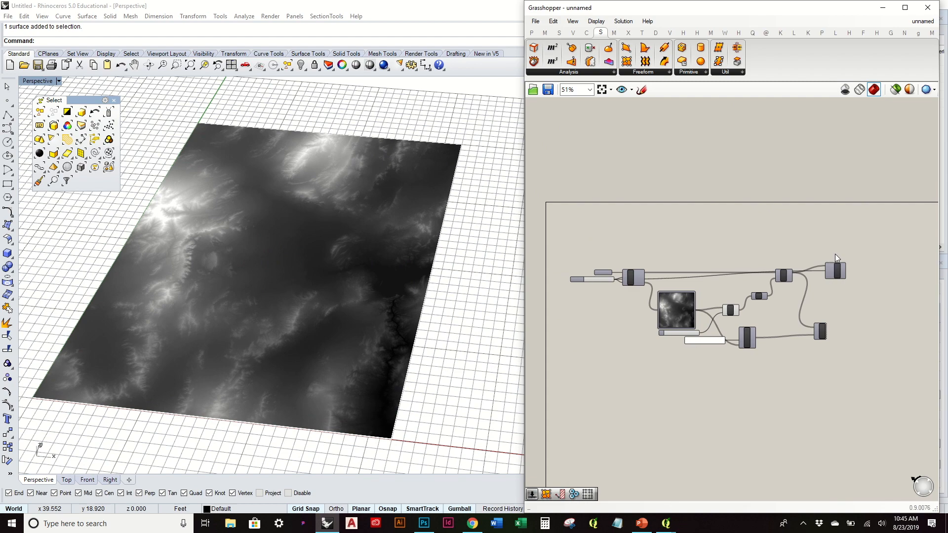
pyautogui.scroll(4, 839, 259)
pyautogui.moveTo(841, 285); pyautogui.dragTo(850, 310)
pyautogui.click(773, 259)
pyautogui.moveTo(301, 306); pyautogui.dragTo(304, 280, button='right')
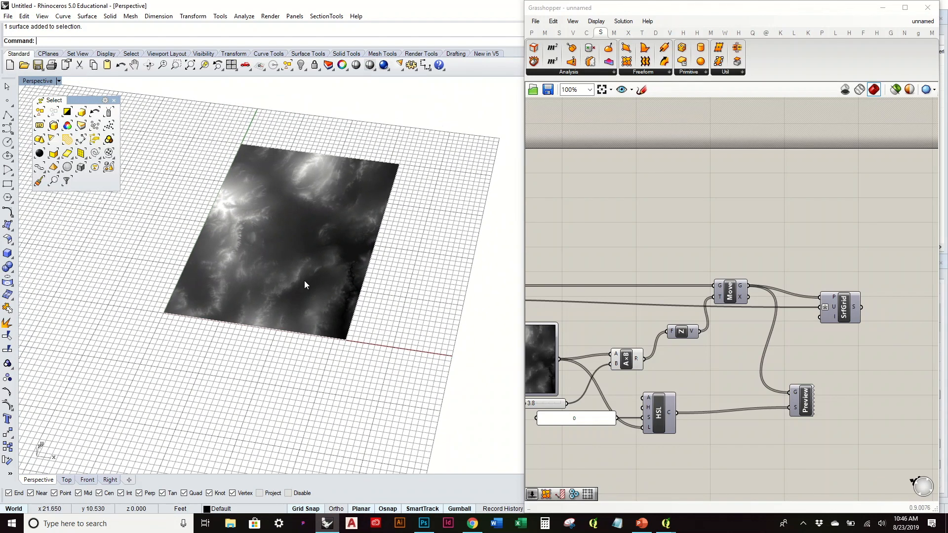
pyautogui.scroll(-2, 257, 269)
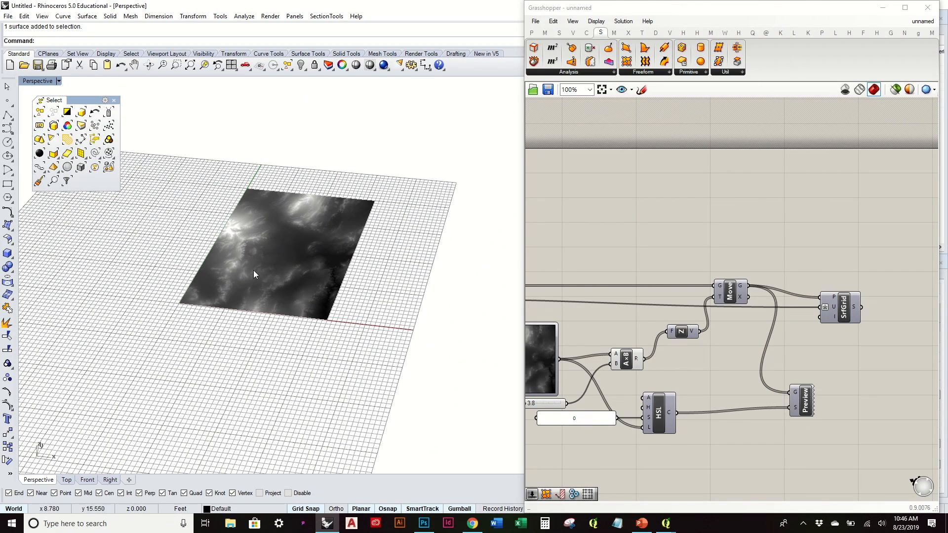
pyautogui.moveTo(709, 311); pyautogui.dragTo(808, 294, button='right')
pyautogui.scroll(-1, 807, 287)
pyautogui.moveTo(723, 282); pyautogui.dragTo(741, 264, button='right')
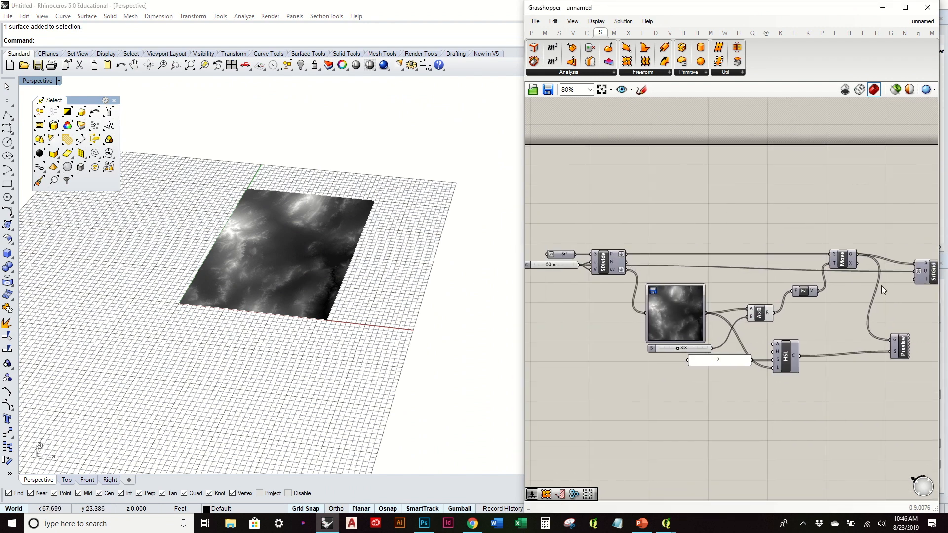
pyautogui.moveTo(860, 278); pyautogui.dragTo(828, 285, button='right')
pyautogui.click(897, 283)
pyautogui.click(790, 271)
# - Duplicate the entire terrain definition on the Grasshopper canvas and place the copy below the original
pyautogui.scroll(-2, 770, 273)
pyautogui.moveTo(891, 363); pyautogui.dragTo(570, 230)
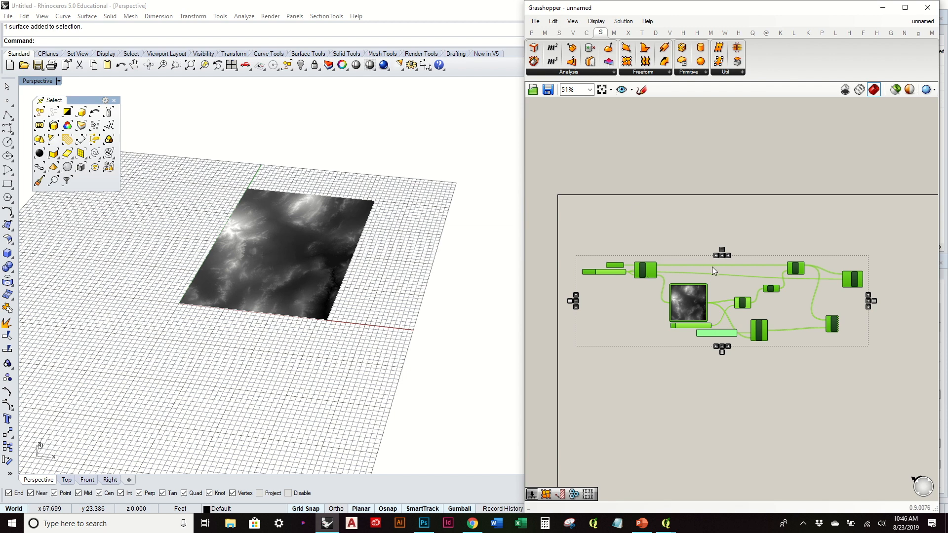
pyautogui.hotkey('ctrl', 'v')
pyautogui.moveTo(652, 274); pyautogui.dragTo(659, 414)
pyautogui.scroll(3, 662, 423)
pyautogui.moveTo(665, 430); pyautogui.dragTo(637, 295, button='right')
pyautogui.moveTo(728, 305); pyautogui.dragTo(758, 303, button='right')
pyautogui.click(732, 234)
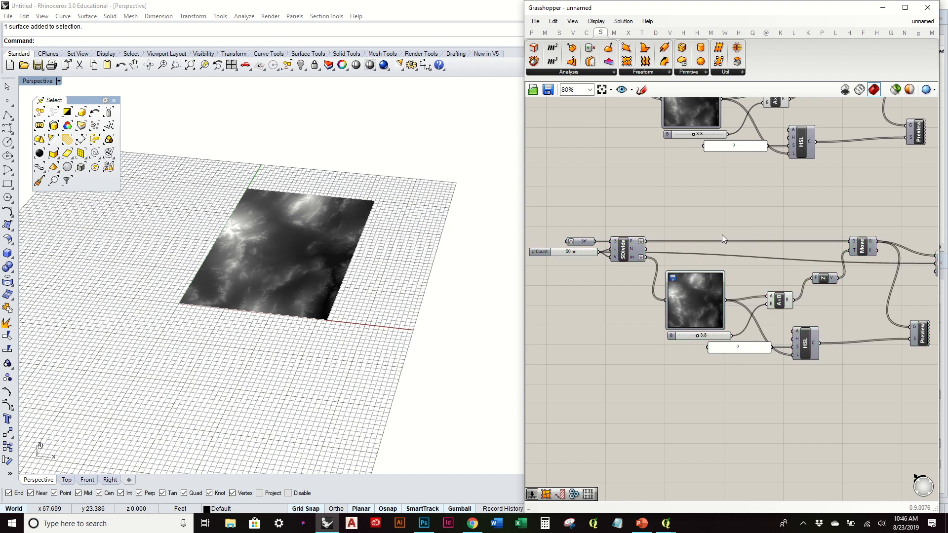
# - Place the pexels-photo-2110951 image from the images folder as a horizontal picture frame on the grid in front of the heightfield picture
pyautogui.click(286, 381)
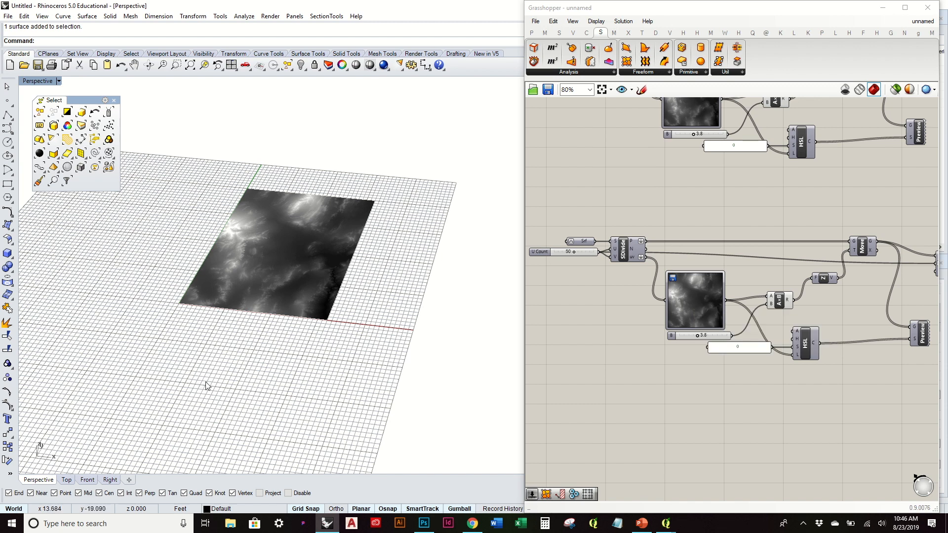
pyautogui.write('ictureFrame')
pyautogui.press('Return')
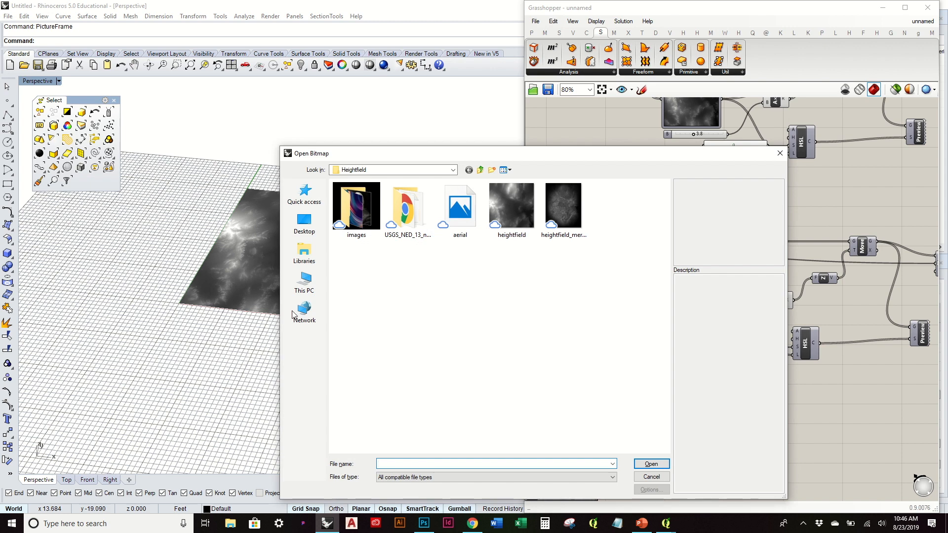
pyautogui.doubleClick(338, 204)
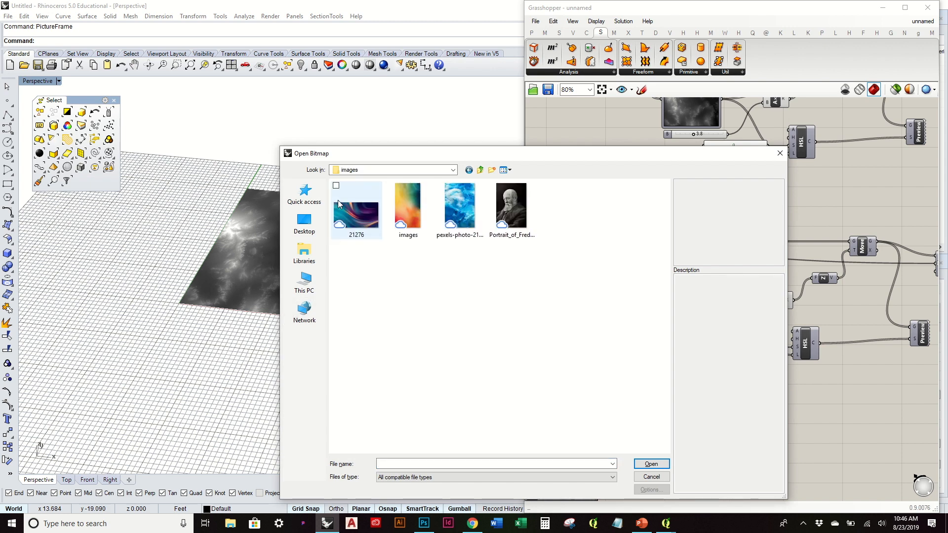
pyautogui.click(460, 200)
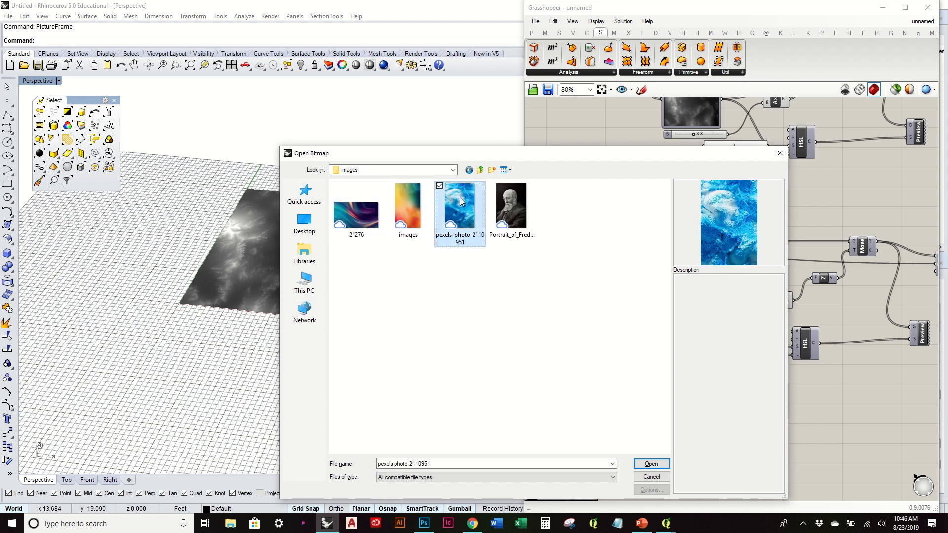
pyautogui.click(651, 464)
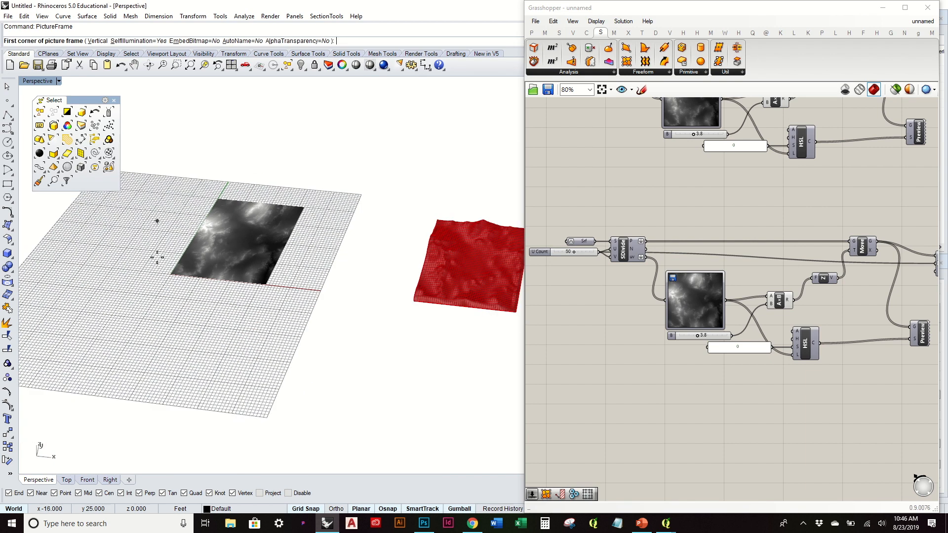
pyautogui.click(121, 389)
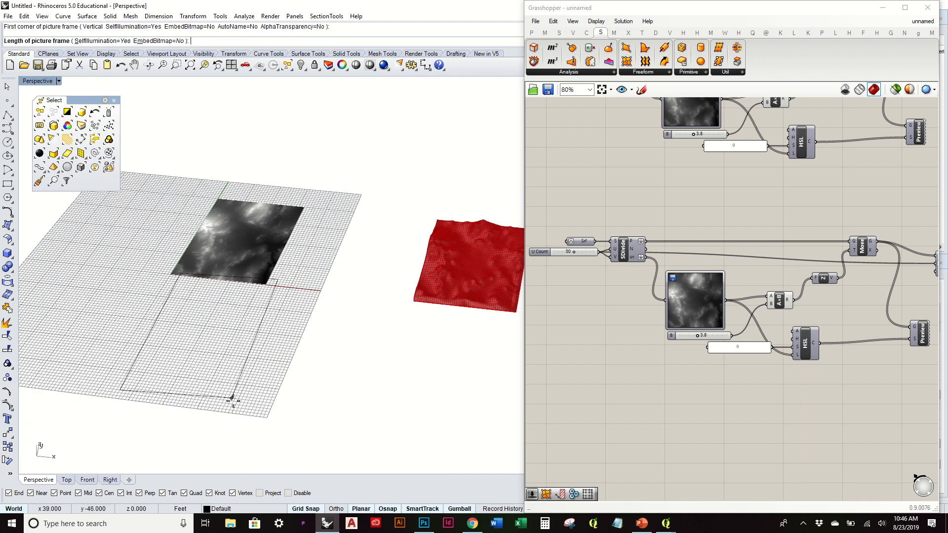
pyautogui.click(206, 401)
pyautogui.scroll(5, 198, 340)
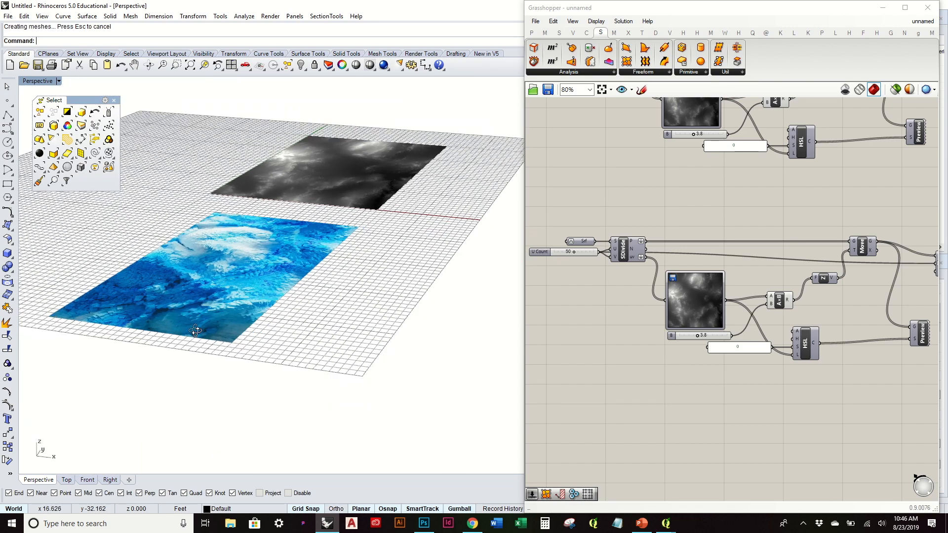
# - Select the blue picture surface and shift the Grasshopper window over the Rhino viewport, keeping both pictures in view
pyautogui.click(197, 336)
pyautogui.moveTo(258, 323); pyautogui.dragTo(269, 363, button='right')
pyautogui.click(692, 296)
pyautogui.click(701, 260)
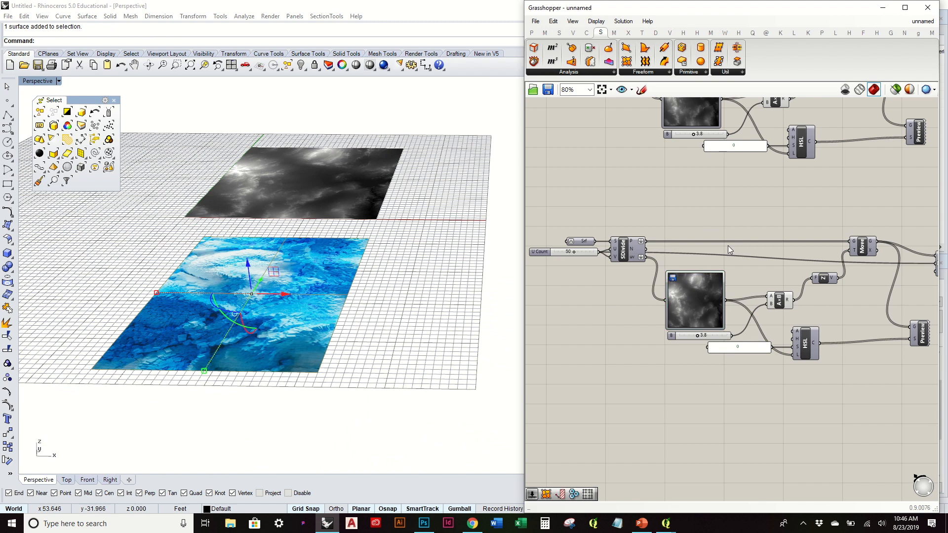
pyautogui.moveTo(728, 245); pyautogui.dragTo(721, 258, button='right')
pyautogui.moveTo(661, 11); pyautogui.dragTo(599, 10)
pyautogui.scroll(-3, 674, 265)
pyautogui.moveTo(661, 270); pyautogui.dragTo(688, 263, button='right')
pyautogui.scroll(3, 688, 263)
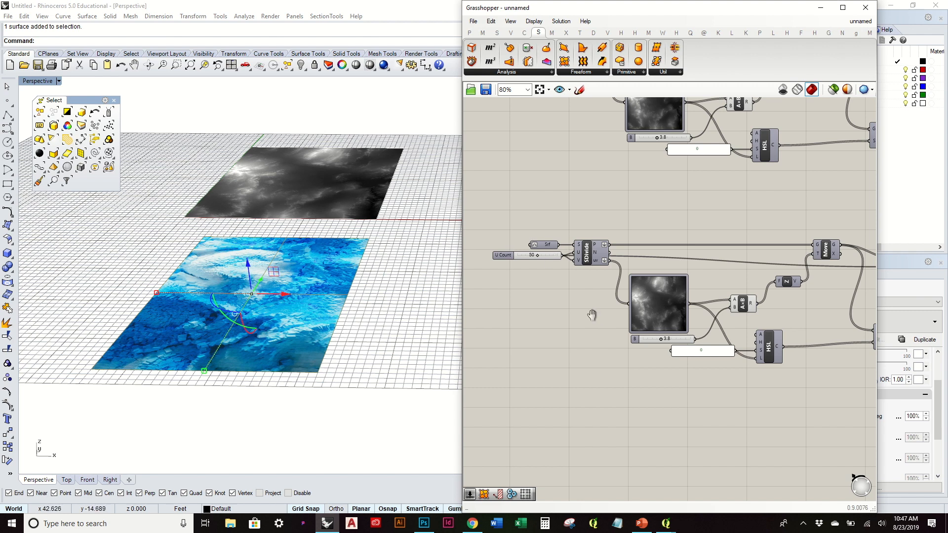
# - Deselect the blue picture and disable the global Grasshopper solver
pyautogui.moveTo(596, 316); pyautogui.dragTo(553, 320, button='right')
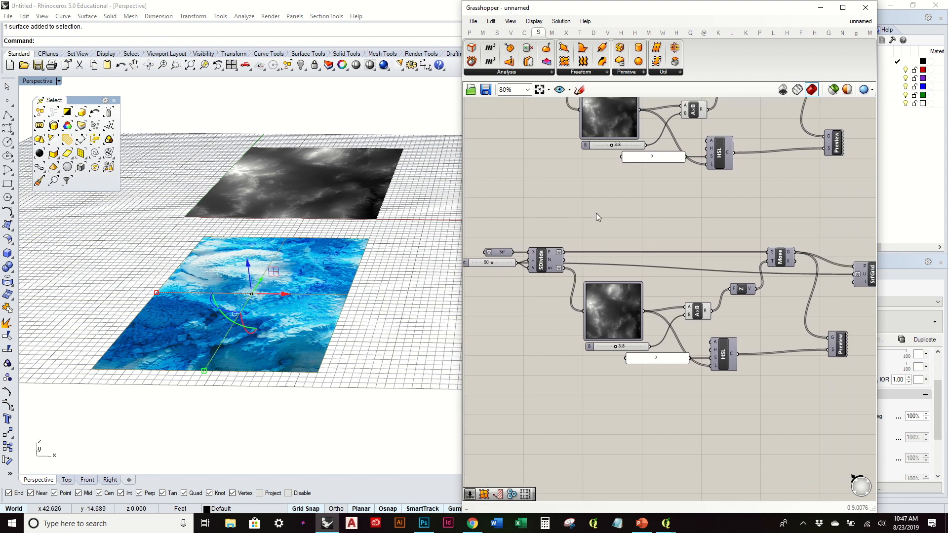
pyautogui.moveTo(599, 239); pyautogui.dragTo(593, 273, button='right')
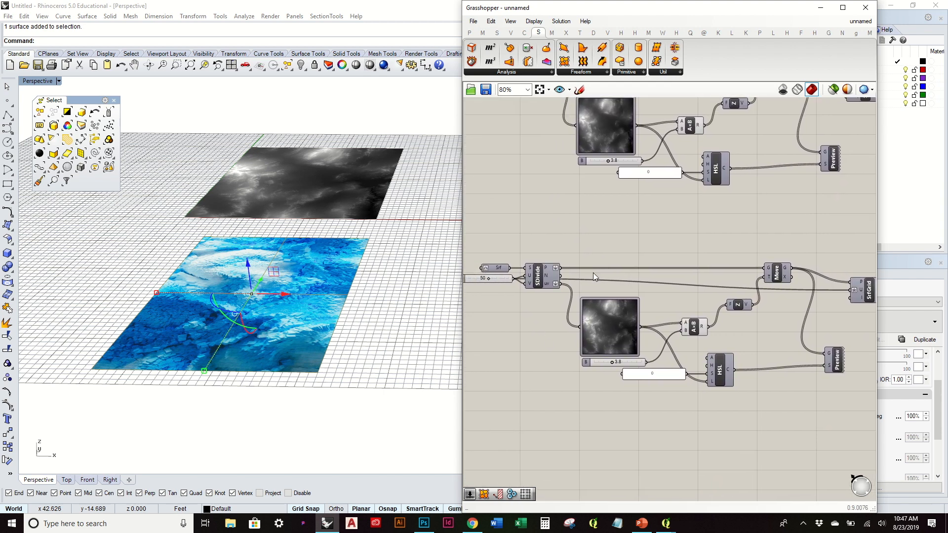
pyautogui.click(413, 348)
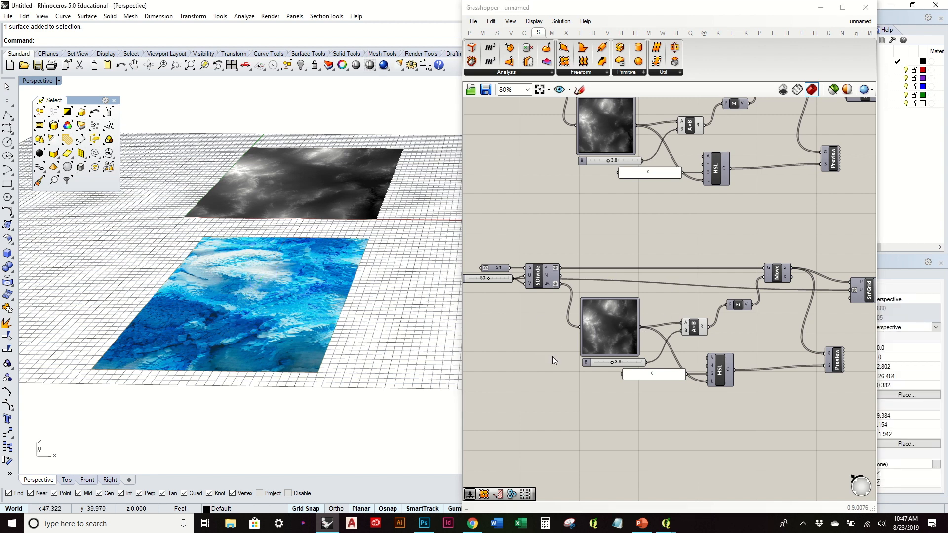
pyautogui.moveTo(703, 337)
pyautogui.mouseDown(button='right')
pyautogui.moveTo(687, 331)
pyautogui.moveTo(707, 348)
pyautogui.mouseUp(button='right')
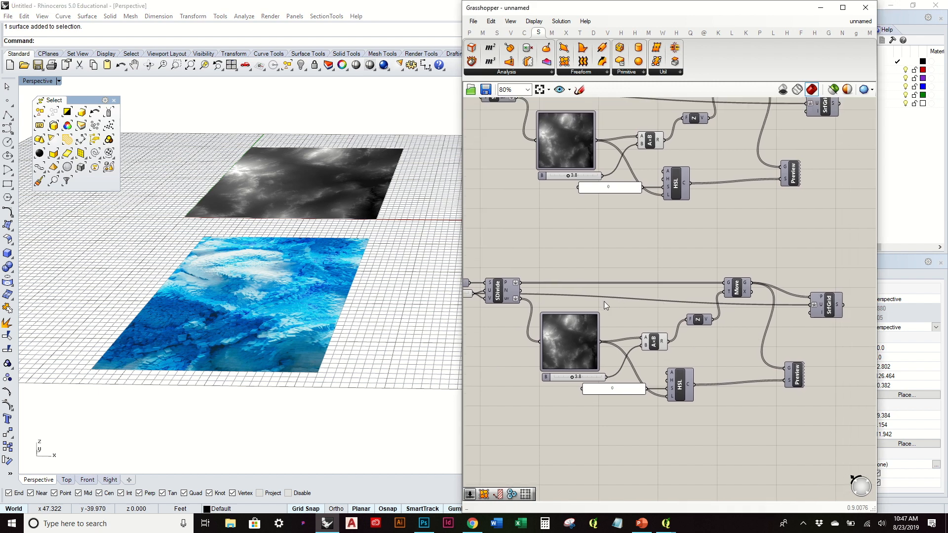
pyautogui.moveTo(605, 302); pyautogui.dragTo(660, 288, button='right')
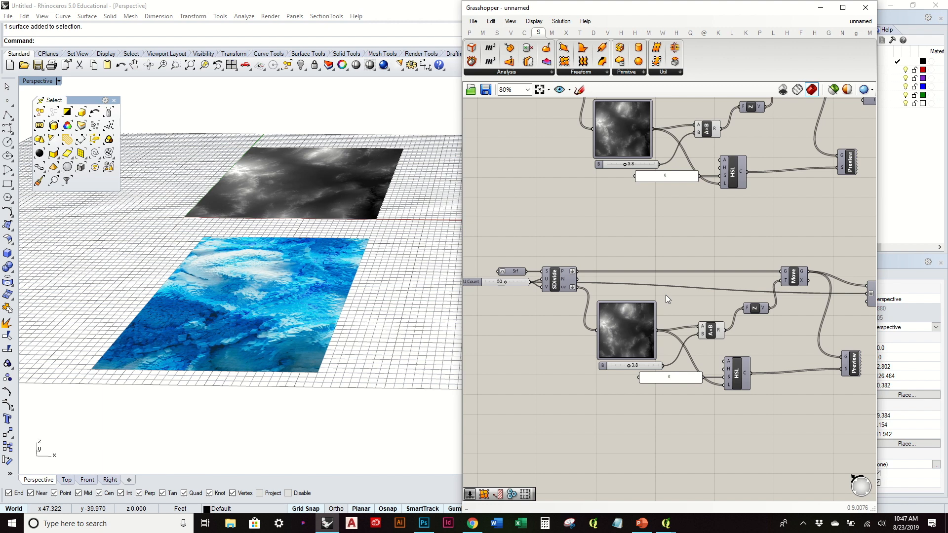
pyautogui.moveTo(688, 306)
pyautogui.mouseDown(button='right')
pyautogui.moveTo(638, 333)
pyautogui.moveTo(690, 325)
pyautogui.mouseUp(button='right')
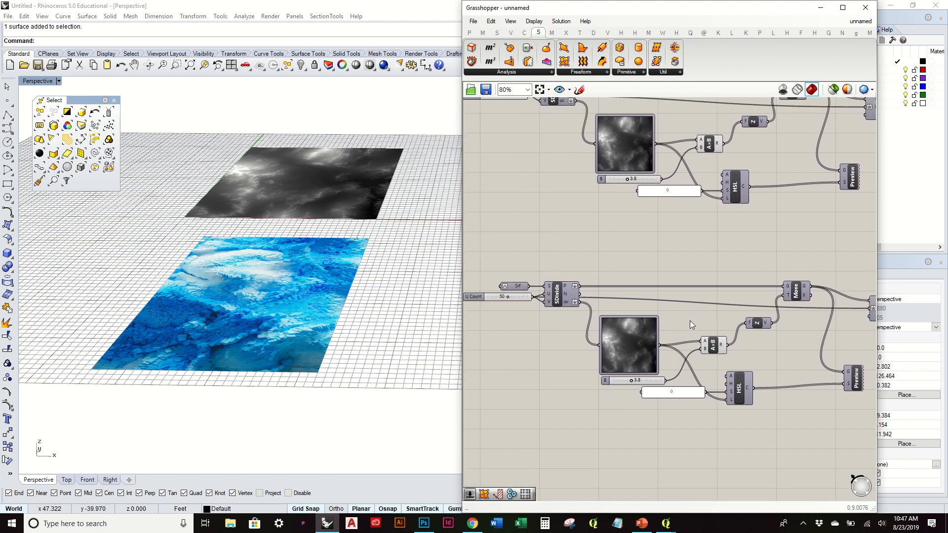
pyautogui.middleClick(555, 354)
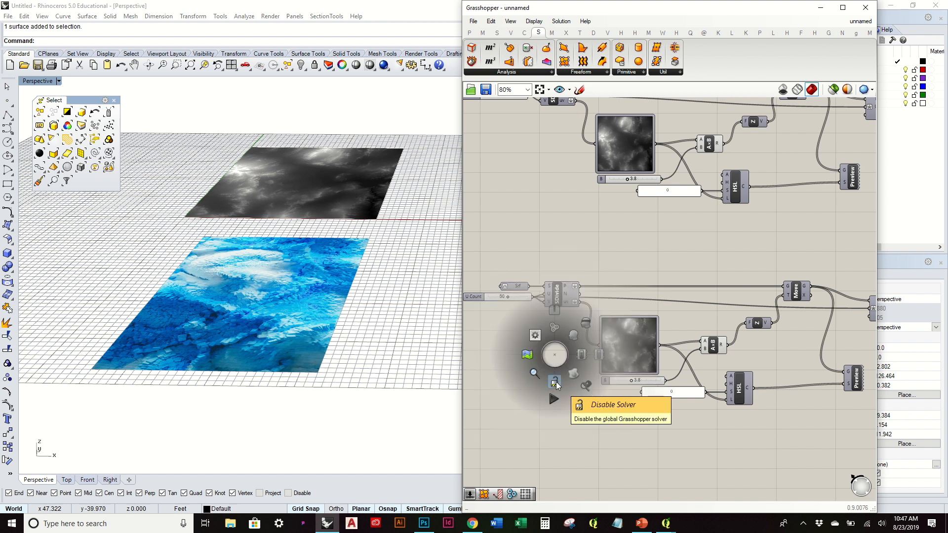
pyautogui.click(556, 381)
# - Assign the blue picture surface to the duplicated definition's Srf parameter and move the parameter slightly away from the Divide Surface component
pyautogui.moveTo(606, 352); pyautogui.dragTo(615, 354, button='right')
pyautogui.scroll(-3, 616, 354)
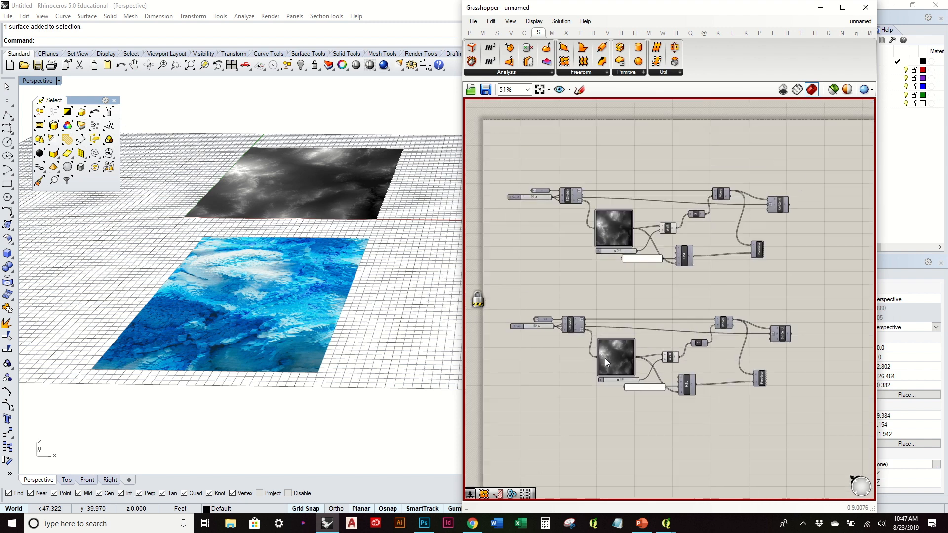
pyautogui.scroll(2, 534, 295)
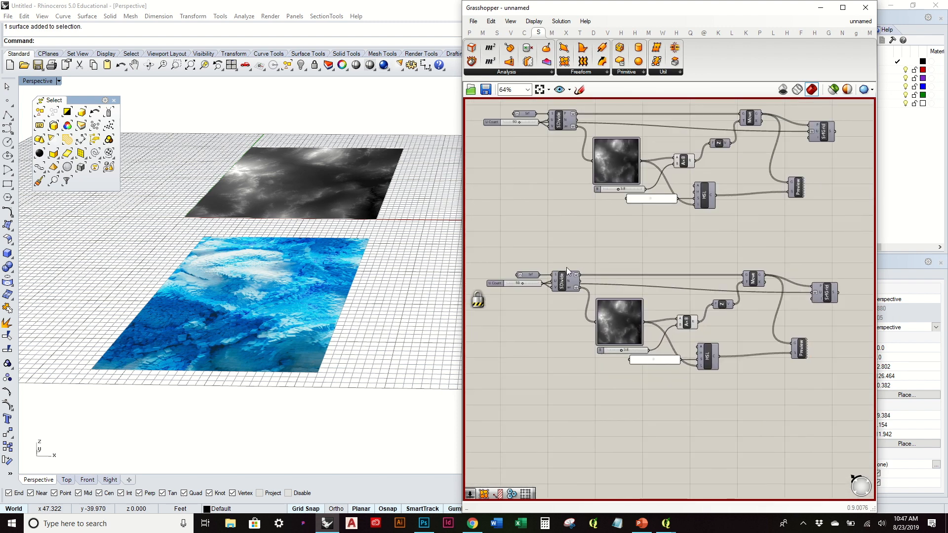
pyautogui.scroll(4, 567, 268)
pyautogui.scroll(-2, 567, 268)
pyautogui.scroll(-2, 566, 268)
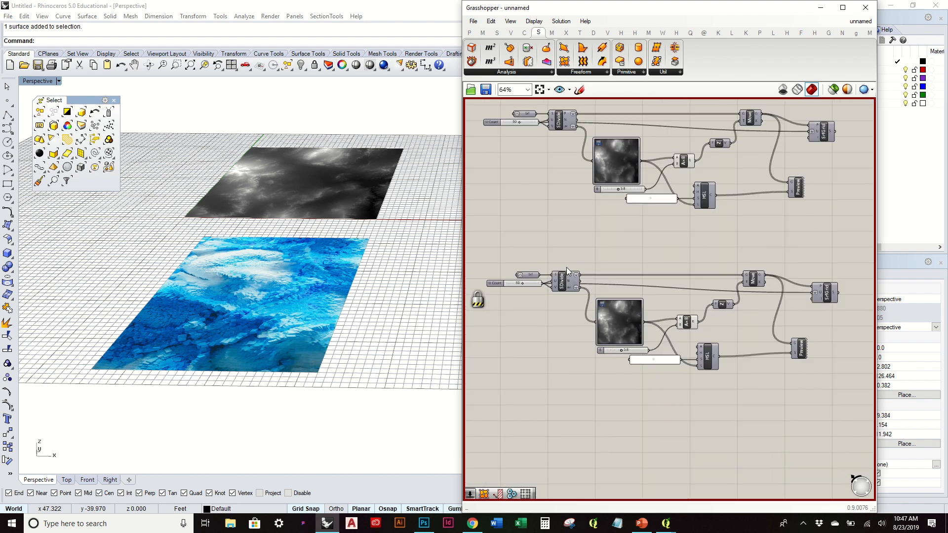
pyautogui.scroll(2, 548, 253)
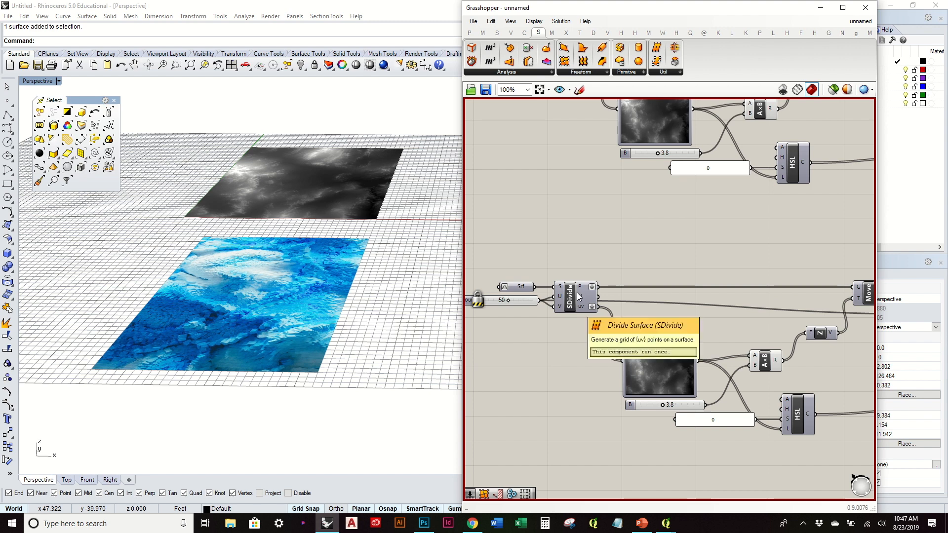
pyautogui.moveTo(528, 261); pyautogui.dragTo(588, 254, button='right')
pyautogui.click(322, 278)
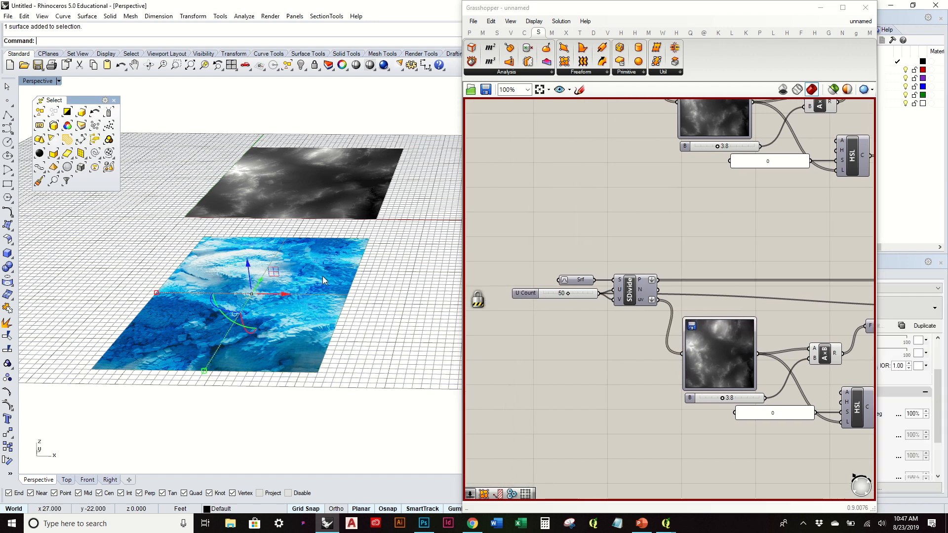
pyautogui.moveTo(585, 281); pyautogui.dragTo(571, 274)
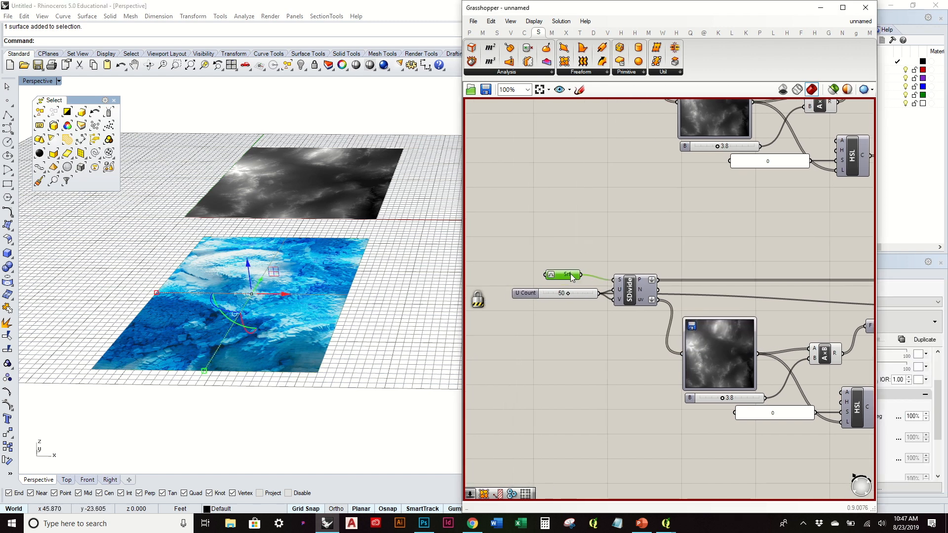
pyautogui.rightClick(570, 273)
pyautogui.click(611, 422)
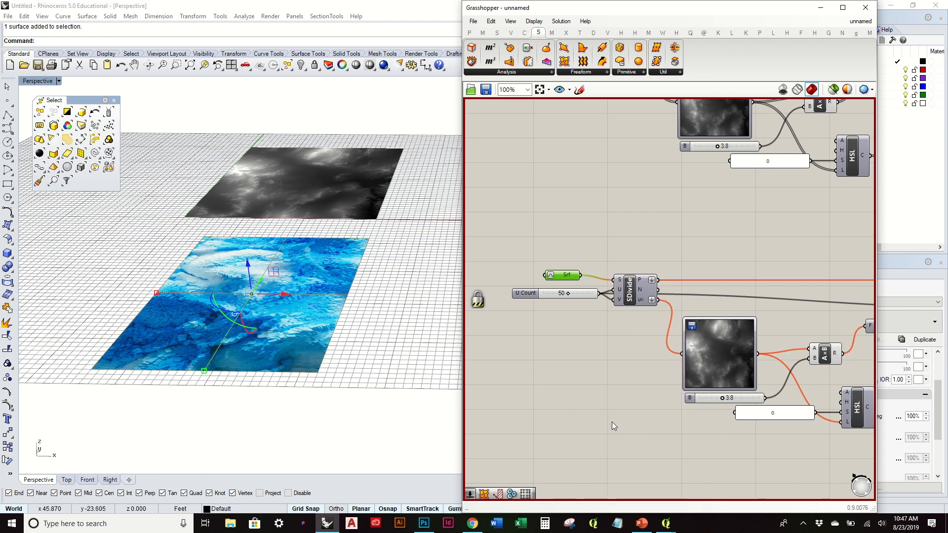
pyautogui.click(609, 383)
# - Check the duplicated definition from the Srf parameter to the Preview component and deselect the blue picture in the Rhino viewport
pyautogui.moveTo(694, 290); pyautogui.dragTo(607, 293, button='right')
pyautogui.scroll(-1, 577, 288)
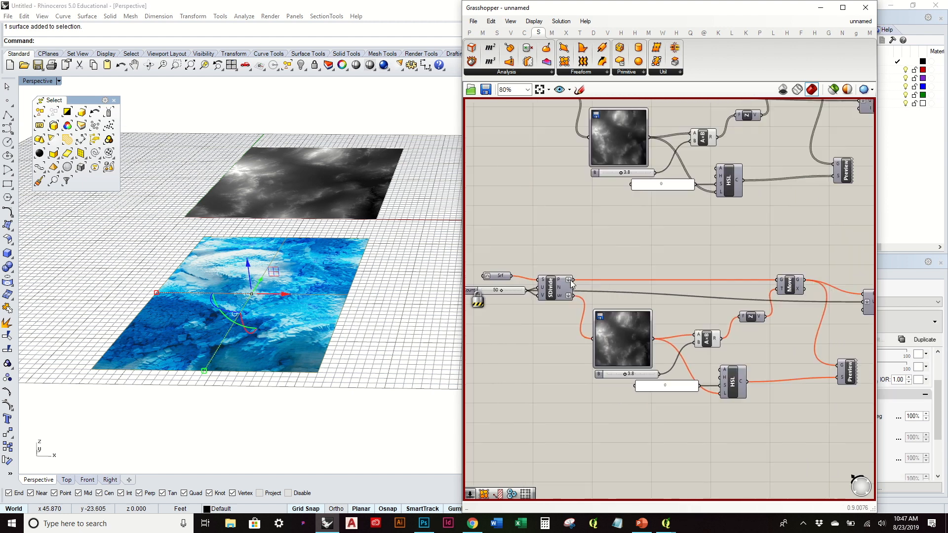
pyautogui.moveTo(777, 348); pyautogui.dragTo(799, 318, button='right')
pyautogui.scroll(3, 520, 232)
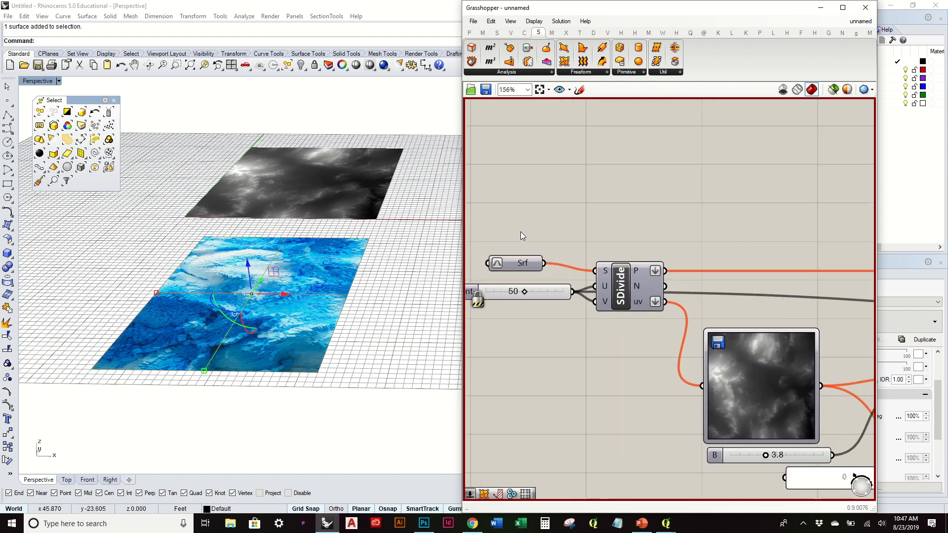
pyautogui.click(403, 286)
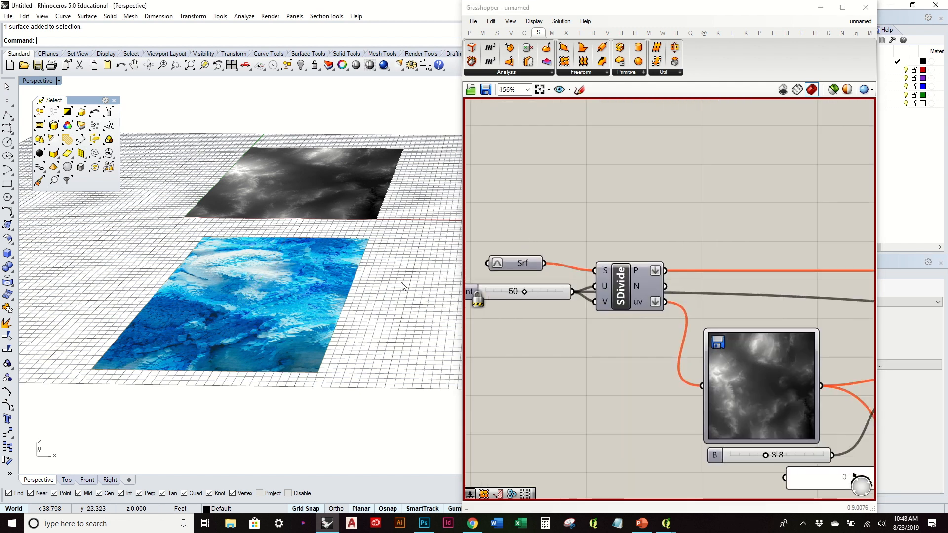
# - Load pexels-photo-2110951 from the images folder into the duplicated definition's Image Sampler and set its channel to colour brightness
pyautogui.moveTo(714, 280); pyautogui.dragTo(662, 279, button='right')
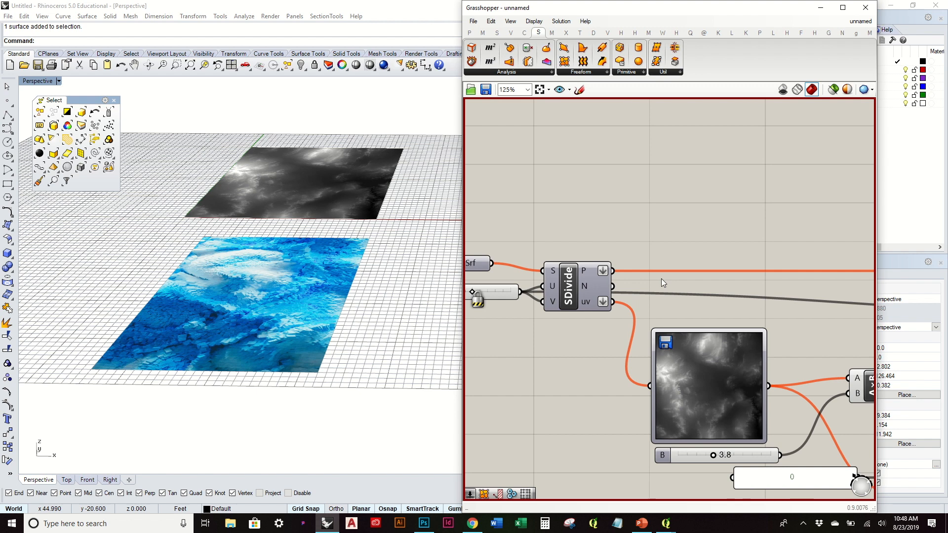
pyautogui.scroll(-2, 662, 279)
pyautogui.moveTo(742, 310); pyautogui.dragTo(743, 276, button='right')
pyautogui.scroll(2, 722, 292)
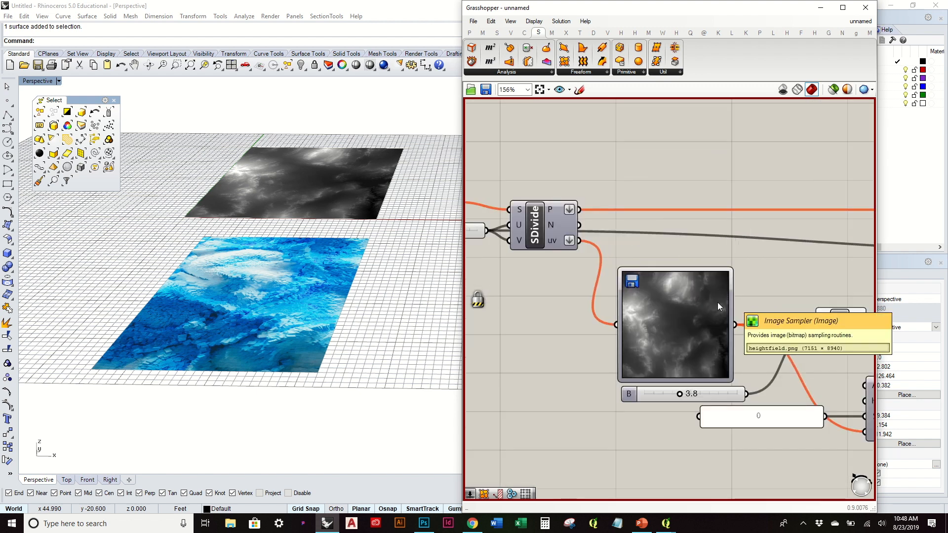
pyautogui.scroll(-2, 665, 308)
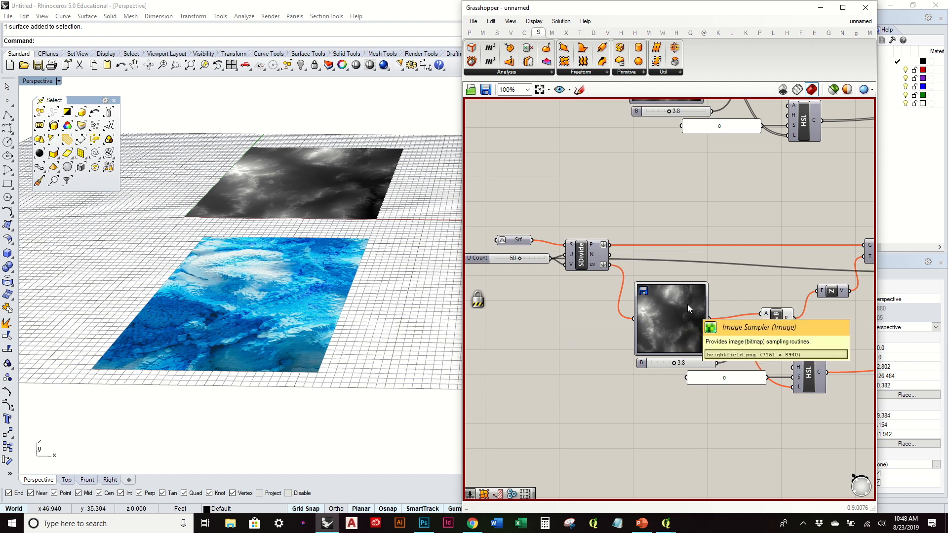
pyautogui.click(672, 313)
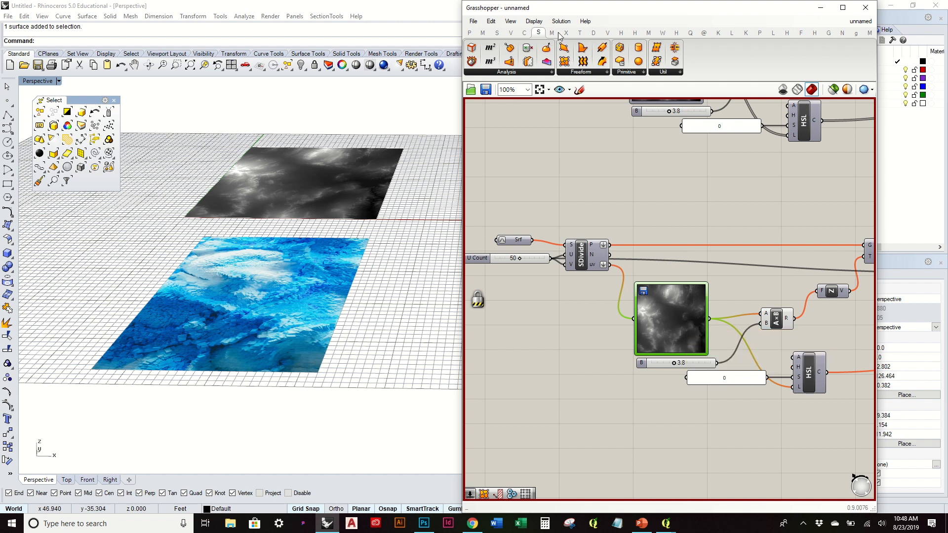
pyautogui.doubleClick(668, 282)
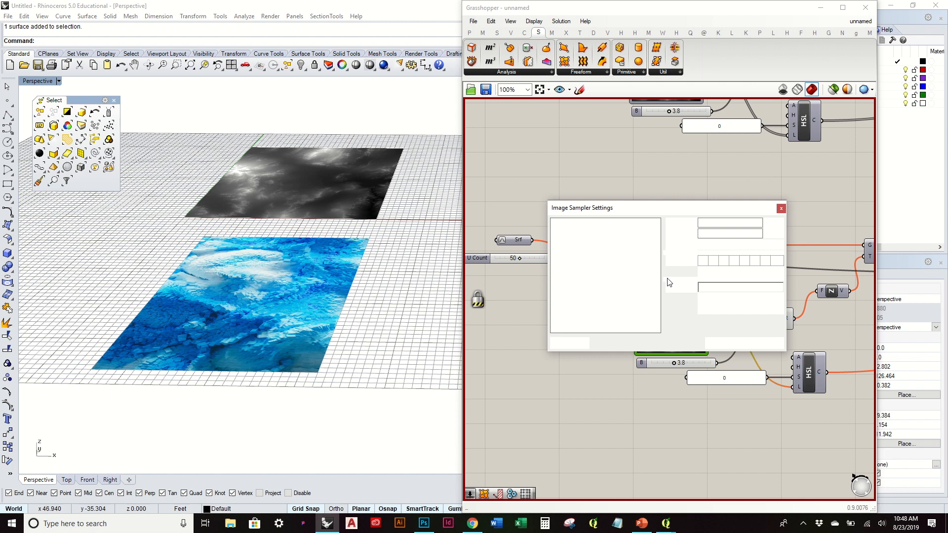
pyautogui.click(780, 288)
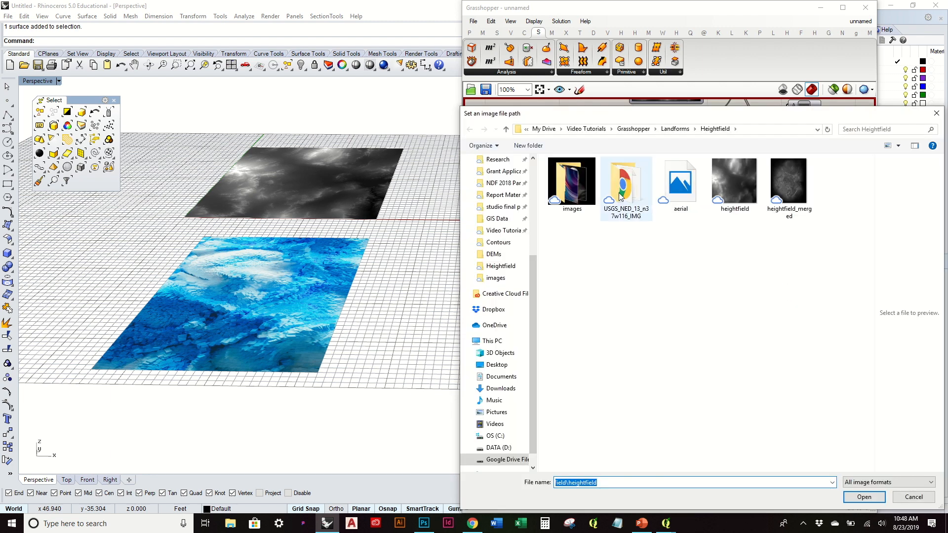
pyautogui.doubleClick(577, 179)
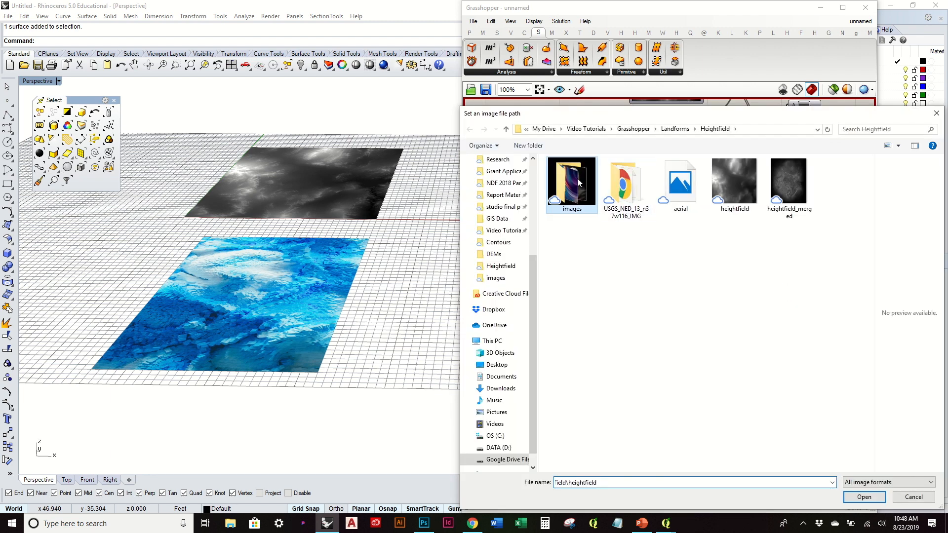
pyautogui.click(681, 183)
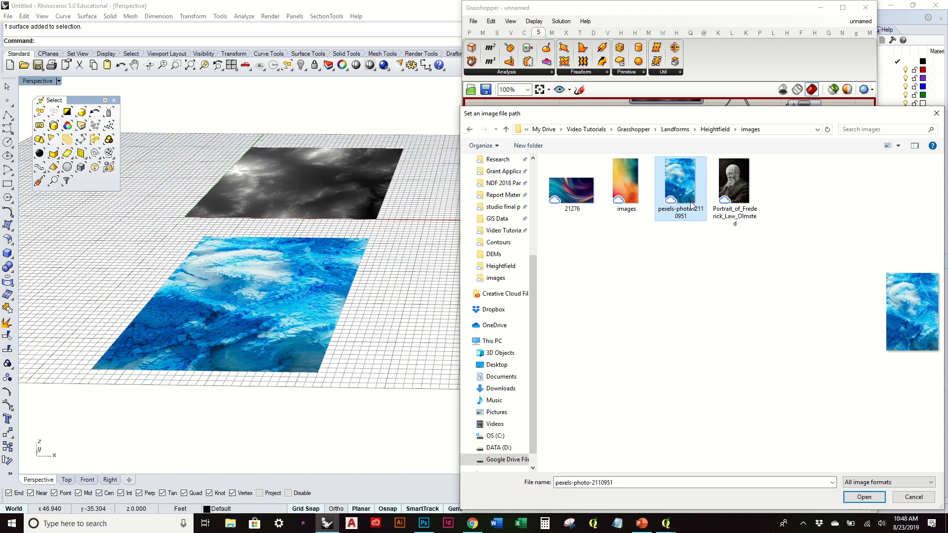
pyautogui.click(870, 498)
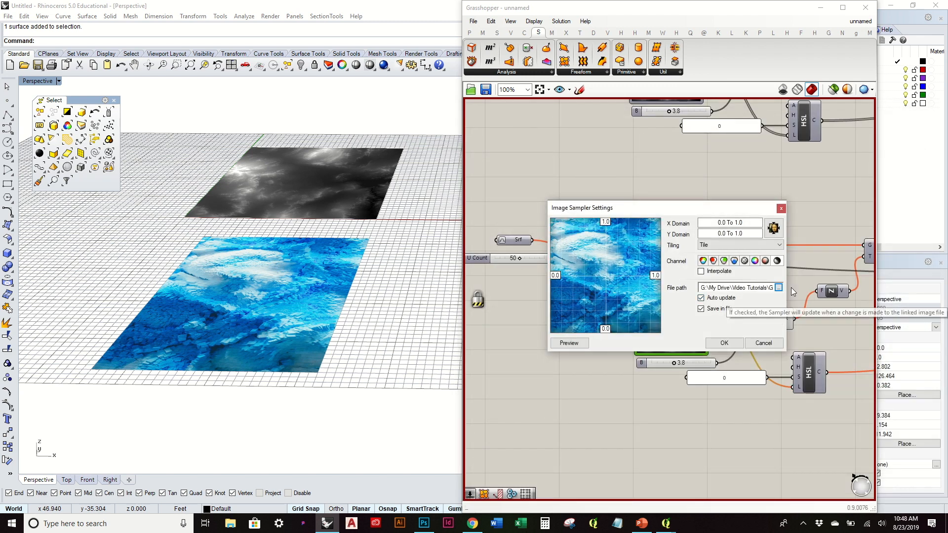
pyautogui.click(777, 262)
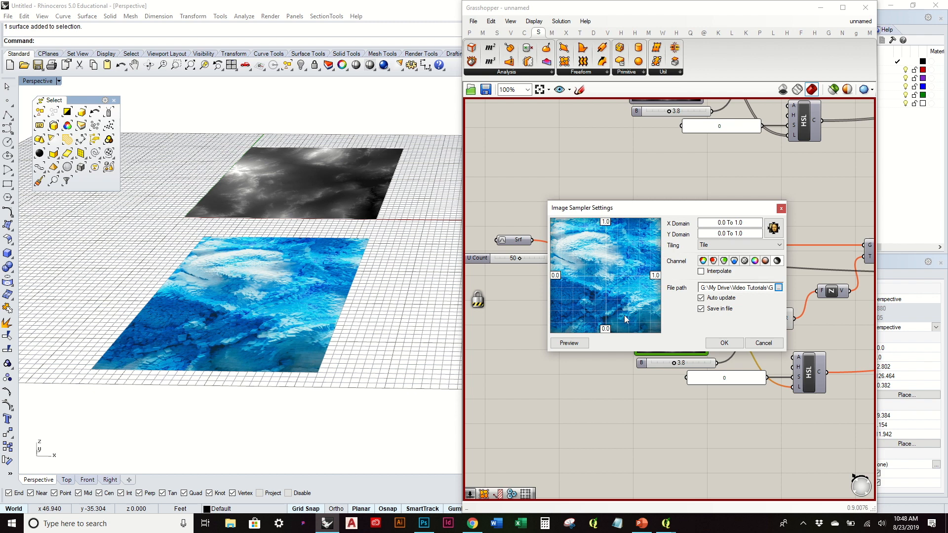
pyautogui.click(726, 345)
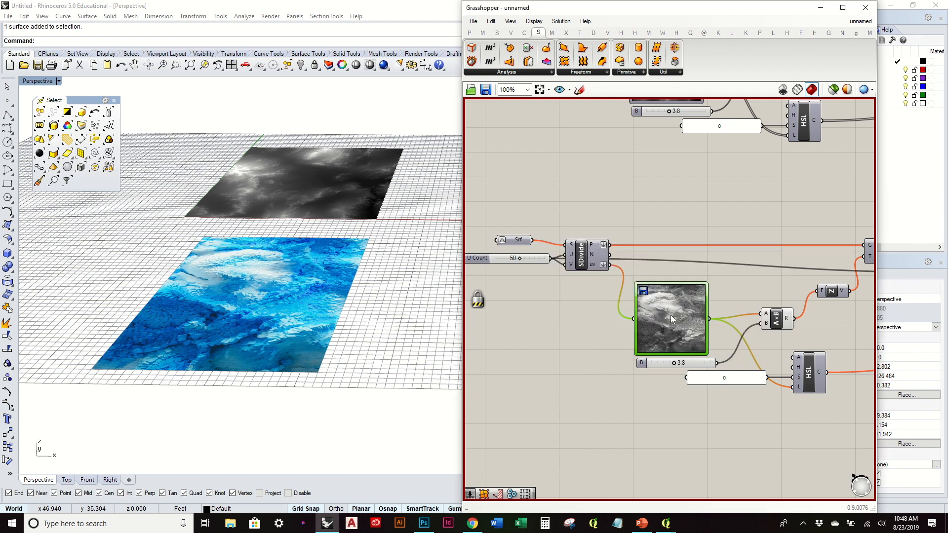
# - Compare the duplicated definition's greyscale Image Sampler with the blue picture seen from above in the Rhino viewport
pyautogui.scroll(3, 673, 317)
pyautogui.scroll(-2, 625, 311)
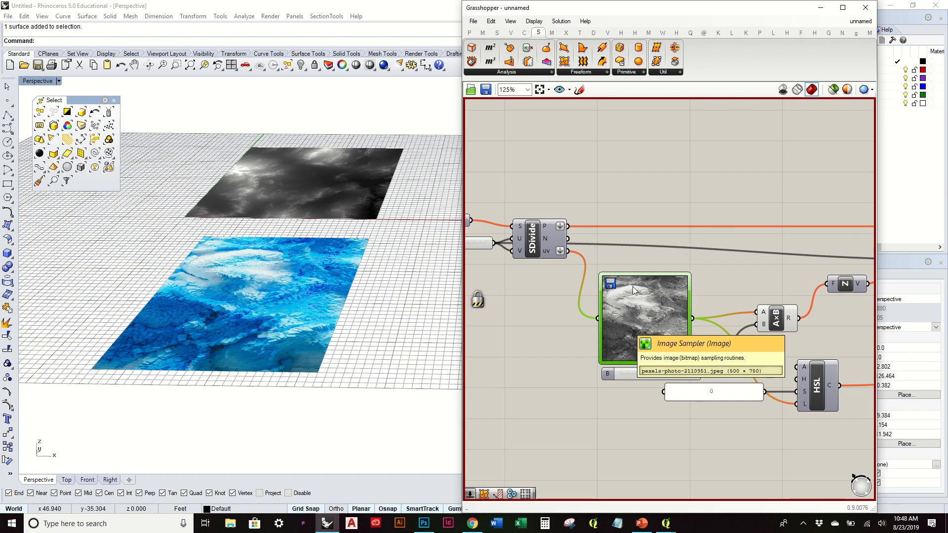
pyautogui.scroll(-3, 635, 202)
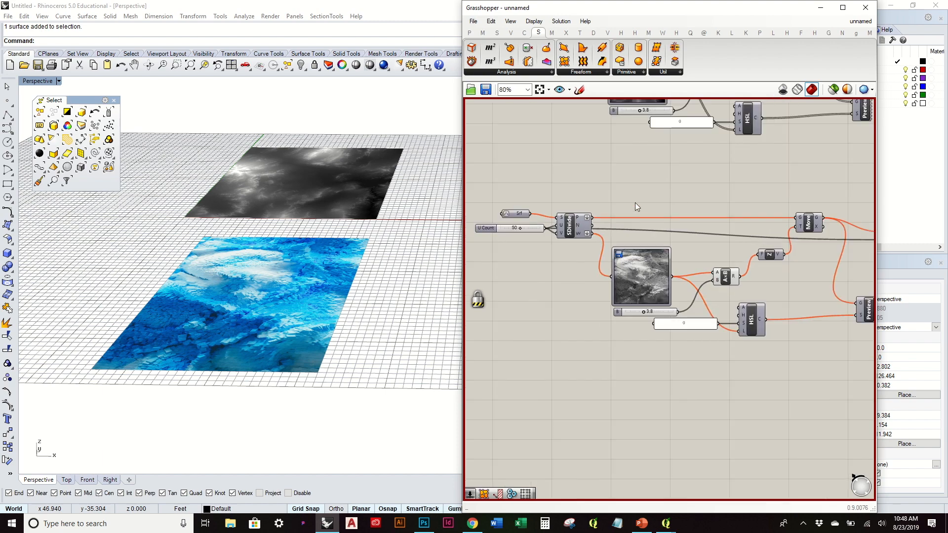
pyautogui.moveTo(320, 262); pyautogui.dragTo(274, 379, button='right')
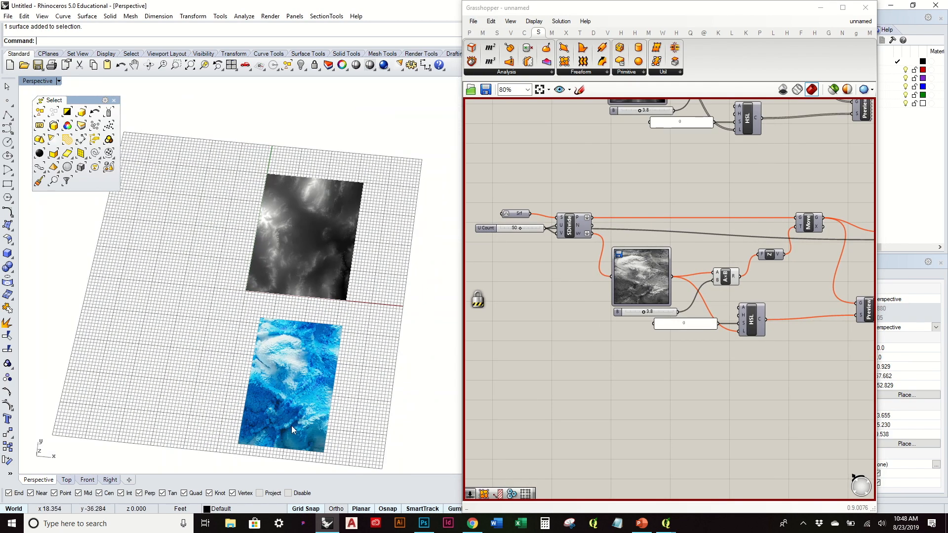
pyautogui.scroll(4, 674, 271)
pyautogui.click(635, 238)
pyautogui.moveTo(635, 227); pyautogui.dragTo(616, 227)
pyautogui.scroll(-3, 682, 255)
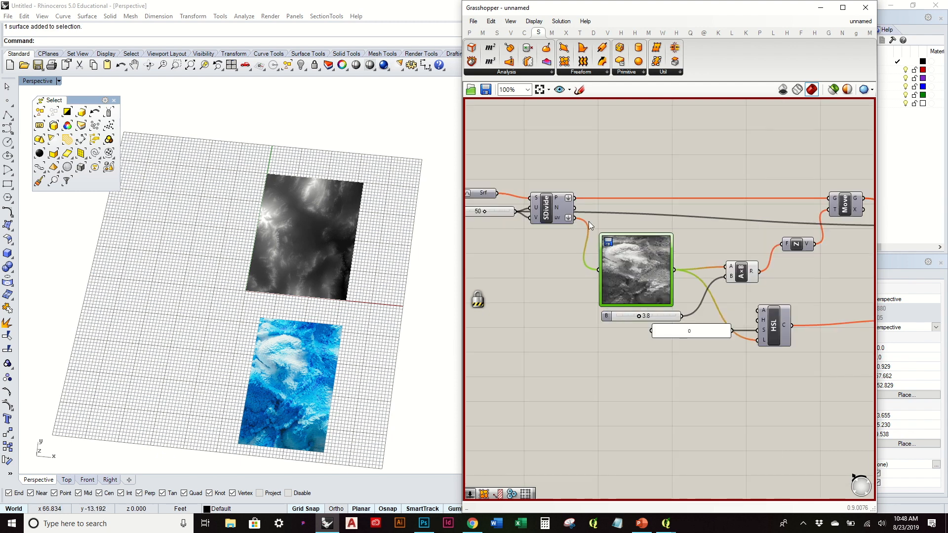
# - Deselect the Image Sampler and re-enable the global Grasshopper solver
pyautogui.click(674, 361)
pyautogui.scroll(-3, 653, 324)
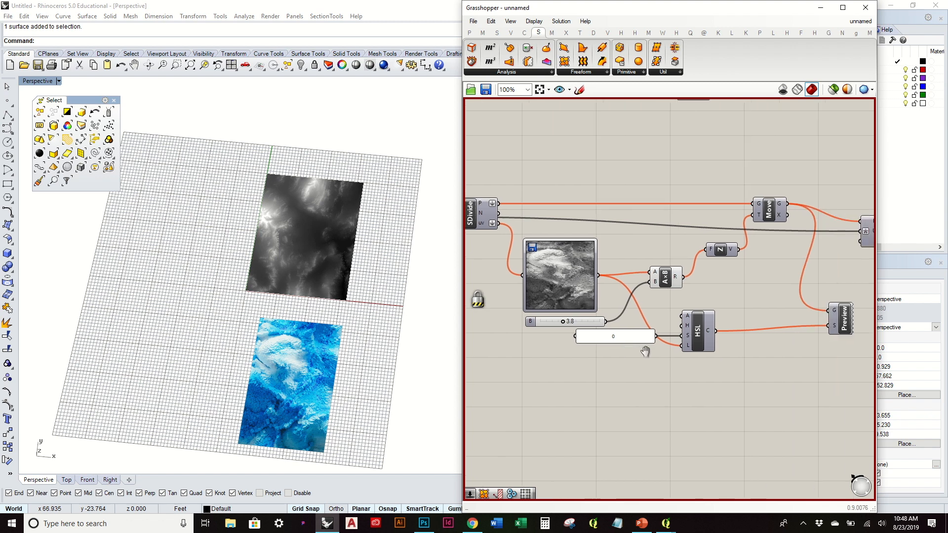
pyautogui.middleClick(651, 277)
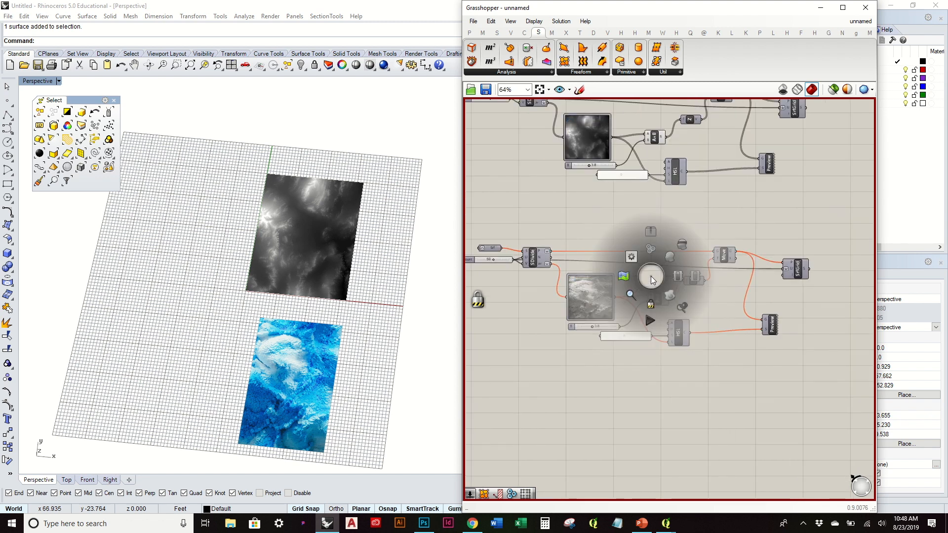
# - Turn on the preview of the duplicated definition's SrfGrid component and inspect the surface over the blue picture
pyautogui.moveTo(329, 406); pyautogui.dragTo(271, 315, button='right')
pyautogui.click(798, 267)
pyautogui.rightClick(799, 267)
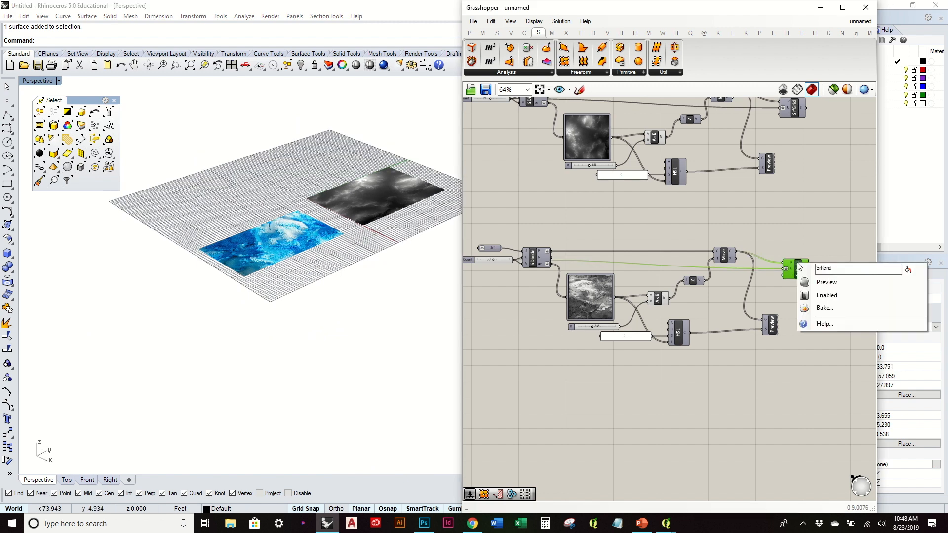
pyautogui.click(825, 285)
pyautogui.click(825, 288)
pyautogui.moveTo(246, 291); pyautogui.dragTo(259, 380, button='right')
pyautogui.moveTo(264, 265); pyautogui.dragTo(265, 239, button='right')
pyautogui.scroll(6, 265, 239)
pyautogui.moveTo(289, 304)
pyautogui.mouseDown(button='right')
pyautogui.moveTo(268, 244)
pyautogui.moveTo(275, 210)
pyautogui.moveTo(324, 280)
pyautogui.moveTo(311, 286)
pyautogui.moveTo(318, 315)
pyautogui.moveTo(320, 191)
pyautogui.moveTo(302, 224)
pyautogui.moveTo(280, 233)
pyautogui.moveTo(269, 265)
pyautogui.moveTo(277, 300)
pyautogui.mouseUp(button='right')
# - Turn on the duplicated definition's custom Preview component to display the shaded points over the blue picture
pyautogui.click(772, 326)
pyautogui.rightClick(773, 327)
pyautogui.click(795, 332)
pyautogui.click(638, 436)
pyautogui.moveTo(291, 316); pyautogui.dragTo(316, 343, button='right')
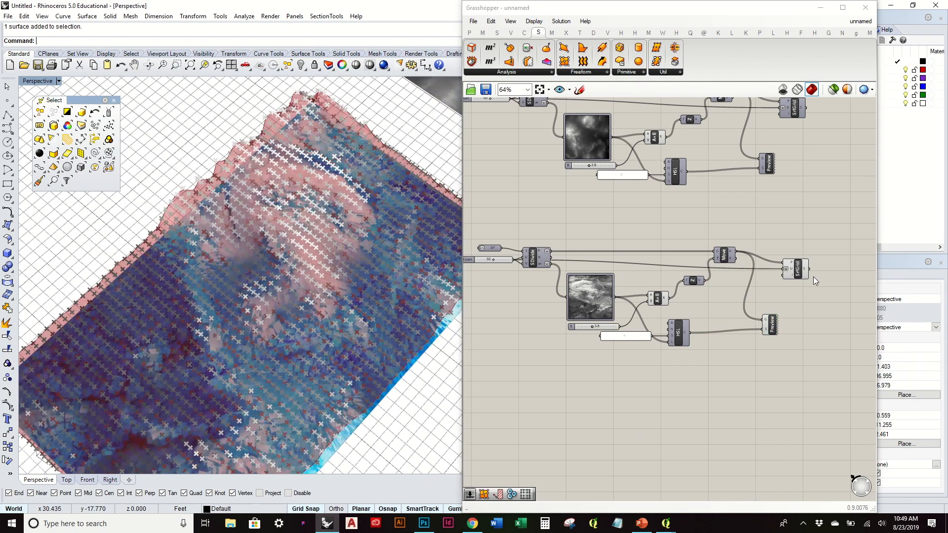
# - Turn off the preview of the duplicated definition's SrfGrid component so only the points are displayed
pyautogui.click(800, 271)
pyautogui.rightClick(800, 271)
pyautogui.click(821, 288)
pyautogui.moveTo(219, 292); pyautogui.dragTo(279, 269, button='right')
pyautogui.scroll(-3, 297, 309)
pyautogui.scroll(2, 638, 316)
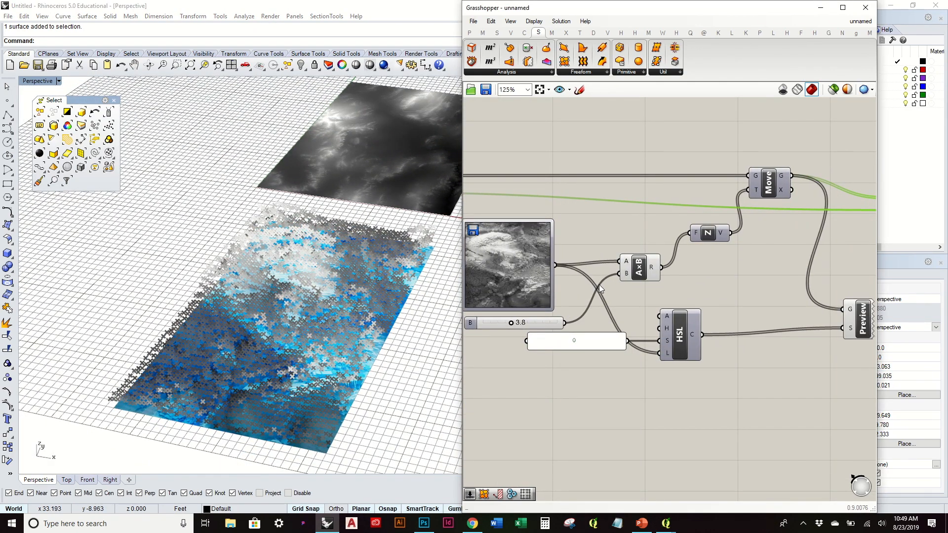
# - Duplicate the greyscale pexels-photo-2110951 Image Sampler and place the copy below the zero-value panel
pyautogui.moveTo(533, 275); pyautogui.dragTo(591, 273, button='right')
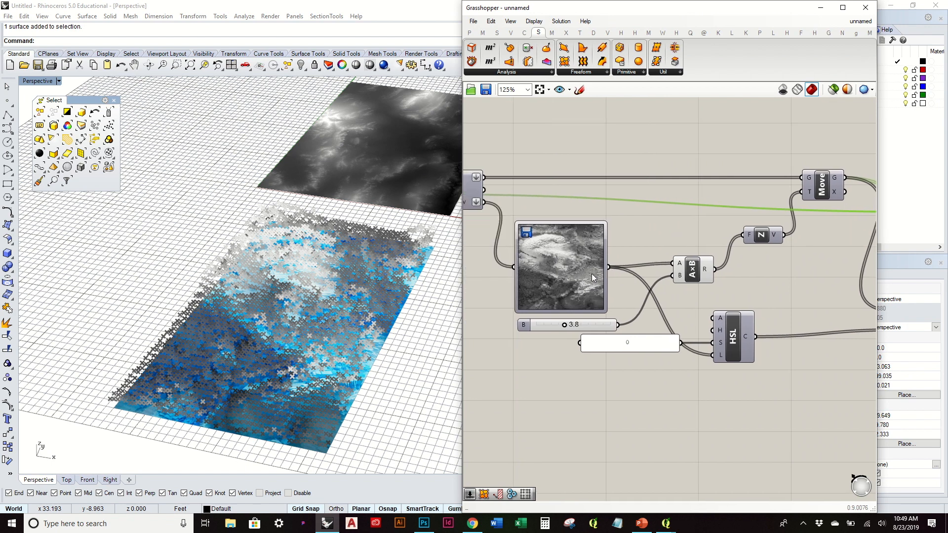
pyautogui.scroll(-1, 566, 271)
pyautogui.click(573, 268)
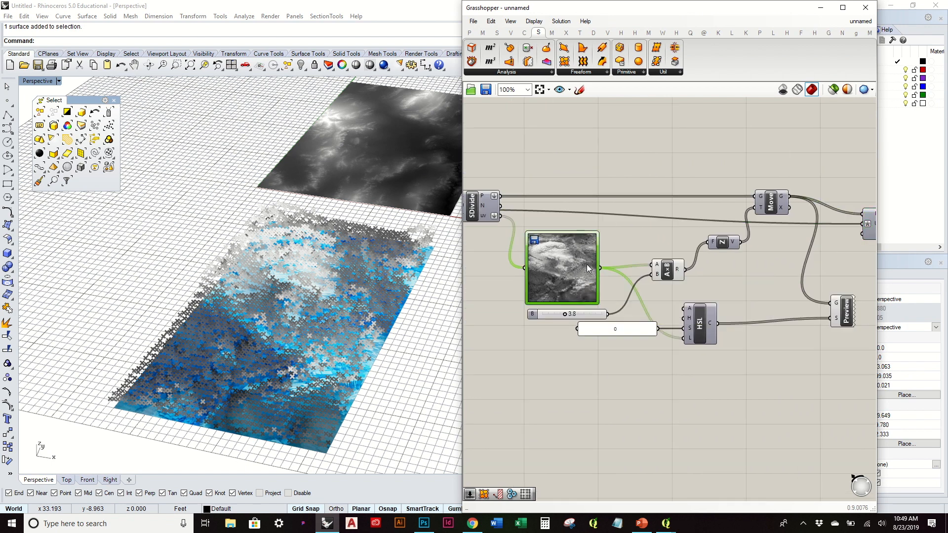
pyautogui.keyDown('alt'); pyautogui.moveTo(582, 277); pyautogui.dragTo(586, 401); pyautogui.keyUp('alt')
pyautogui.rightClick(579, 403)
pyautogui.doubleClick(570, 387)
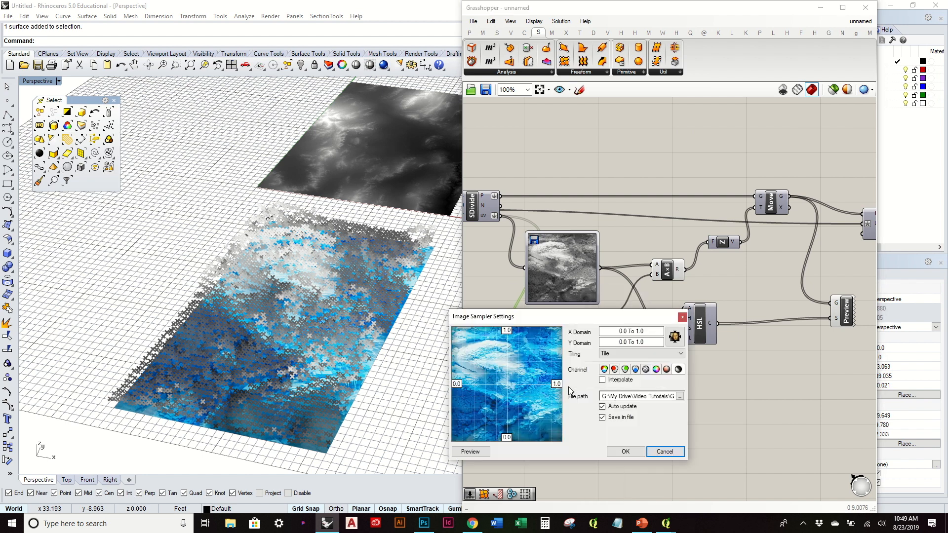
pyautogui.click(603, 370)
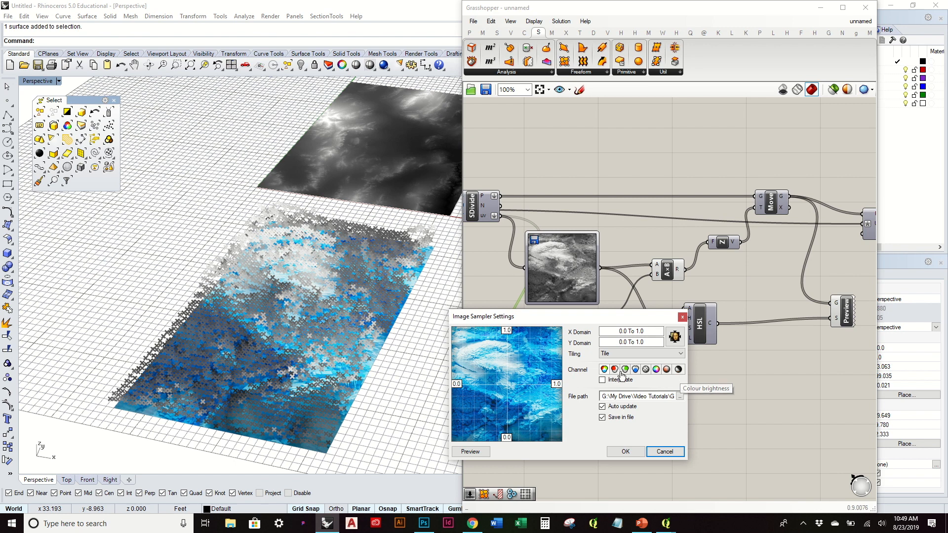
pyautogui.click(634, 453)
pyautogui.click(661, 424)
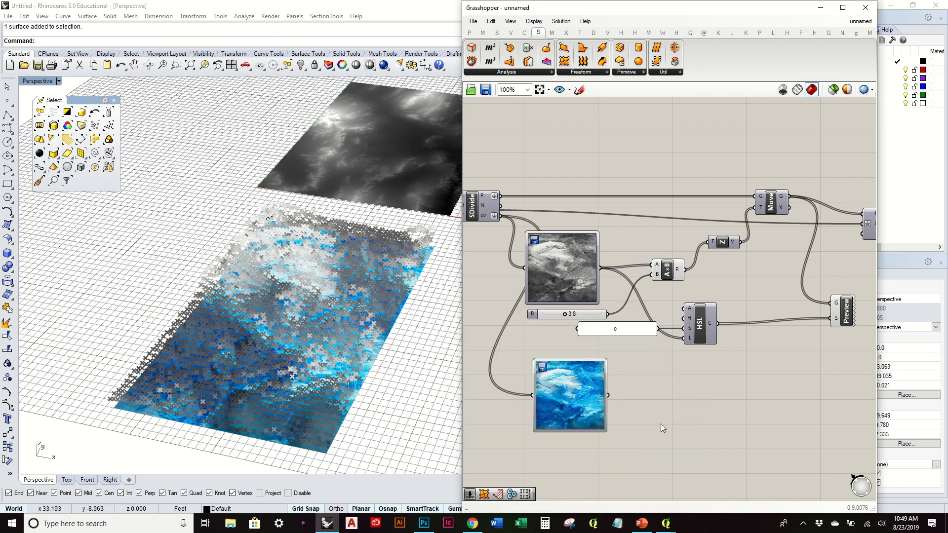
# - Connect the full-colour Image Sampler's output to HSL's L input and directly to the Preview component's S input
pyautogui.moveTo(630, 399); pyautogui.dragTo(594, 399, button='right')
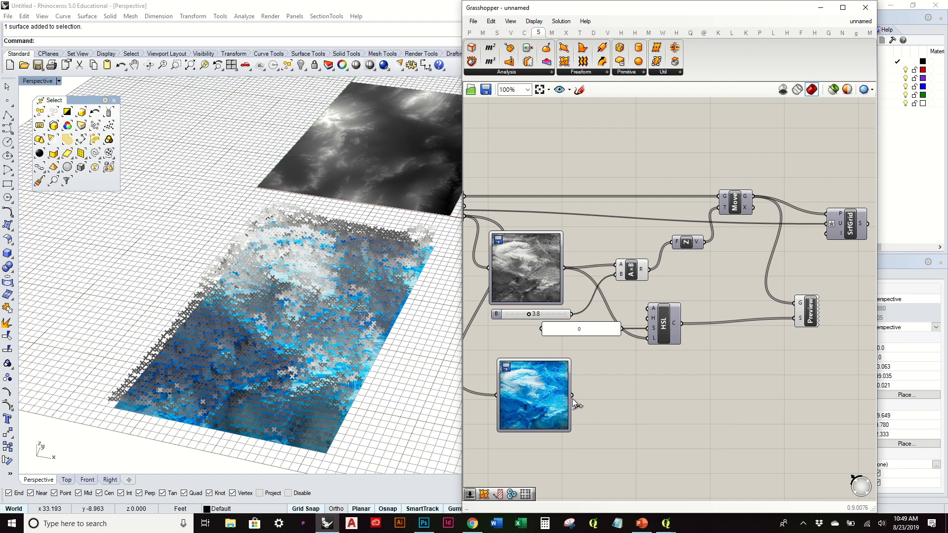
pyautogui.moveTo(573, 396); pyautogui.dragTo(650, 344)
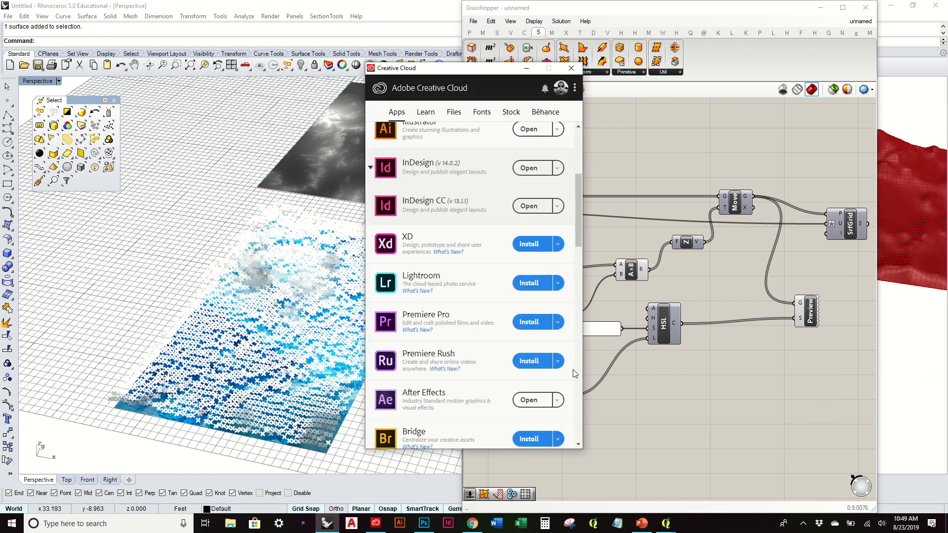
pyautogui.click(724, 364)
pyautogui.moveTo(575, 395); pyautogui.dragTo(755, 319)
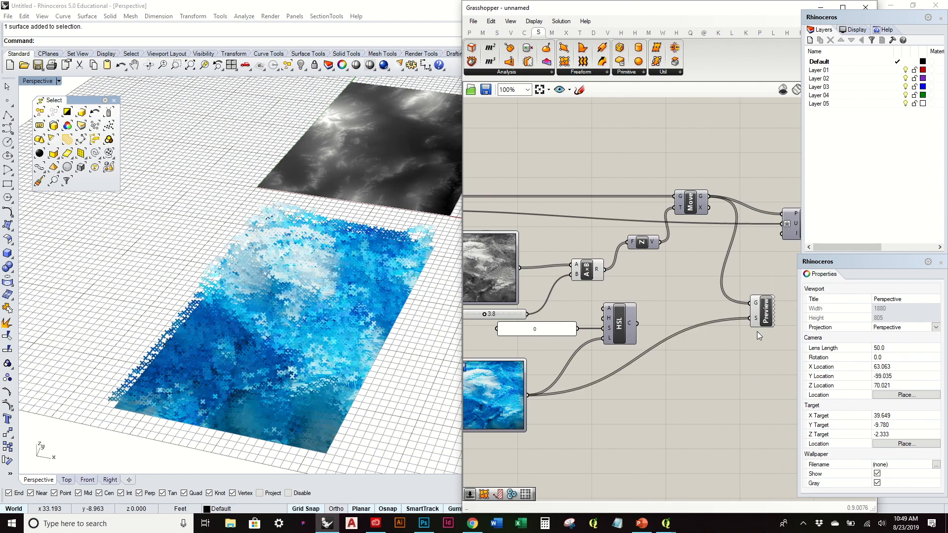
pyautogui.moveTo(412, 340); pyautogui.dragTo(350, 340, button='right')
pyautogui.click(661, 365)
# - Duplicate the whole blue-picture definition below itself and select the copy's full-colour Image Sampler
pyautogui.scroll(-3, 660, 366)
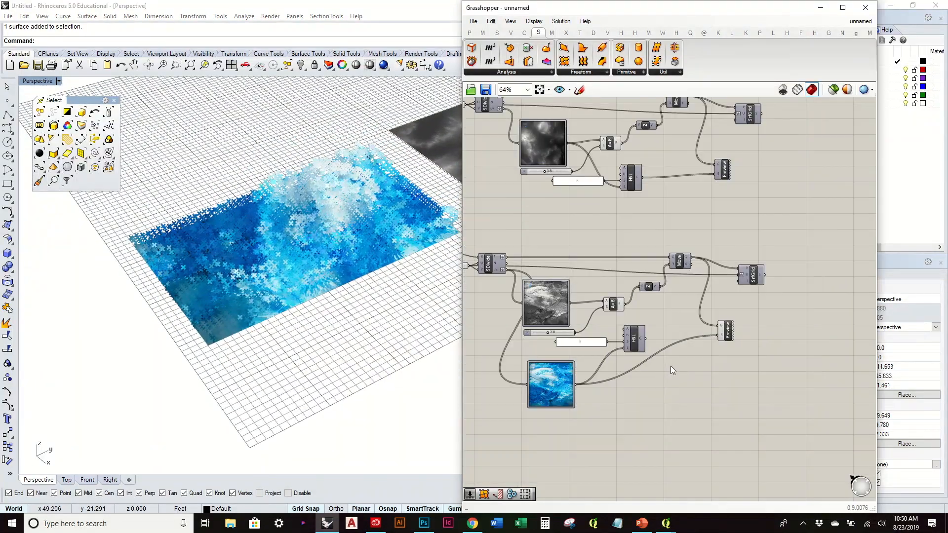
pyautogui.moveTo(672, 367); pyautogui.dragTo(685, 358, button='right')
pyautogui.moveTo(366, 334); pyautogui.dragTo(387, 301, button='right')
pyautogui.moveTo(680, 373); pyautogui.dragTo(725, 341, button='right')
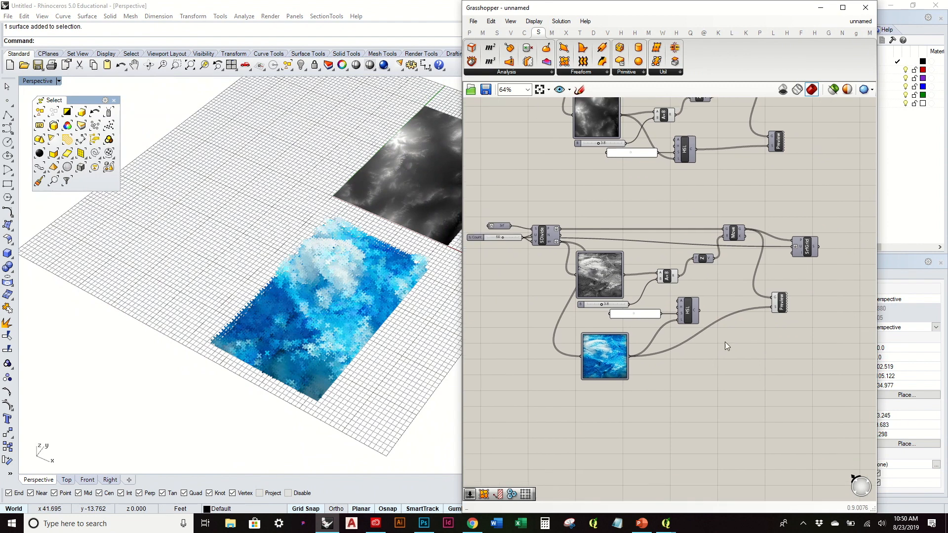
pyautogui.moveTo(862, 419); pyautogui.dragTo(475, 198)
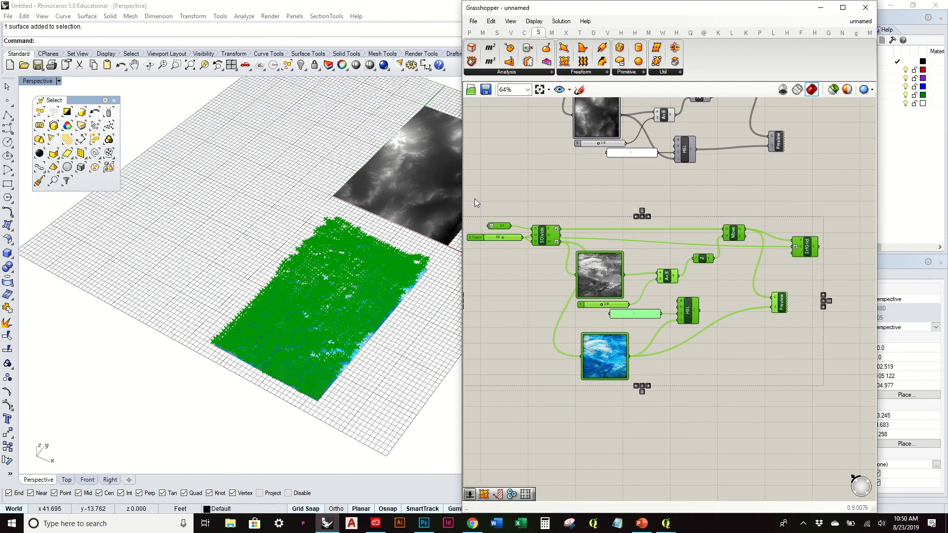
pyautogui.scroll(-3, 629, 268)
pyautogui.moveTo(618, 286); pyautogui.dragTo(624, 377)
pyautogui.click(677, 317)
pyautogui.scroll(3, 633, 406)
pyautogui.click(625, 411)
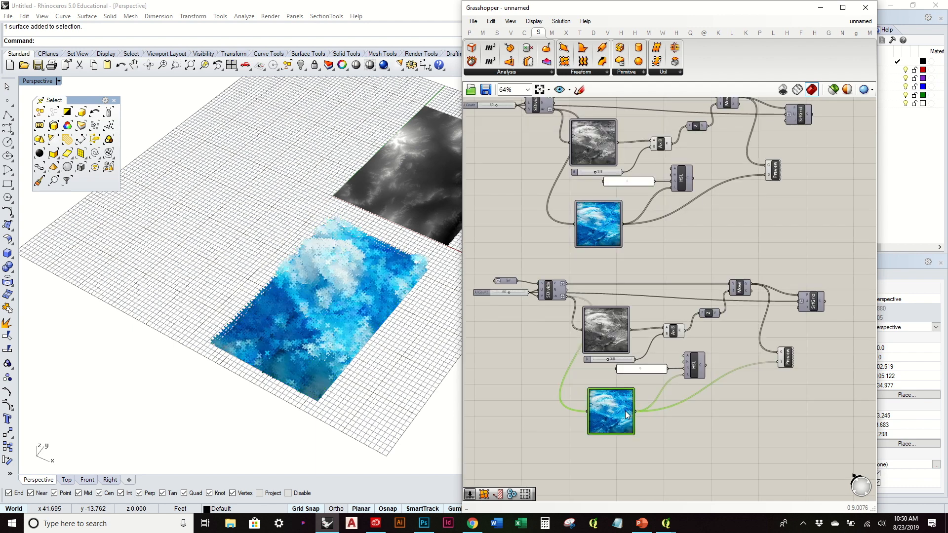
# - Remove the full-colour Image Sampler from the copied definition and rewire the greyscale sampler to HSL's L input, with HSL's output feeding Preview's S input
pyautogui.press('Delete')
pyautogui.scroll(2, 677, 351)
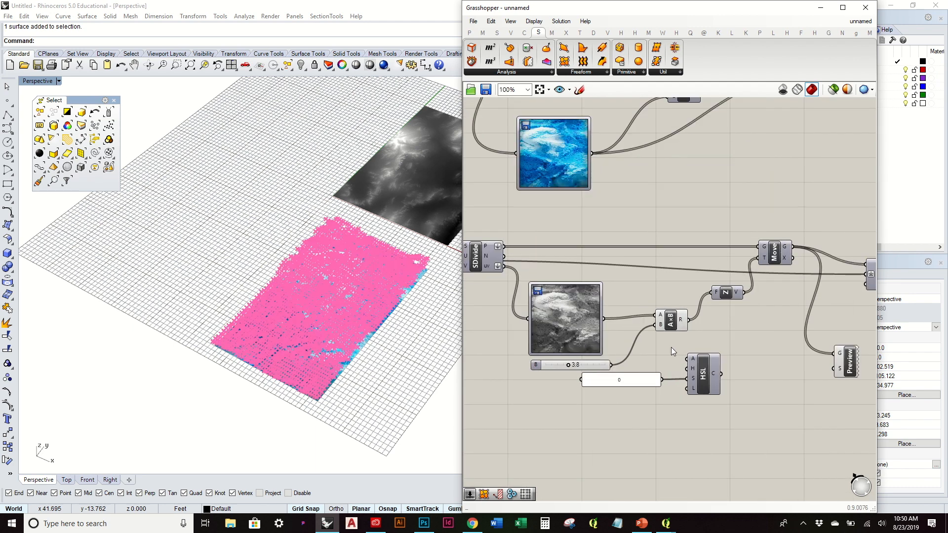
pyautogui.moveTo(601, 319); pyautogui.dragTo(834, 370)
pyautogui.moveTo(777, 337)
pyautogui.mouseDown(button='right')
pyautogui.moveTo(678, 329)
pyautogui.moveTo(760, 342)
pyautogui.mouseUp(button='right')
pyautogui.moveTo(505, 283); pyautogui.dragTo(627, 289, button='right')
# - Place a PictureFrame of the Portrait_of_Frederick_Law_Olmsted image on the ground plane beside the blue point field
pyautogui.scroll(-4, 302, 339)
pyautogui.moveTo(303, 338); pyautogui.dragTo(348, 341, button='right')
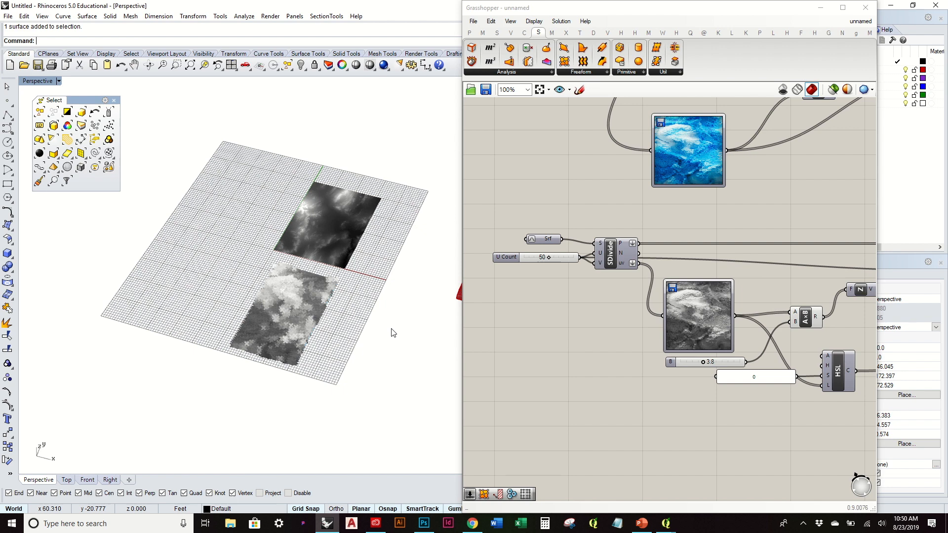
pyautogui.write('PictureFrame')
pyautogui.press('Return')
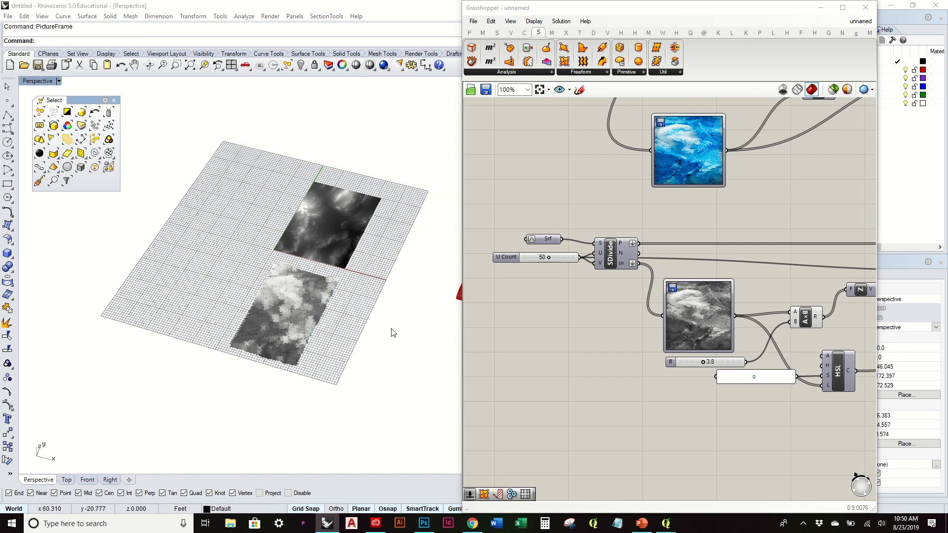
pyautogui.click(529, 227)
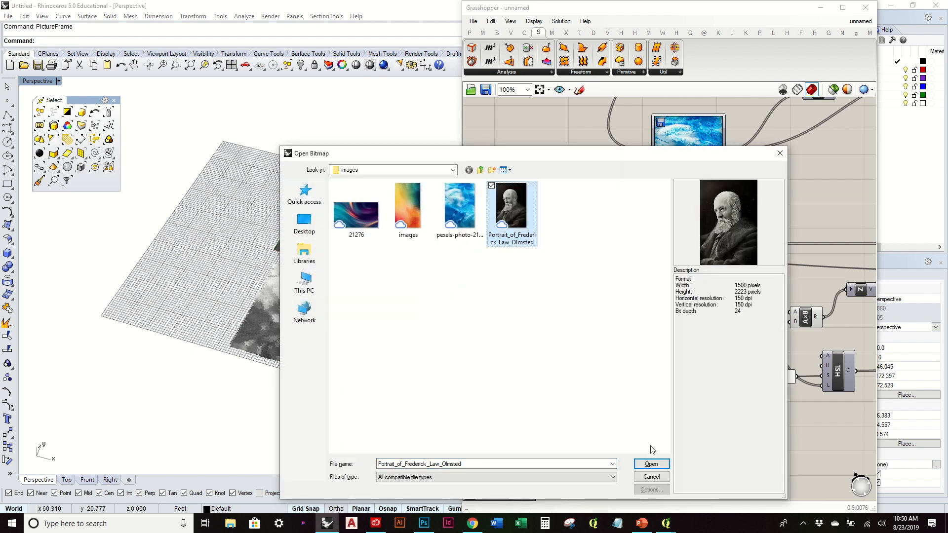
pyautogui.click(651, 464)
pyautogui.scroll(8, 269, 341)
pyautogui.scroll(-6, 269, 339)
pyautogui.keyDown('shift'); pyautogui.moveTo(265, 326); pyautogui.dragTo(175, 275, button='right'); pyautogui.keyUp('shift')
pyautogui.scroll(7, 178, 276)
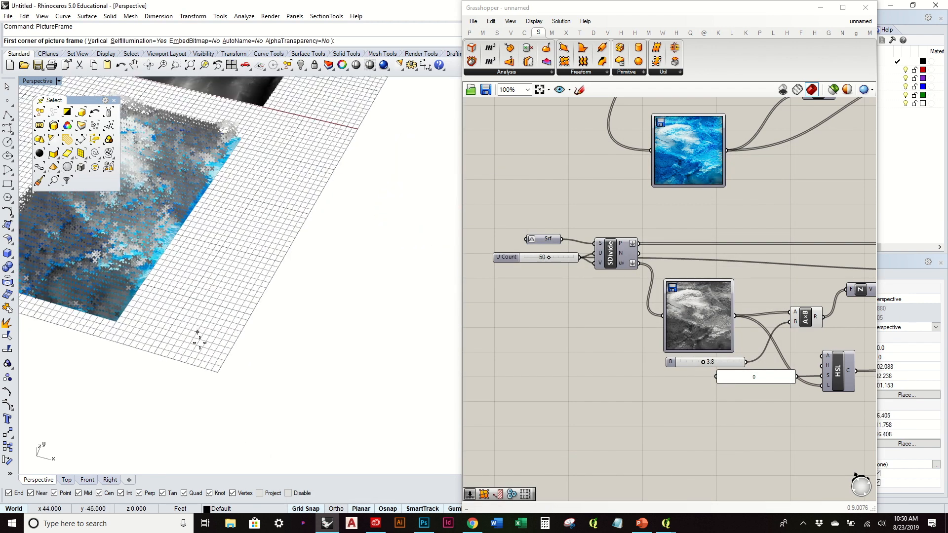
pyautogui.click(205, 341)
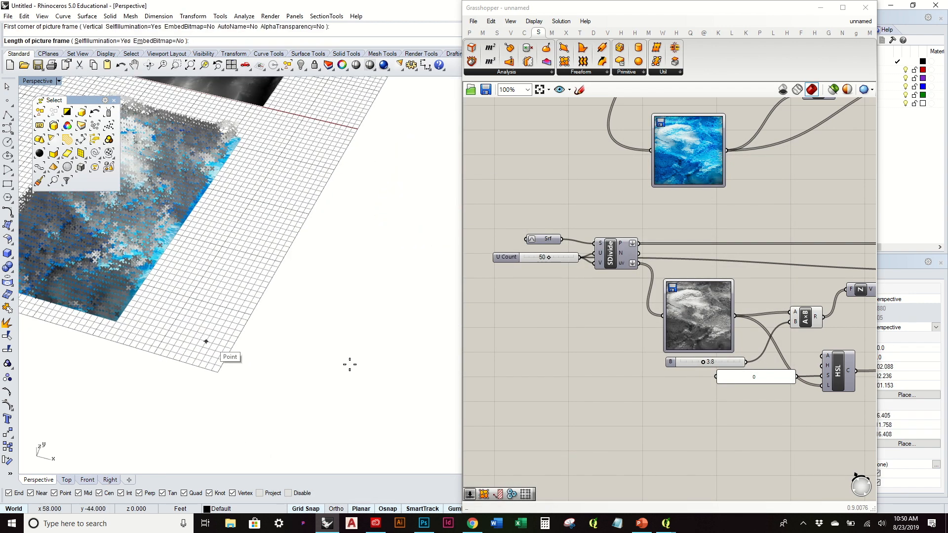
pyautogui.click(377, 391)
pyautogui.click(377, 390)
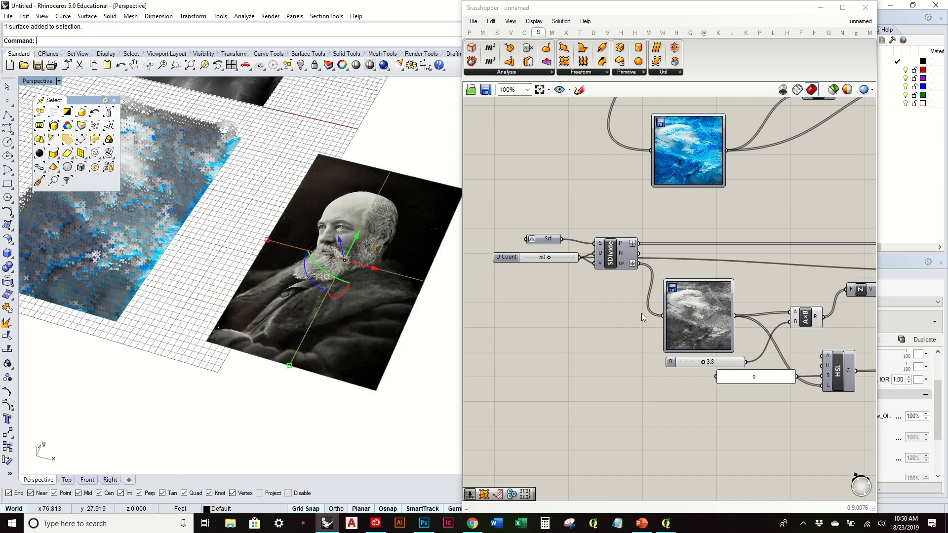
# - Set the portrait picture frame as the one surface referenced by the copied definition's Srf parameter
pyautogui.click(549, 241)
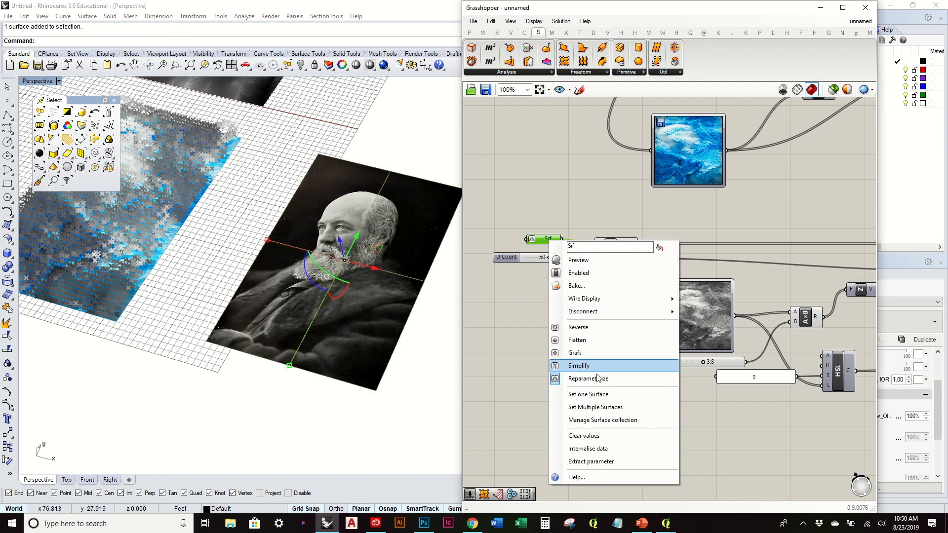
pyautogui.click(597, 394)
pyautogui.moveTo(403, 299); pyautogui.dragTo(420, 248, button='right')
pyautogui.click(603, 360)
pyautogui.moveTo(588, 298); pyautogui.dragTo(582, 320, button='right')
pyautogui.moveTo(410, 270); pyautogui.dragTo(411, 323, button='right')
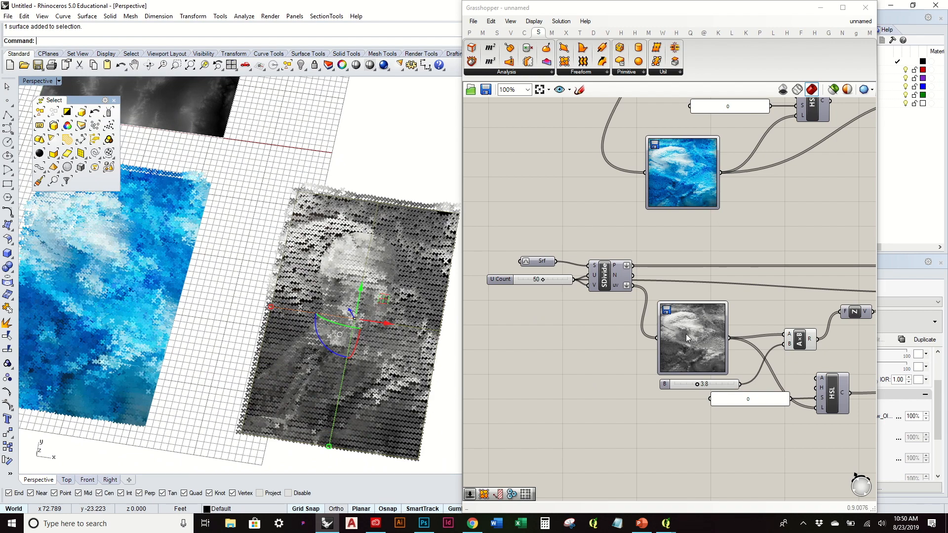
# - Load Portrait_of_Frederick_Law_Olmsted as the copied Image Sampler's image file and accept the settings
pyautogui.moveTo(364, 368); pyautogui.dragTo(165, 318, button='right')
pyautogui.moveTo(800, 350); pyautogui.dragTo(749, 322, button='right')
pyautogui.moveTo(395, 234); pyautogui.dragTo(377, 278, button='right')
pyautogui.moveTo(295, 289); pyautogui.dragTo(278, 280, button='right')
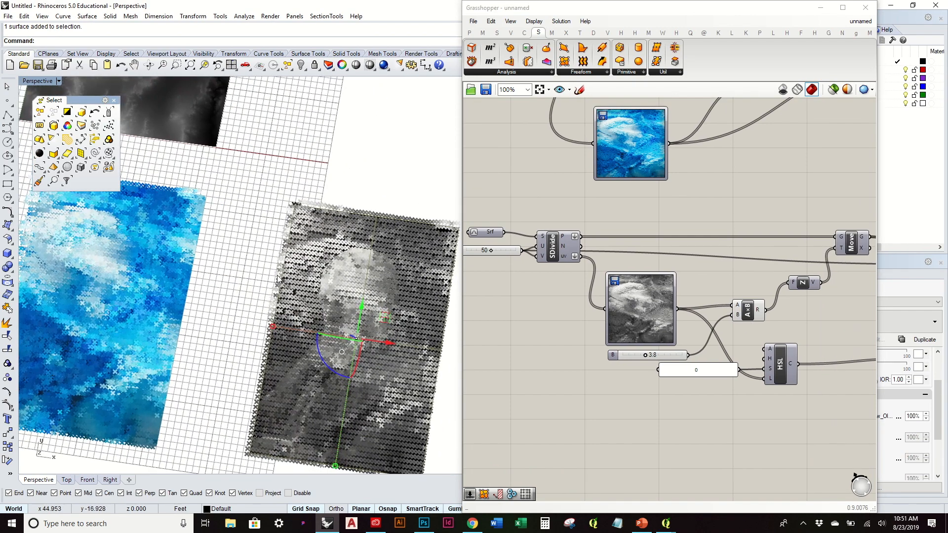
pyautogui.moveTo(316, 307); pyautogui.dragTo(345, 247, button='right')
pyautogui.moveTo(731, 265); pyautogui.dragTo(662, 264, button='right')
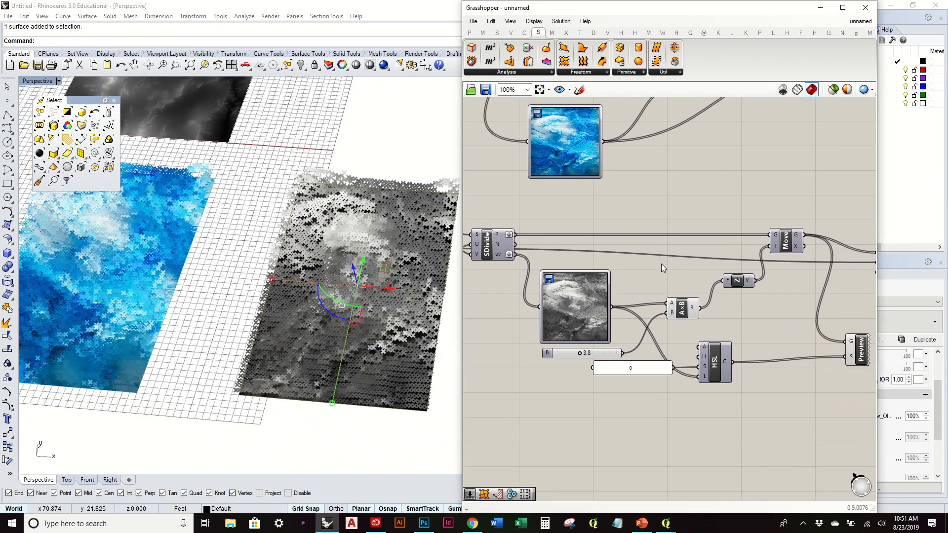
pyautogui.doubleClick(591, 307)
pyautogui.click(702, 314)
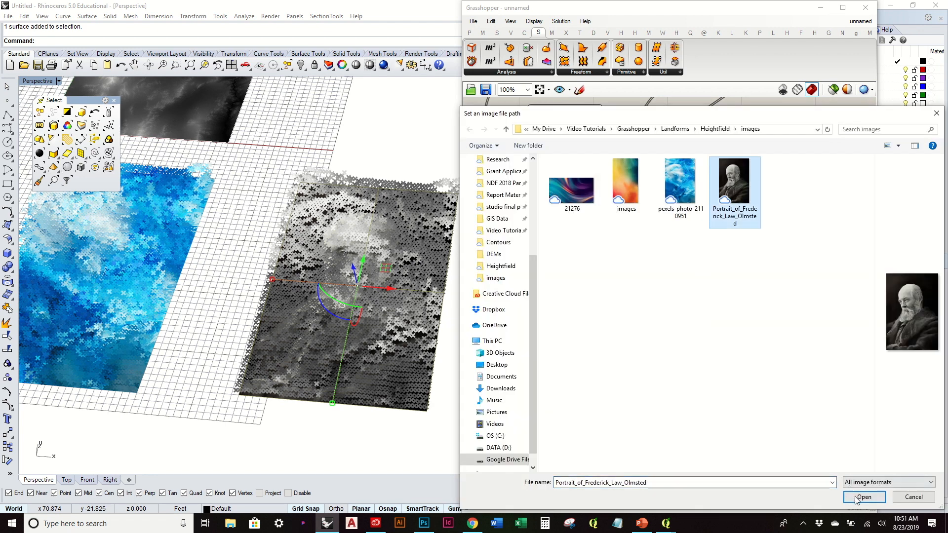
pyautogui.click(864, 496)
pyautogui.click(647, 368)
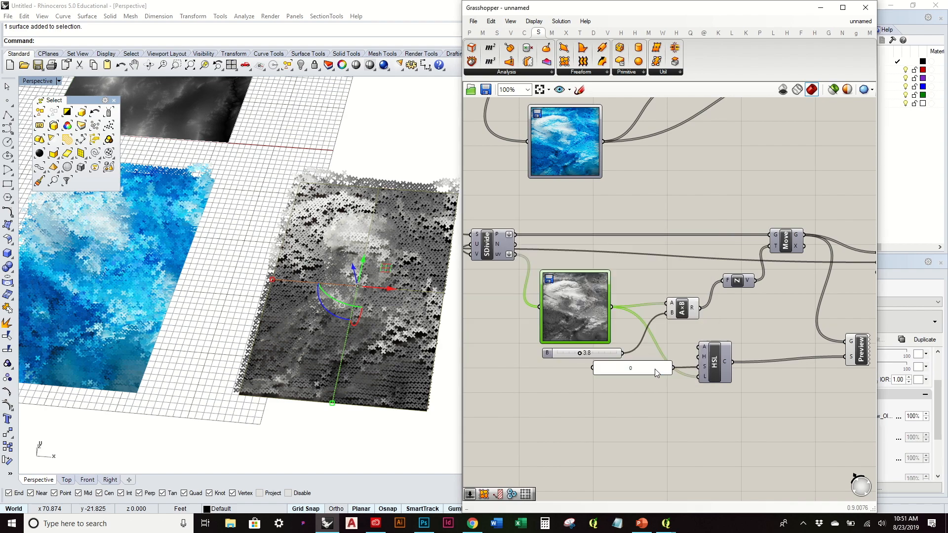
# - Raise the portrait definition's B multiplier slider to 9.5 for stronger relief
pyautogui.scroll(3, 298, 238)
pyautogui.moveTo(298, 238)
pyautogui.mouseDown(button='right')
pyautogui.moveTo(307, 148)
pyautogui.moveTo(303, 236)
pyautogui.mouseUp(button='right')
pyautogui.moveTo(670, 438); pyautogui.dragTo(626, 386, button='right')
pyautogui.moveTo(428, 407); pyautogui.dragTo(454, 365, button='right')
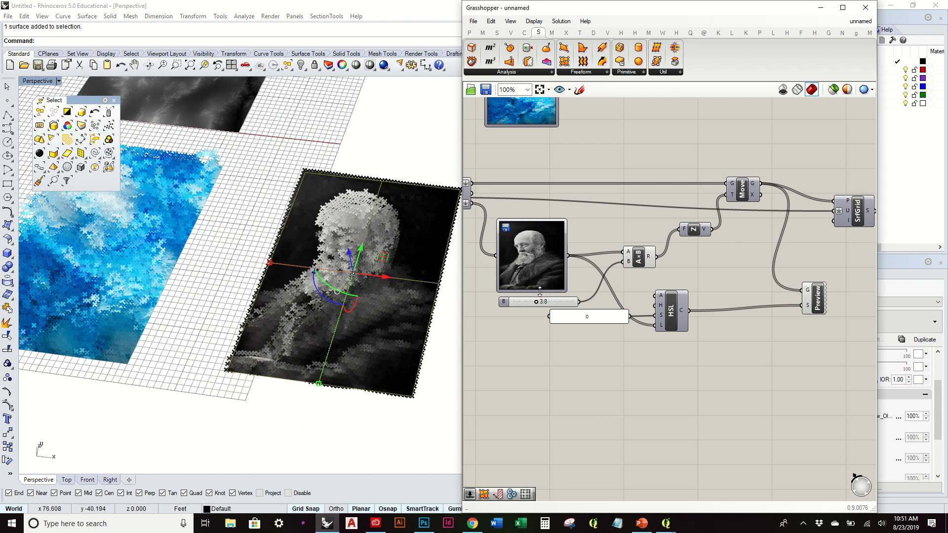
pyautogui.scroll(2, 540, 291)
pyautogui.moveTo(535, 307); pyautogui.dragTo(587, 310)
pyautogui.moveTo(339, 354)
pyautogui.mouseDown(button='right')
pyautogui.moveTo(346, 276)
pyautogui.moveTo(346, 357)
pyautogui.mouseUp(button='right')
pyautogui.moveTo(707, 288); pyautogui.dragTo(596, 319, button='right')
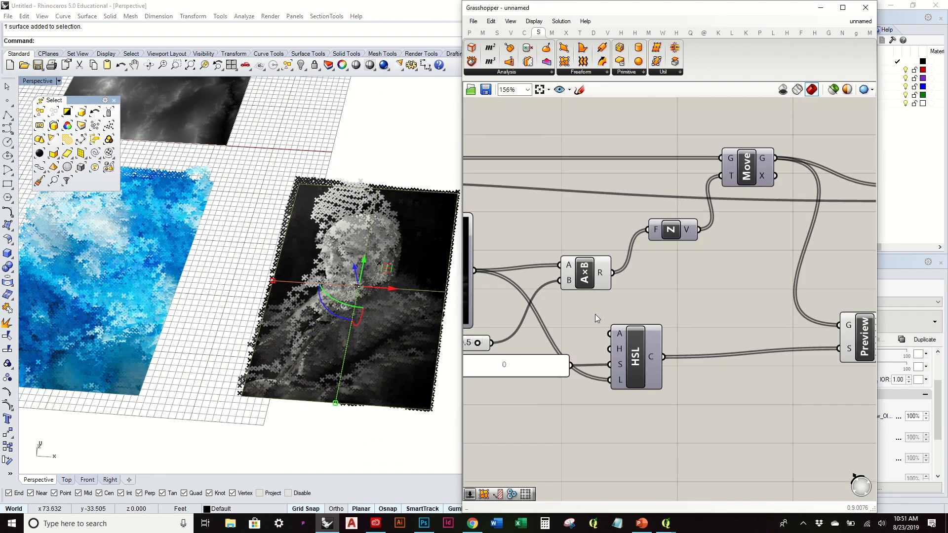
# - Turn off the portrait definition's Preview component and turn on the display of its SrfGrid surface
pyautogui.scroll(-2, 596, 318)
pyautogui.moveTo(793, 283); pyautogui.dragTo(758, 283, button='right')
pyautogui.click(734, 336)
pyautogui.middleClick(734, 337)
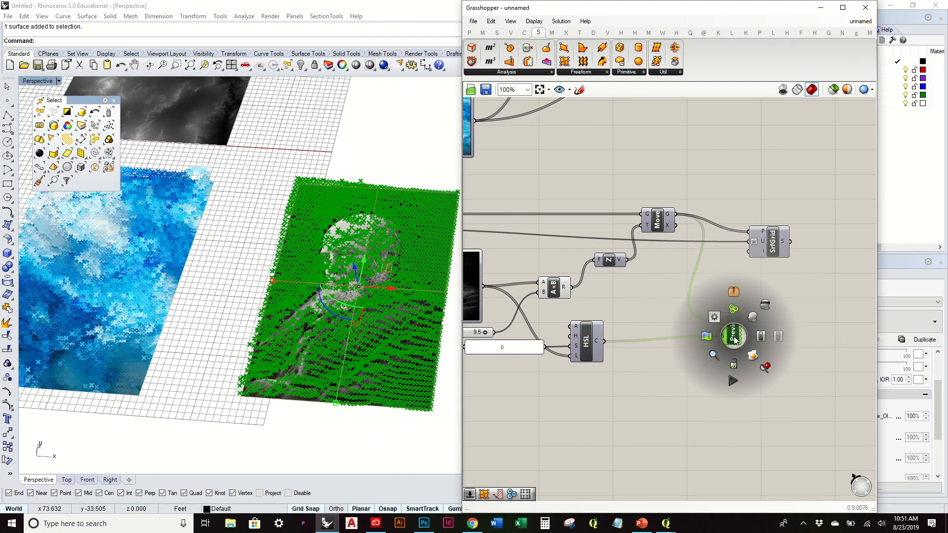
pyautogui.click(764, 308)
pyautogui.click(781, 248)
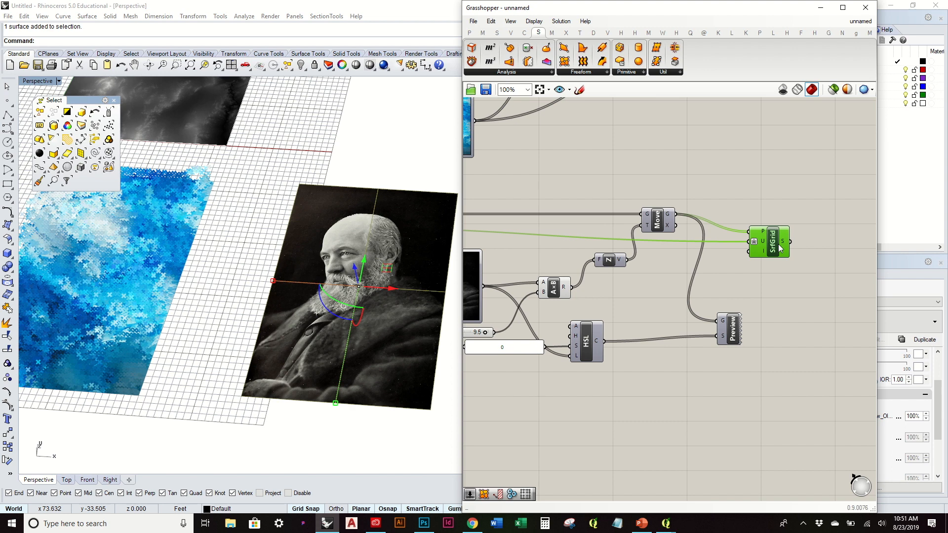
pyautogui.middleClick(780, 244)
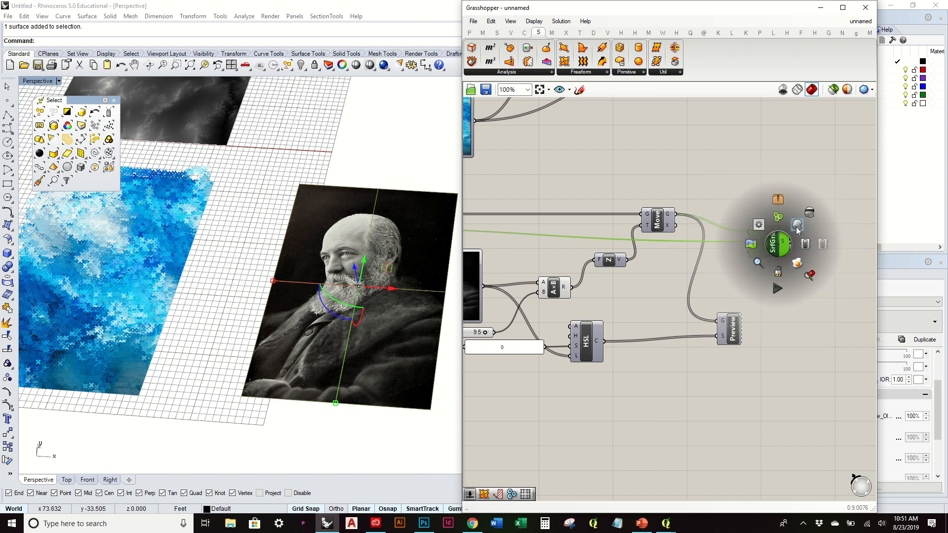
pyautogui.click(798, 231)
# - Bake the portrait definition's SrfGrid surface with the default attributes
pyautogui.moveTo(275, 321); pyautogui.dragTo(261, 303, button='right')
pyautogui.click(779, 242)
pyautogui.rightClick(772, 243)
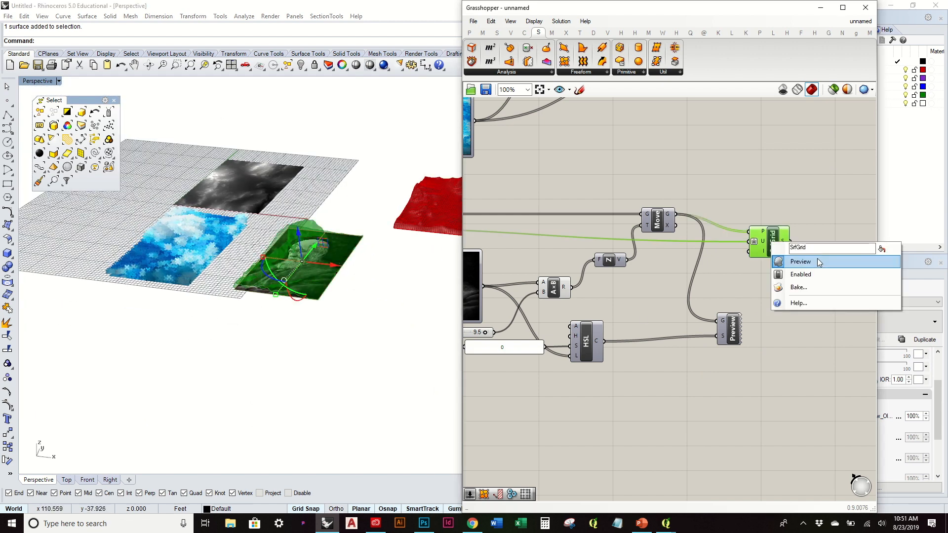
pyautogui.click(815, 286)
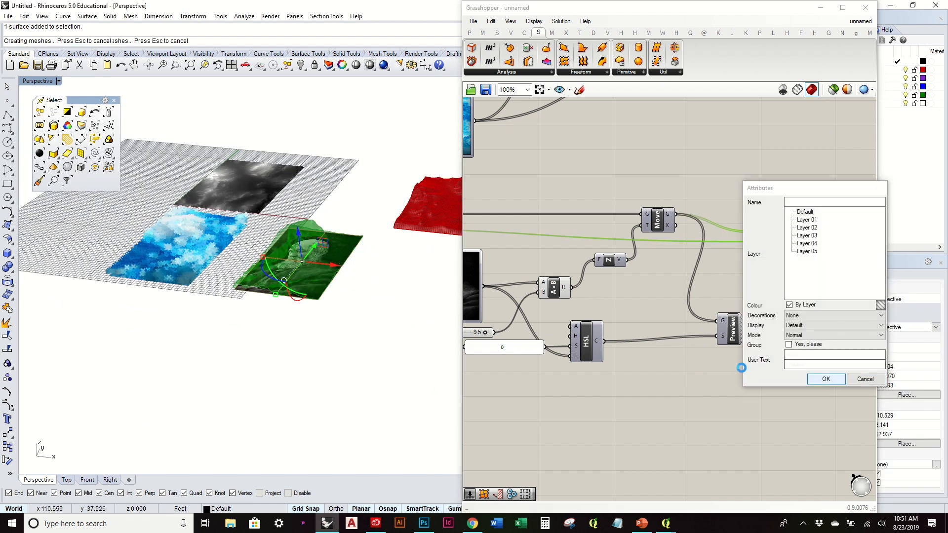
# - Undo the mistaken move, select the baked portrait surface and move it along X clear of the green preview
pyautogui.moveTo(334, 267); pyautogui.dragTo(422, 283)
pyautogui.hotkey('ctrl', 'z')
pyautogui.click(310, 232)
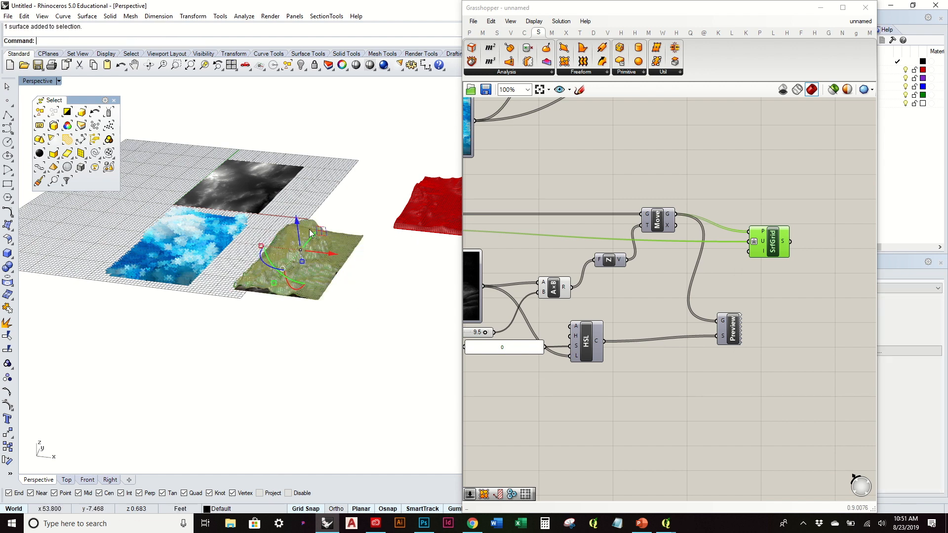
pyautogui.moveTo(331, 254); pyautogui.dragTo(442, 266)
pyautogui.click(330, 338)
# - Frame the baked portrait surface and switch the Perspective viewport to the Rendered display mode
pyautogui.moveTo(330, 338)
pyautogui.mouseDown(button='right')
pyautogui.moveTo(307, 374)
pyautogui.moveTo(321, 405)
pyautogui.moveTo(364, 369)
pyautogui.moveTo(326, 343)
pyautogui.mouseUp(button='right')
pyautogui.keyDown('shift'); pyautogui.moveTo(326, 343); pyautogui.dragTo(252, 312, button='right'); pyautogui.keyUp('shift')
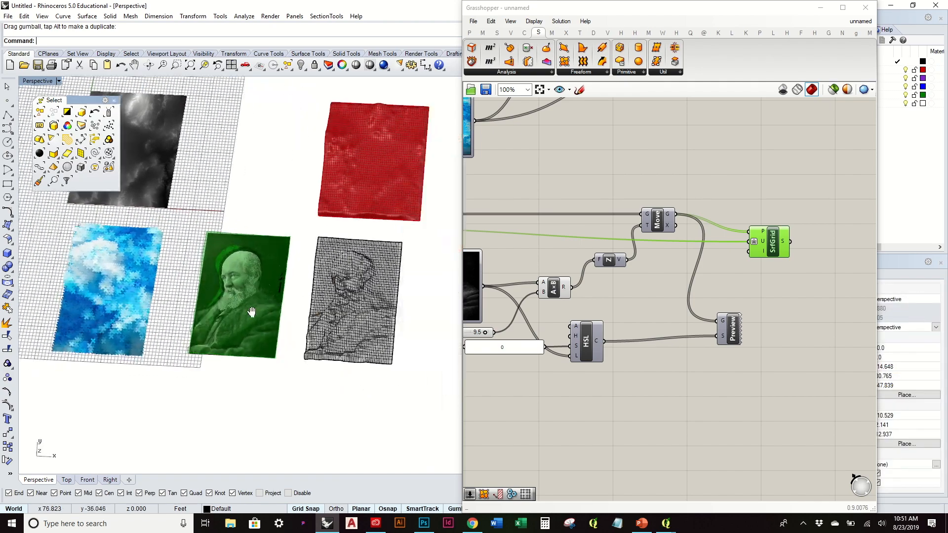
pyautogui.scroll(5, 275, 290)
pyautogui.scroll(-2, 276, 290)
pyautogui.scroll(3, 273, 288)
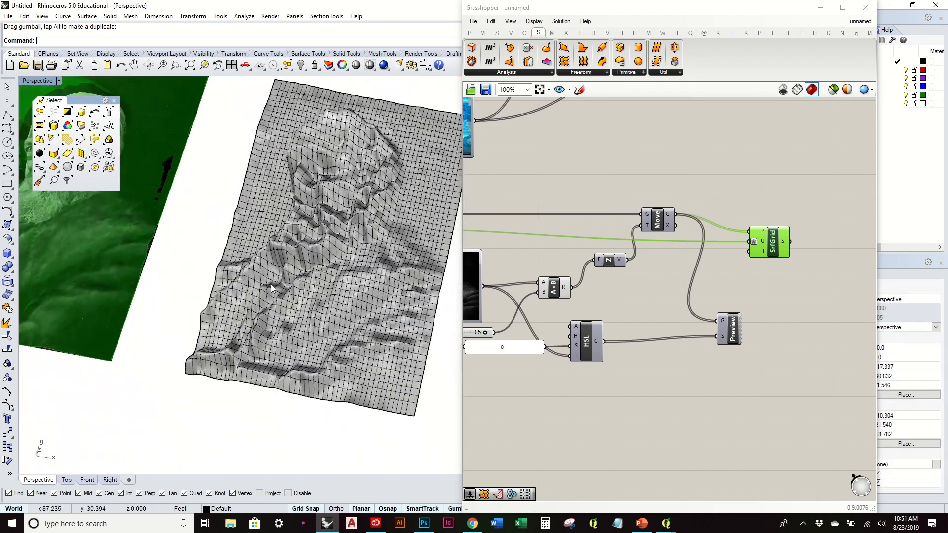
pyautogui.click(44, 82)
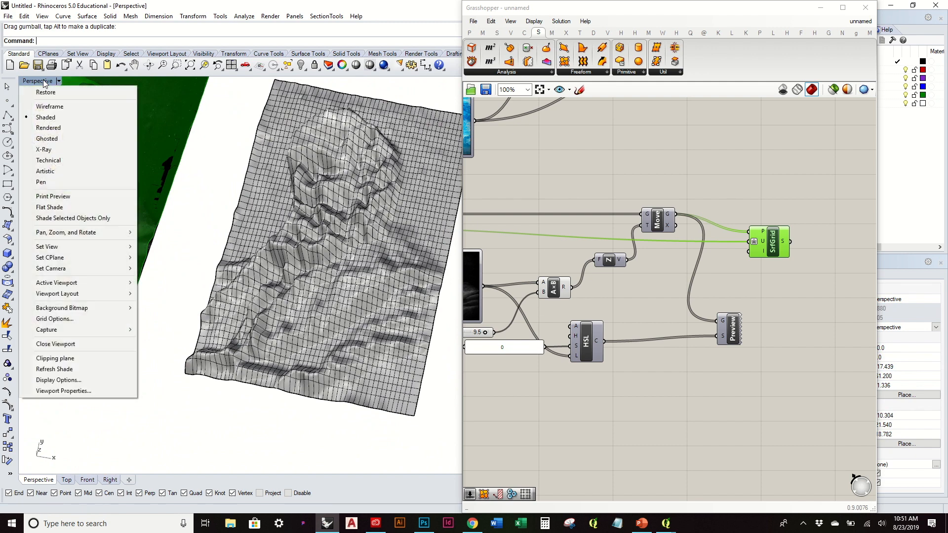
pyautogui.click(70, 127)
pyautogui.moveTo(220, 182); pyautogui.dragTo(232, 146, button='right')
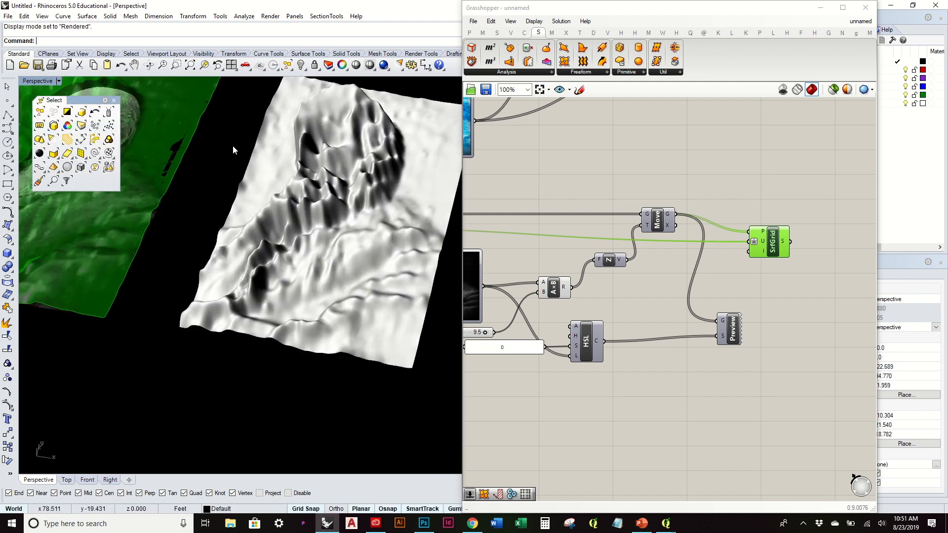
# - Assign the baked portrait surface an object material with Portrait_of_Frederick_Law_Olmsted as its color texture
pyautogui.click(307, 174)
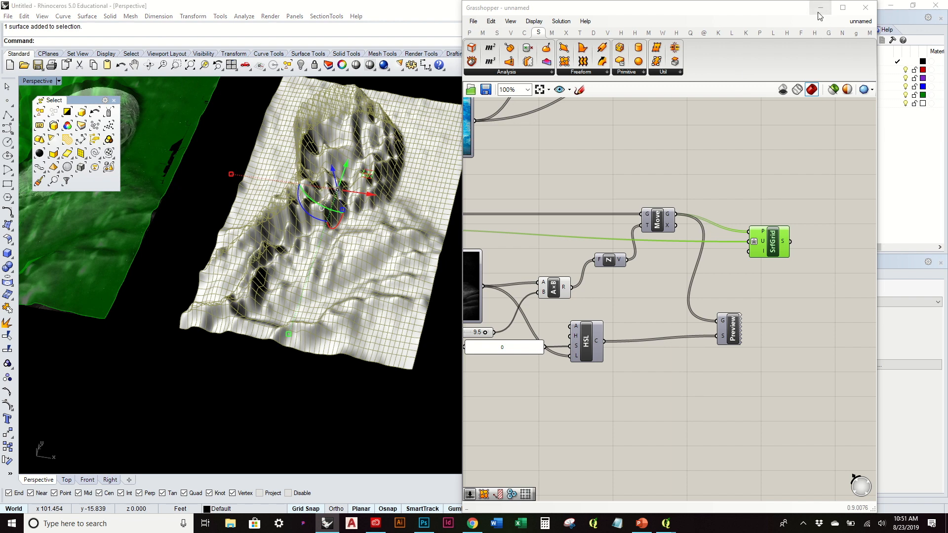
pyautogui.click(820, 8)
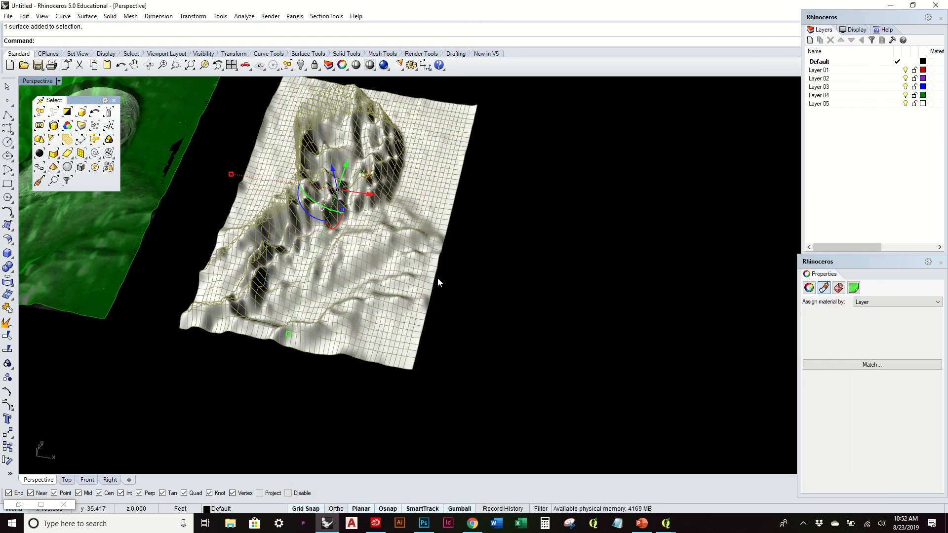
pyautogui.click(890, 302)
pyautogui.click(876, 324)
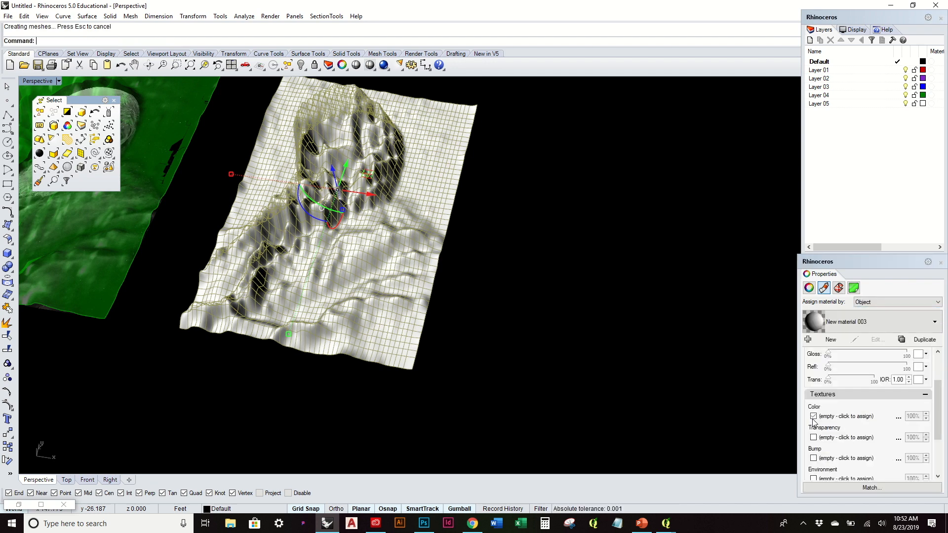
pyautogui.click(898, 417)
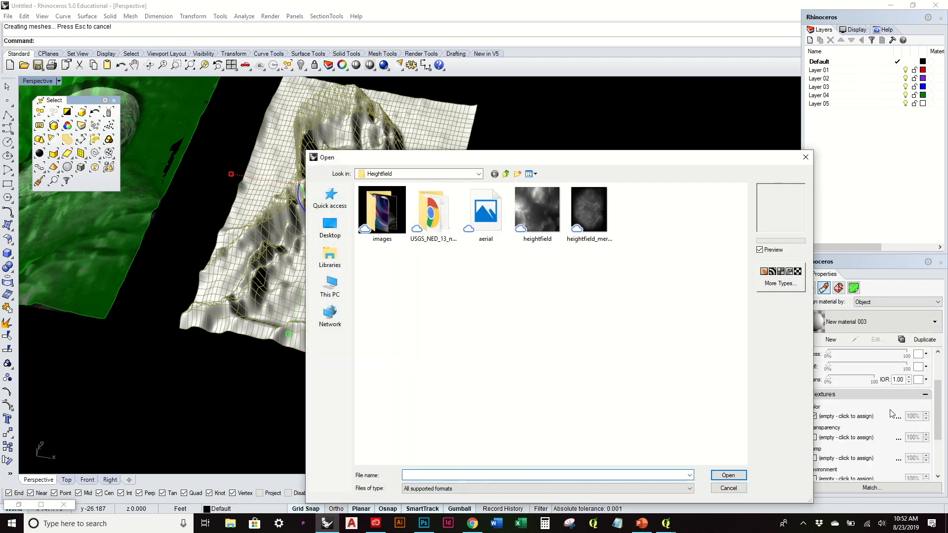
pyautogui.doubleClick(365, 220)
pyautogui.click(545, 210)
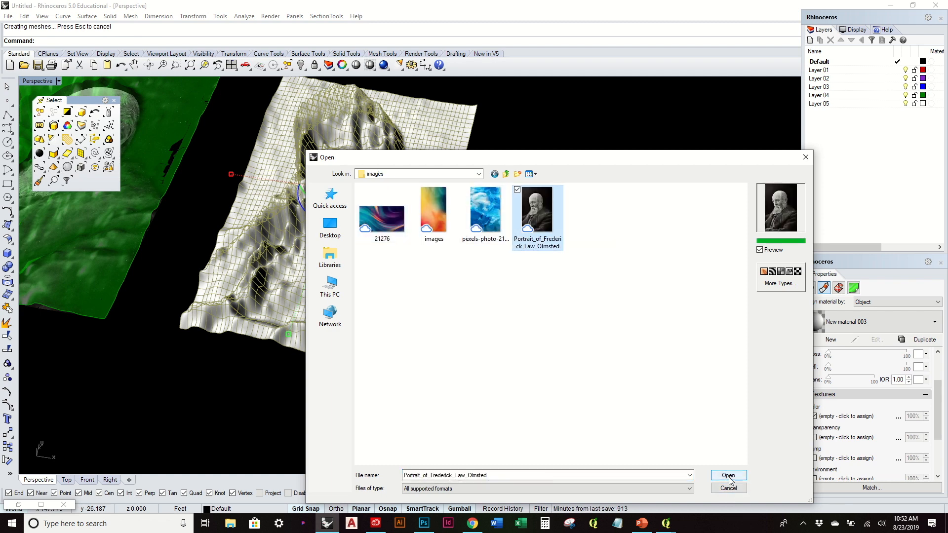
pyautogui.click(729, 476)
pyautogui.click(553, 282)
# - Examine the textured portrait relief from several angles, restore the Grasshopper window and look over the neighbouring terrain images
pyautogui.moveTo(459, 232); pyautogui.dragTo(456, 293, button='right')
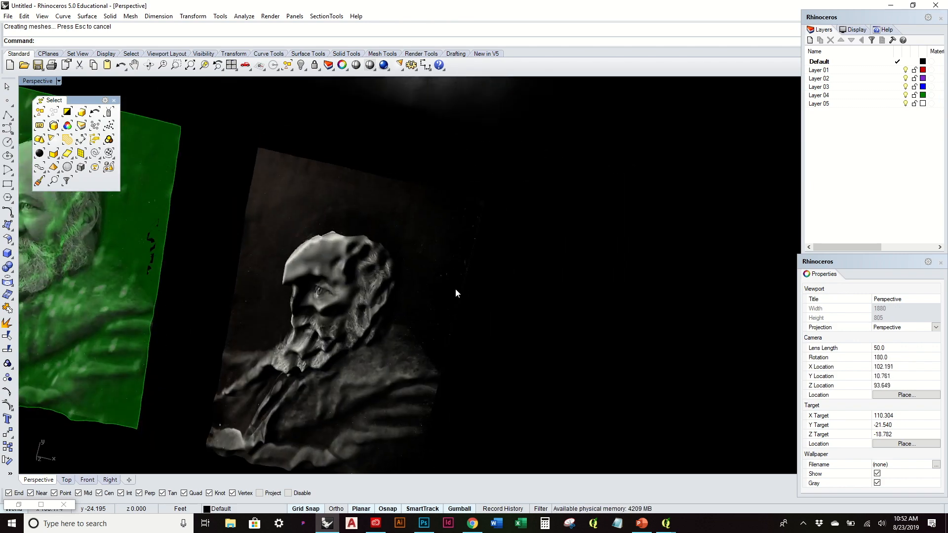
pyautogui.scroll(-6, 458, 339)
pyautogui.moveTo(459, 342); pyautogui.dragTo(477, 262, button='right')
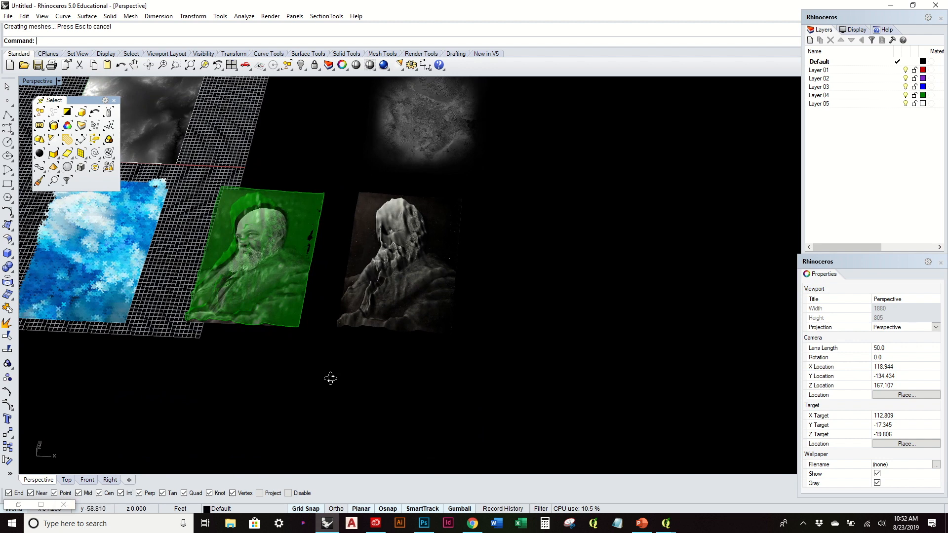
pyautogui.moveTo(330, 379); pyautogui.dragTo(304, 370, button='right')
pyautogui.click(19, 504)
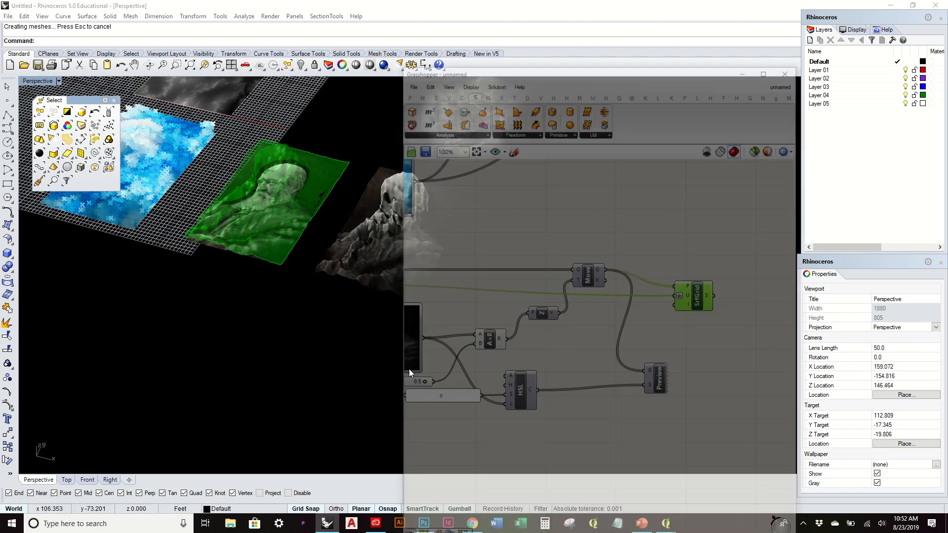
pyautogui.moveTo(374, 291); pyautogui.dragTo(330, 248, button='right')
pyautogui.moveTo(220, 146); pyautogui.dragTo(222, 171, button='right')
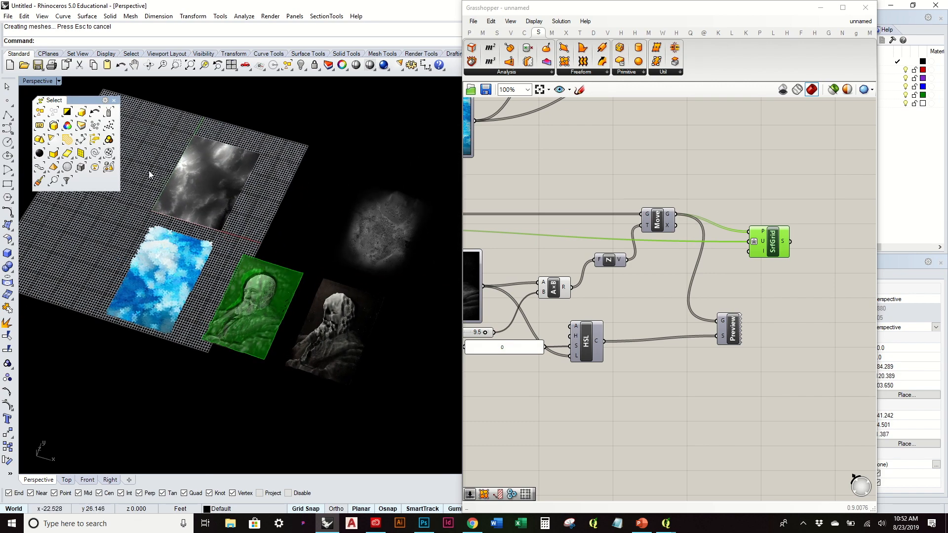
pyautogui.scroll(8, 187, 144)
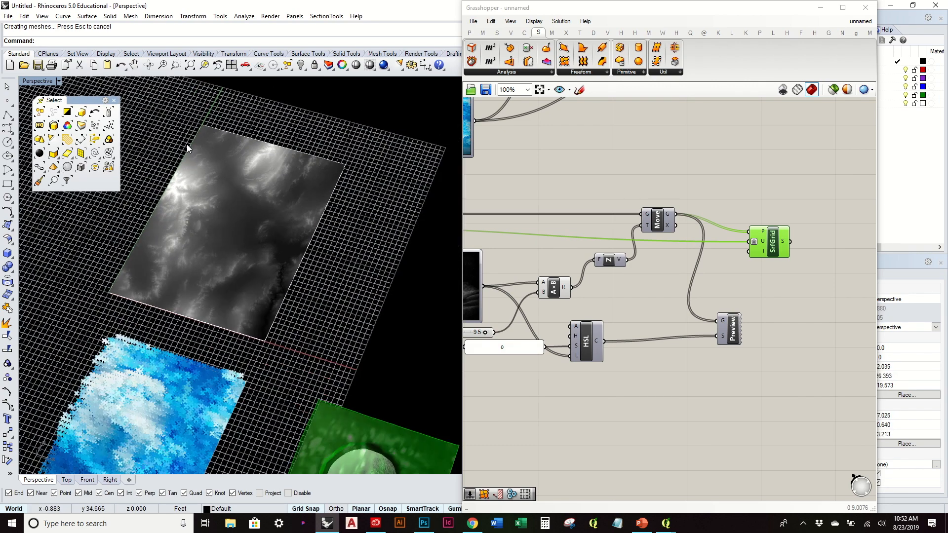
# - Examine the grayscale cloud terrain and the blue cross-shaped heightfield up close and in overview with the portrait reliefs
pyautogui.scroll(-4, 187, 145)
pyautogui.moveTo(183, 203); pyautogui.dragTo(185, 238, button='right')
pyautogui.scroll(-5, 175, 211)
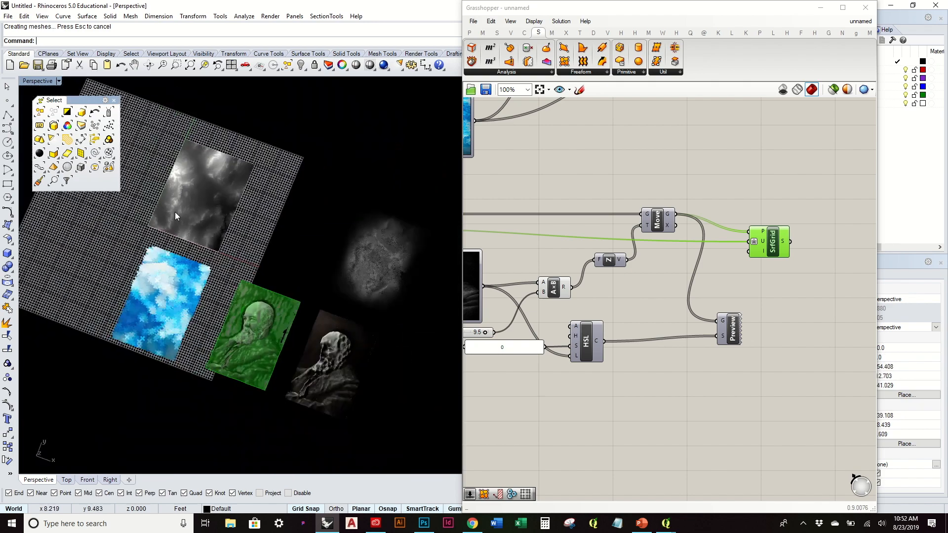
pyautogui.scroll(10, 385, 306)
pyautogui.moveTo(395, 326); pyautogui.dragTo(402, 253, button='right')
pyautogui.scroll(-6, 405, 252)
pyautogui.scroll(8, 63, 331)
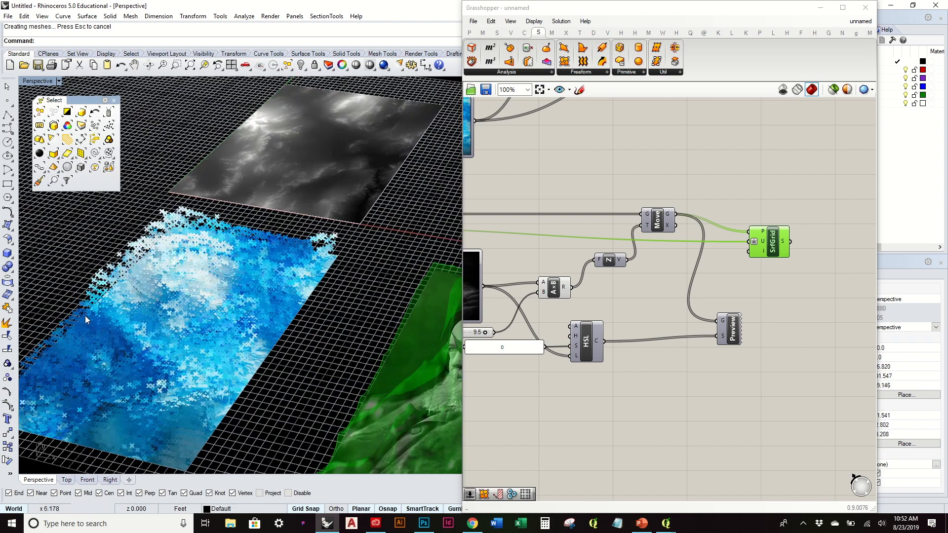
pyautogui.scroll(-6, 106, 313)
pyautogui.scroll(3, 105, 317)
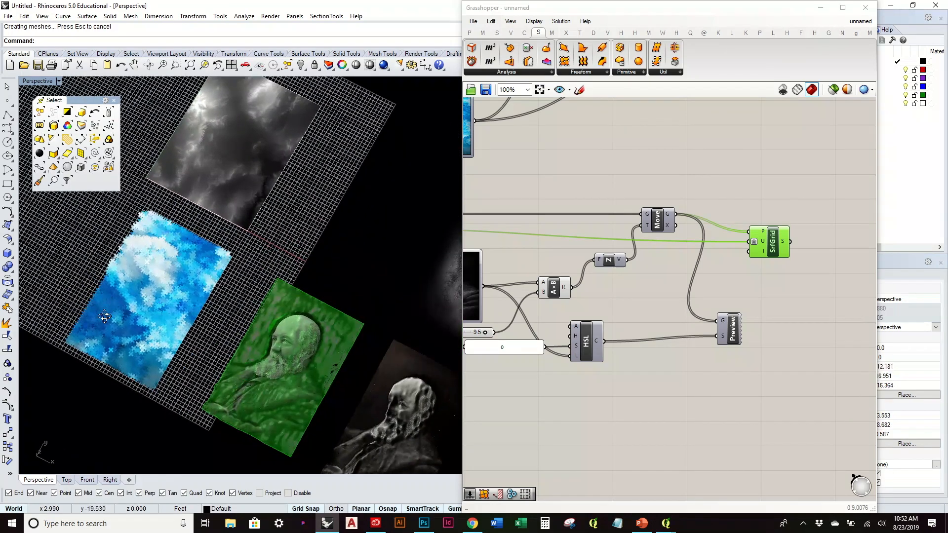
# - Inspect the green portrait surface preview from several angles and compare it with the textured baked relief and neighbouring terrains
pyautogui.keyDown('shift'); pyautogui.moveTo(208, 303); pyautogui.dragTo(226, 255, button='right'); pyautogui.keyUp('shift')
pyautogui.scroll(6, 181, 241)
pyautogui.scroll(-5, 182, 240)
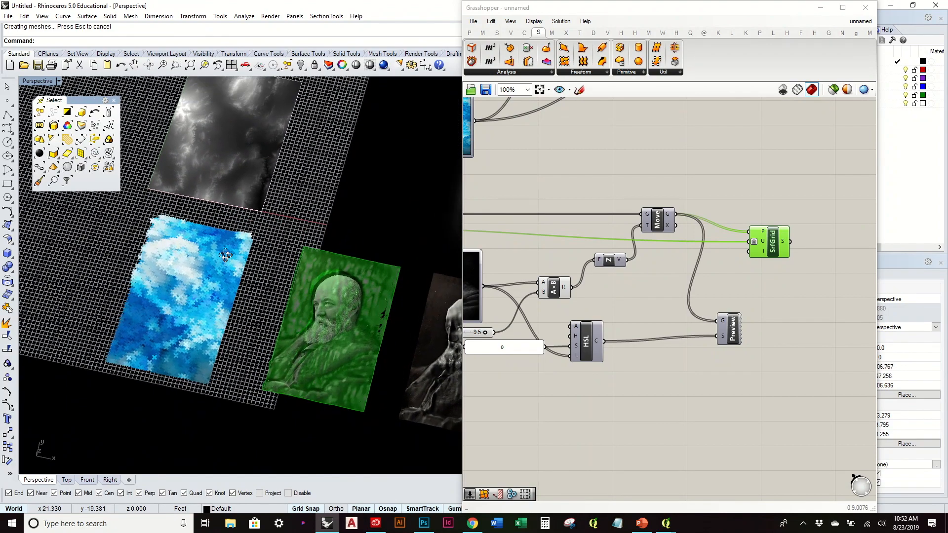
pyautogui.moveTo(266, 313); pyautogui.dragTo(227, 239, button='right')
pyautogui.scroll(-3, 154, 312)
pyautogui.moveTo(154, 312); pyautogui.dragTo(328, 311, button='right')
pyautogui.scroll(8, 147, 292)
pyautogui.scroll(-6, 156, 292)
pyautogui.scroll(3, 298, 265)
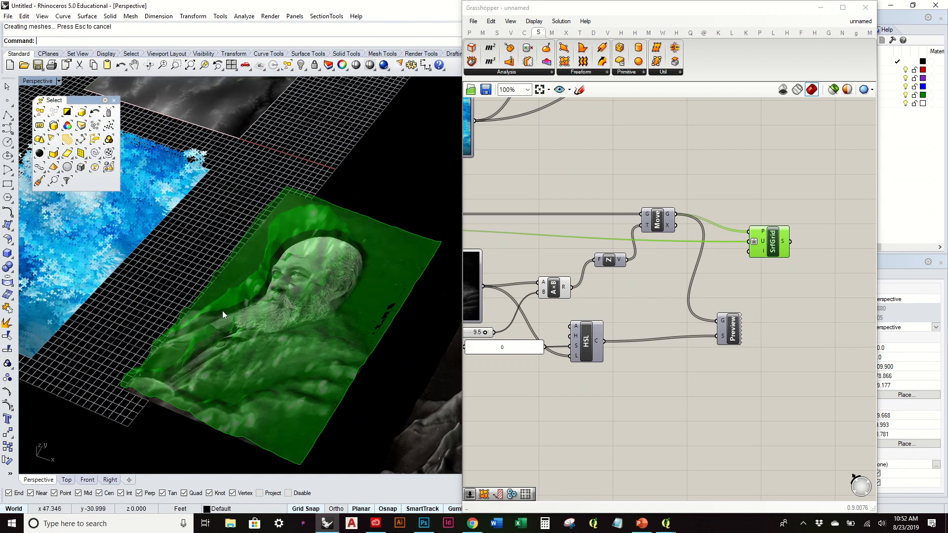
pyautogui.scroll(-5, 225, 311)
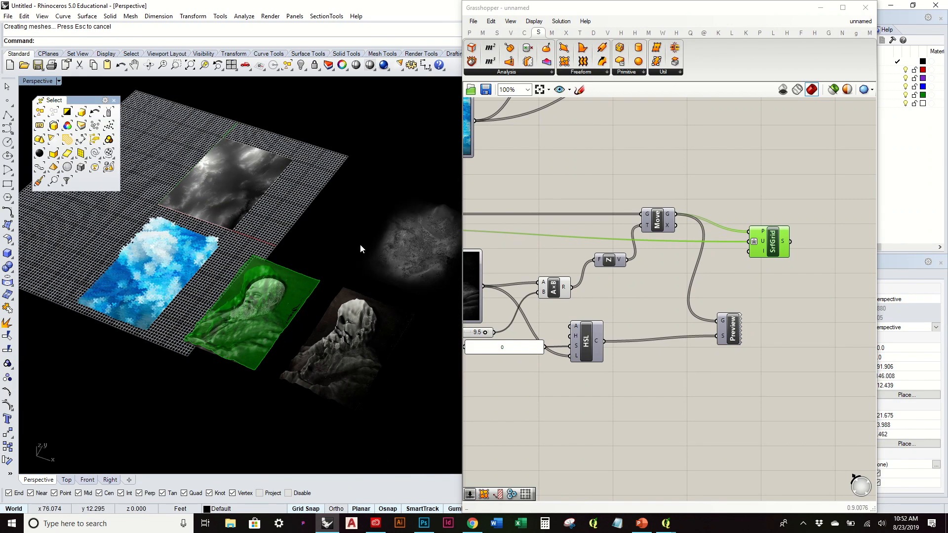